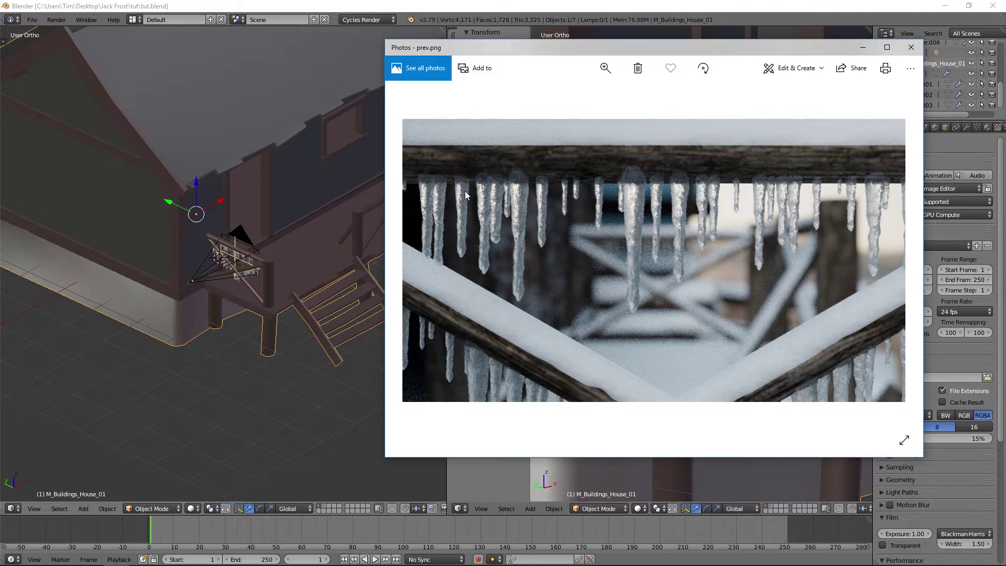
Examine the icicles on the porch railing and the surrounding house in the finished scene
{"action": "left_click", "coordinate": [275, 4]}
{"action": "middle_click_drag", "start_coordinate": [257, 225], "coordinate": [252, 209]}
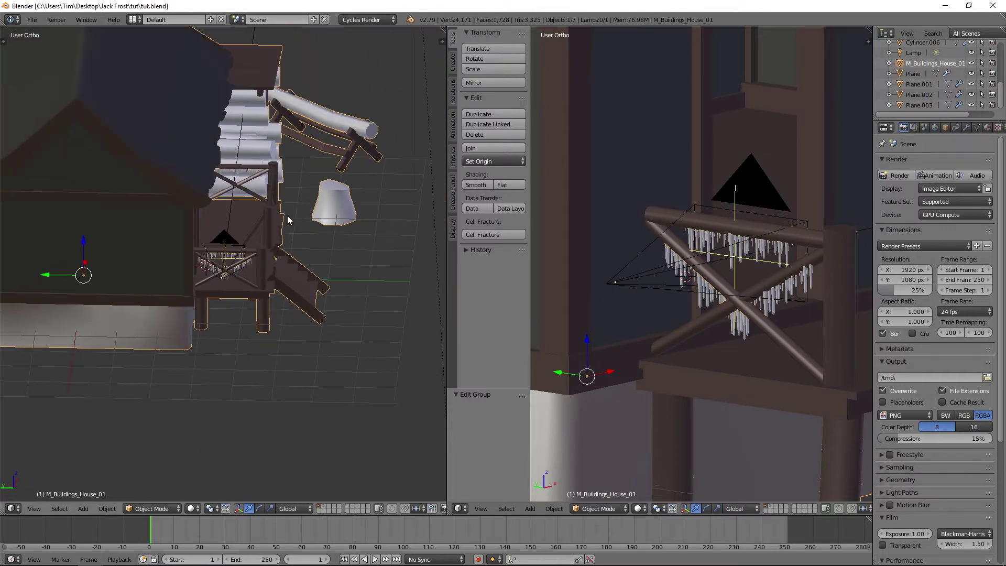
{"action": "scroll", "coordinate": [248, 200], "scroll_direction": "down", "scroll_amount": 3}
{"action": "scroll", "coordinate": [269, 228], "scroll_direction": "up", "scroll_amount": 5}
{"action": "scroll", "coordinate": [269, 227], "scroll_direction": "up", "scroll_amount": 4}
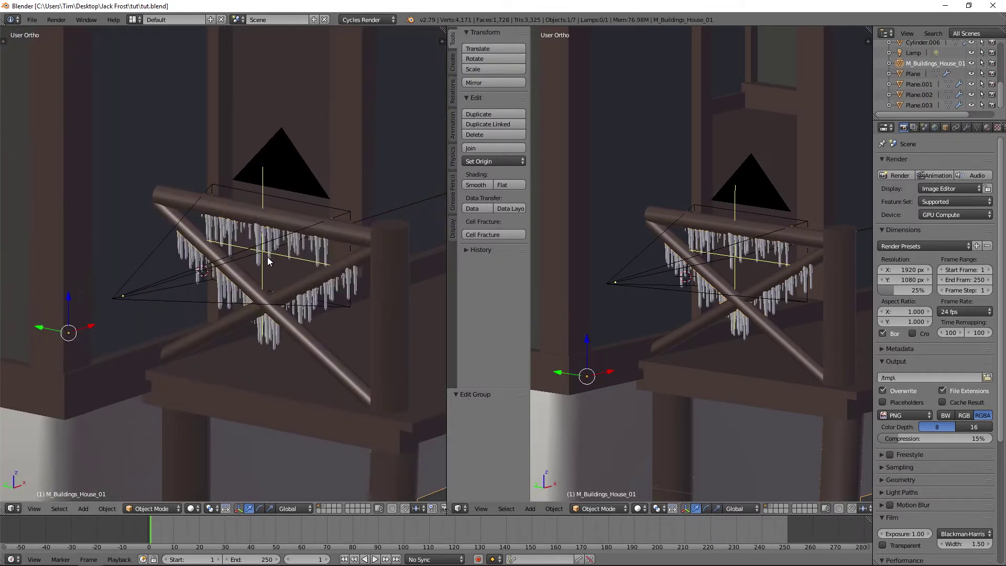
{"action": "scroll", "coordinate": [286, 225], "scroll_direction": "up", "scroll_amount": 2}
{"action": "scroll", "coordinate": [270, 206], "scroll_direction": "up", "scroll_amount": 2}
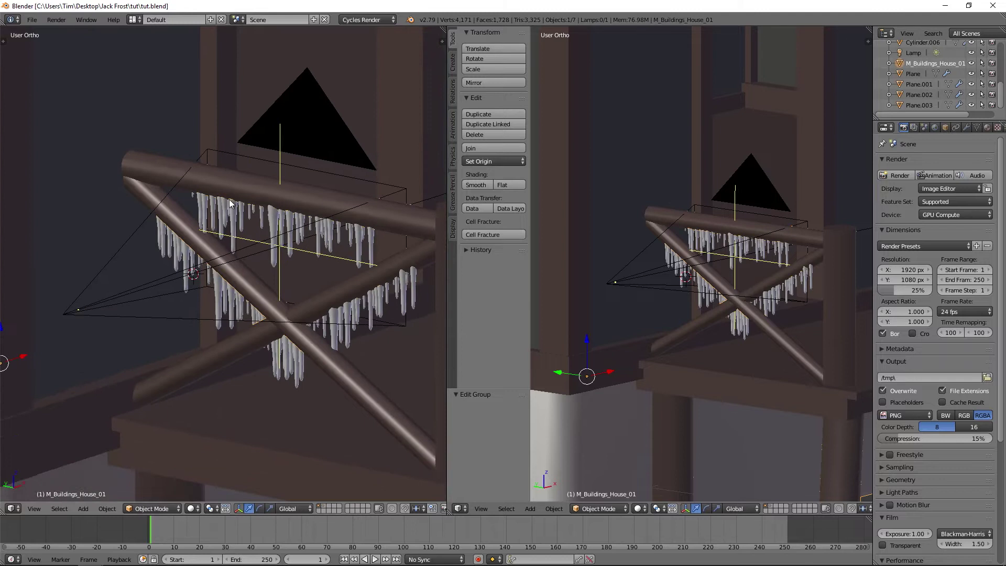
{"action": "scroll", "coordinate": [306, 309], "scroll_direction": "down", "scroll_amount": 3}
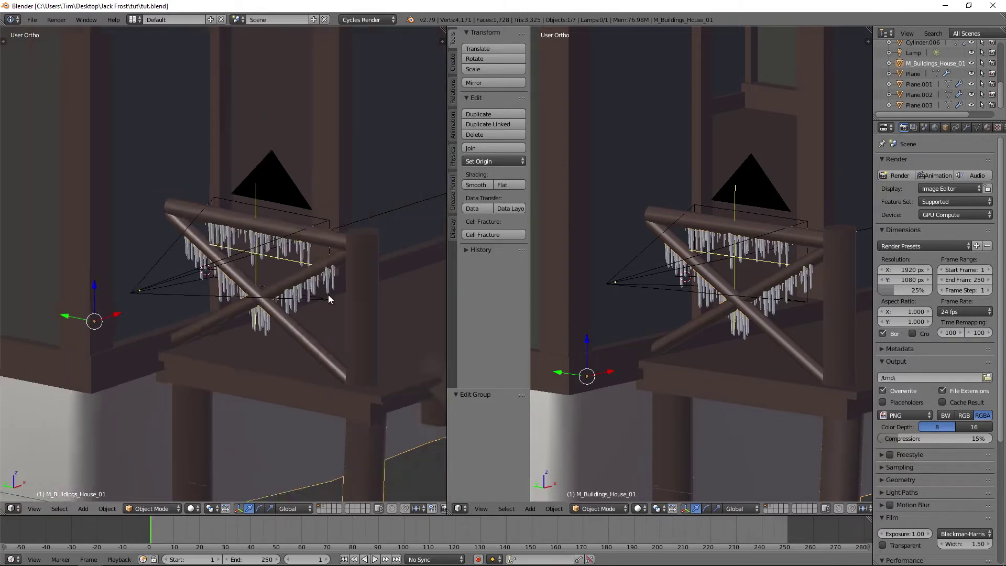
{"action": "scroll", "coordinate": [304, 234], "scroll_direction": "down", "scroll_amount": 2}
{"action": "scroll", "coordinate": [304, 234], "scroll_direction": "down", "scroll_amount": 3}
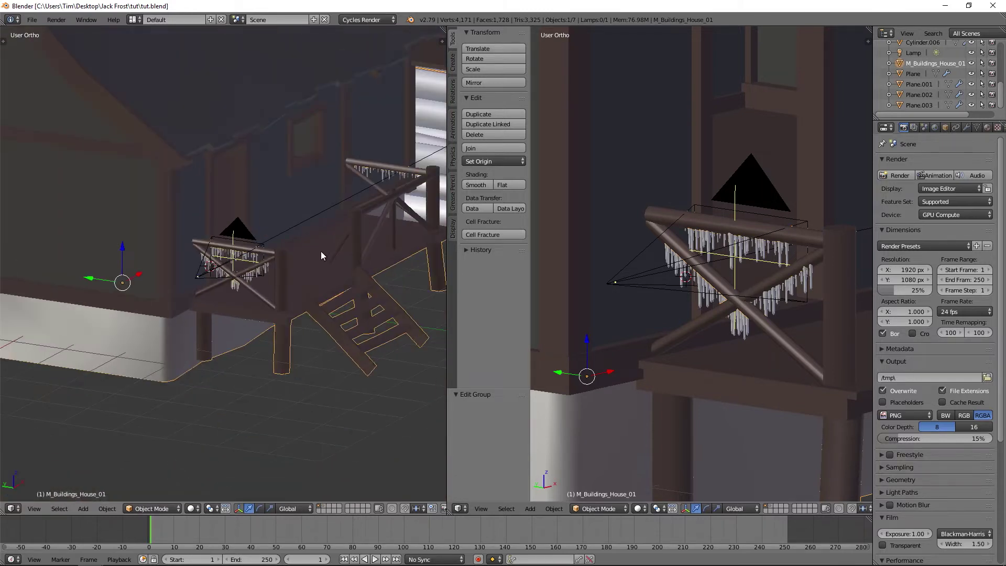
{"action": "middle_click_drag", "start_coordinate": [321, 252], "coordinate": [331, 225]}
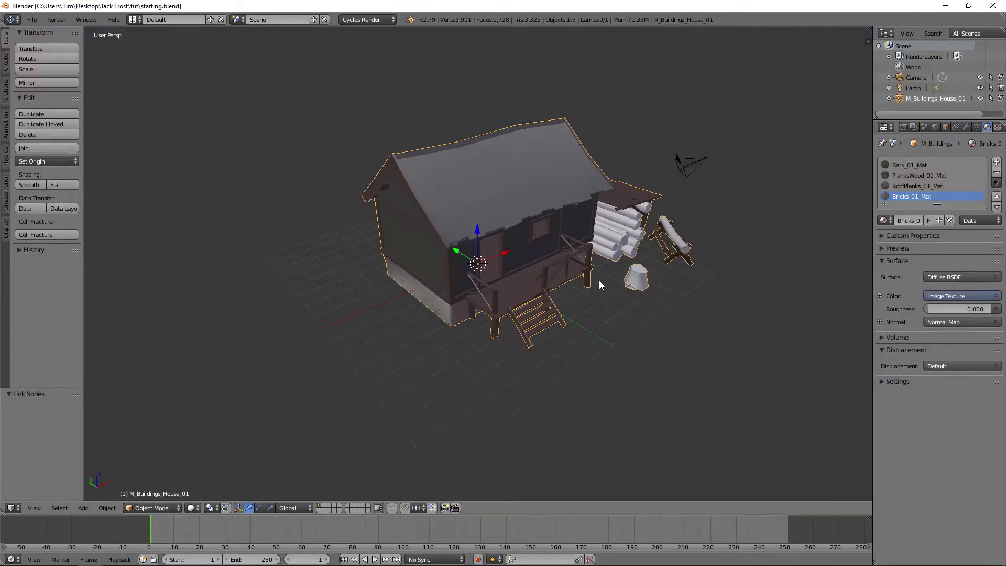
Switch to the starting.blend scene and set the camera's focal length to 50 mm
{"action": "key", "text": "alt+Tab"}
{"action": "scroll", "coordinate": [548, 316], "scroll_direction": "up", "scroll_amount": 3}
{"action": "middle_click_drag", "start_coordinate": [508, 316], "coordinate": [544, 303]}
{"action": "scroll", "coordinate": [545, 303], "scroll_direction": "down", "scroll_amount": 2}
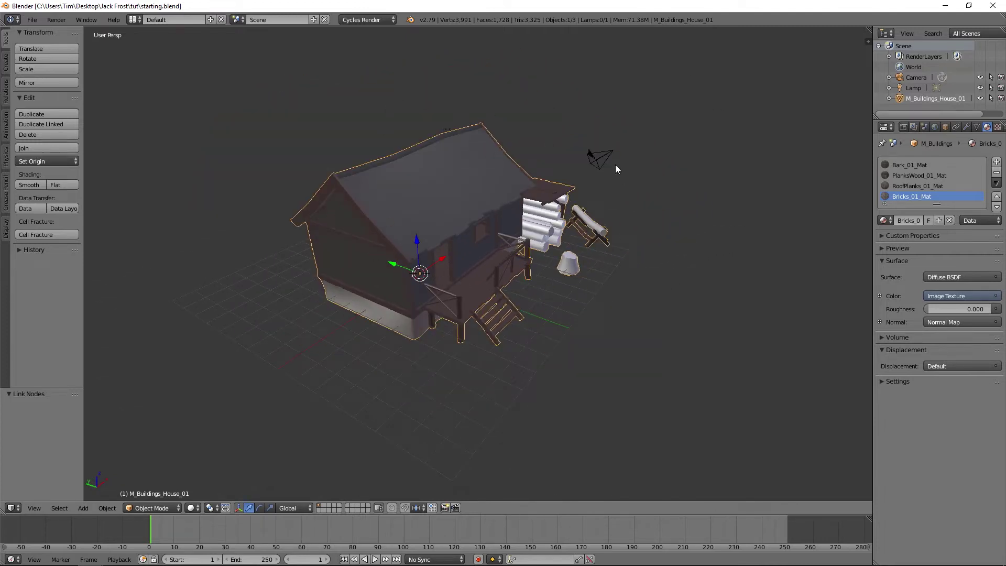
{"action": "right_click", "coordinate": [592, 159]}
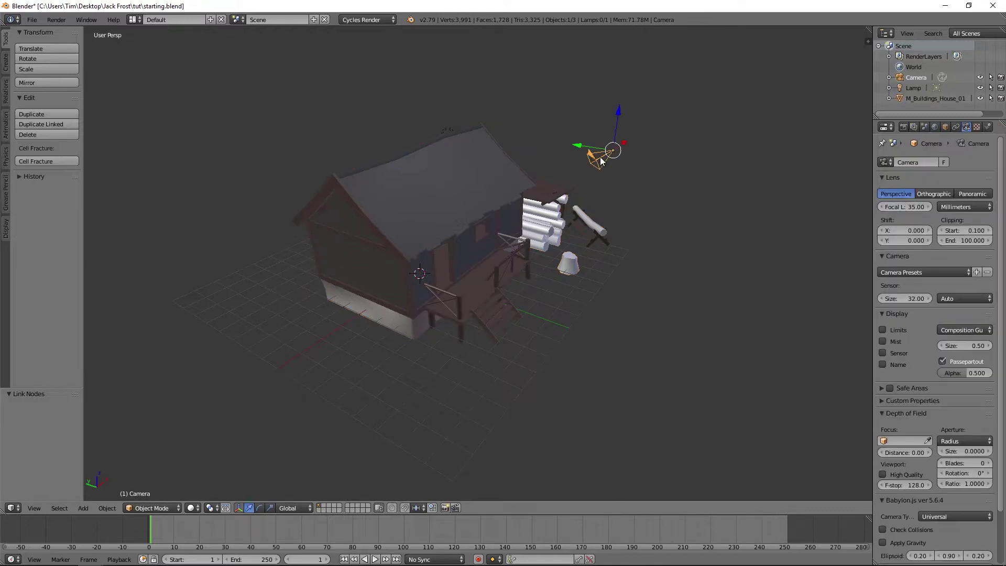
{"action": "left_click", "coordinate": [900, 204]}
{"action": "type", "text": "50"}
{"action": "key", "text": "Return"}
Move the camera along the X axis to the end of the house nearest the crossed porch railing
{"action": "middle_click_drag", "start_coordinate": [703, 265], "coordinate": [622, 243]}
{"action": "scroll", "coordinate": [702, 266], "scroll_direction": "down", "scroll_amount": 3}
{"action": "key", "text": "g"}
{"action": "key", "text": "x"}
{"action": "left_click", "coordinate": [450, 275]}
Clear the camera's rotation and rotate it 90° about global X and -90° about global Z
{"action": "key", "text": "alt+r"}
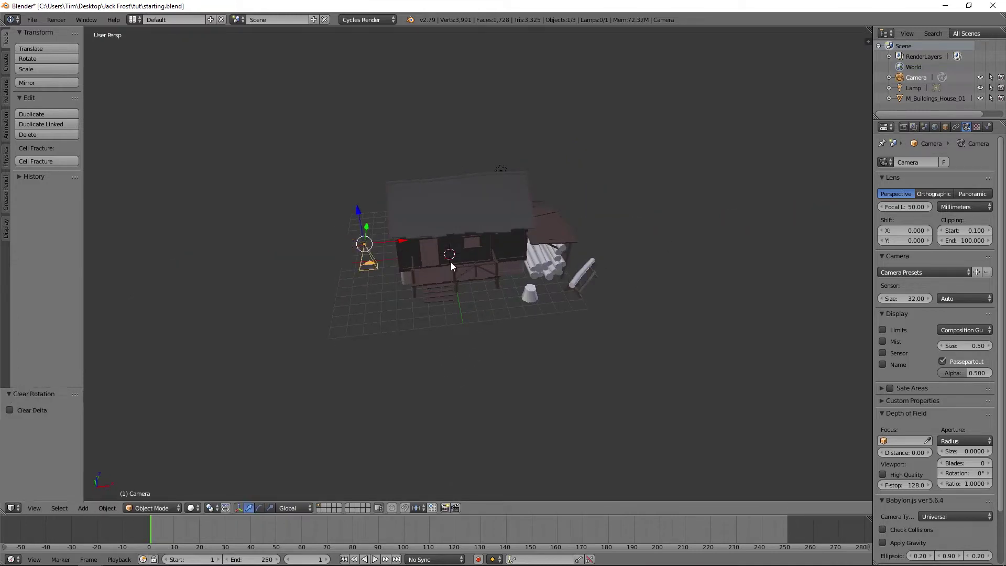
{"action": "middle_click_drag", "start_coordinate": [429, 272], "coordinate": [485, 286]}
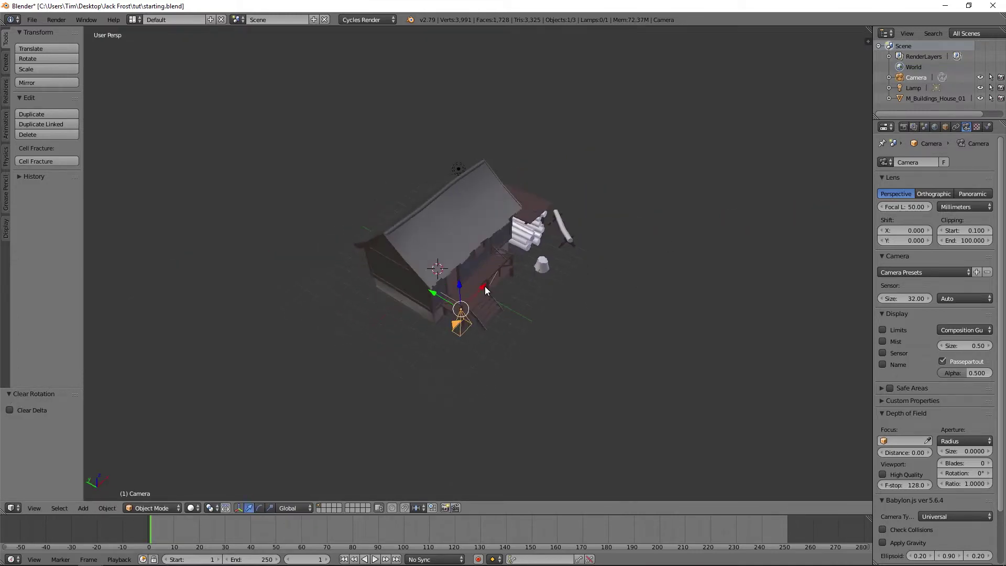
{"action": "type", "text": "rx90"}
{"action": "key", "text": "Return"}
{"action": "type", "text": "rz-90"}
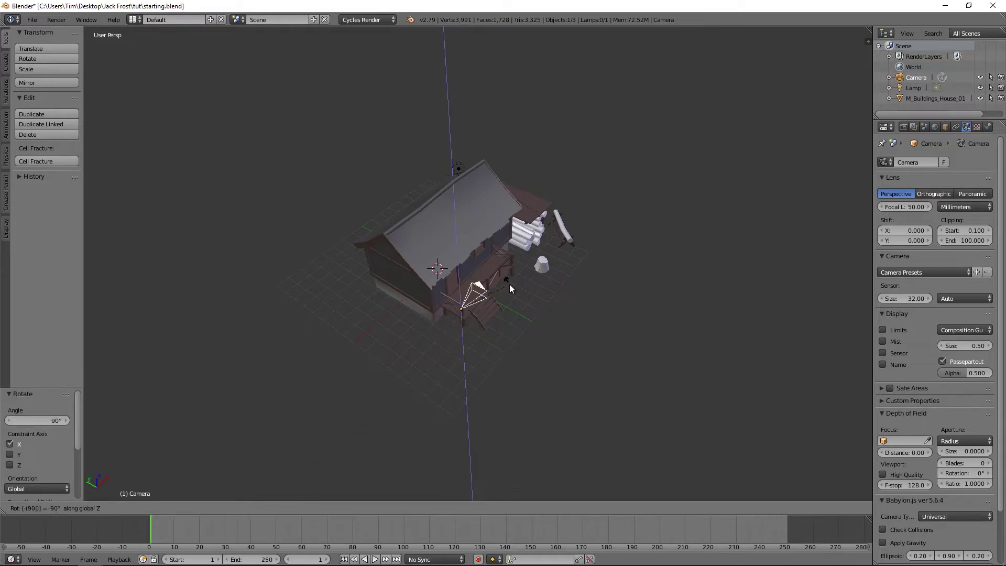
{"action": "key", "text": "Return"}
Lower the camera towards porch height and move it about 3.43 along Y to line up with the porch
{"action": "middle_click_drag", "start_coordinate": [511, 283], "coordinate": [488, 251]}
{"action": "key", "text": "g"}
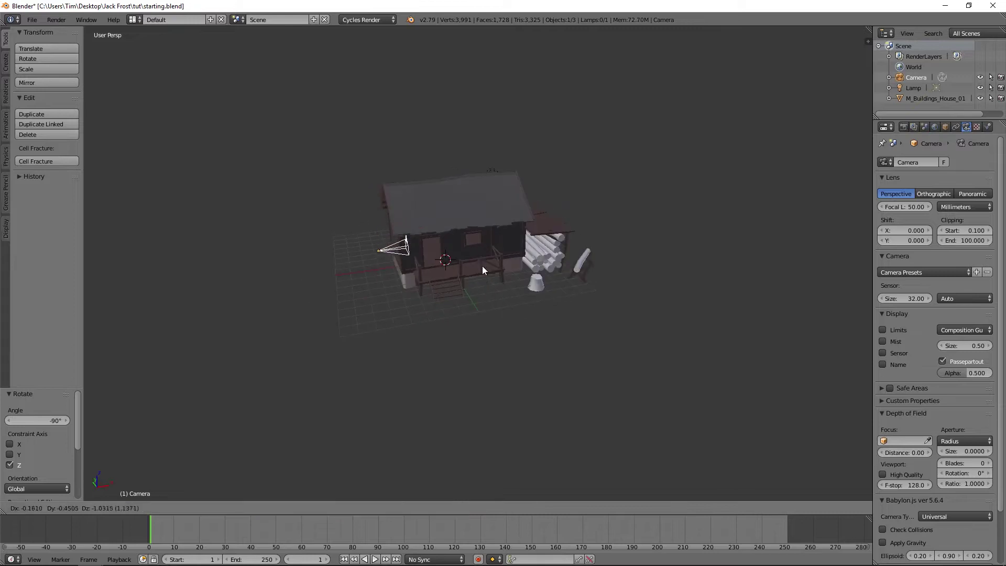
{"action": "left_click", "coordinate": [465, 289]}
{"action": "middle_click_drag", "start_coordinate": [465, 289], "coordinate": [601, 322]}
{"action": "key", "text": "g"}
{"action": "key", "text": "y"}
{"action": "left_click", "coordinate": [535, 329]}
Examine the camera's placement relative to the porch's end railing from several angles
{"action": "middle_click_drag", "start_coordinate": [534, 329], "coordinate": [440, 295]}
{"action": "scroll", "coordinate": [439, 294], "scroll_direction": "up", "scroll_amount": 3}
{"action": "middle_click_drag", "start_coordinate": [476, 267], "coordinate": [512, 266]}
{"action": "scroll", "coordinate": [512, 265], "scroll_direction": "up", "scroll_amount": 3}
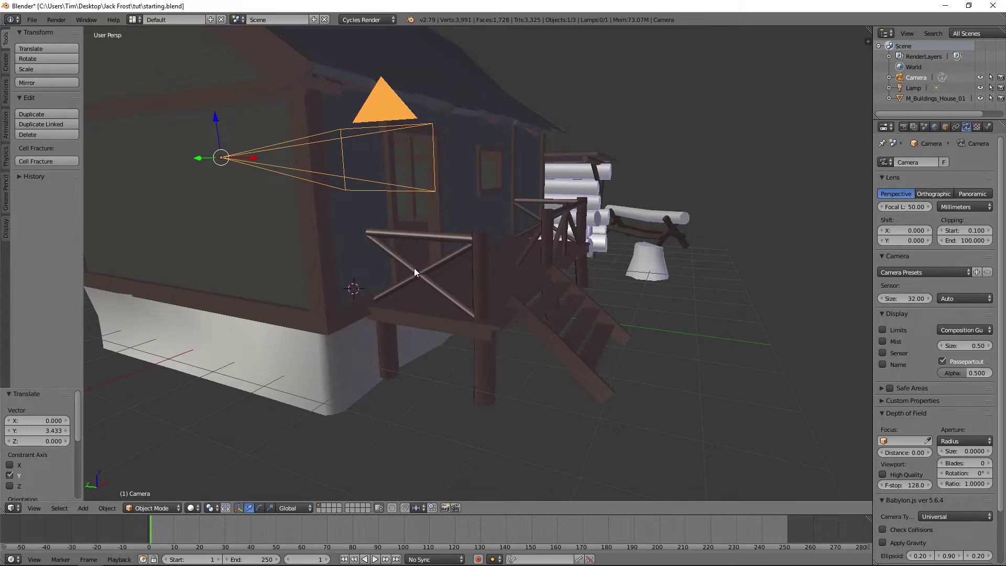
{"action": "scroll", "coordinate": [414, 271], "scroll_direction": "down", "scroll_amount": 4}
{"action": "middle_click_drag", "start_coordinate": [422, 269], "coordinate": [544, 242]}
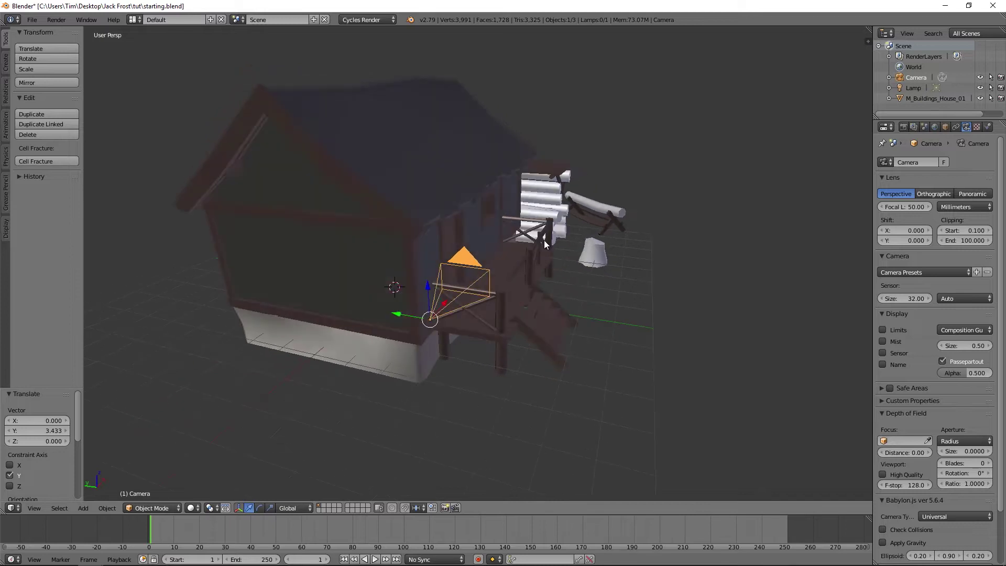
{"action": "scroll", "coordinate": [533, 249], "scroll_direction": "up", "scroll_amount": 3}
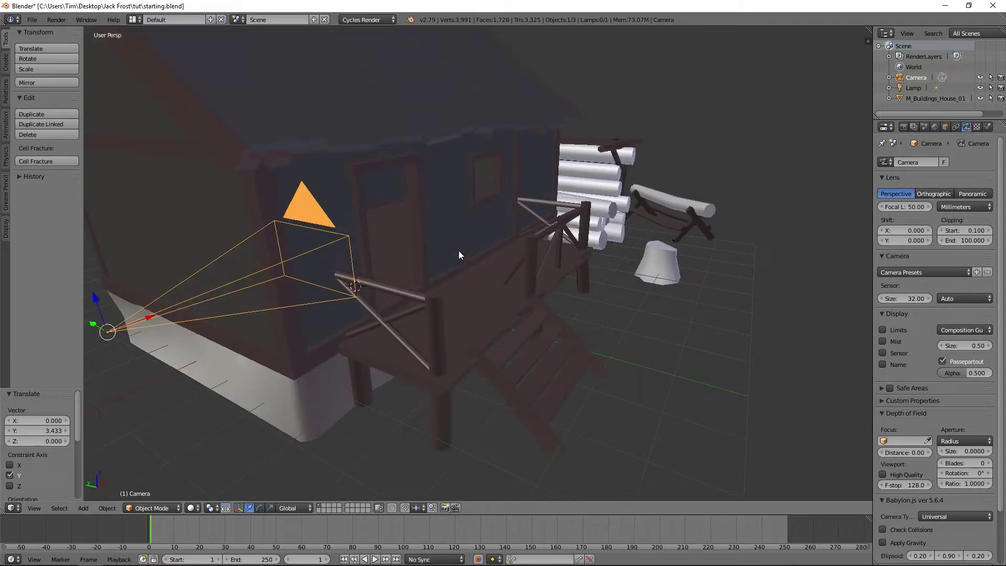
{"action": "middle_click_drag", "start_coordinate": [479, 260], "coordinate": [337, 265]}
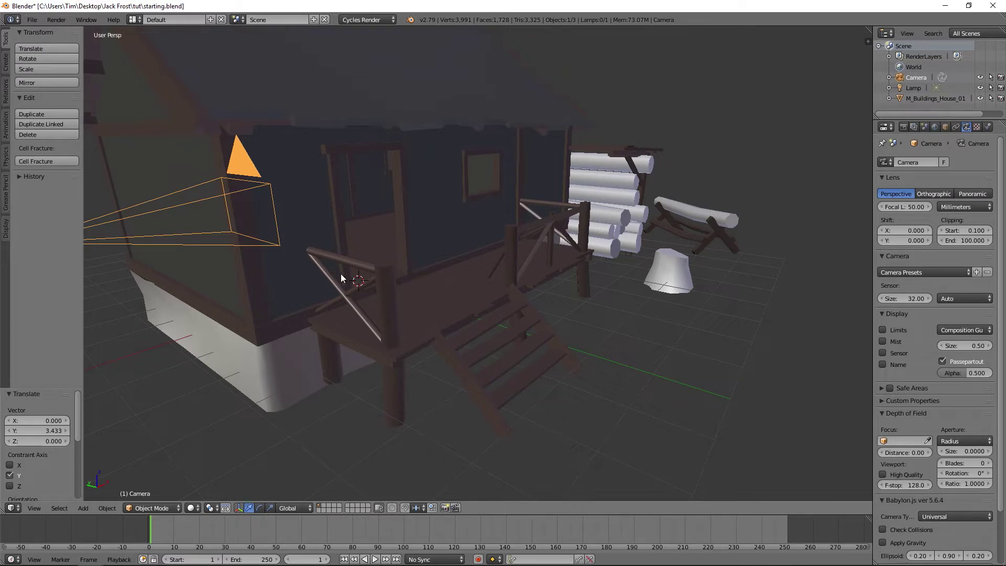
{"action": "scroll", "coordinate": [401, 266], "scroll_direction": "down", "scroll_amount": 5}
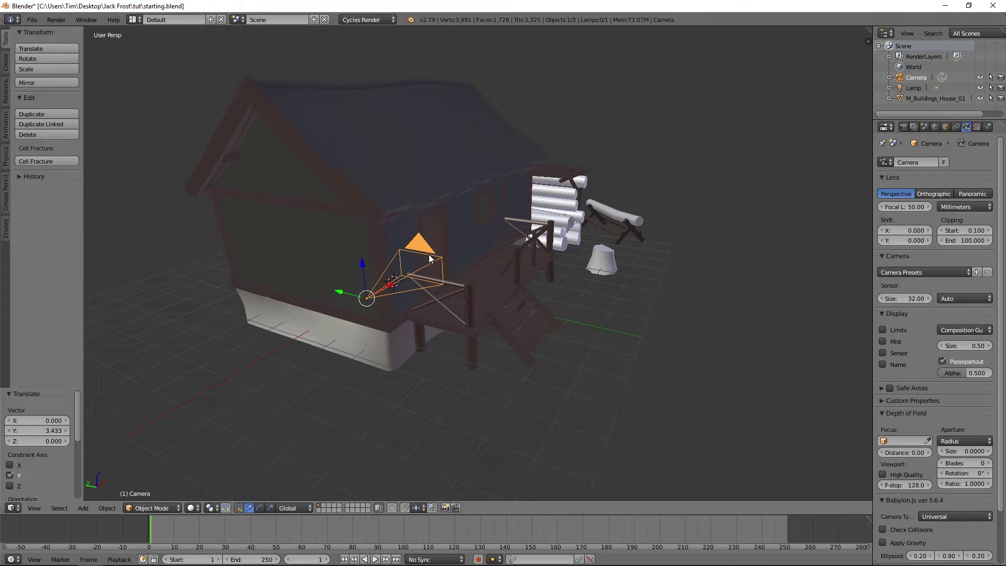
Look through the camera and lower it about 1.27 along Z to bring the crossed railing into frame
{"action": "key", "text": "KP_0"}
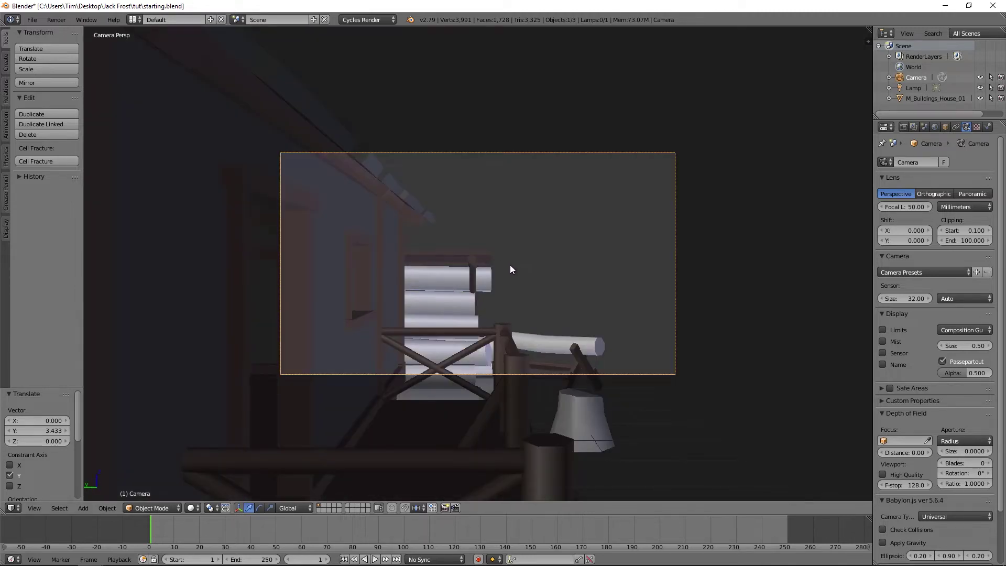
{"action": "key", "text": "g"}
{"action": "key", "text": "z"}
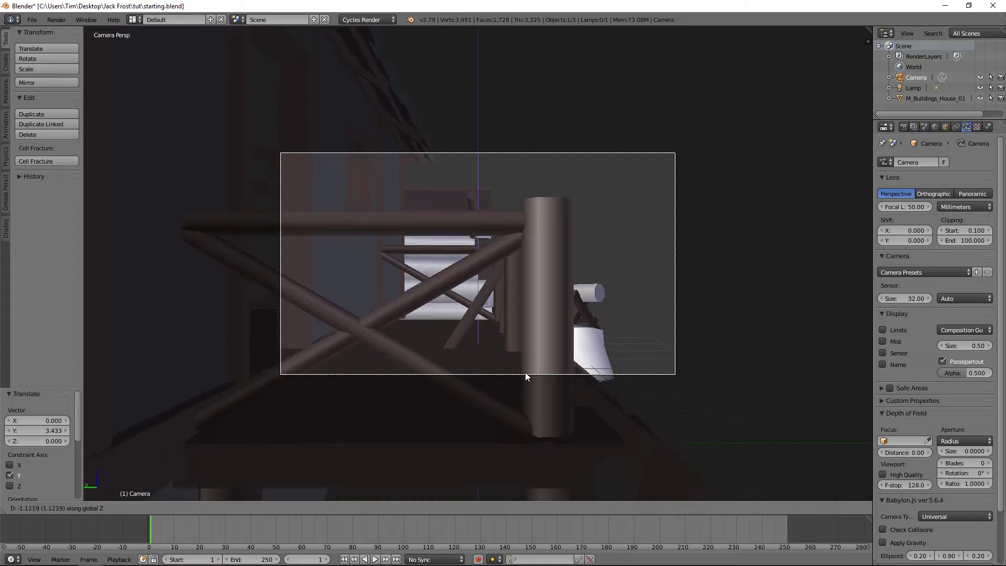
{"action": "left_click", "coordinate": [534, 384]}
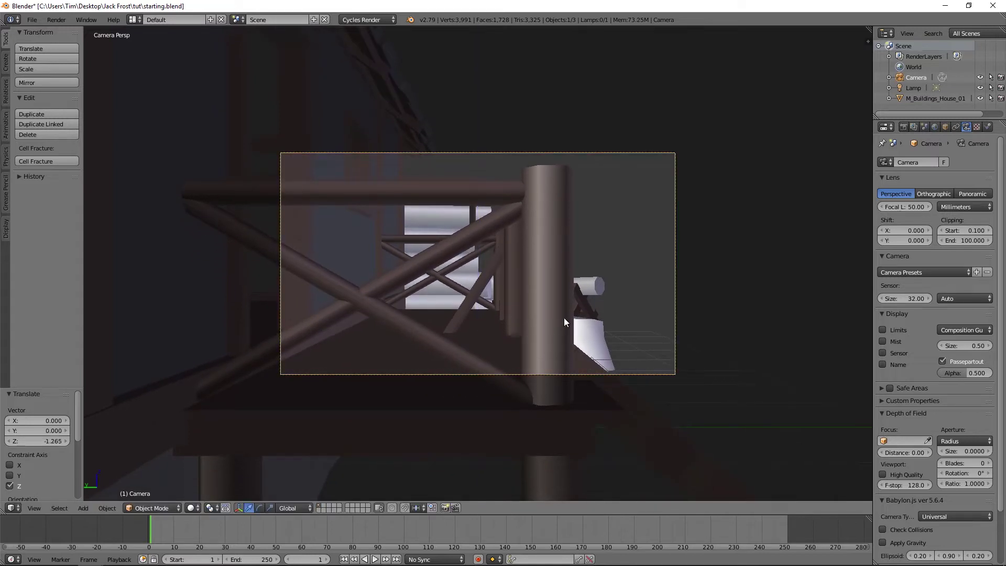
Shift the camera along Y by about 0.44 and a further 0.10 to centre the railing's cross
{"action": "key", "text": "g"}
{"action": "key", "text": "y"}
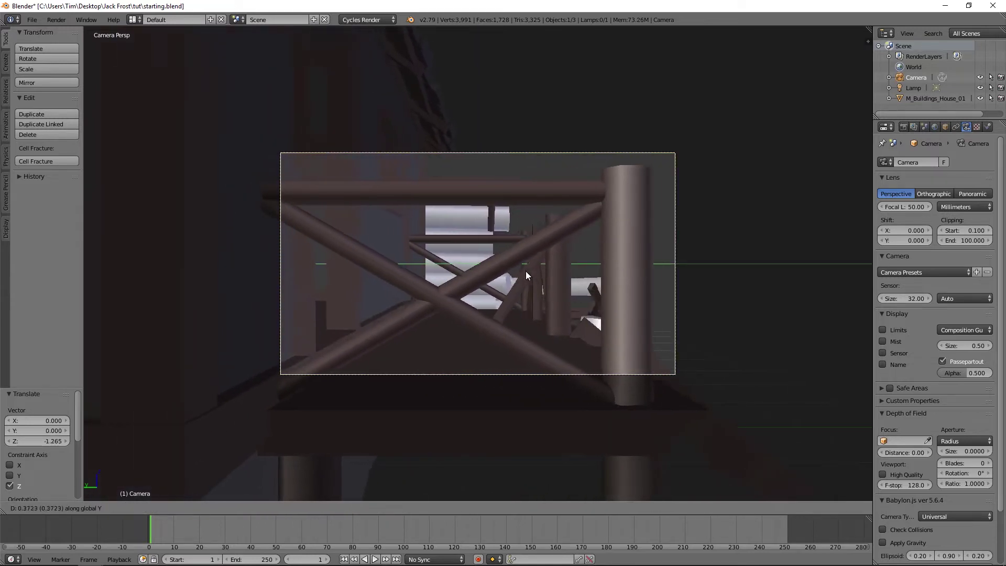
{"action": "left_click", "coordinate": [417, 229]}
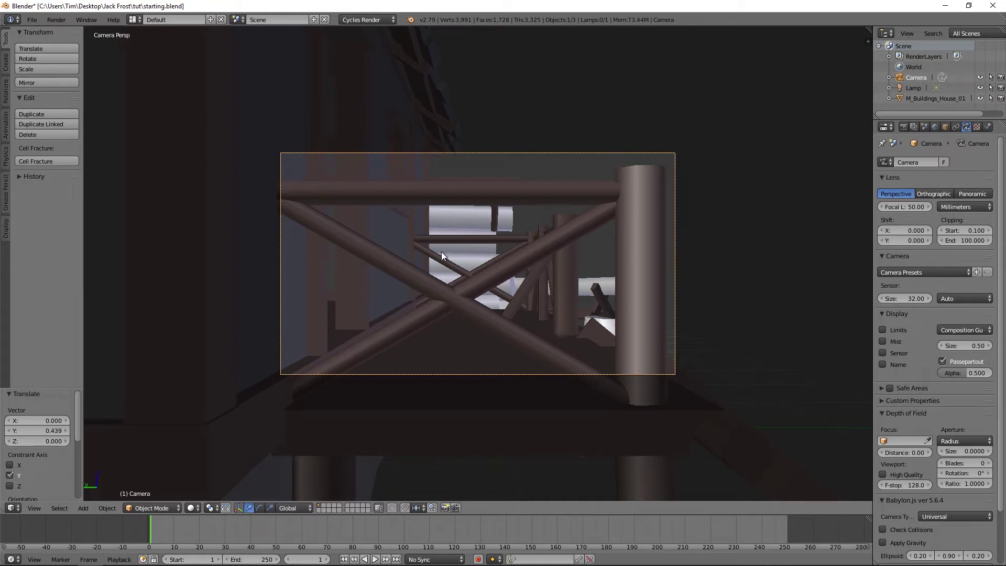
{"action": "key", "text": "g"}
{"action": "key", "text": "y"}
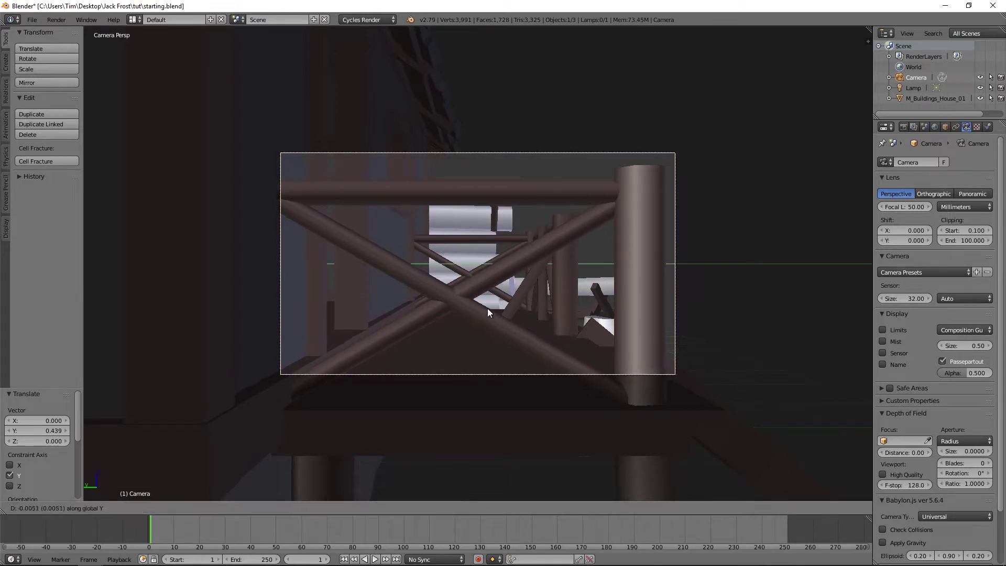
{"action": "left_click", "coordinate": [477, 295]}
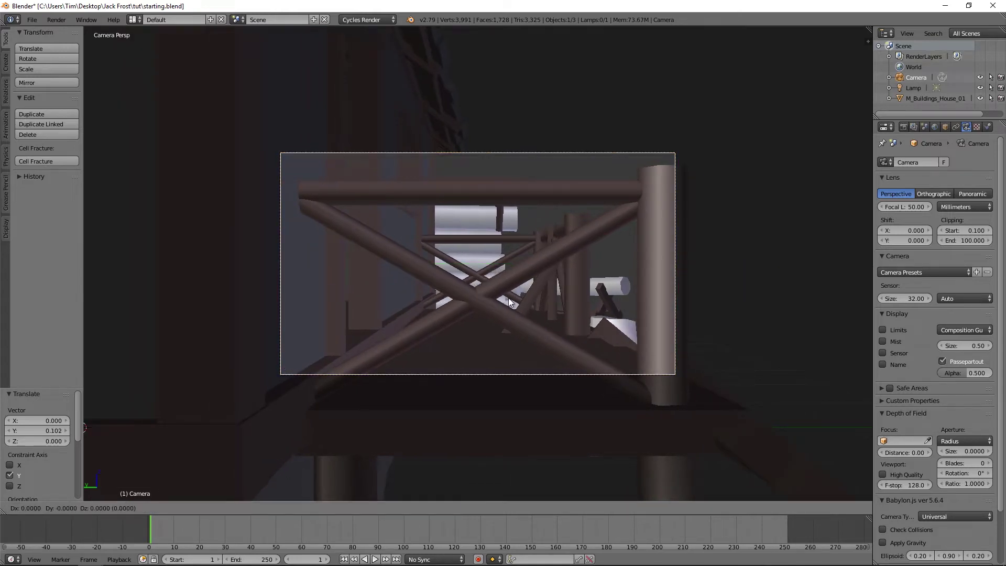
Move the camera about 1.02 along X towards the railing and adjust its height along Z, finishing with about 0.056 upward
{"action": "key", "text": "g"}
{"action": "key", "text": "x"}
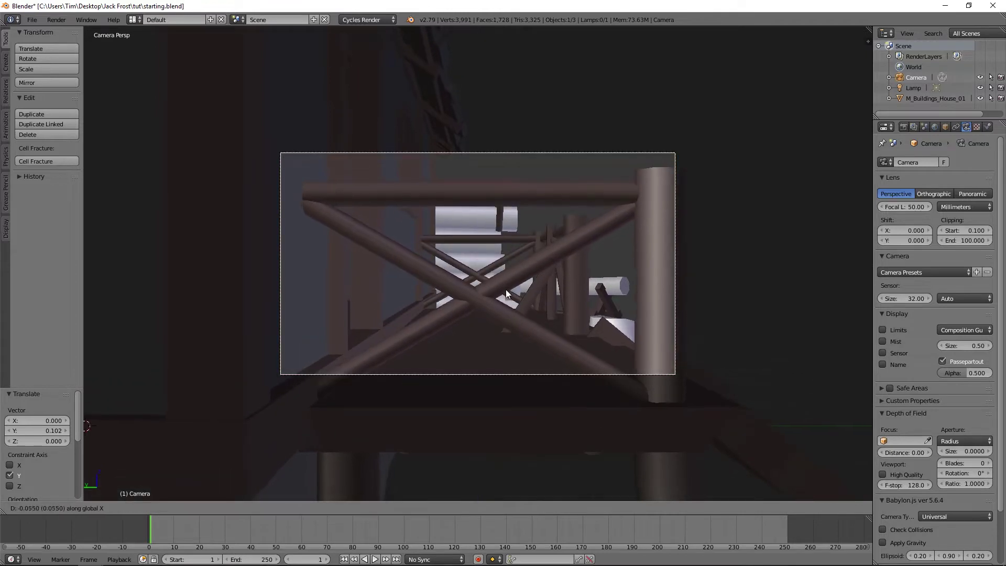
{"action": "left_click", "coordinate": [505, 356]}
{"action": "key", "text": "g"}
{"action": "key", "text": "z"}
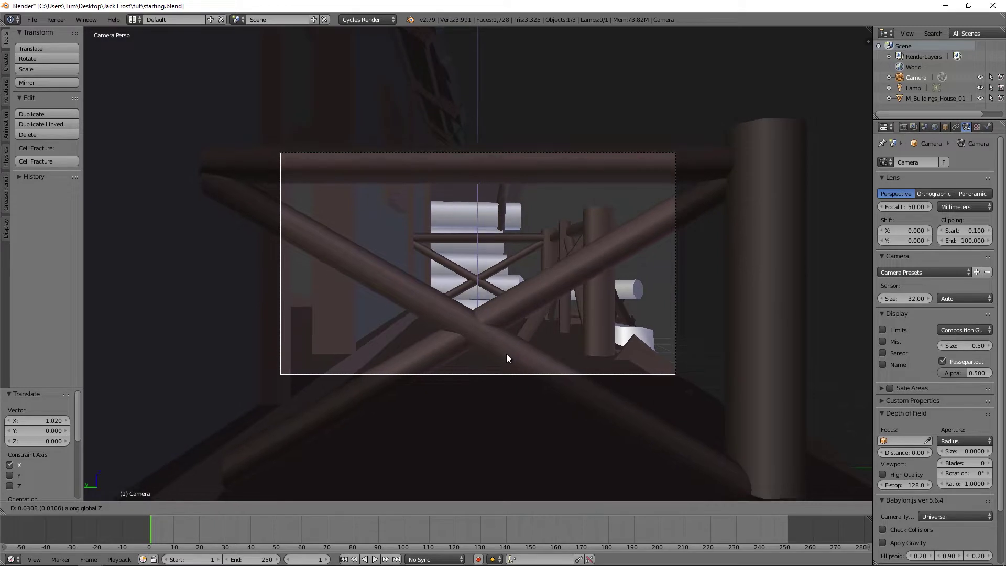
{"action": "left_click", "coordinate": [506, 358]}
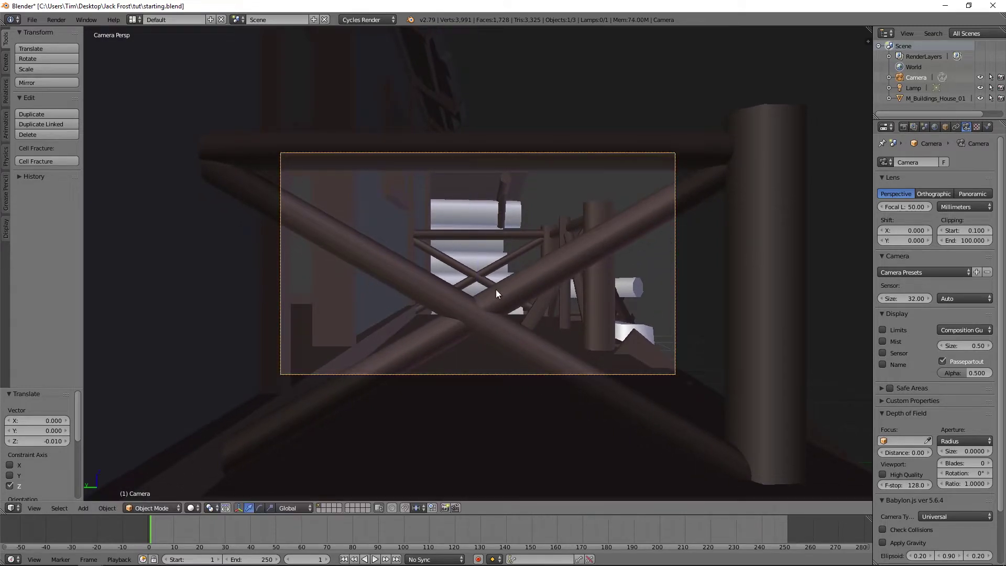
{"action": "key", "text": "g"}
{"action": "key", "text": "z"}
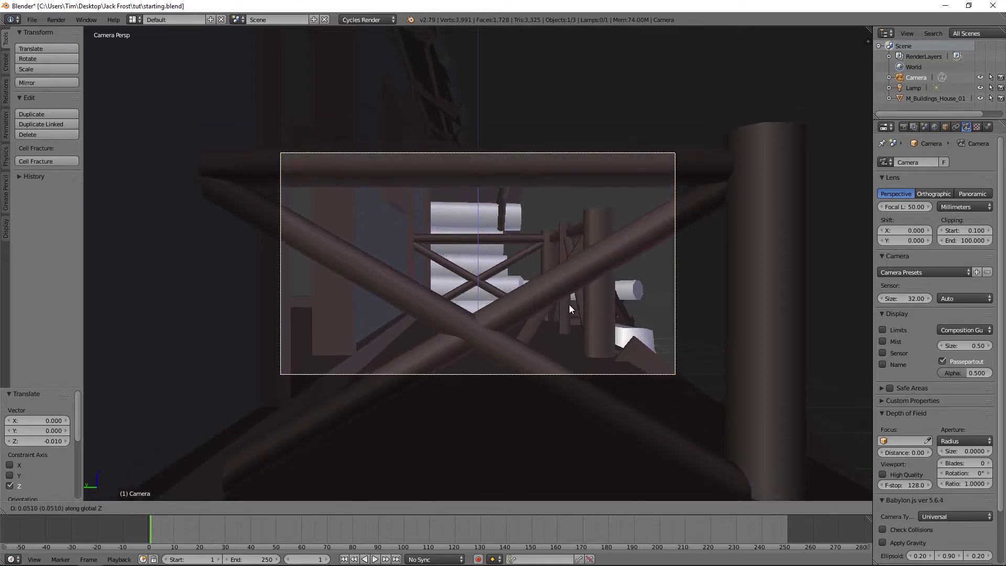
{"action": "left_click", "coordinate": [569, 304]}
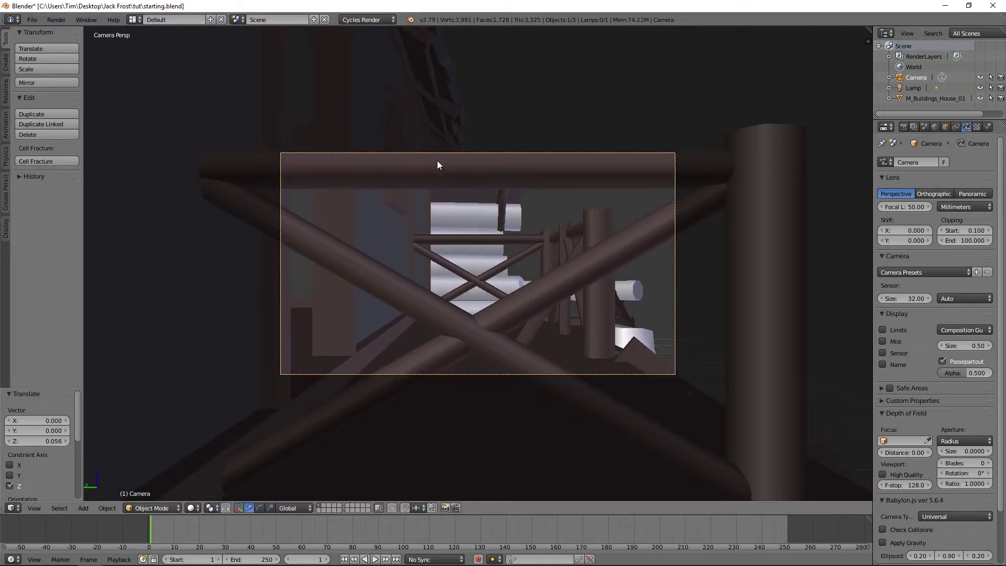
Bring the camera closer to the railing along X and fine-tune its height along Z, finishing with about 0.025 downward
{"action": "key", "text": "g"}
{"action": "key", "text": "x"}
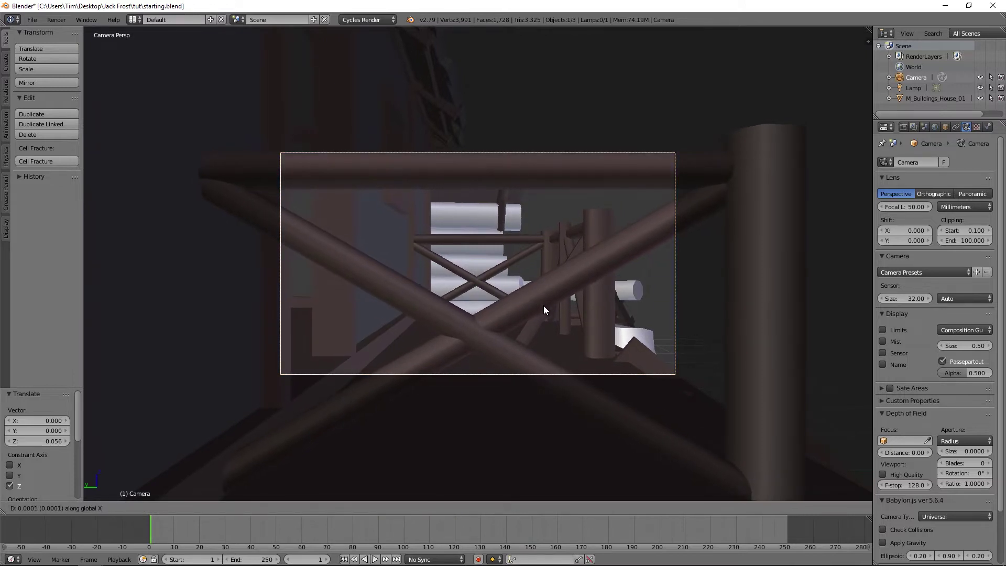
{"action": "key", "text": "z"}
{"action": "left_click", "coordinate": [375, 97]}
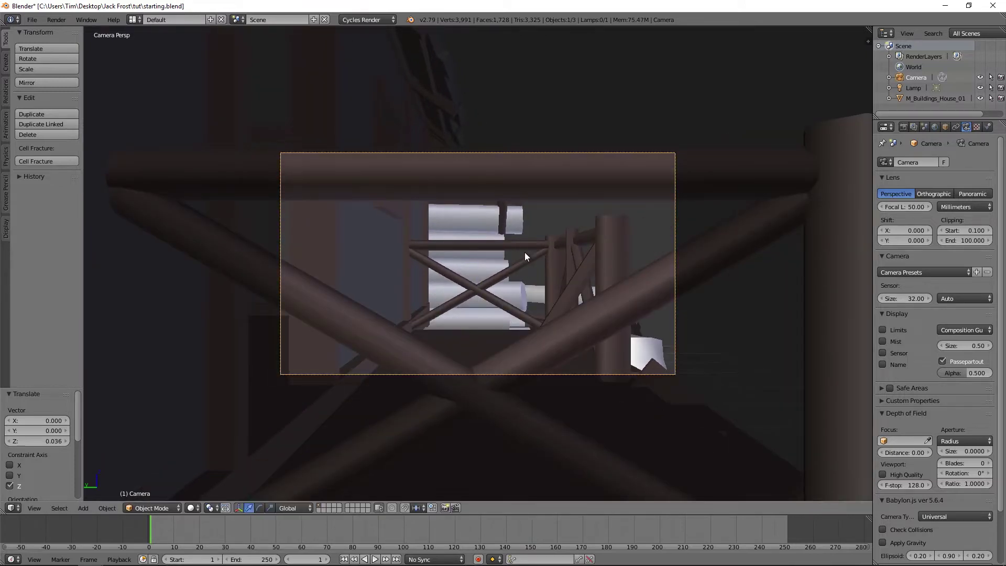
{"action": "key", "text": "g"}
{"action": "key", "text": "z"}
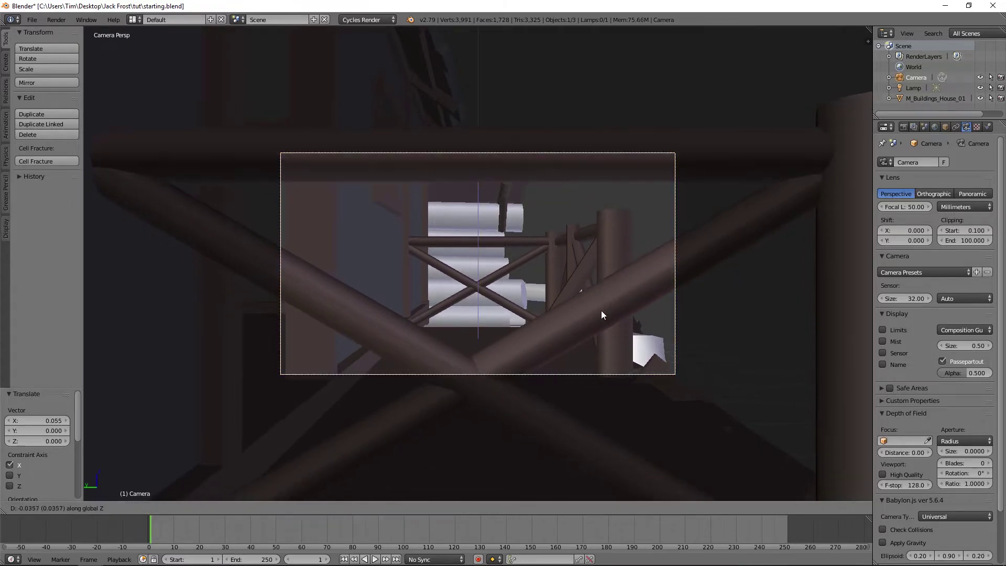
{"action": "left_click", "coordinate": [602, 310]}
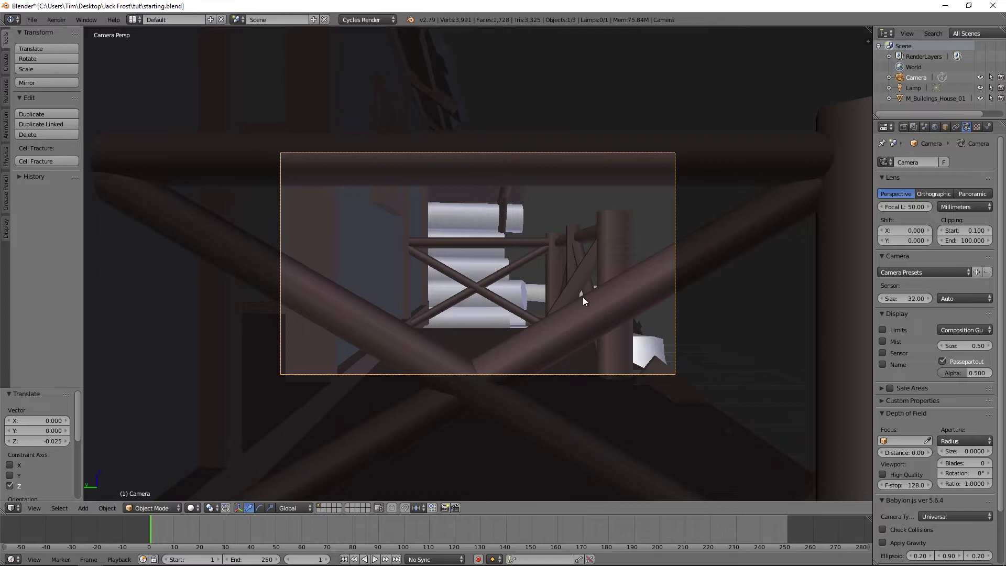
Raise the camera about 0.023 along Z so the top rail sits just inside the frame
{"action": "key", "text": "g"}
{"action": "key", "text": "z"}
{"action": "right_click", "coordinate": [583, 250]}
{"action": "key", "text": "g"}
{"action": "key", "text": "z"}
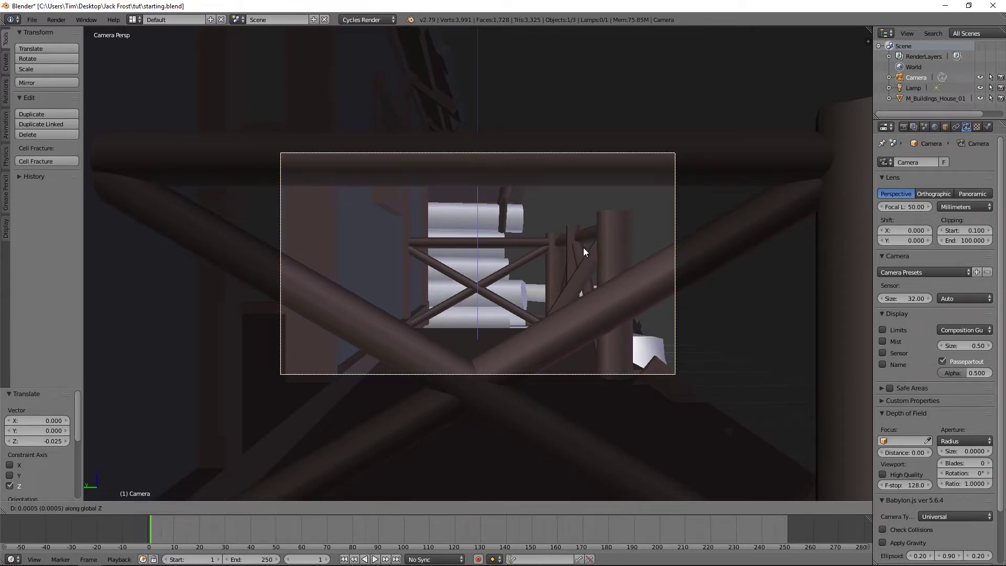
{"action": "left_click", "coordinate": [583, 225]}
{"action": "scroll", "coordinate": [942, 415], "scroll_direction": "down", "scroll_amount": 3}
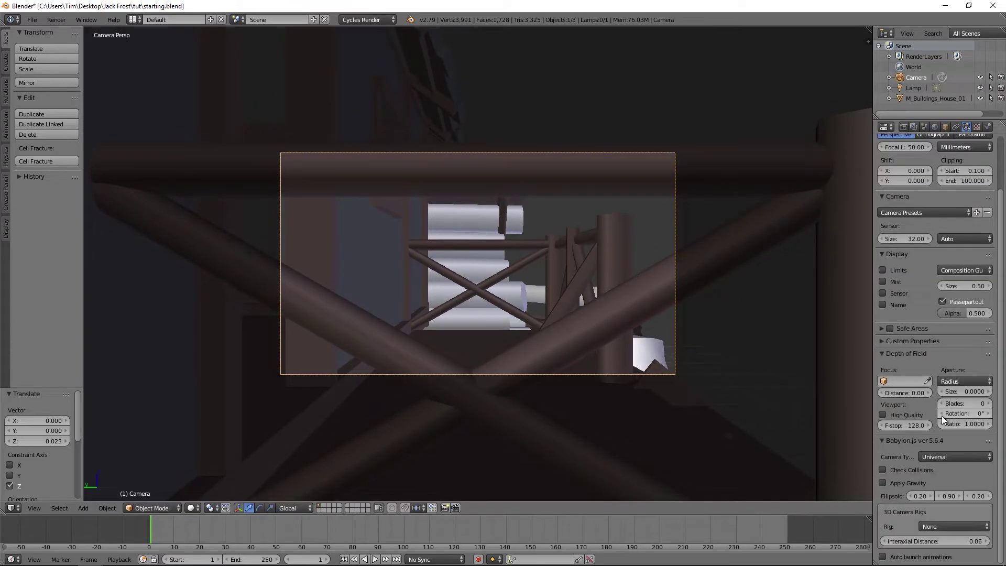
Switch the camera's depth-of-field aperture from a radius to F-stop and set its number to 2
{"action": "left_click", "coordinate": [952, 382]}
{"action": "left_click", "coordinate": [951, 352]}
{"action": "left_click", "coordinate": [957, 391]}
{"action": "type", "text": "2"}
With the camera's limits displayed, set the focus distance to about 1.35 at the near railing and the viewport F-stop to 2
{"action": "left_click", "coordinate": [883, 270]}
{"action": "middle_click_drag", "start_coordinate": [691, 326], "coordinate": [399, 319]}
{"action": "left_click_drag", "start_coordinate": [905, 393], "coordinate": [983, 392]}
{"action": "middle_click_drag", "start_coordinate": [379, 328], "coordinate": [304, 317]}
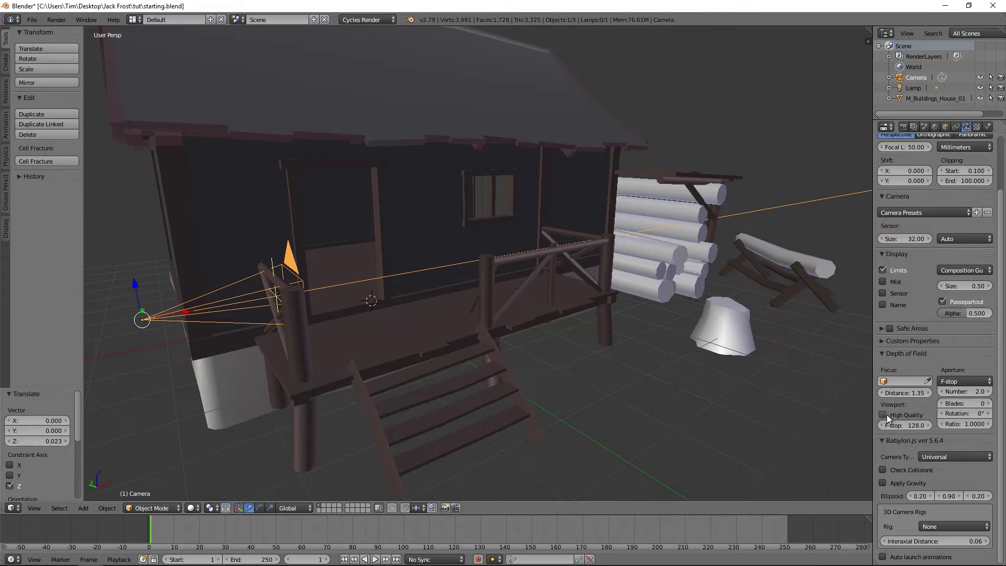
{"action": "type", "text": "2"}
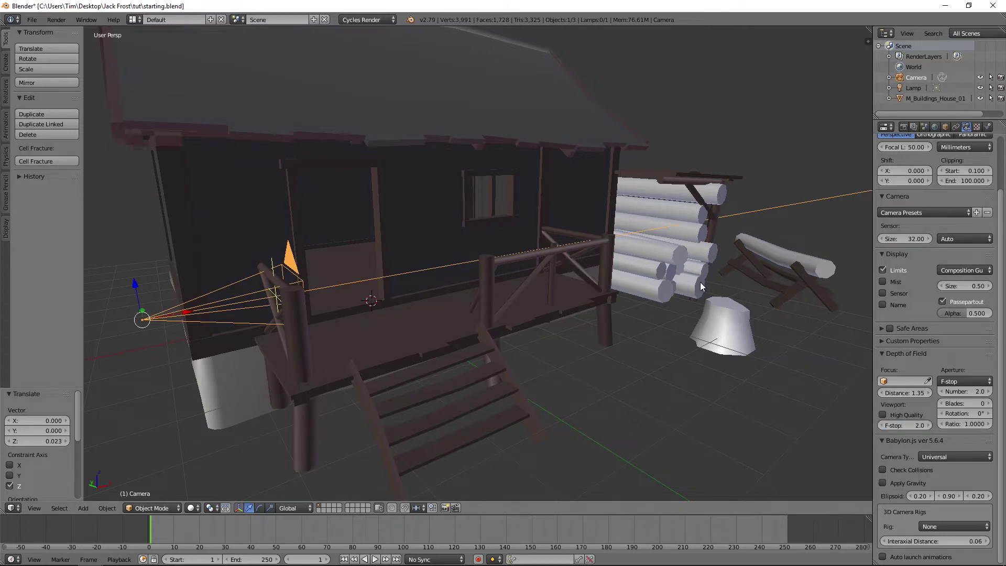
Preview the camera's depth of field in Texture shading, enable High Quality viewport blur, and turn the preview off
{"action": "type", "text": "n"}
{"action": "scroll", "coordinate": [808, 358], "scroll_direction": "down", "scroll_amount": 8}
{"action": "scroll", "coordinate": [808, 356], "scroll_direction": "down", "scroll_amount": 1}
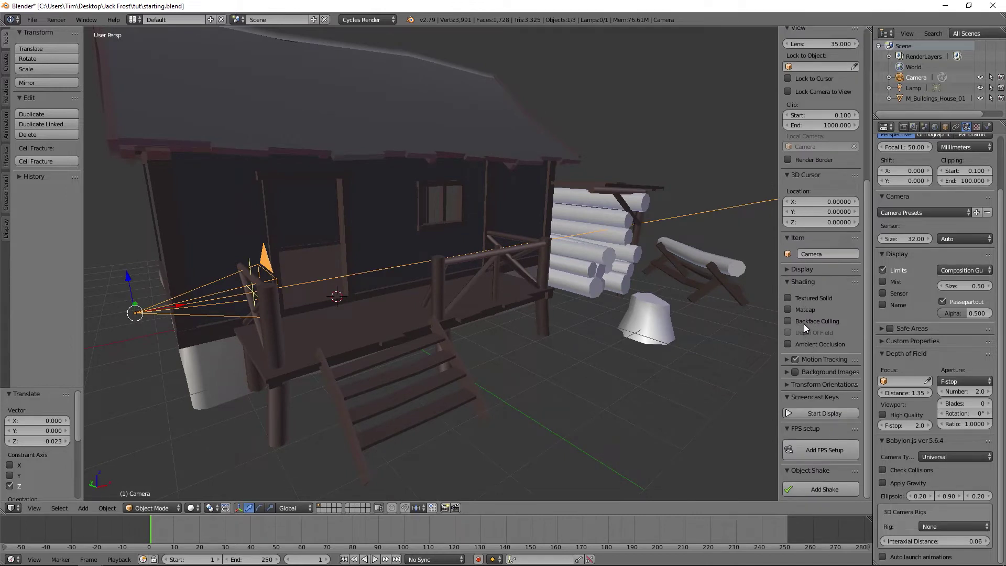
{"action": "key", "text": "z"}
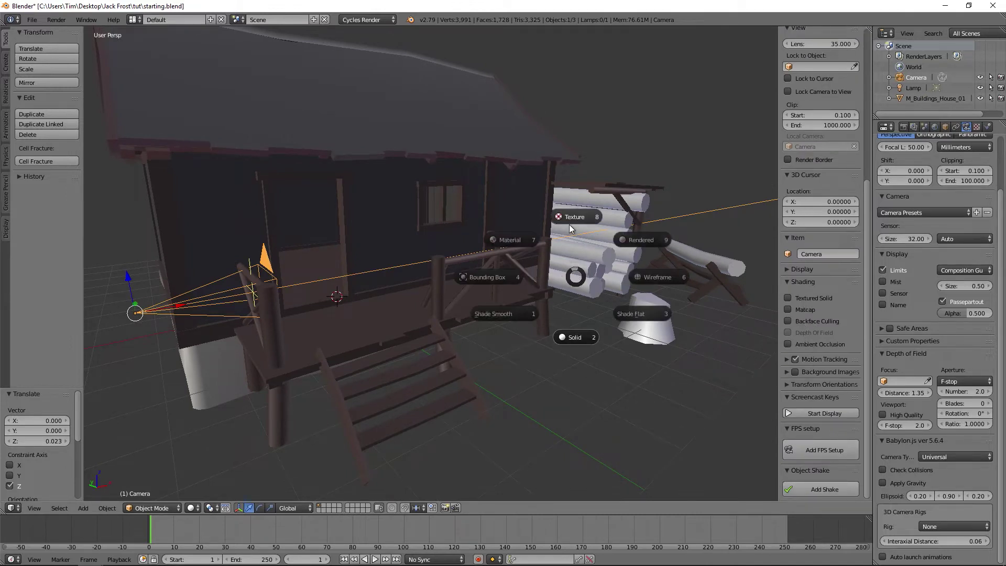
{"action": "left_click", "coordinate": [570, 221]}
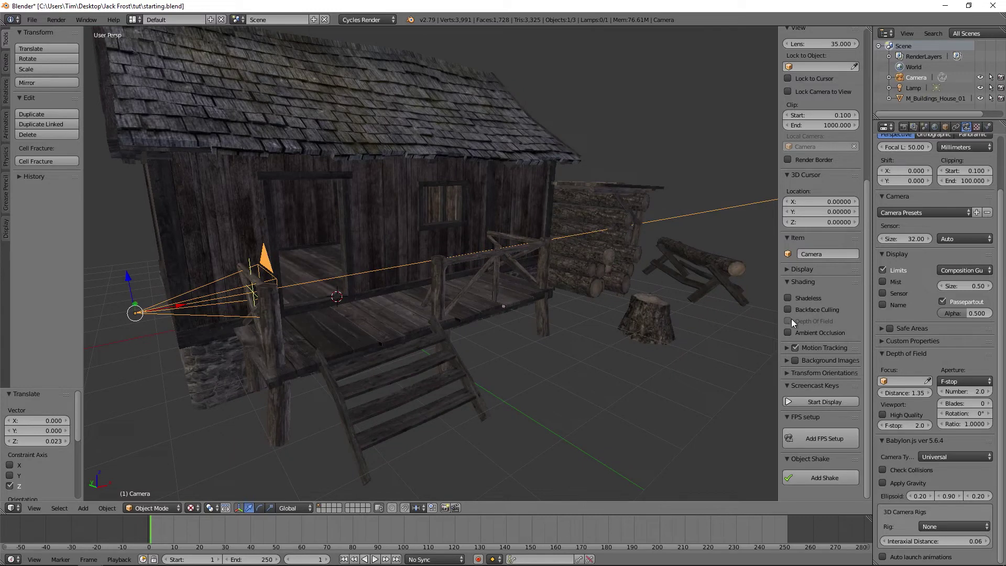
{"action": "key", "text": "KP_0"}
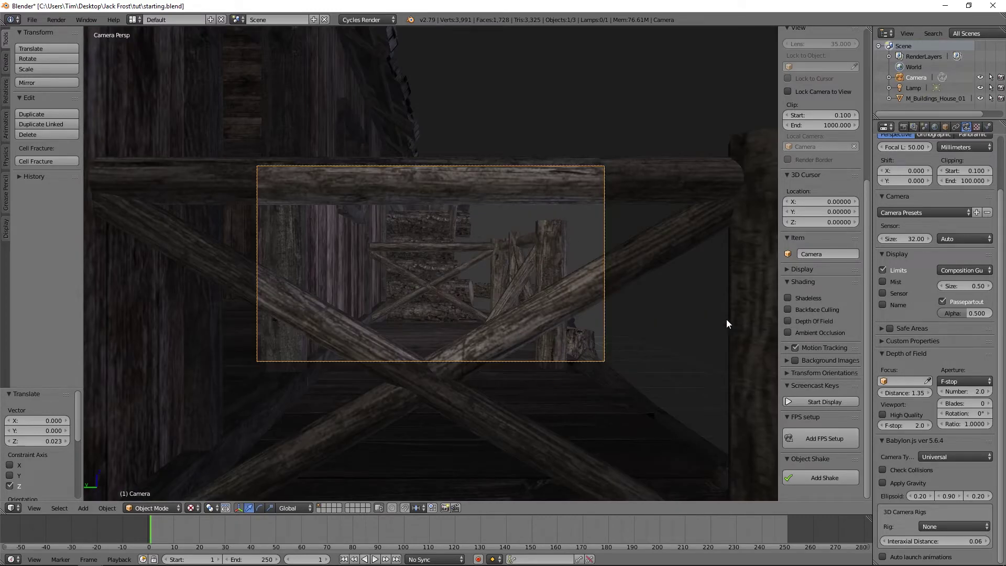
{"action": "left_click", "coordinate": [788, 321]}
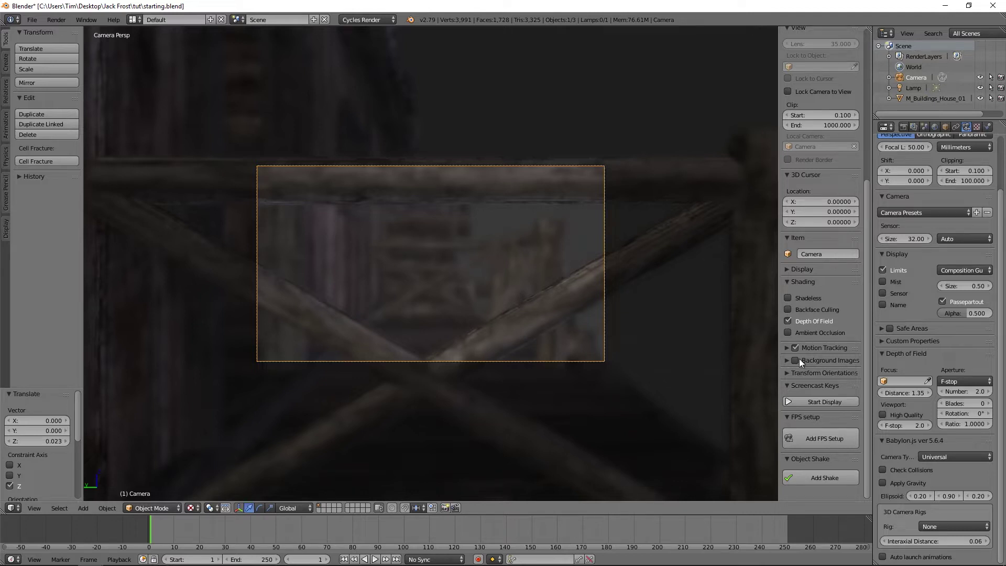
{"action": "left_click", "coordinate": [883, 414]}
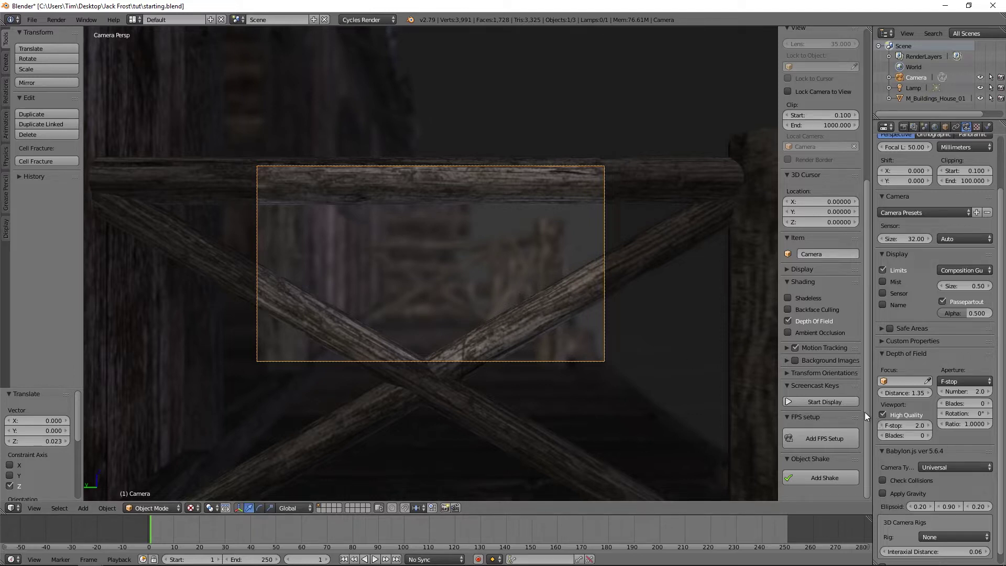
{"action": "left_click", "coordinate": [789, 321]}
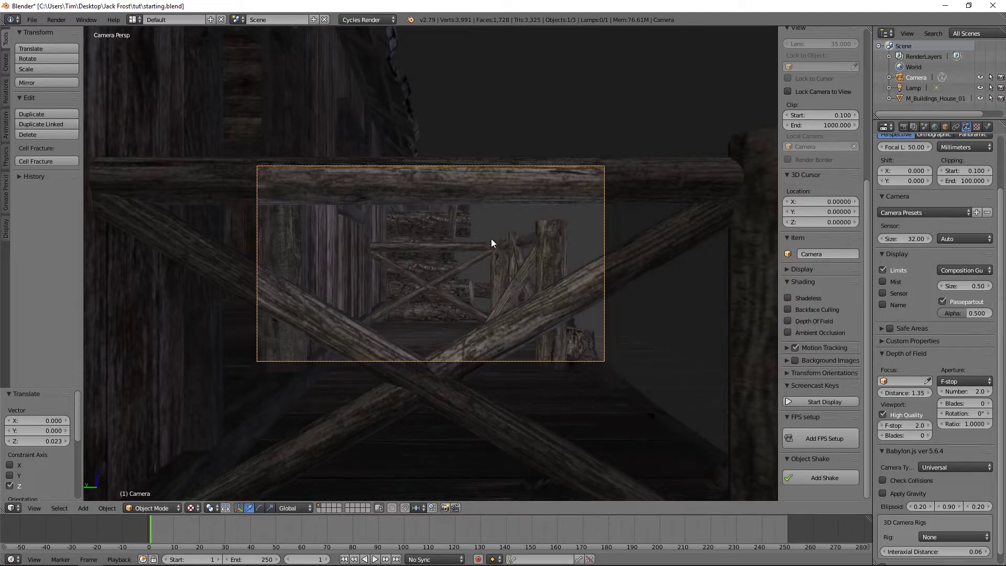
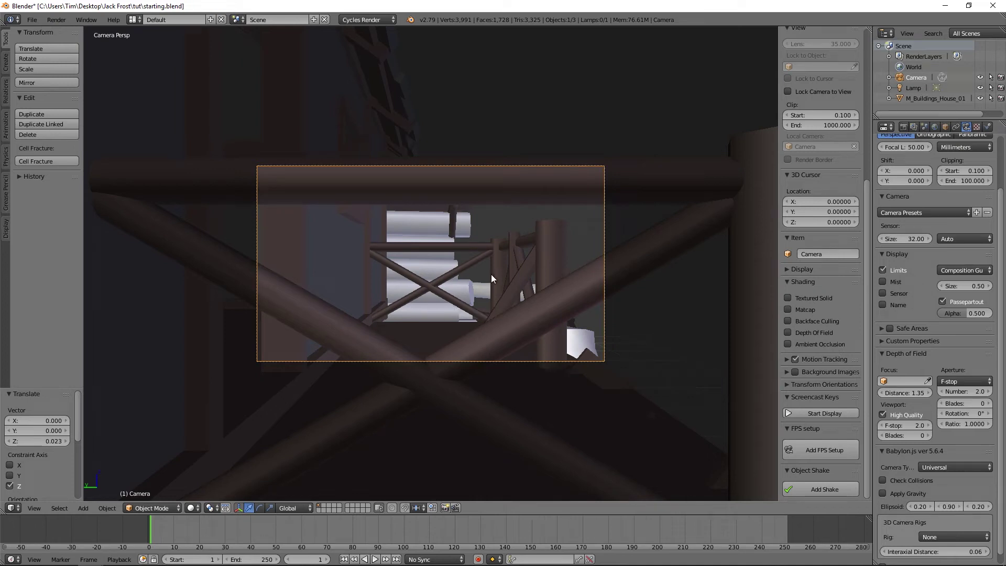
Leave the camera view, switch to the empty layer 2 and add a cylinder mesh
{"action": "key", "text": "KP_0"}
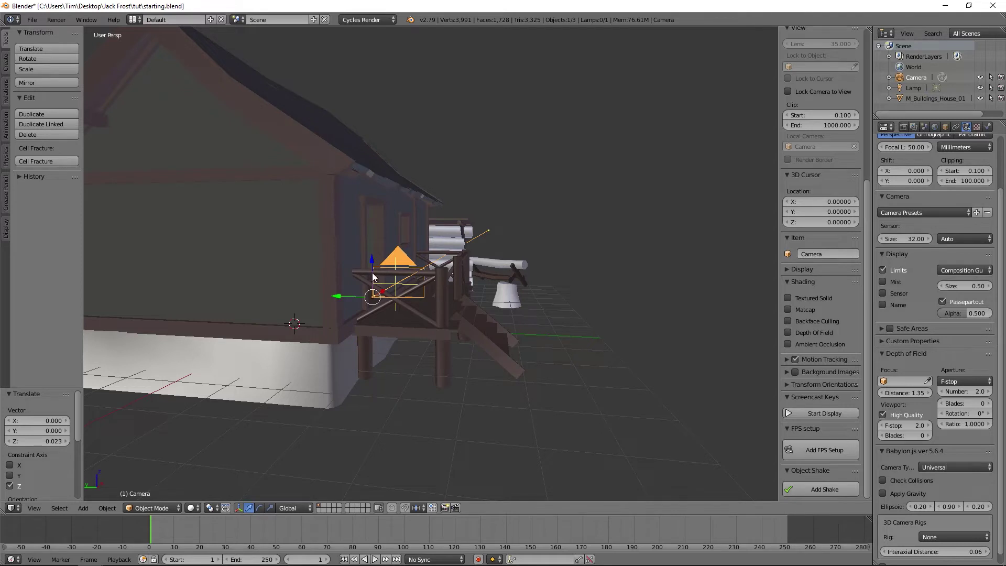
{"action": "key", "text": "2"}
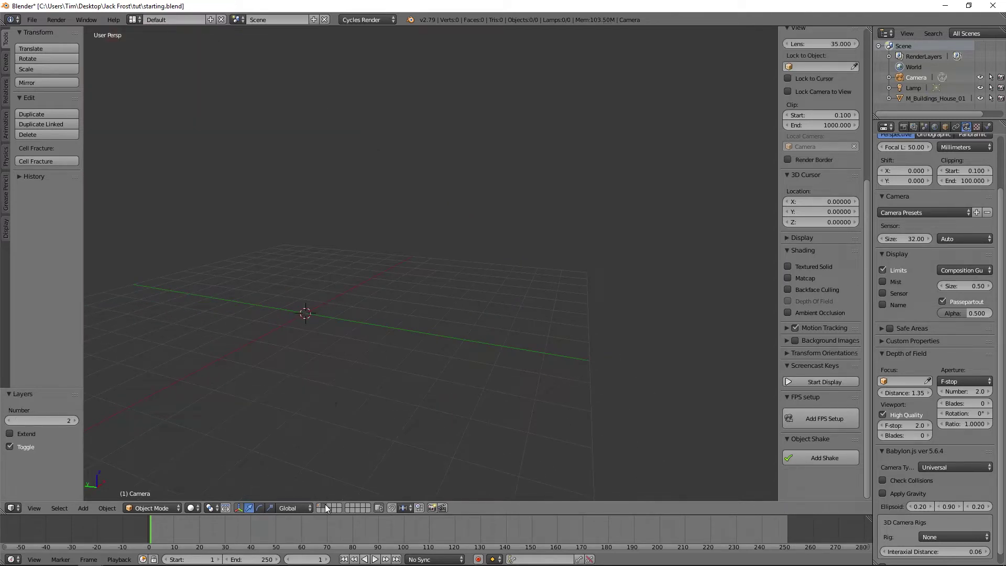
{"action": "middle_click_drag", "start_coordinate": [429, 372], "coordinate": [471, 303]}
{"action": "key", "text": "shift+a"}
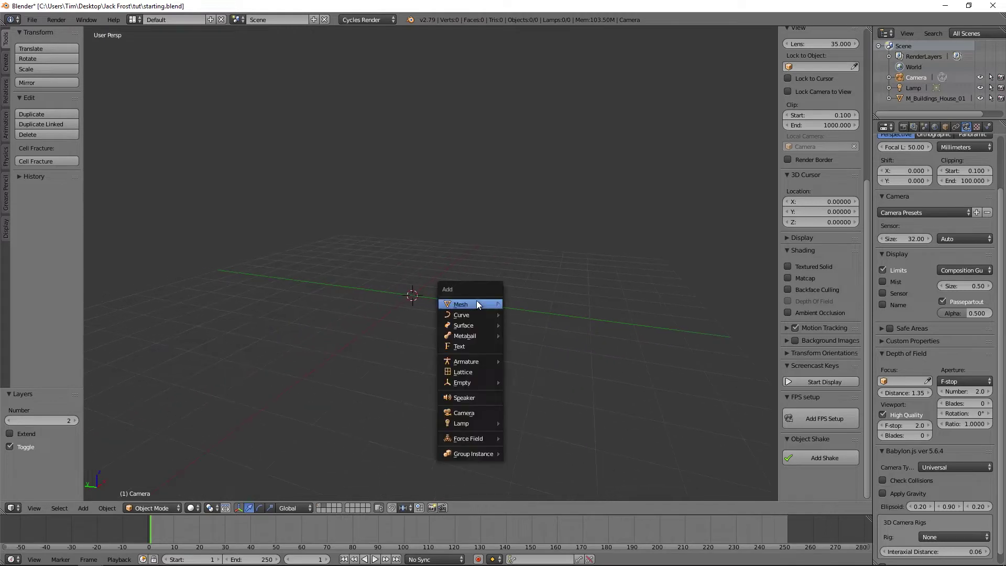
{"action": "mouse_move", "coordinate": [499, 305]}
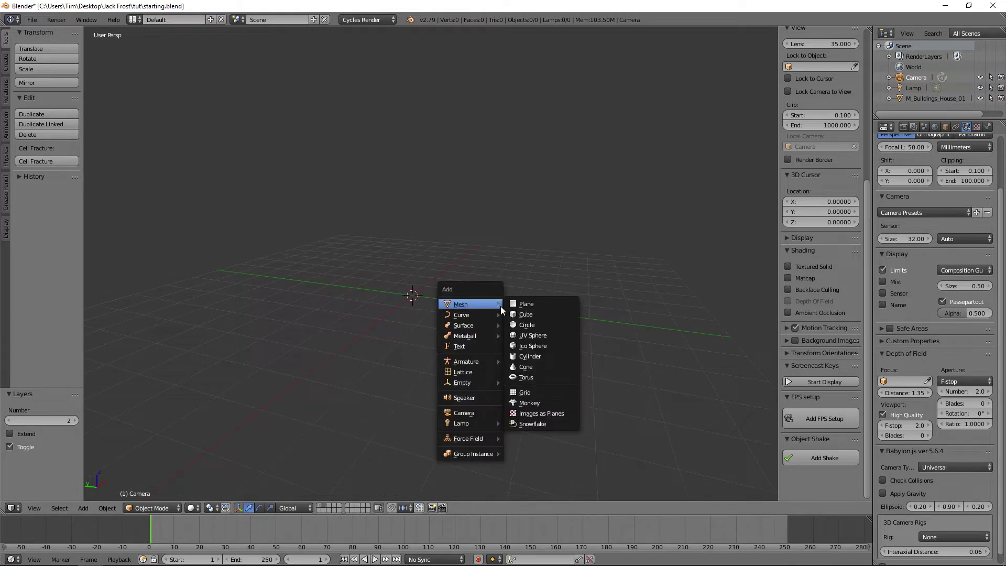
{"action": "left_click", "coordinate": [533, 356]}
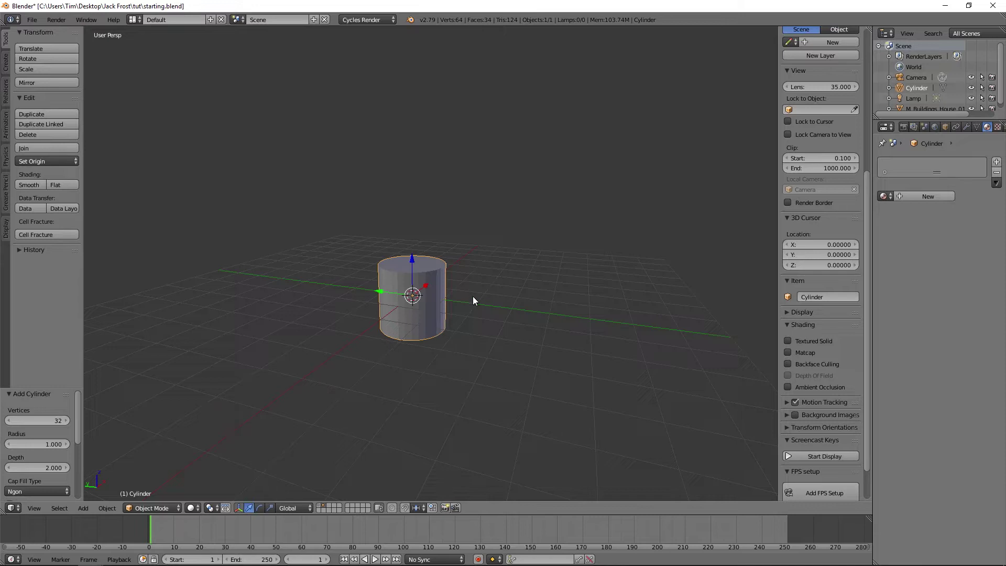
In Edit Mode, bevel the cylinder's bottom edge loop by about 0.292 with 5 segments
{"action": "key", "text": "Tab"}
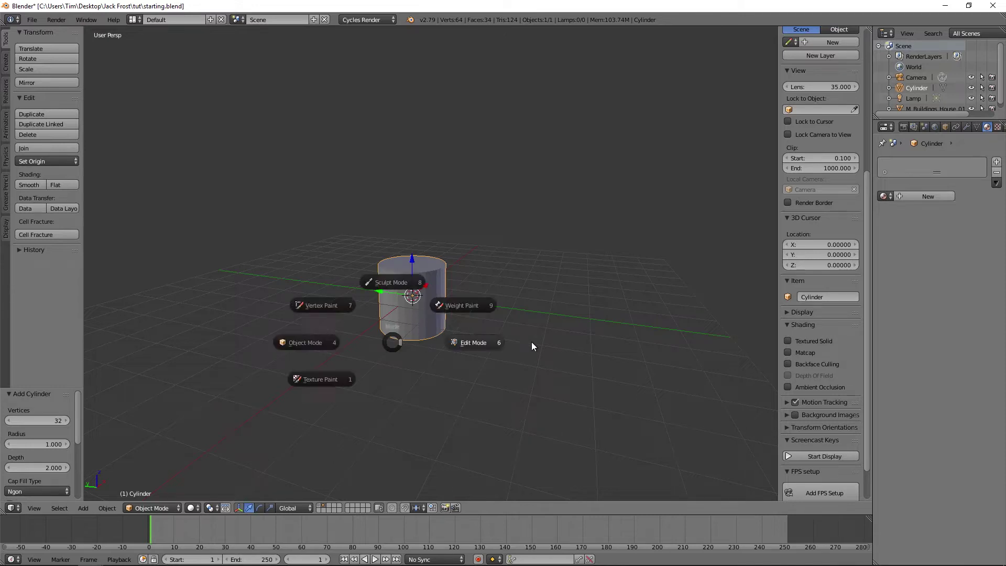
{"action": "left_click", "coordinate": [532, 341]}
{"action": "key", "text": "a"}
{"action": "middle_click_drag", "start_coordinate": [492, 339], "coordinate": [490, 279]}
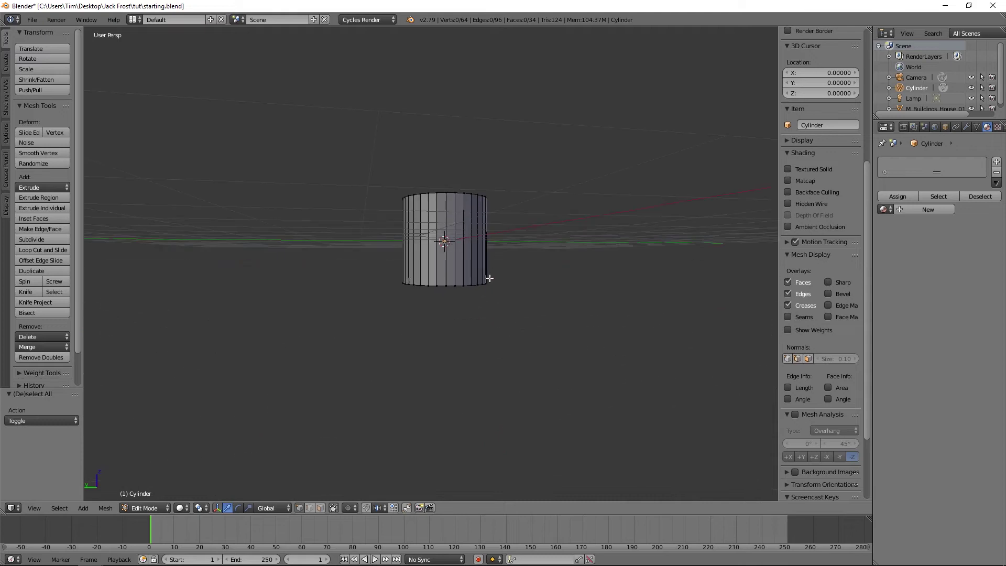
{"action": "right_click", "coordinate": [462, 286], "text": "alt"}
{"action": "middle_click_drag", "start_coordinate": [436, 285], "coordinate": [469, 266]}
{"action": "scroll", "coordinate": [514, 309], "scroll_direction": "up", "scroll_amount": 3}
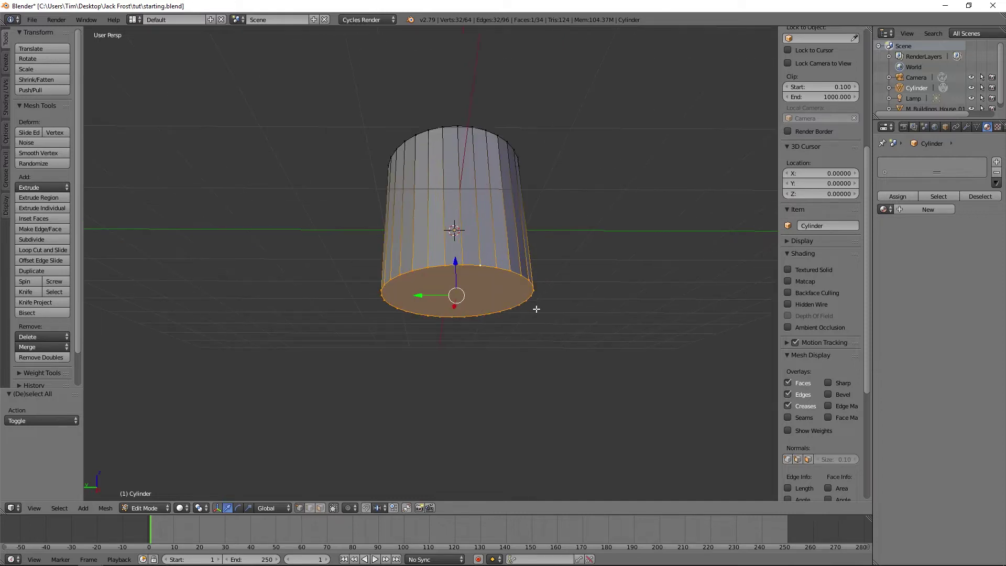
{"action": "key", "text": "ctrl+b"}
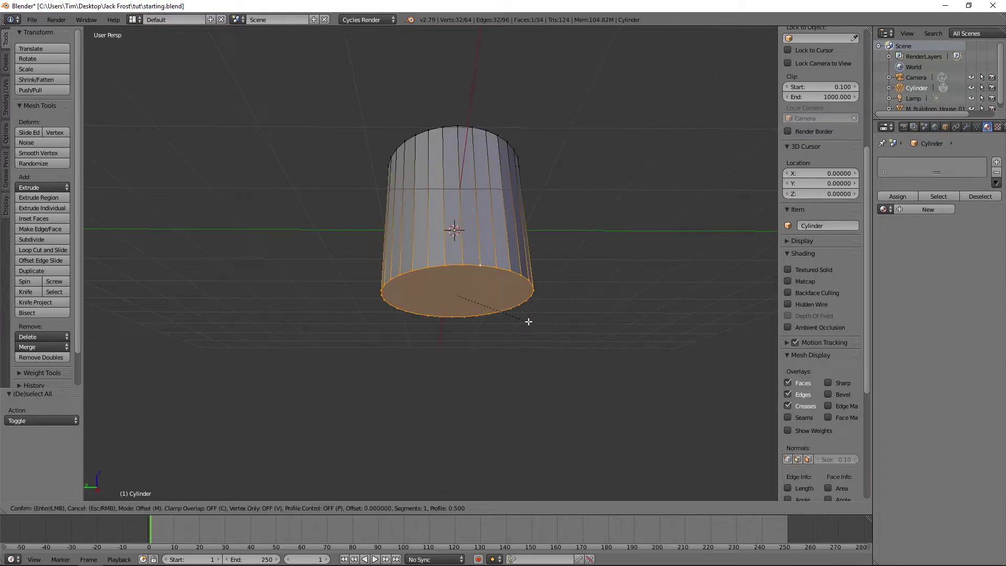
{"action": "scroll", "coordinate": [556, 343], "scroll_direction": "up", "scroll_amount": 2}
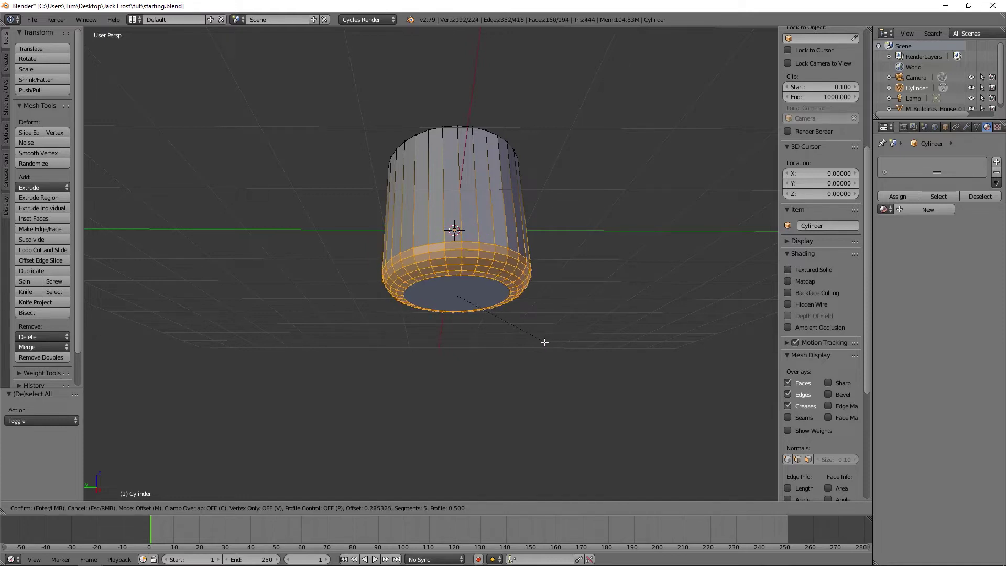
{"action": "left_click", "coordinate": [545, 342]}
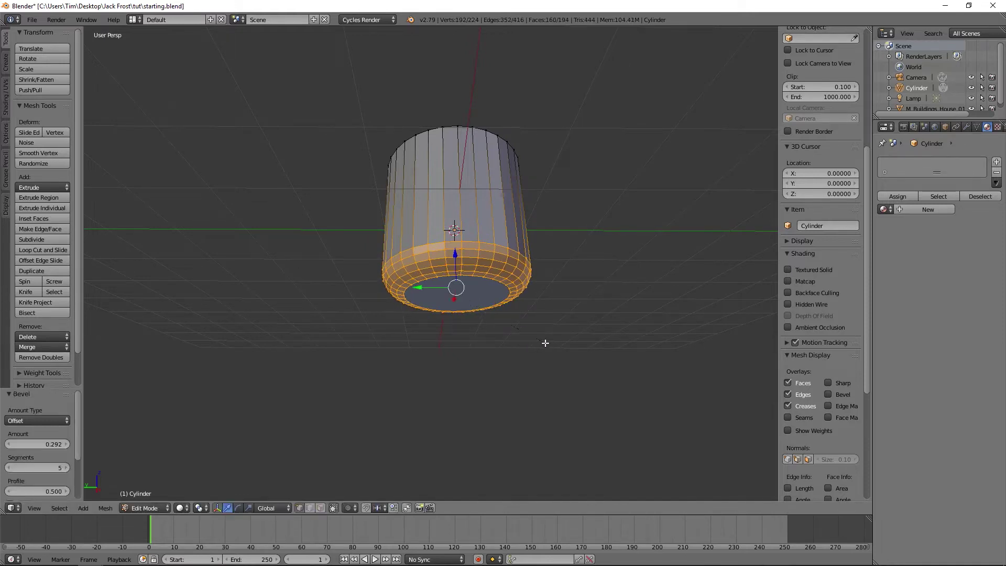
Shrink the bevelled bottom end to a narrow tip, finishing with a 0.684 scale, and stretch it along Z by about 3.714
{"action": "key", "text": "s"}
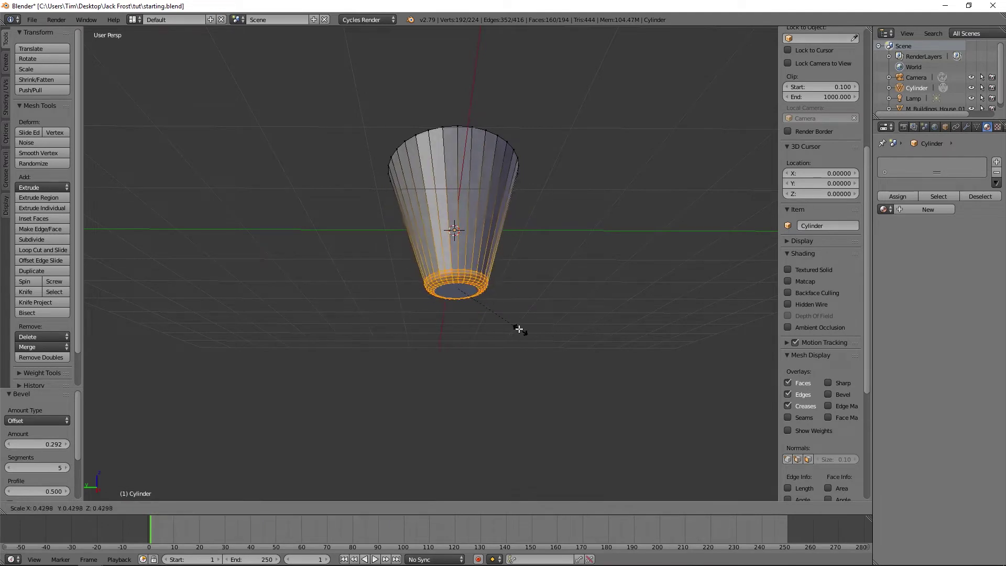
{"action": "left_click", "coordinate": [482, 318]}
{"action": "scroll", "coordinate": [481, 318], "scroll_direction": "up", "scroll_amount": 4}
{"action": "key", "text": "s"}
{"action": "left_click", "coordinate": [555, 370]}
{"action": "key", "text": "s"}
{"action": "key", "text": "z"}
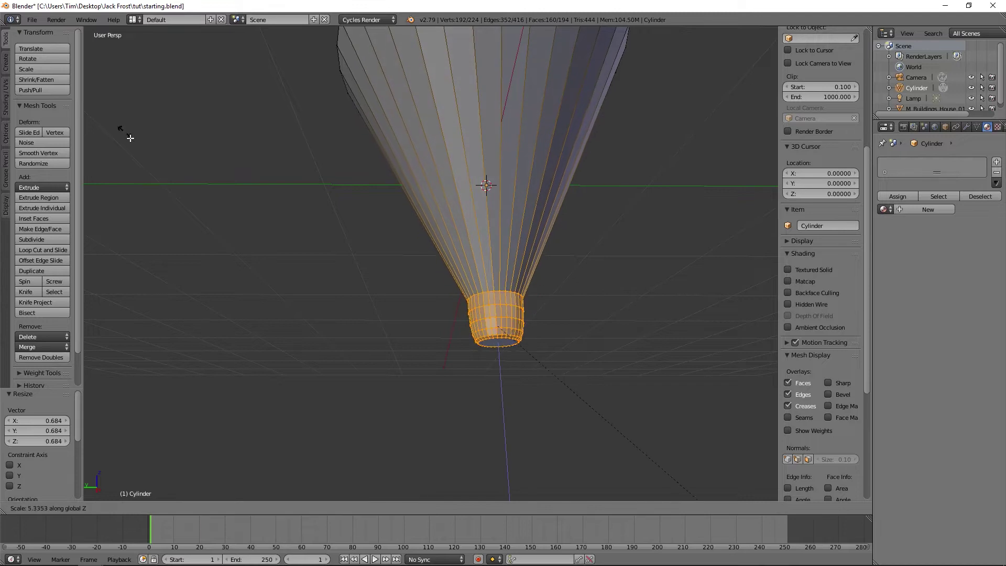
{"action": "left_click", "coordinate": [548, 200]}
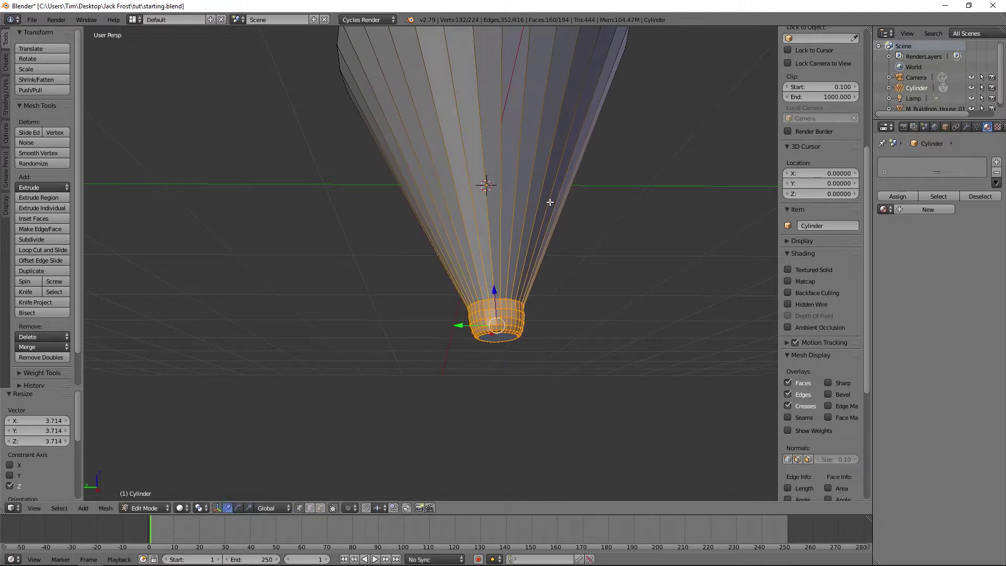
Enable proportional editing and scale the cylinder's bottom face to about 0.417 with smooth falloff to taper the tip
{"action": "right_click", "coordinate": [510, 334]}
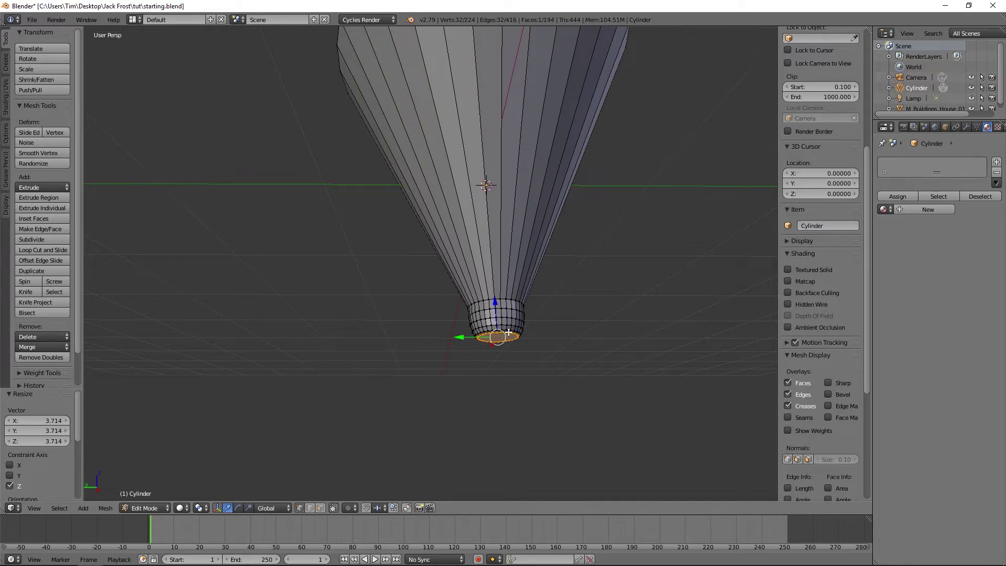
{"action": "left_click", "coordinate": [348, 508]}
{"action": "left_click", "coordinate": [367, 484]}
{"action": "key", "text": "s"}
{"action": "scroll", "coordinate": [606, 348], "scroll_direction": "up", "scroll_amount": 8}
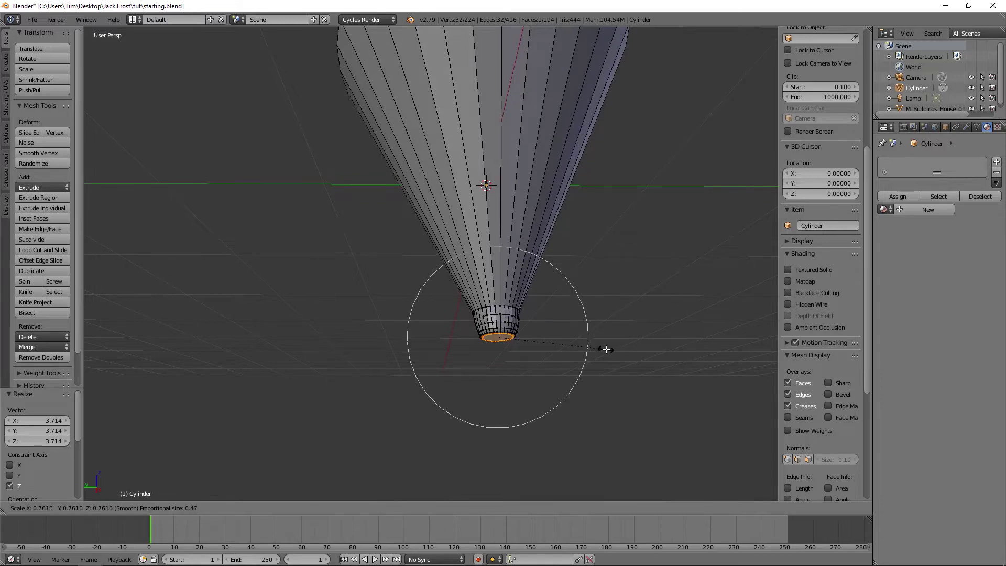
{"action": "left_click", "coordinate": [555, 355]}
Scale the top edge loop down until the shape is a slender icicle, finishing with a scale of about 0.897
{"action": "scroll", "coordinate": [561, 270], "scroll_direction": "down", "scroll_amount": 5}
{"action": "middle_click_drag", "start_coordinate": [517, 126], "coordinate": [510, 157]}
{"action": "right_click", "coordinate": [504, 143], "text": "alt"}
{"action": "right_click", "coordinate": [518, 139], "text": "alt"}
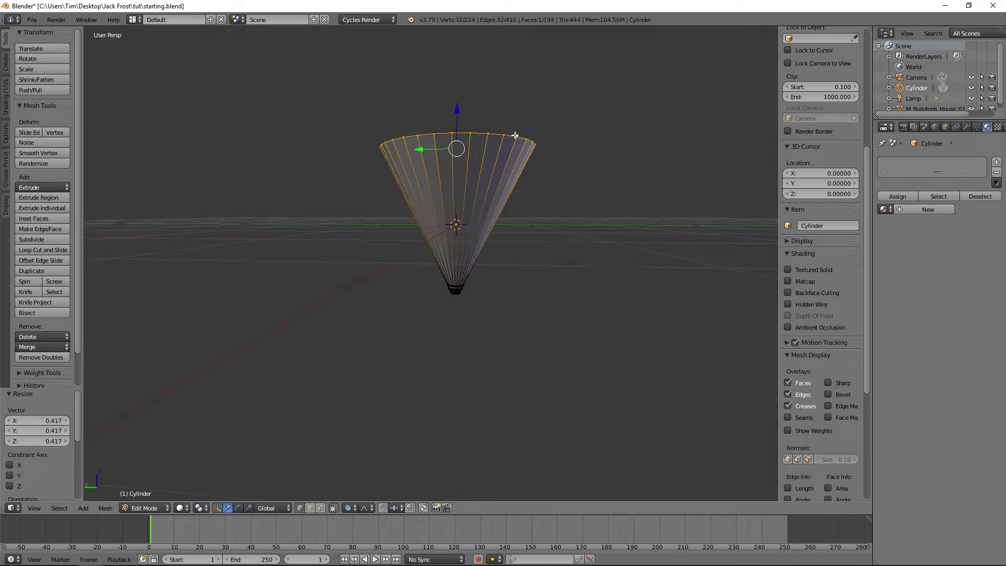
{"action": "middle_click_drag", "start_coordinate": [513, 134], "coordinate": [385, 95]}
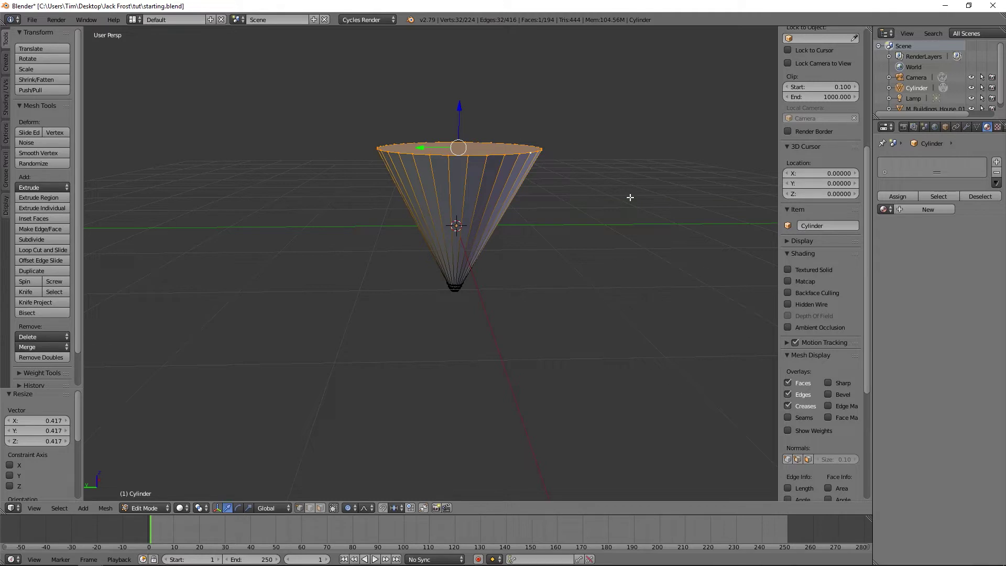
{"action": "key", "text": "s"}
{"action": "left_click", "coordinate": [486, 171]}
{"action": "middle_click_drag", "start_coordinate": [487, 170], "coordinate": [549, 229]}
{"action": "key", "text": "s"}
{"action": "left_click", "coordinate": [547, 241]}
Apply an edge crease of 1 to the icicle's top edge loop
{"action": "key", "text": "ctrl+e"}
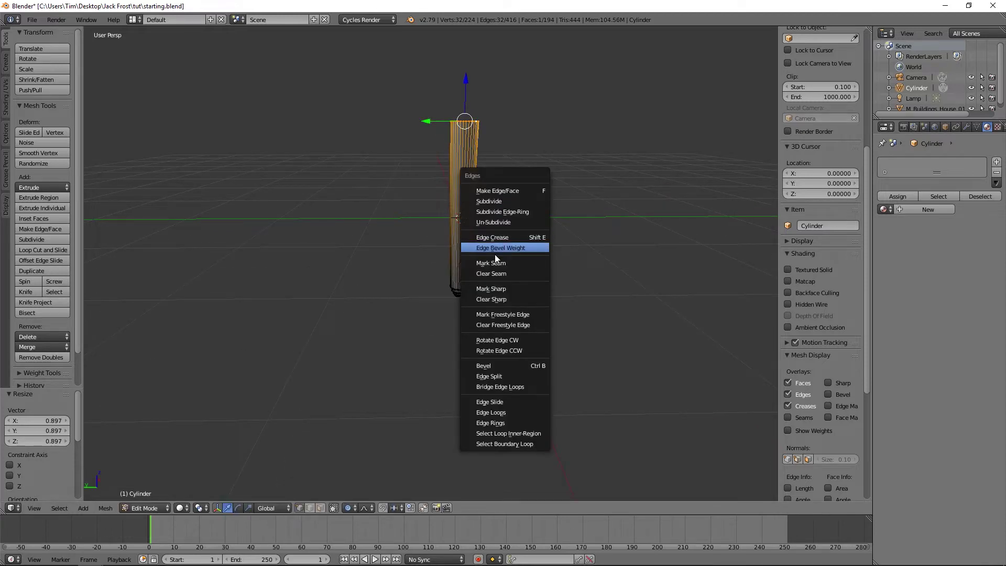
{"action": "left_click", "coordinate": [492, 237]}
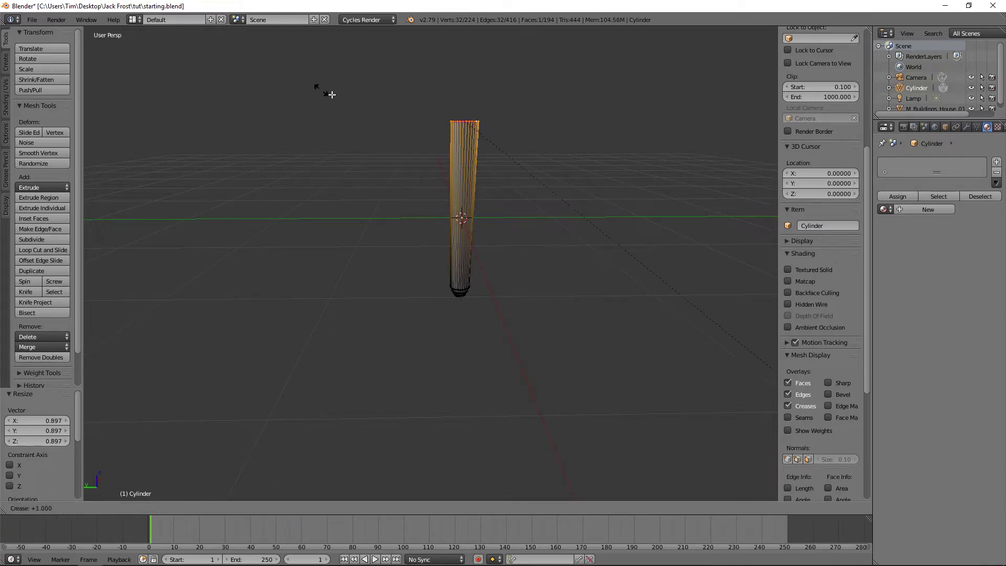
{"action": "key", "text": "1"}
{"action": "key", "text": "Return"}
Add 17 evenly spaced horizontal loop cuts along the icicle's length
{"action": "middle_click_drag", "start_coordinate": [486, 179], "coordinate": [501, 209]}
{"action": "key", "text": "ctrl+r"}
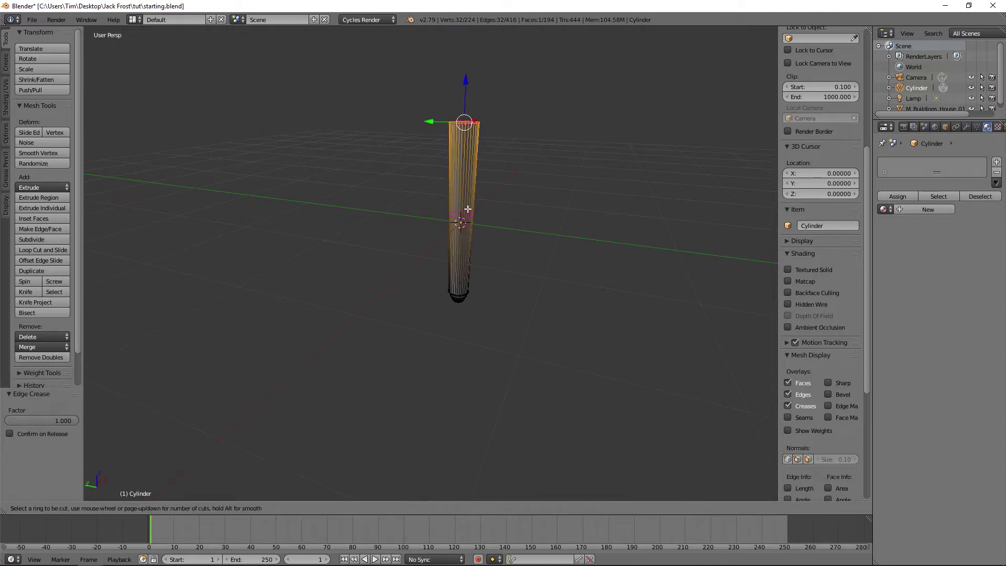
{"action": "scroll", "coordinate": [468, 209], "scroll_direction": "up", "scroll_amount": 12}
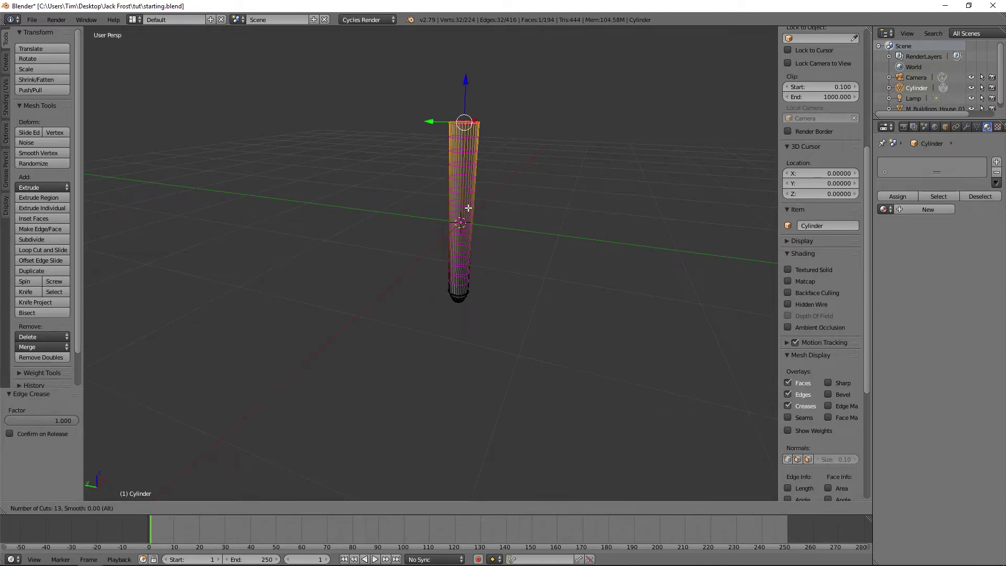
{"action": "left_click", "coordinate": [468, 208]}
{"action": "right_click", "coordinate": [468, 208]}
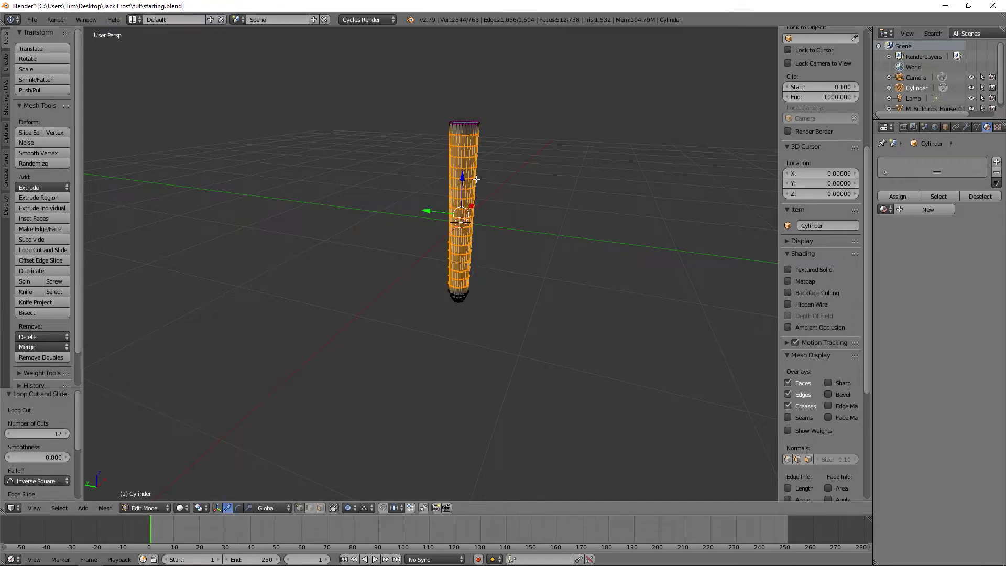
Return to Object Mode and add a Displace, a Subdivision Surface and a second Displace modifier to the icicle, in that order
{"action": "middle_click_drag", "start_coordinate": [397, 167], "coordinate": [508, 238]}
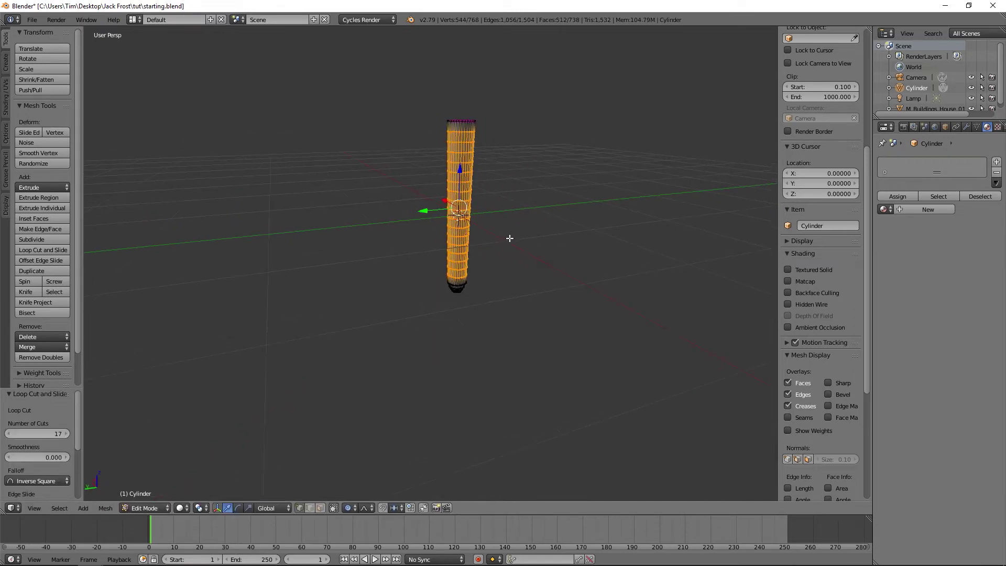
{"action": "left_click", "coordinate": [967, 128]}
{"action": "key", "text": "Tab"}
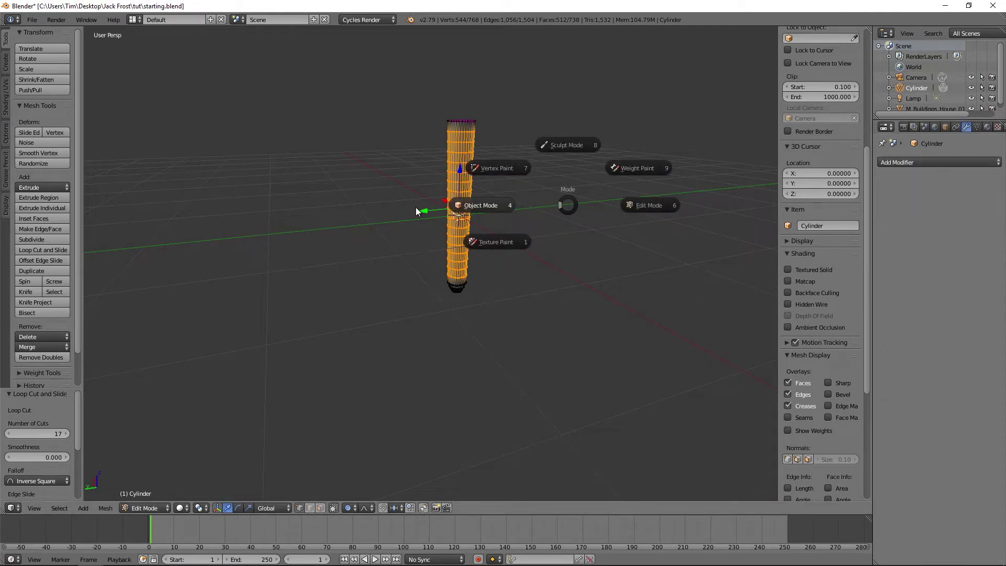
{"action": "left_click", "coordinate": [416, 207]}
{"action": "left_click", "coordinate": [910, 162]}
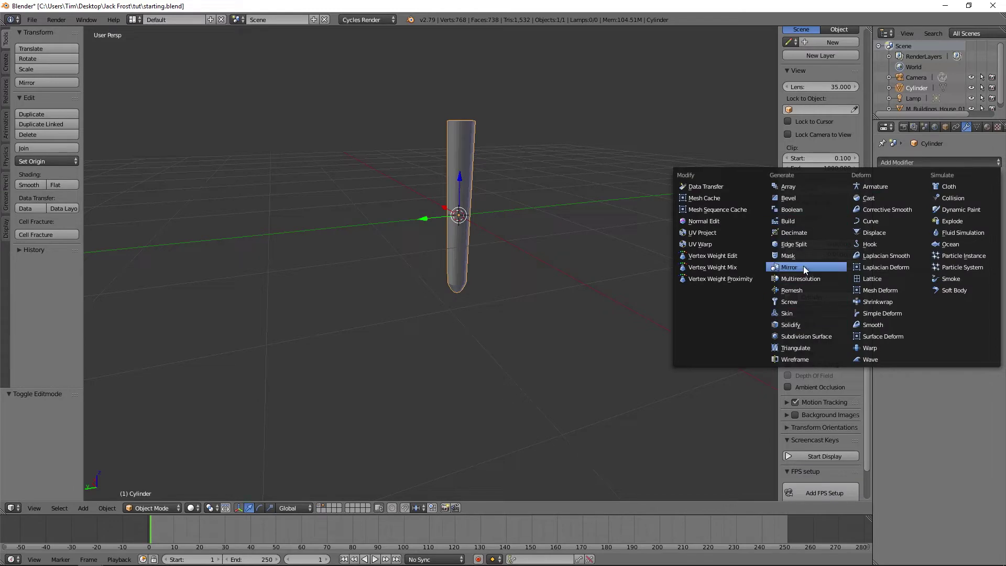
{"action": "left_click", "coordinate": [875, 233]}
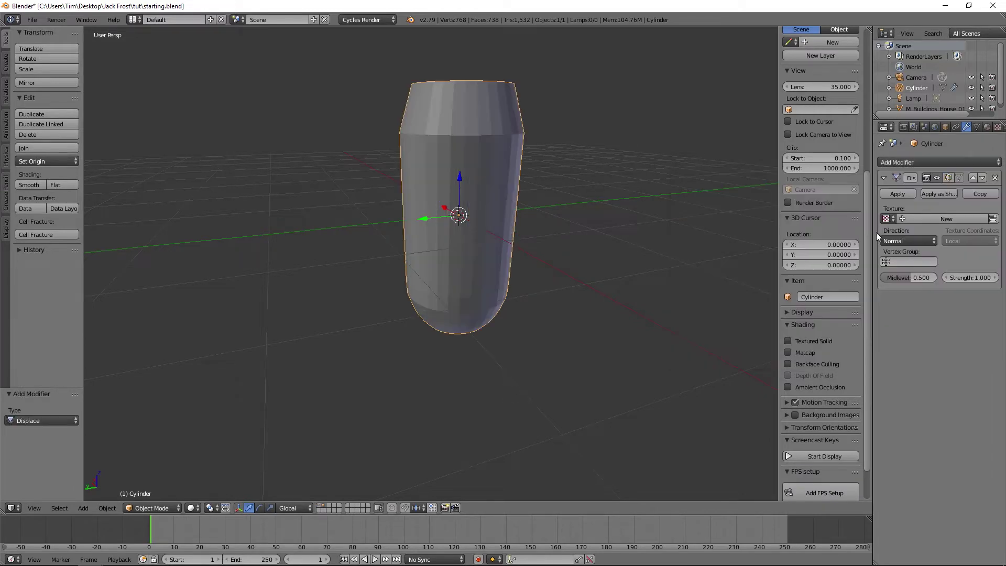
{"action": "left_click", "coordinate": [914, 163]}
{"action": "left_click", "coordinate": [810, 334]}
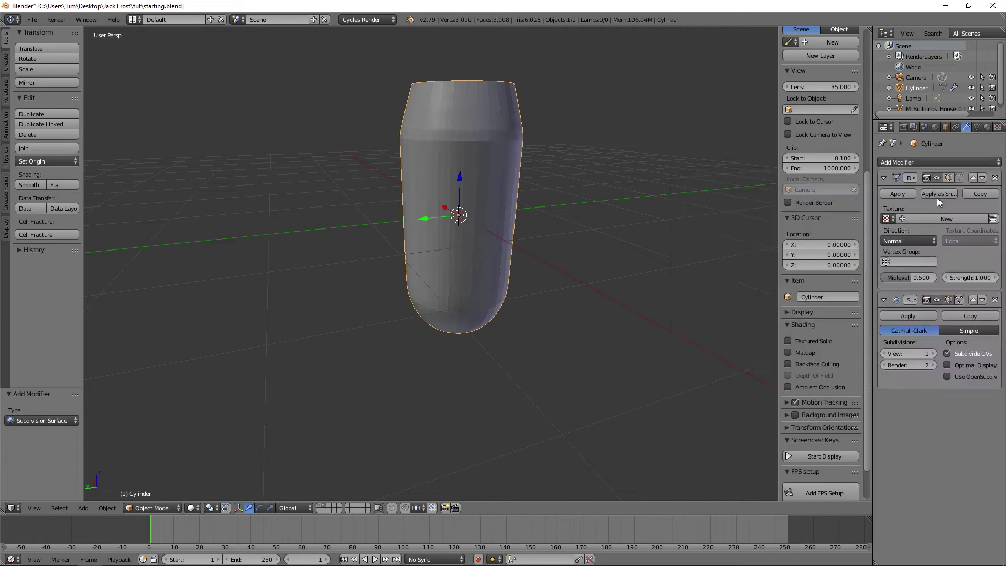
{"action": "left_click", "coordinate": [918, 161]}
{"action": "left_click", "coordinate": [881, 236]}
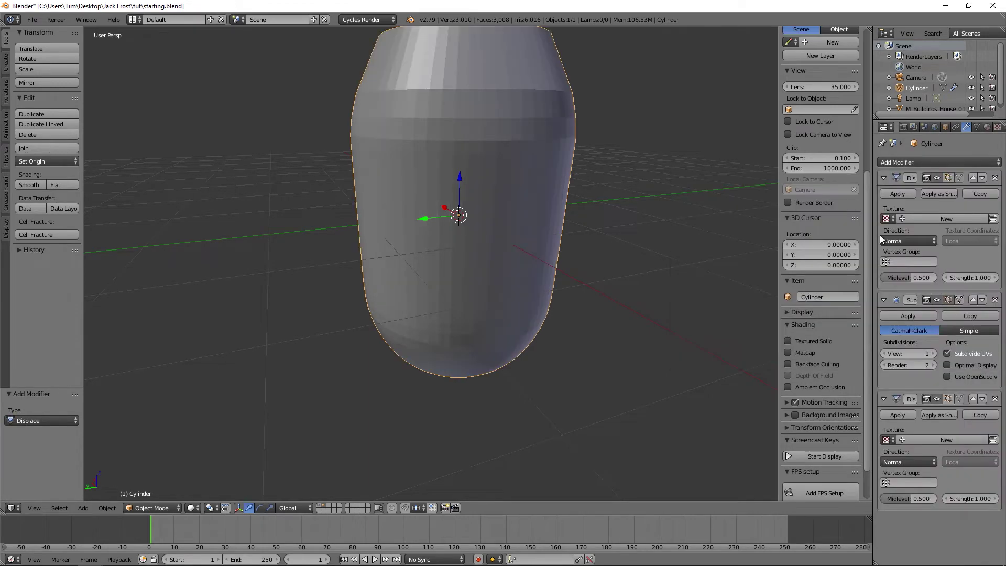
Create a new texture for the first Displace modifier and a Clouds texture of size 0.15 for the second
{"action": "scroll", "coordinate": [637, 246], "scroll_direction": "down", "scroll_amount": 5}
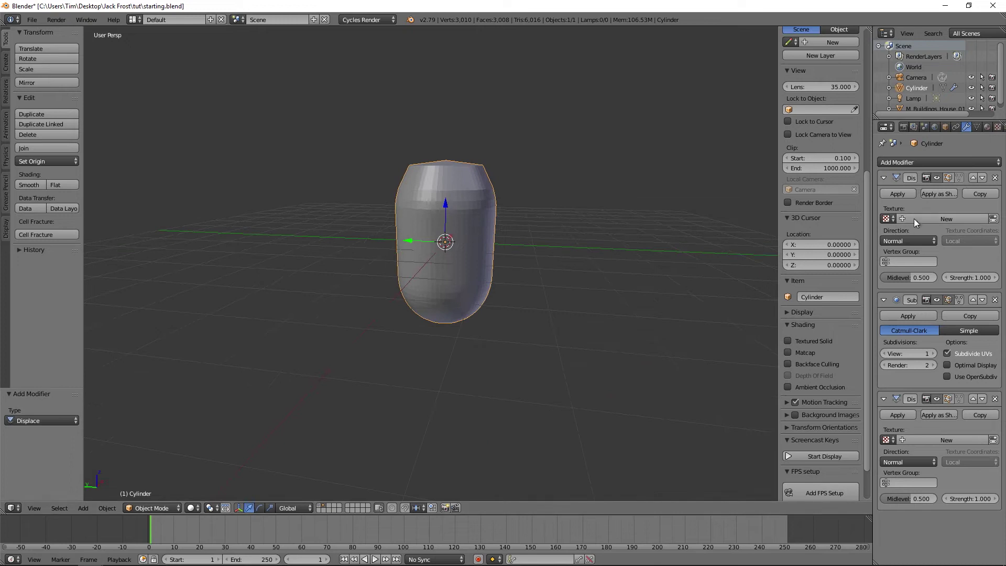
{"action": "left_click", "coordinate": [932, 219]}
{"action": "left_click", "coordinate": [997, 127]}
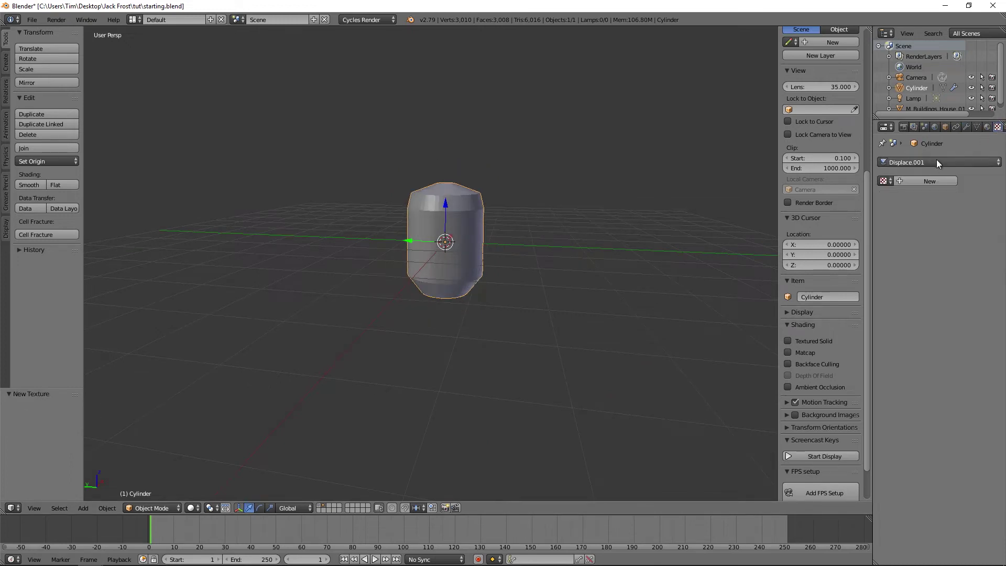
{"action": "left_click", "coordinate": [913, 182]}
{"action": "left_click", "coordinate": [938, 194]}
{"action": "left_click", "coordinate": [923, 228]}
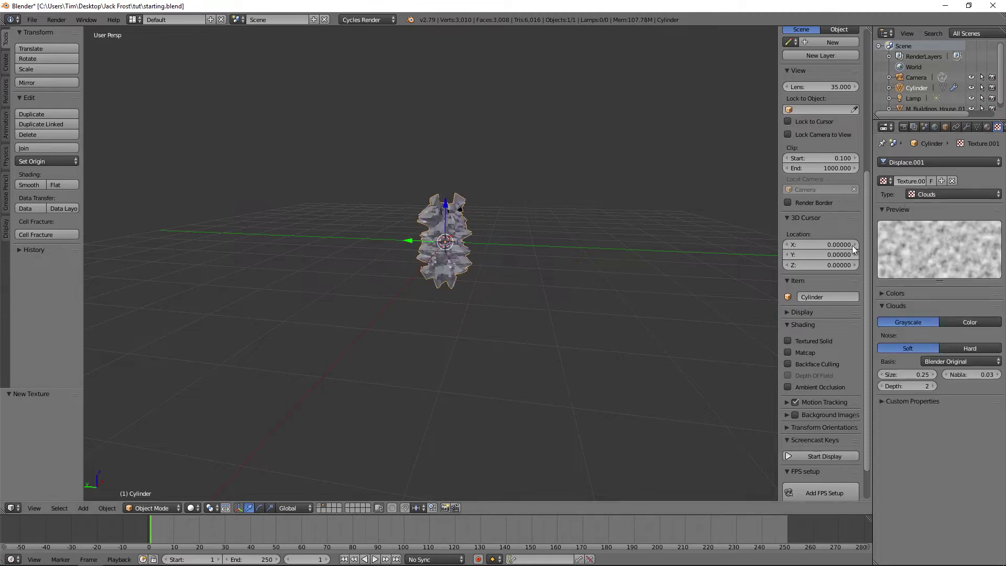
{"action": "scroll", "coordinate": [503, 257], "scroll_direction": "up", "scroll_amount": 5}
{"action": "left_click", "coordinate": [882, 375]}
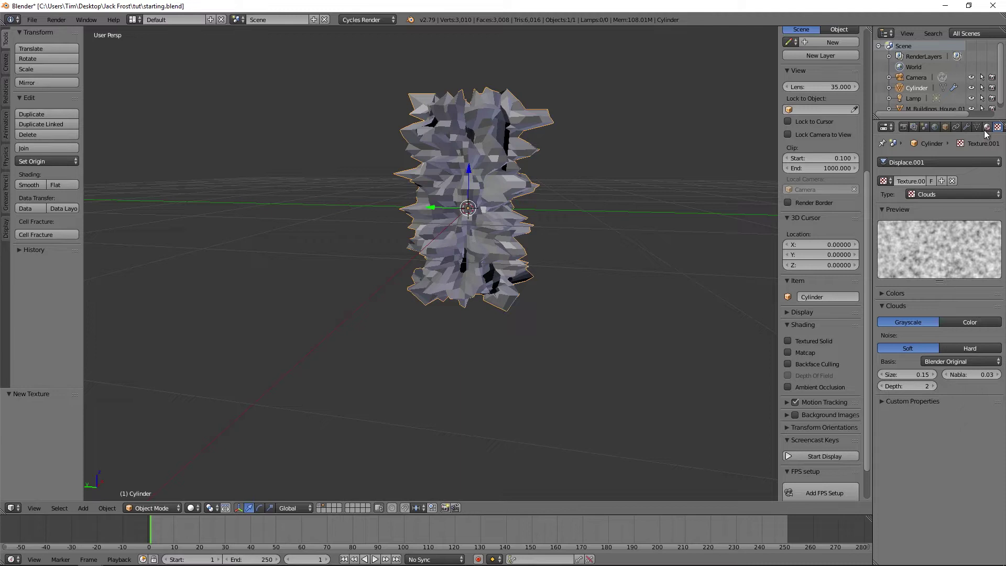
Set the first Displace modifier's strength to 0.1 and the Subdivision Surface view level to 2
{"action": "left_click", "coordinate": [966, 127]}
{"action": "left_click", "coordinate": [963, 278]}
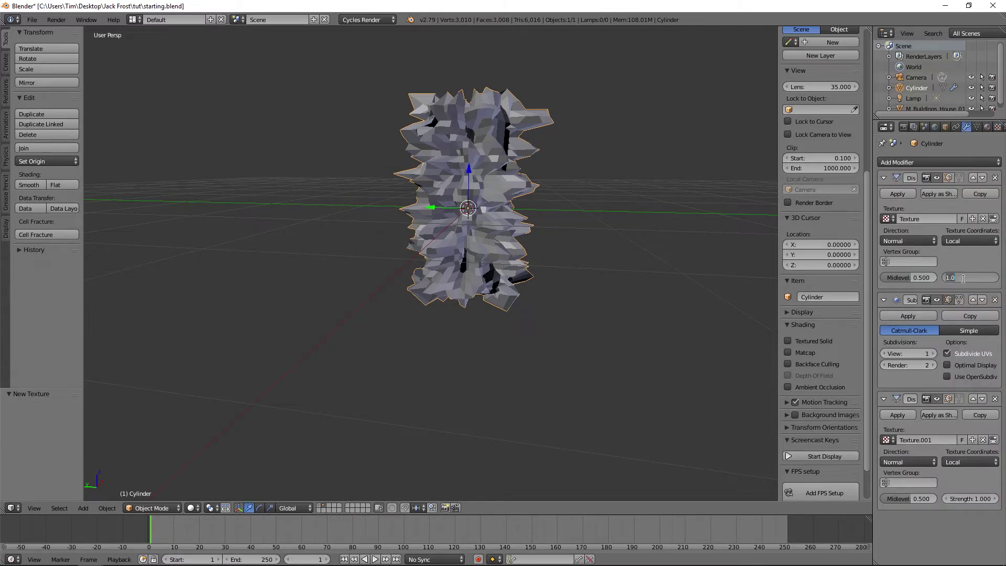
{"action": "type", "text": "0.1"}
{"action": "key", "text": "Return"}
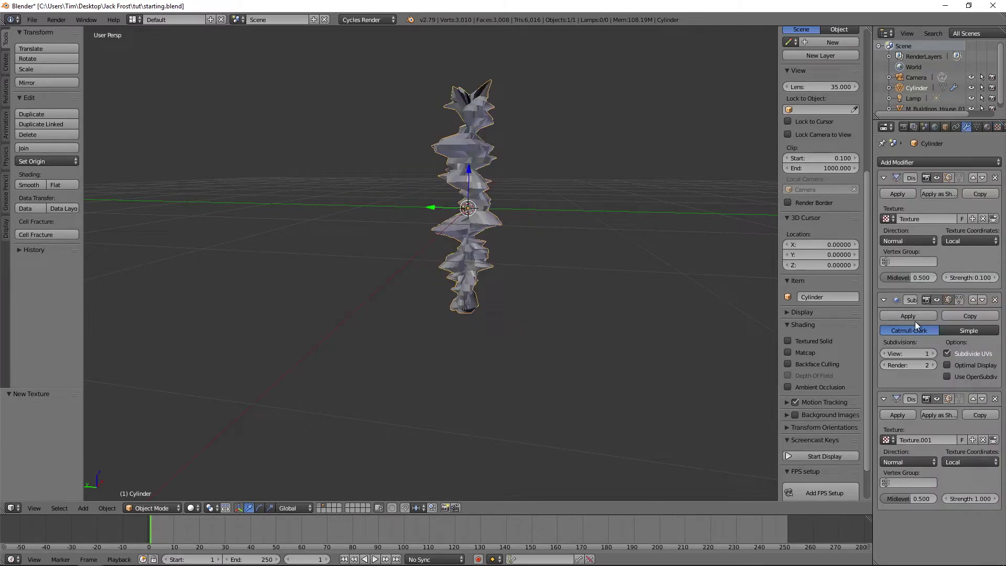
{"action": "left_click", "coordinate": [934, 353]}
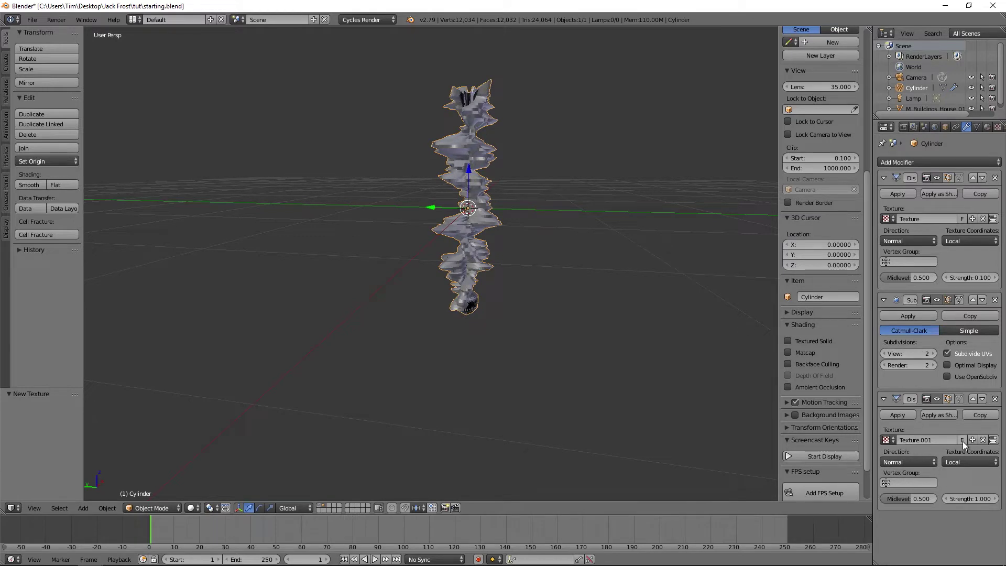
Change the first Displace modifier's texture to Clouds with a size of 0.15
{"action": "left_click", "coordinate": [890, 440]}
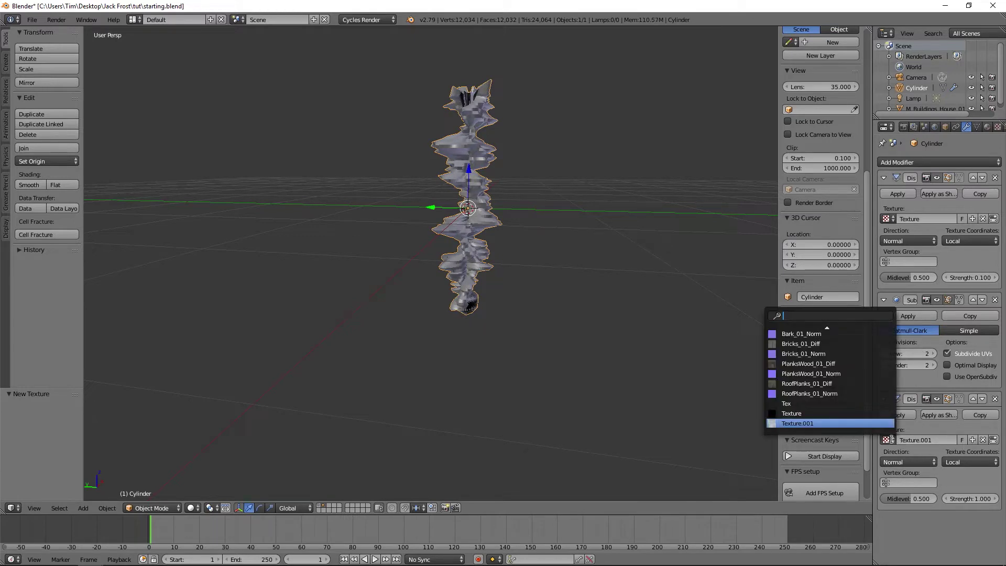
{"action": "left_click", "coordinate": [998, 129]}
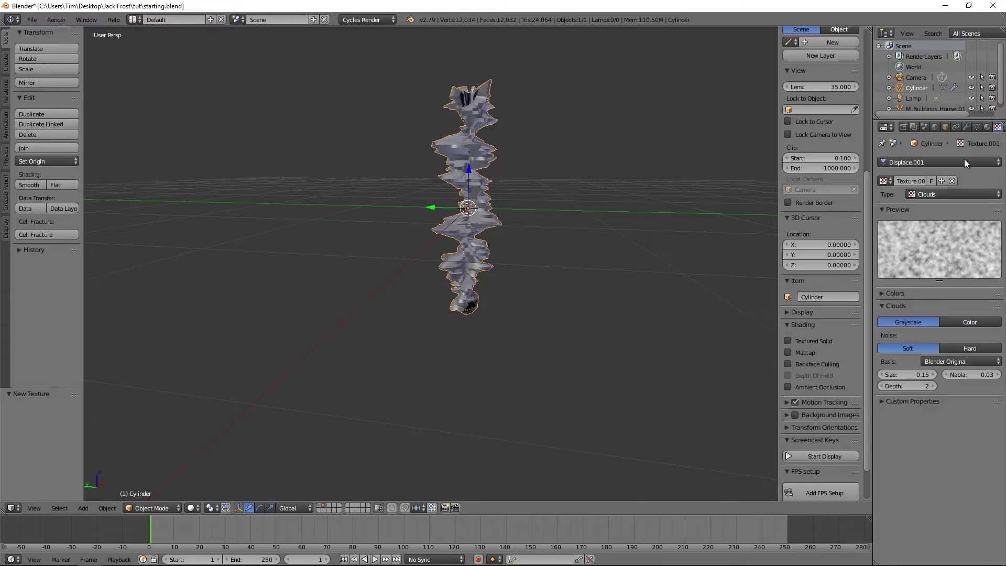
{"action": "left_click", "coordinate": [886, 180]}
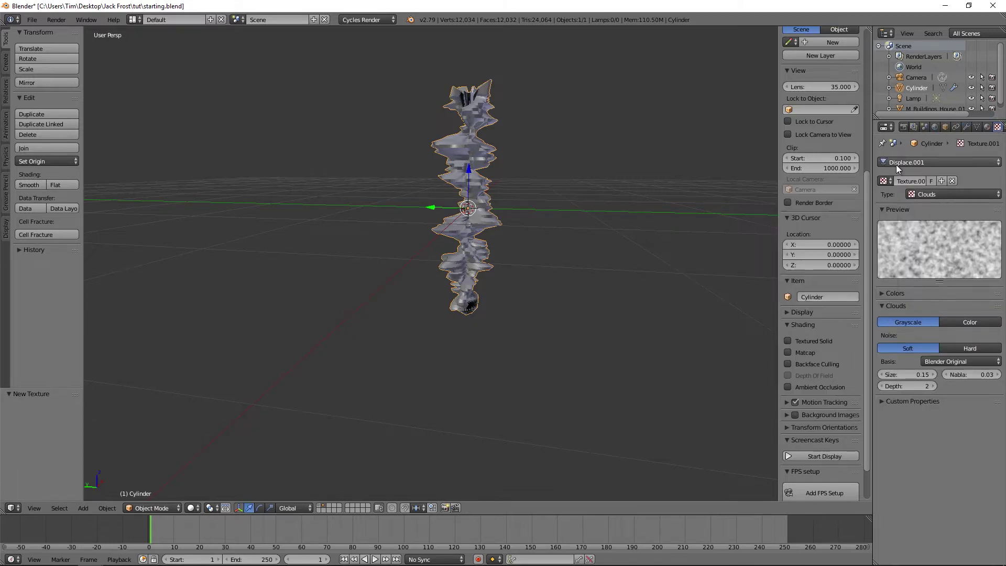
{"action": "left_click", "coordinate": [896, 165]}
{"action": "left_click", "coordinate": [929, 108]}
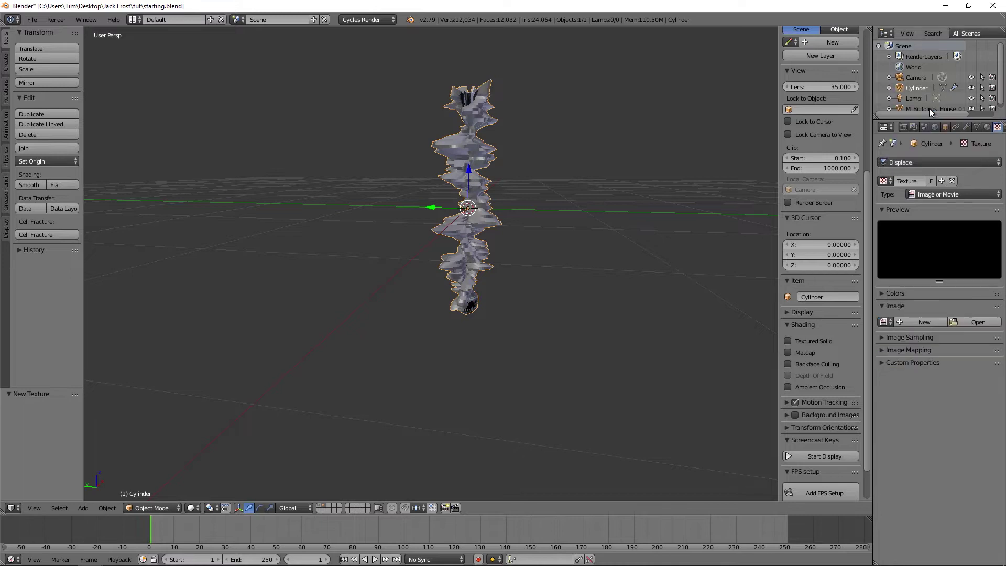
{"action": "left_click", "coordinate": [924, 194]}
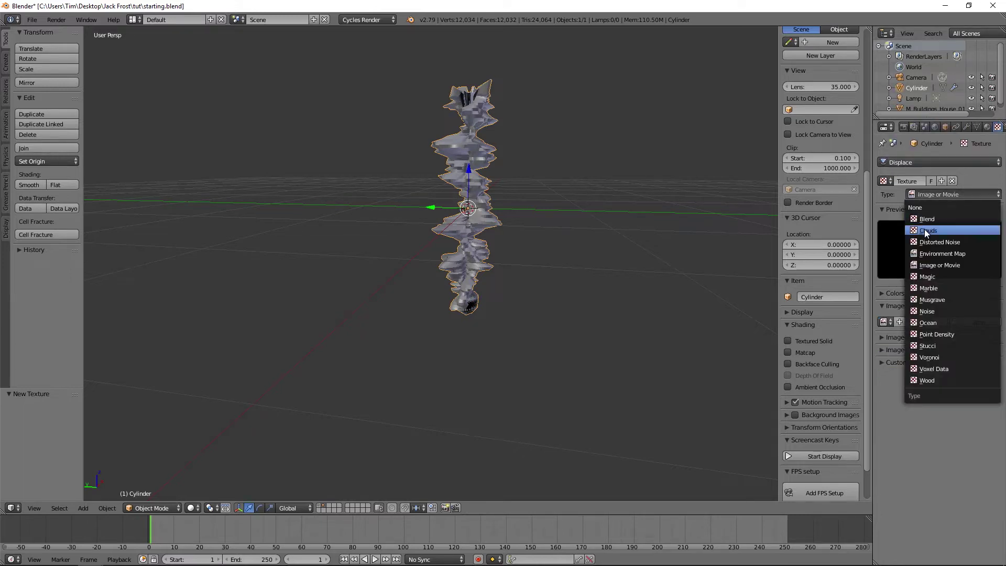
{"action": "left_click", "coordinate": [924, 231]}
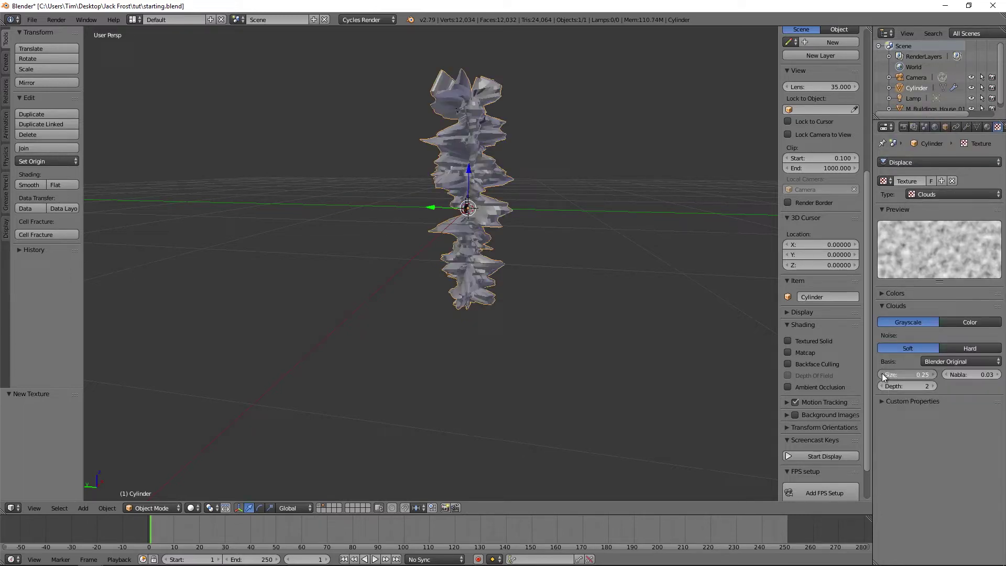
{"action": "left_click", "coordinate": [882, 374]}
Set the size of the second Displace modifier's Clouds texture to 0.1
{"action": "left_click", "coordinate": [917, 162]}
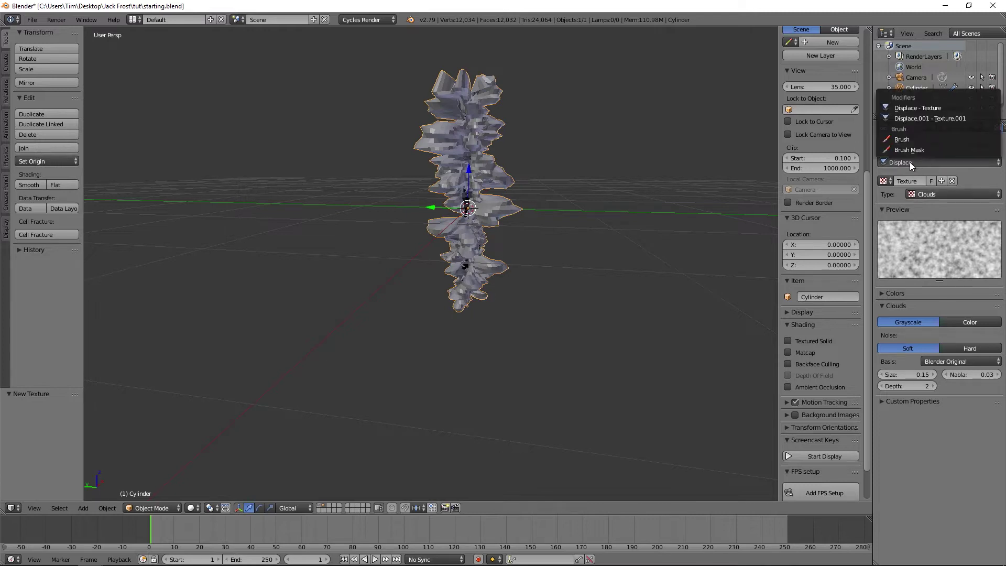
{"action": "left_click", "coordinate": [921, 117]}
{"action": "left_click", "coordinate": [883, 375]}
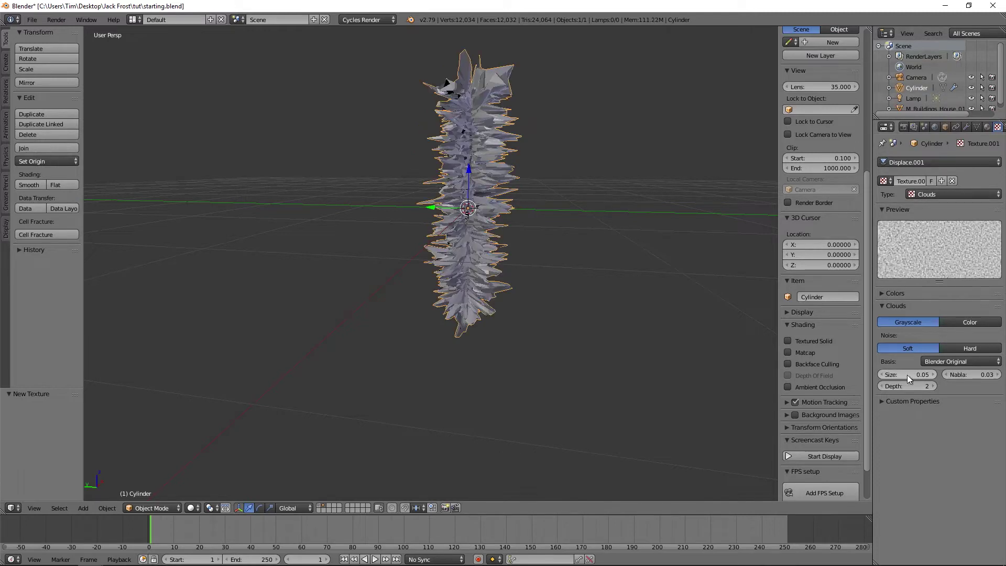
{"action": "left_click", "coordinate": [933, 375]}
{"action": "left_click", "coordinate": [918, 374]}
{"action": "type", "text": "0.1"}
{"action": "key", "text": "Return"}
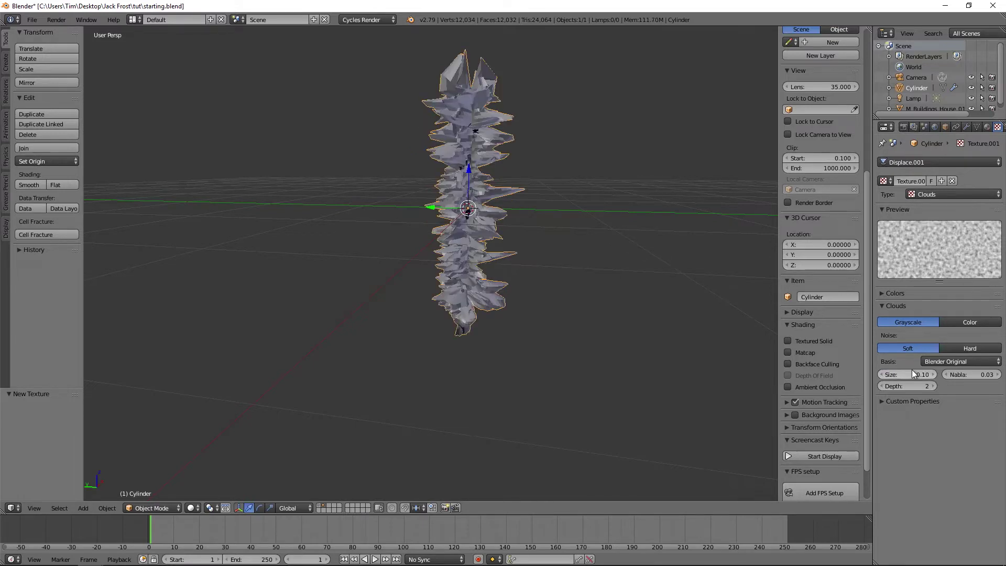
Set the second Displace modifier's strength to 0.05
{"action": "left_click", "coordinate": [966, 128]}
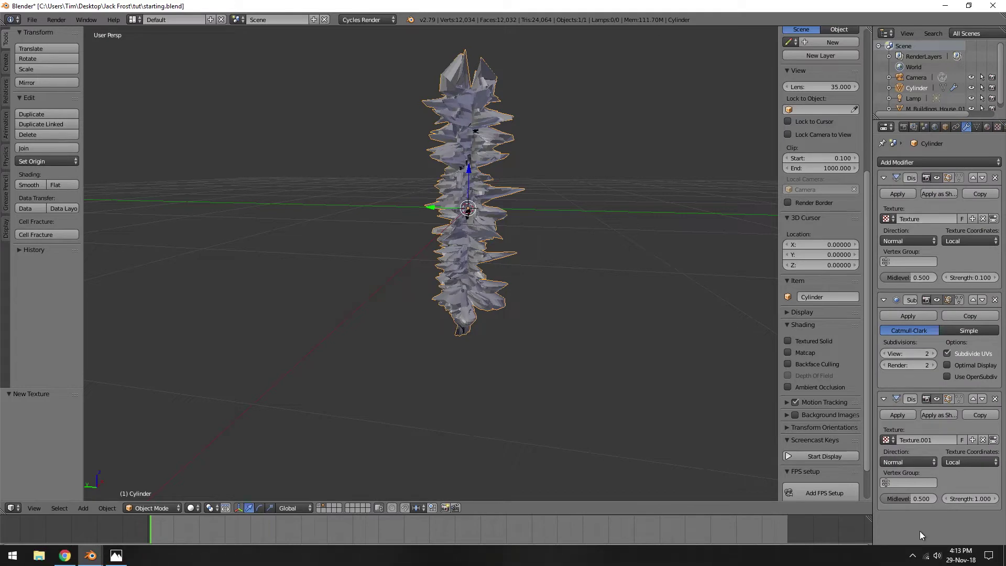
{"action": "left_click", "coordinate": [963, 498]}
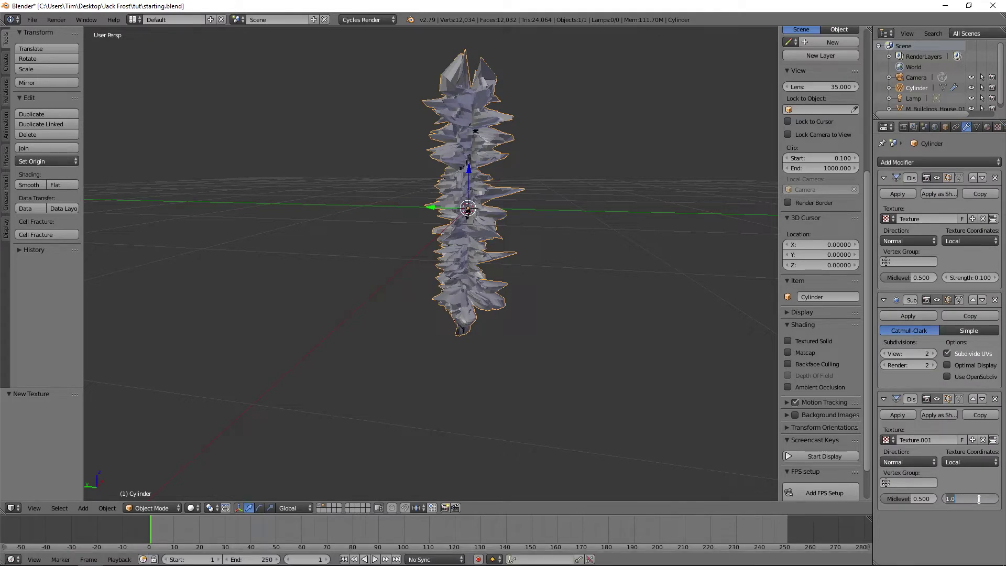
{"action": "key", "text": "BackSpace"}
{"action": "type", "text": "0.05"}
{"action": "key", "text": "Return"}
Apply smooth shading to the displaced icicle
{"action": "middle_click_drag", "start_coordinate": [472, 199], "coordinate": [449, 206]}
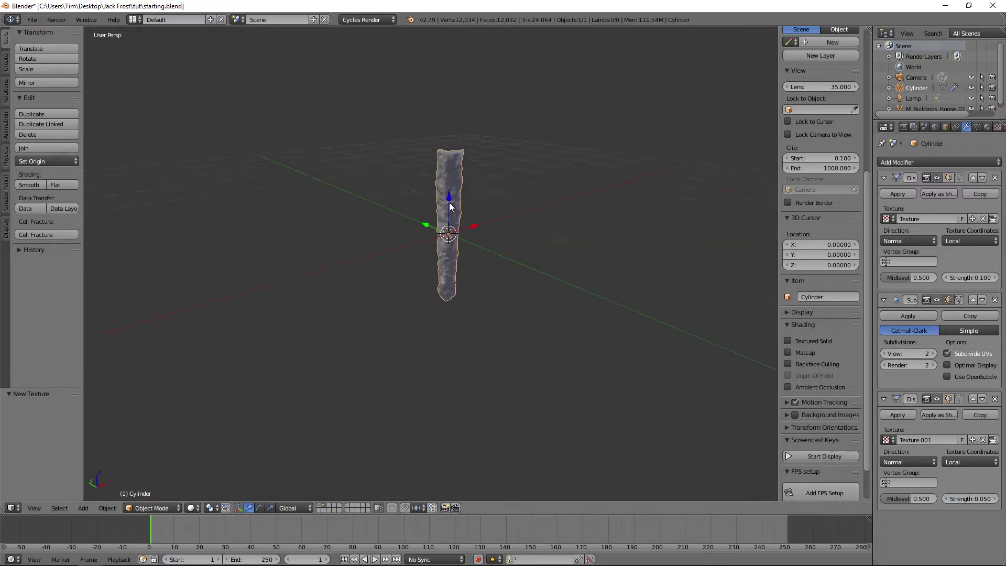
{"action": "scroll", "coordinate": [449, 234], "scroll_direction": "up", "scroll_amount": 4}
{"action": "middle_click_drag", "start_coordinate": [540, 234], "coordinate": [513, 242]}
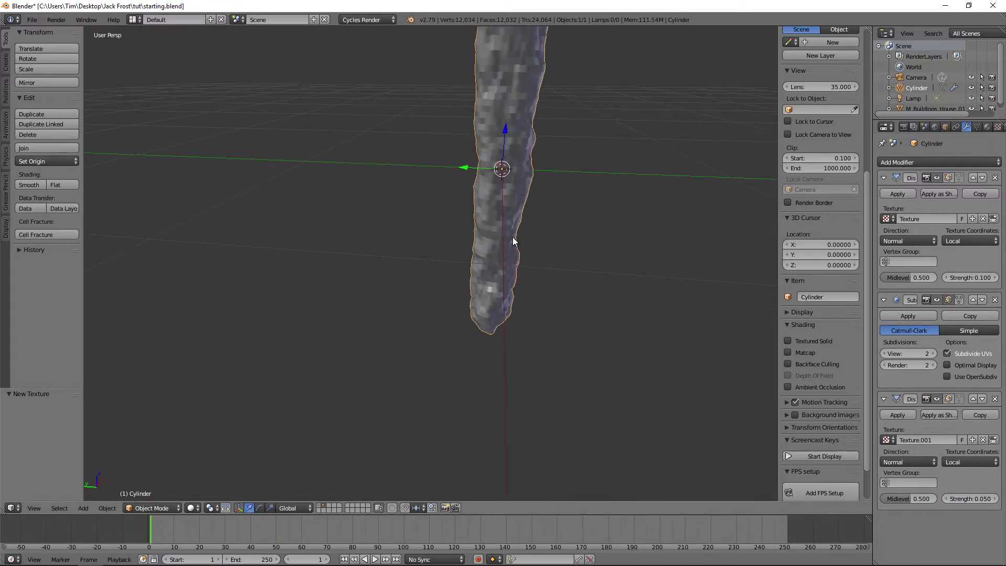
{"action": "left_click", "coordinate": [33, 185]}
{"action": "middle_click_drag", "start_coordinate": [621, 208], "coordinate": [524, 206]}
{"action": "scroll", "coordinate": [524, 205], "scroll_direction": "down", "scroll_amount": 3}
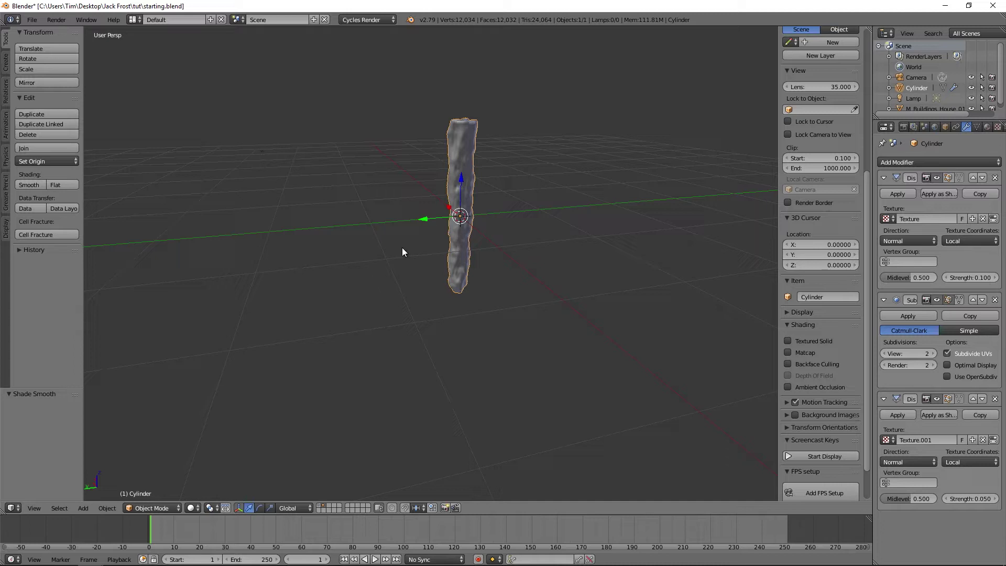
{"action": "key", "text": "z"}
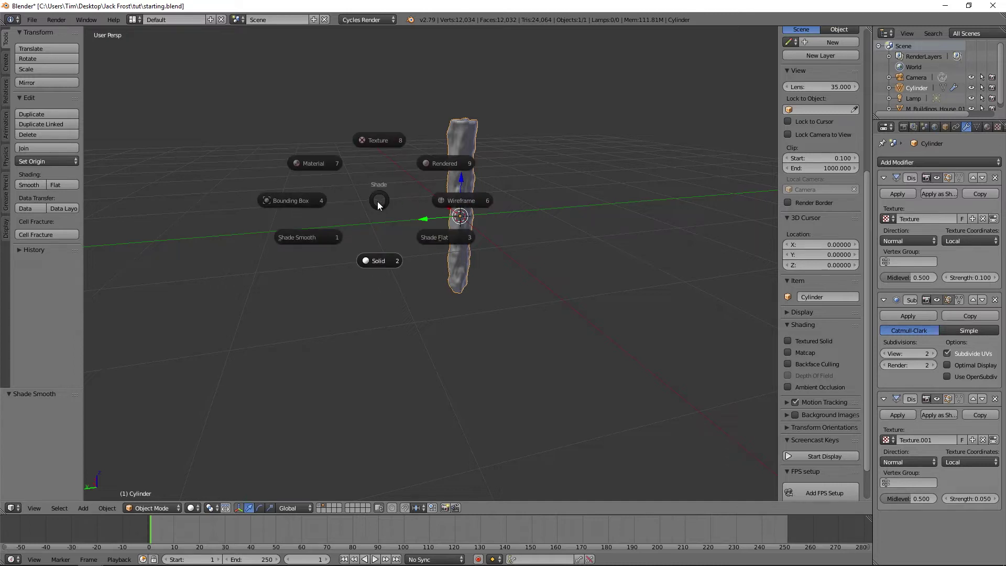
{"action": "left_click", "coordinate": [315, 238]}
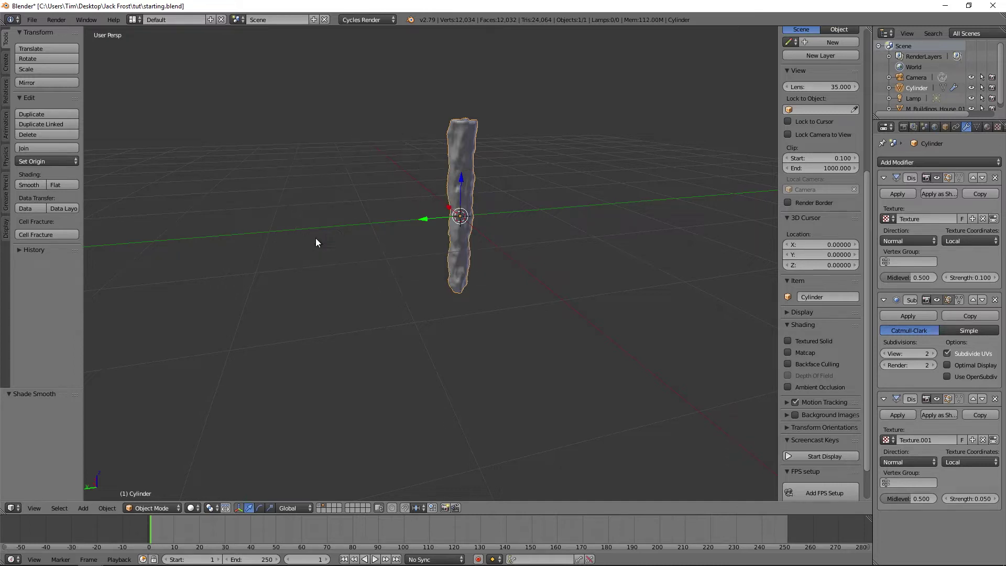
In Edit Mode, scale the edge loop just above the icicle's tip to about 0.536 with smooth proportional falloff
{"action": "middle_click_drag", "start_coordinate": [447, 246], "coordinate": [473, 206]}
{"action": "scroll", "coordinate": [480, 231], "scroll_direction": "up", "scroll_amount": 2}
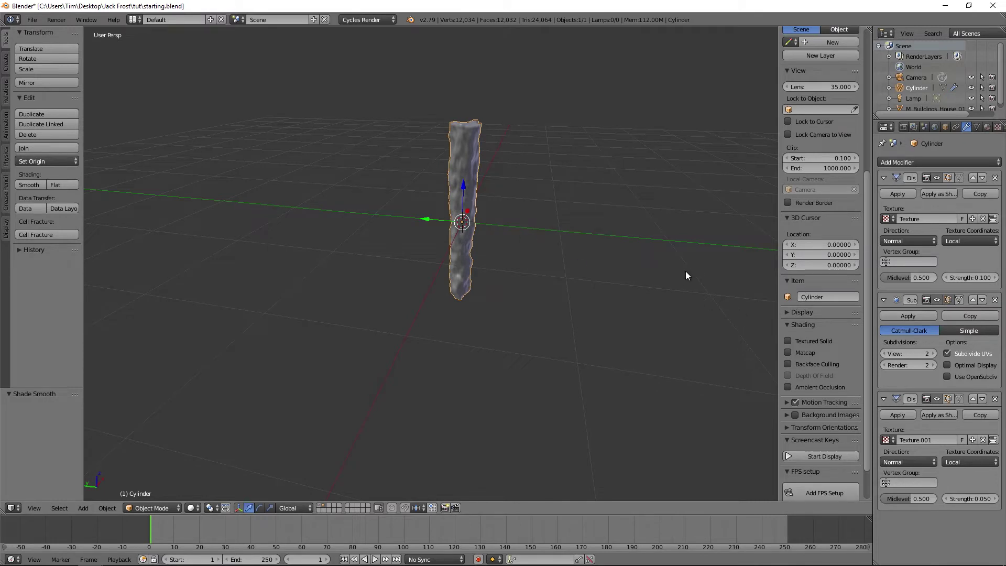
{"action": "middle_click_drag", "start_coordinate": [686, 272], "coordinate": [516, 241]}
{"action": "scroll", "coordinate": [437, 255], "scroll_direction": "up", "scroll_amount": 2}
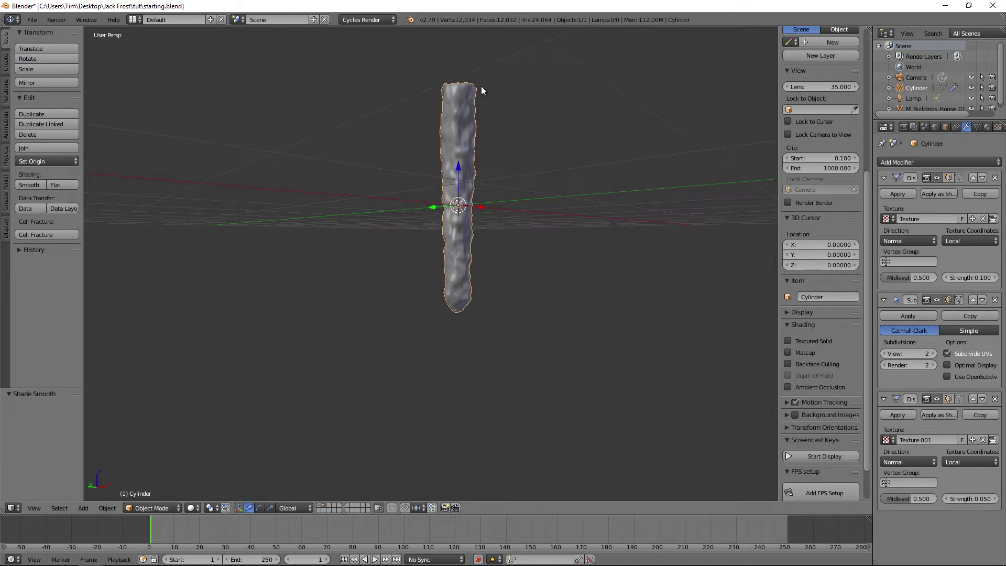
{"action": "key", "text": "Tab"}
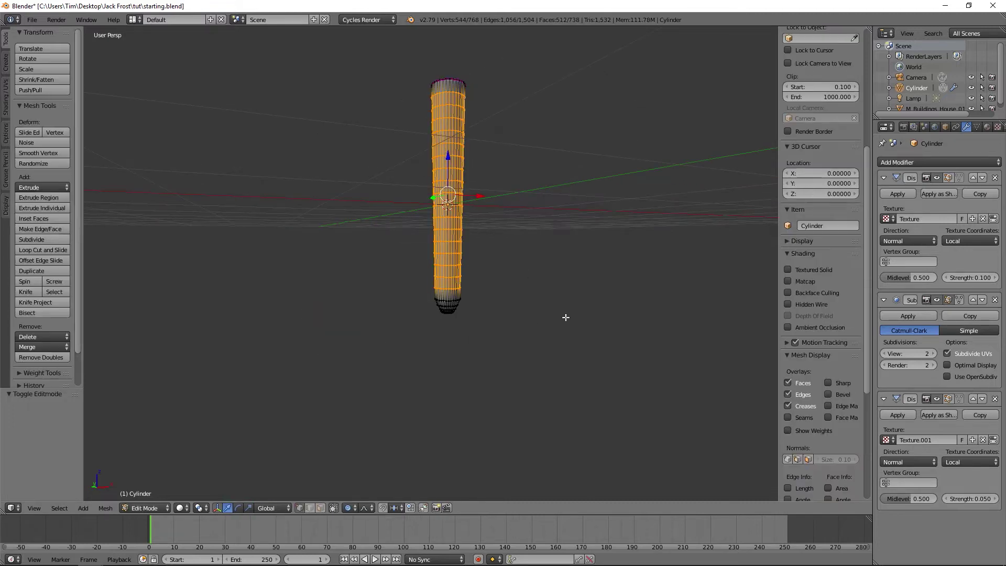
{"action": "scroll", "coordinate": [564, 317], "scroll_direction": "up", "scroll_amount": 4}
{"action": "right_click", "coordinate": [496, 347], "text": "alt"}
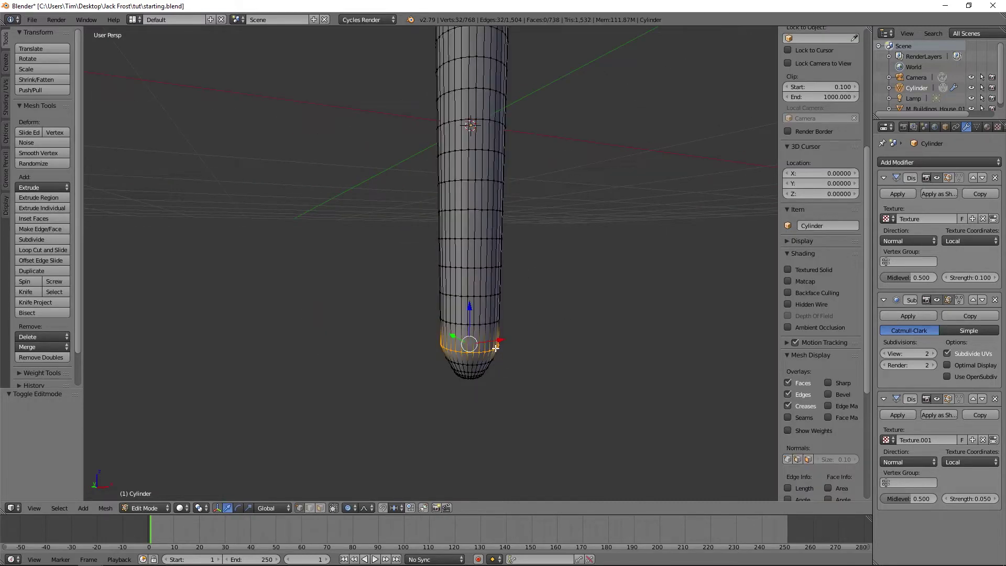
{"action": "key", "text": "s"}
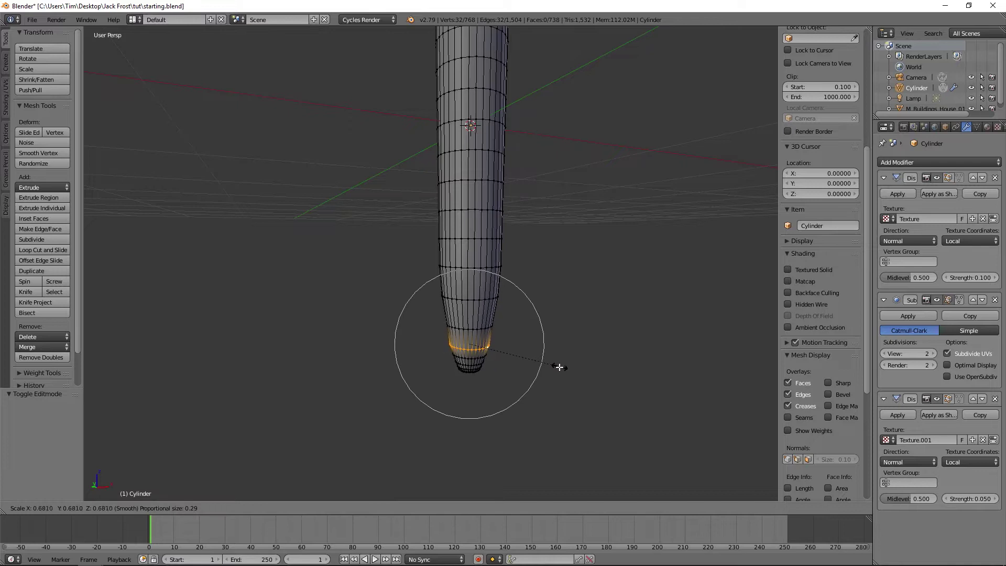
{"action": "left_click", "coordinate": [534, 370]}
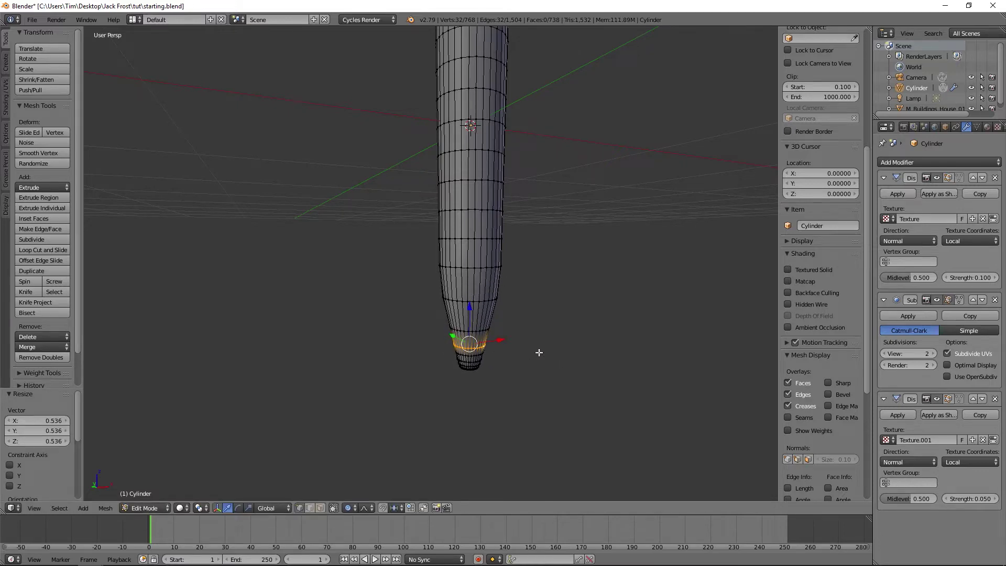
Return to Object Mode and rename the cylinder object as icicle
{"action": "key", "text": "Tab"}
{"action": "scroll", "coordinate": [449, 289], "scroll_direction": "down", "scroll_amount": 3}
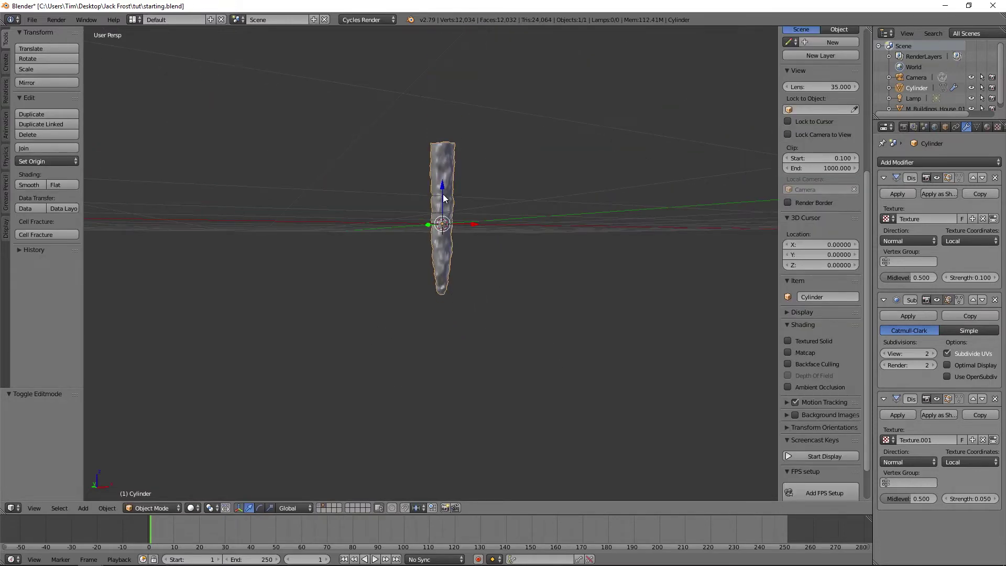
{"action": "scroll", "coordinate": [473, 225], "scroll_direction": "up", "scroll_amount": 3}
{"action": "middle_click_drag", "start_coordinate": [472, 225], "coordinate": [499, 286]}
{"action": "scroll", "coordinate": [558, 345], "scroll_direction": "down", "scroll_amount": 3}
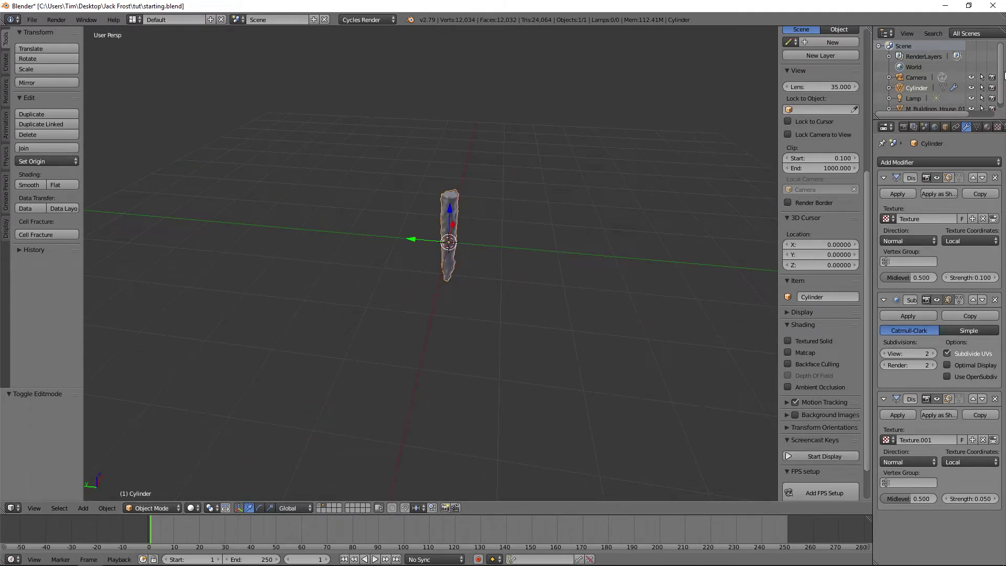
{"action": "left_click", "coordinate": [945, 127]}
{"action": "type", "text": "icicl"}
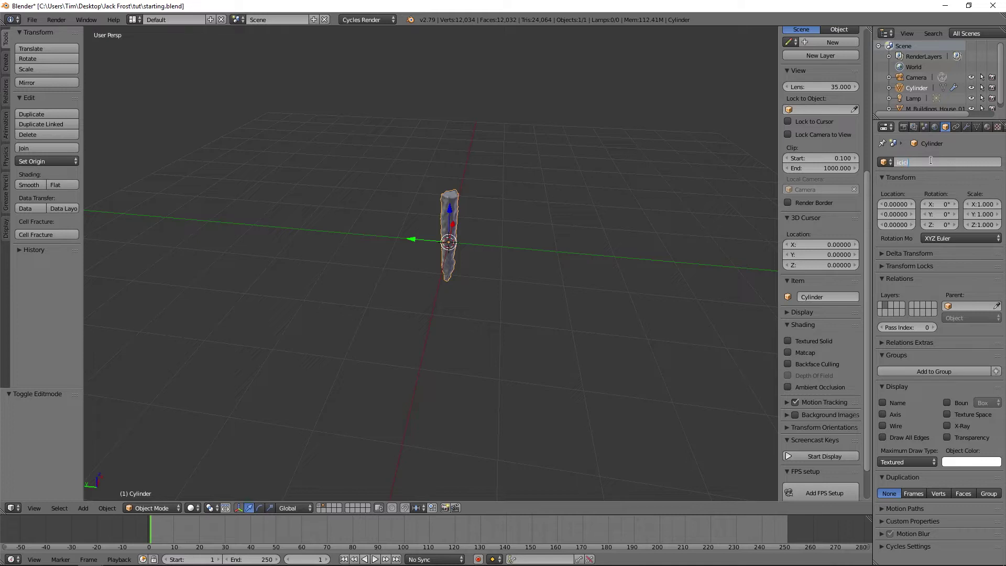
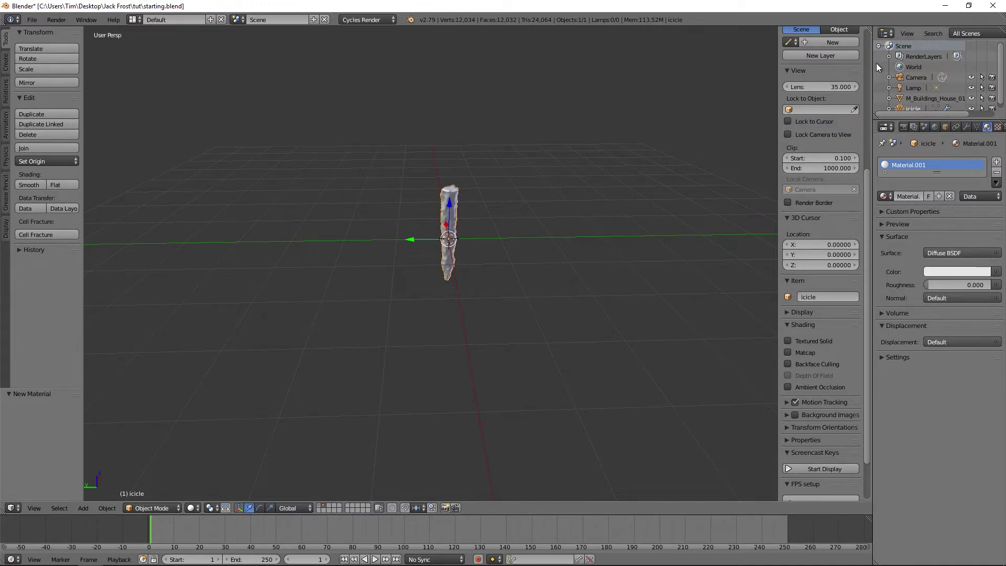
Split the 3D view vertically and switch the new area to the Node Editor, showing the icicle material's nodes
{"action": "left_click_drag", "start_coordinate": [869, 31], "coordinate": [497, 292]}
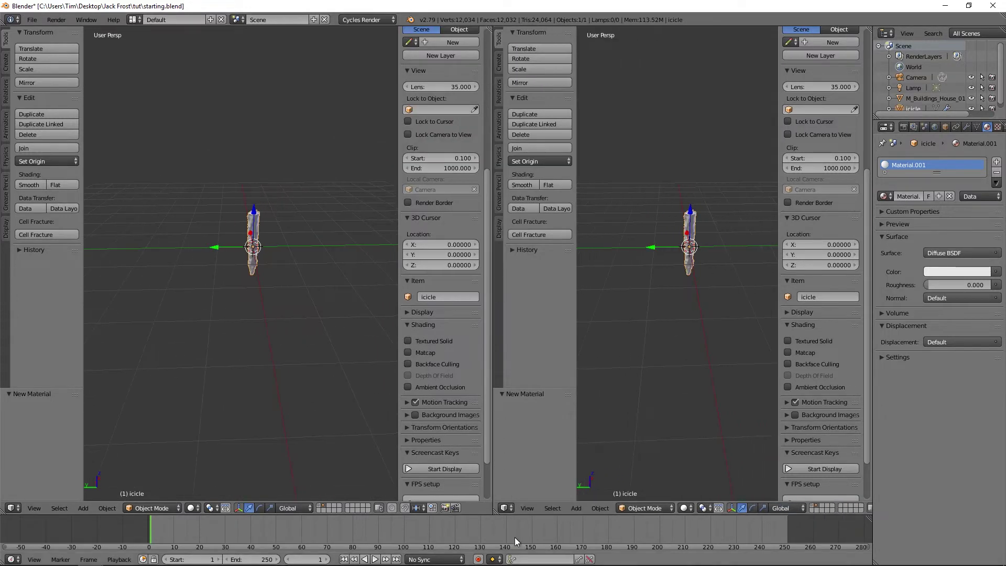
{"action": "left_click", "coordinate": [507, 510]}
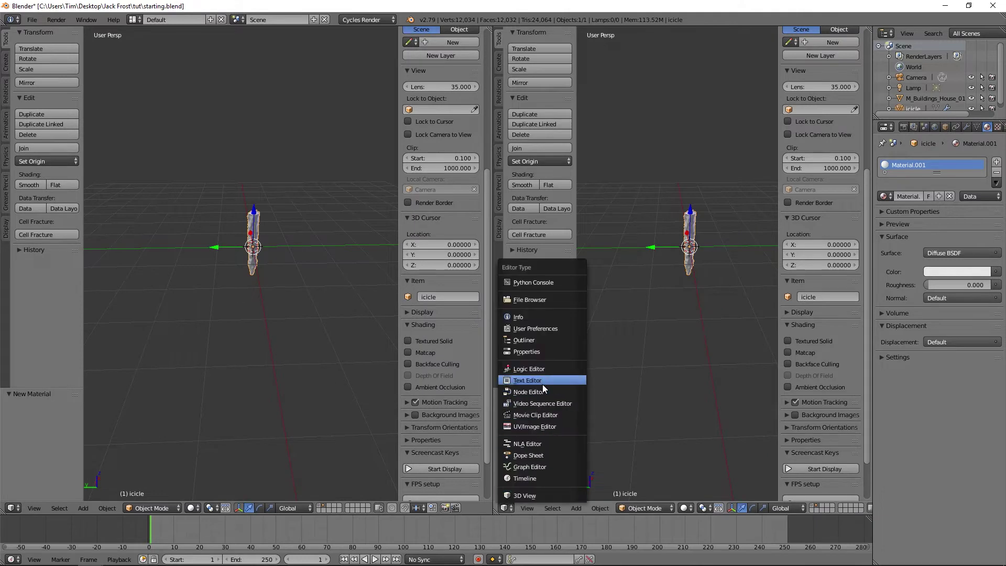
{"action": "left_click", "coordinate": [570, 391]}
{"action": "key", "text": "n"}
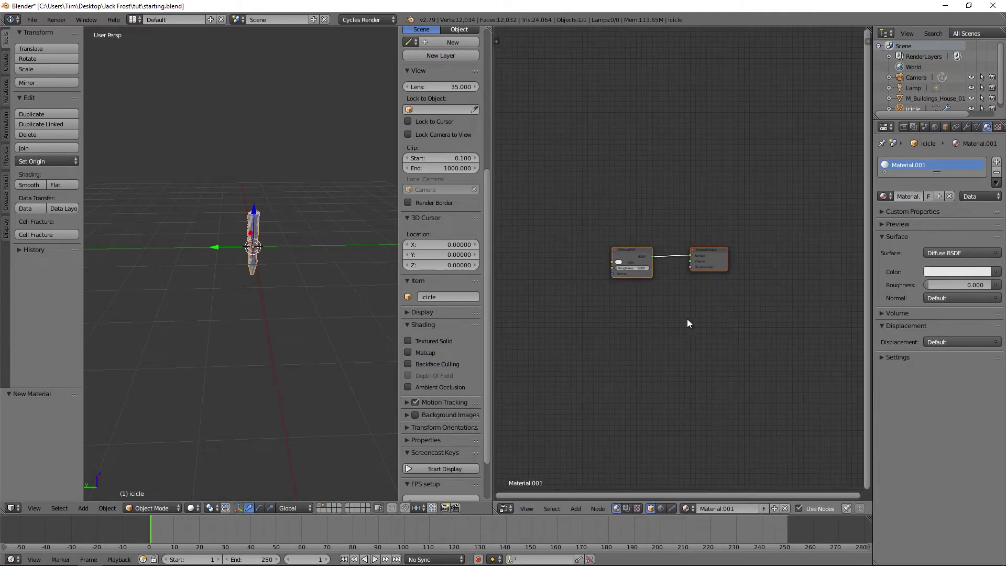
{"action": "key", "text": "Home"}
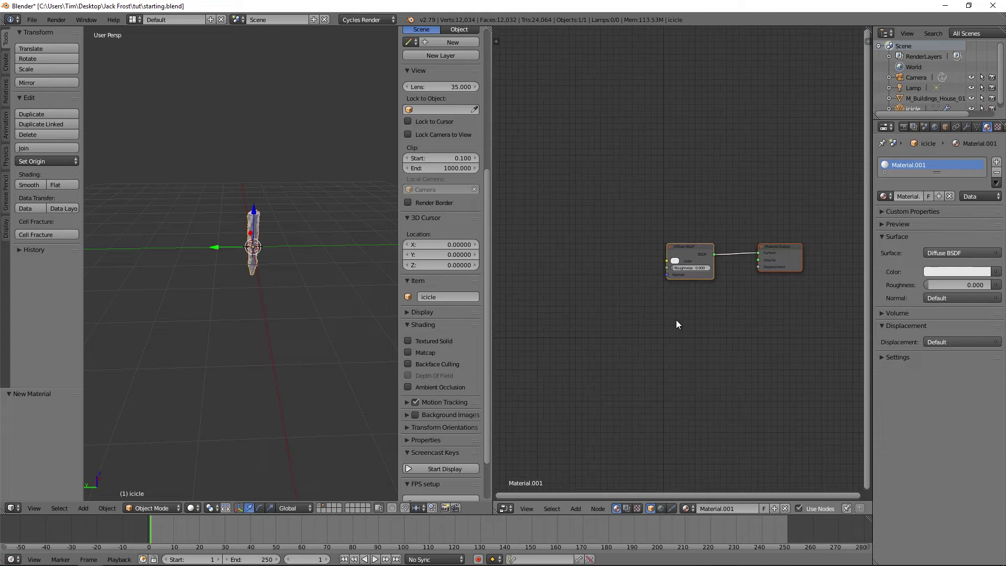
Append the Ice node group from Jack Frost - Ice.blend in the Release v1.2 Shaders folder
{"action": "left_click", "coordinate": [32, 19]}
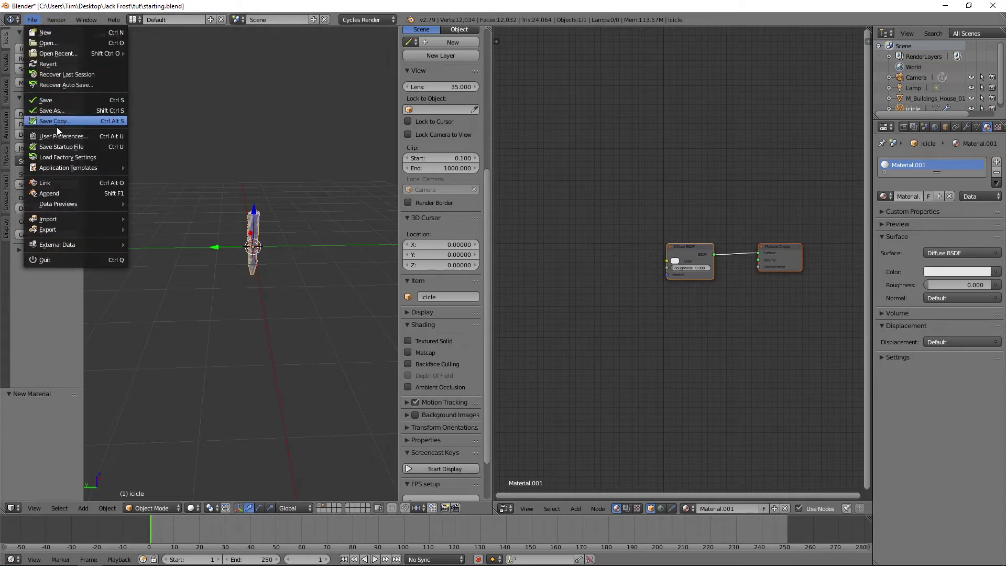
{"action": "left_click", "coordinate": [51, 193]}
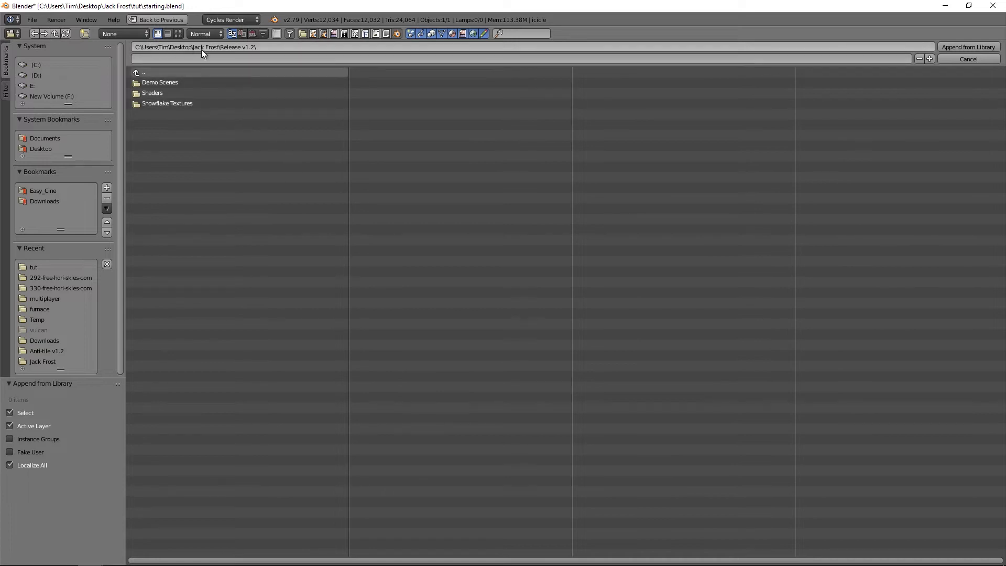
{"action": "left_click", "coordinate": [200, 93]}
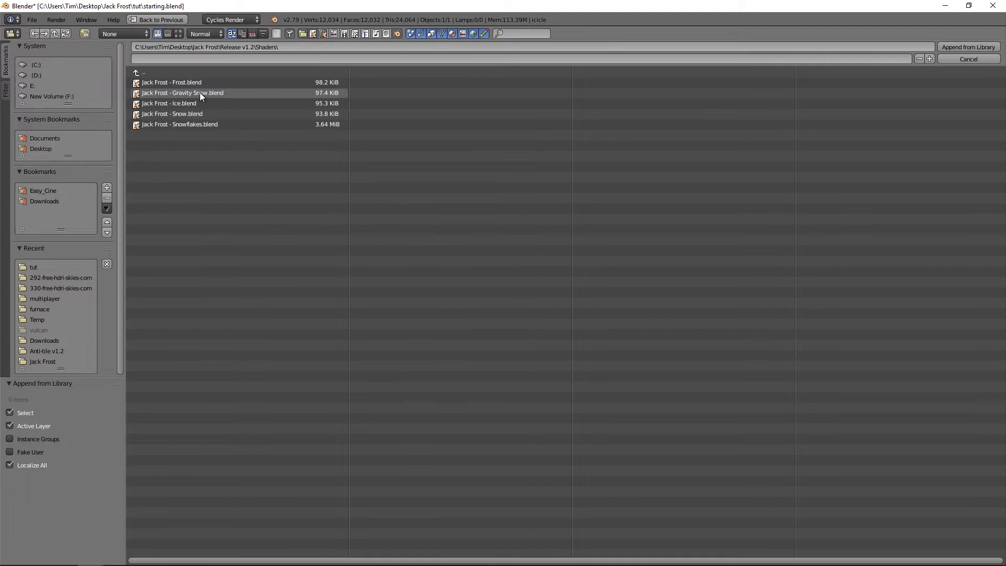
{"action": "left_click", "coordinate": [197, 103]}
{"action": "left_click", "coordinate": [174, 146]}
{"action": "left_click", "coordinate": [180, 84]}
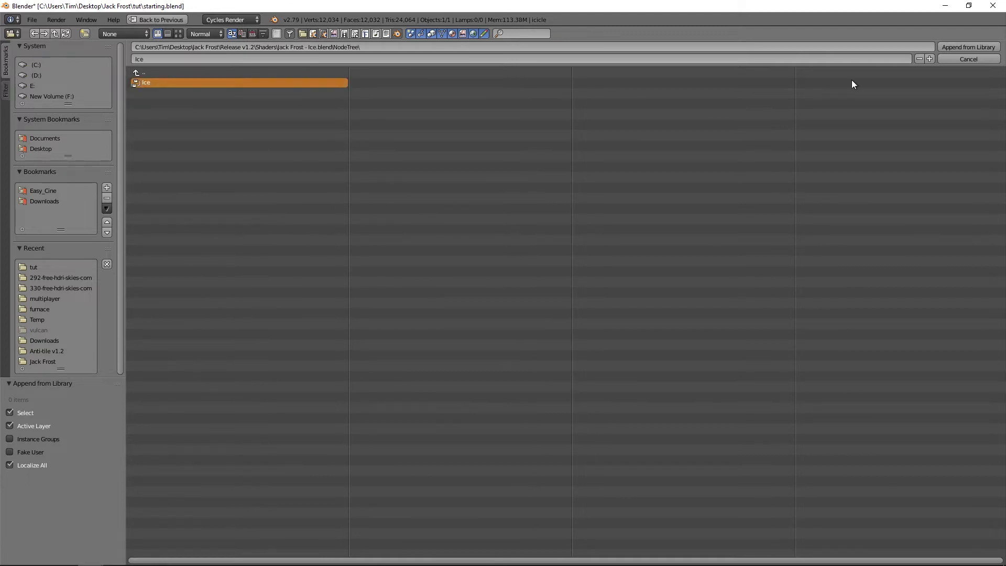
{"action": "left_click", "coordinate": [964, 46]}
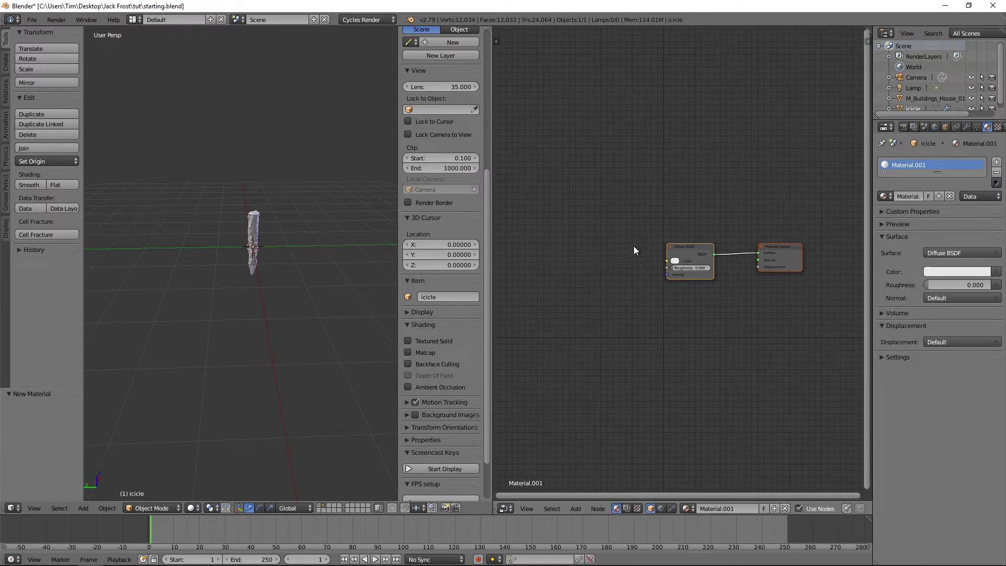
Add the Ice group node in front of the Material Output's Surface input and delete the Diffuse BSDF node
{"action": "key", "text": "shift+a"}
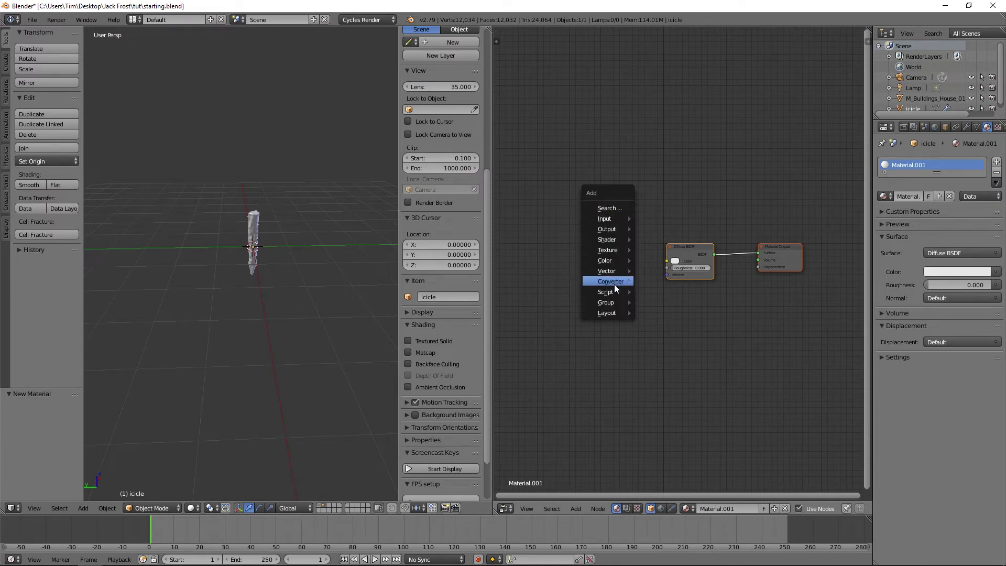
{"action": "mouse_move", "coordinate": [614, 302]}
{"action": "left_click", "coordinate": [651, 343]}
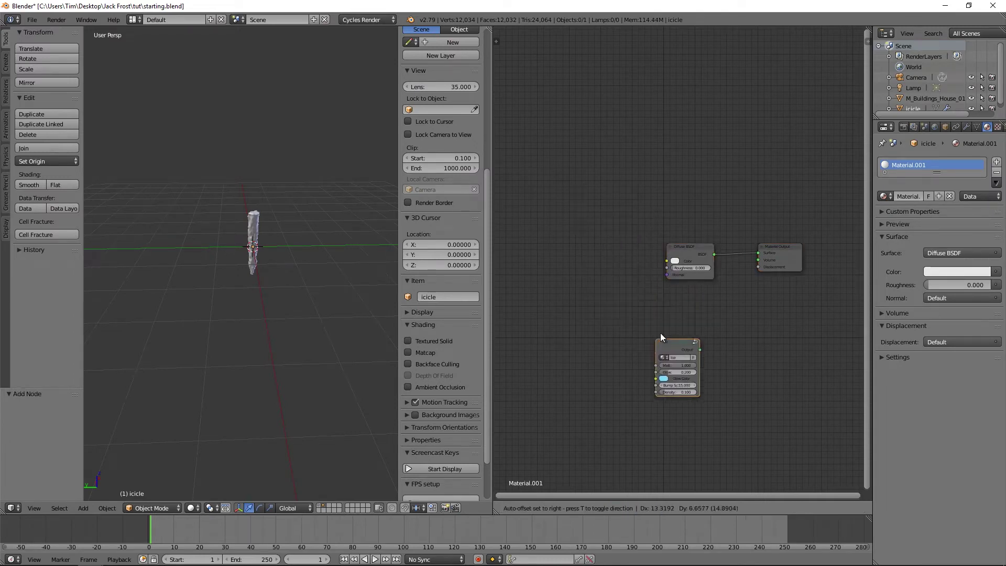
{"action": "left_click", "coordinate": [725, 248]}
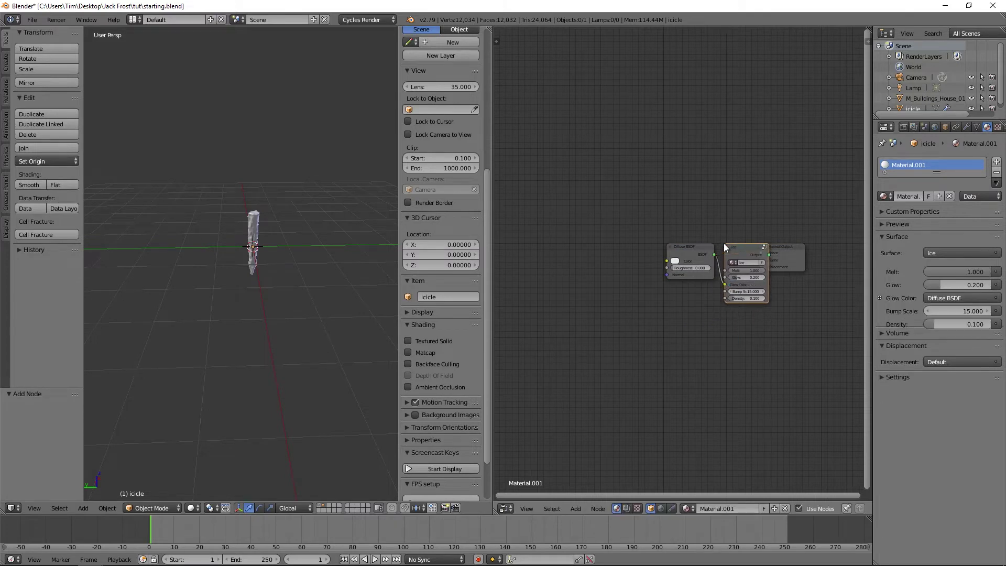
{"action": "key", "text": "Home"}
{"action": "left_click", "coordinate": [604, 231]}
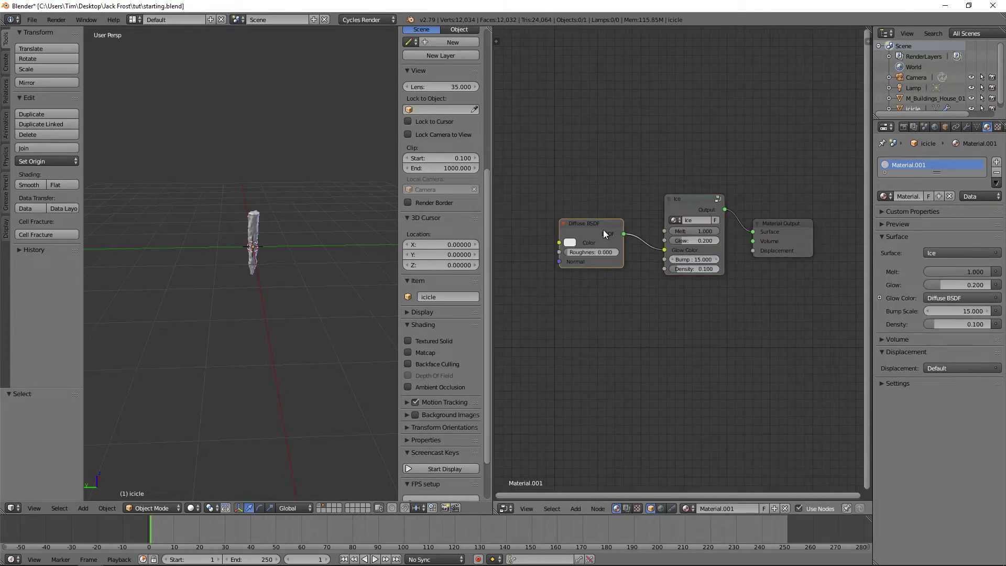
{"action": "key", "text": "x"}
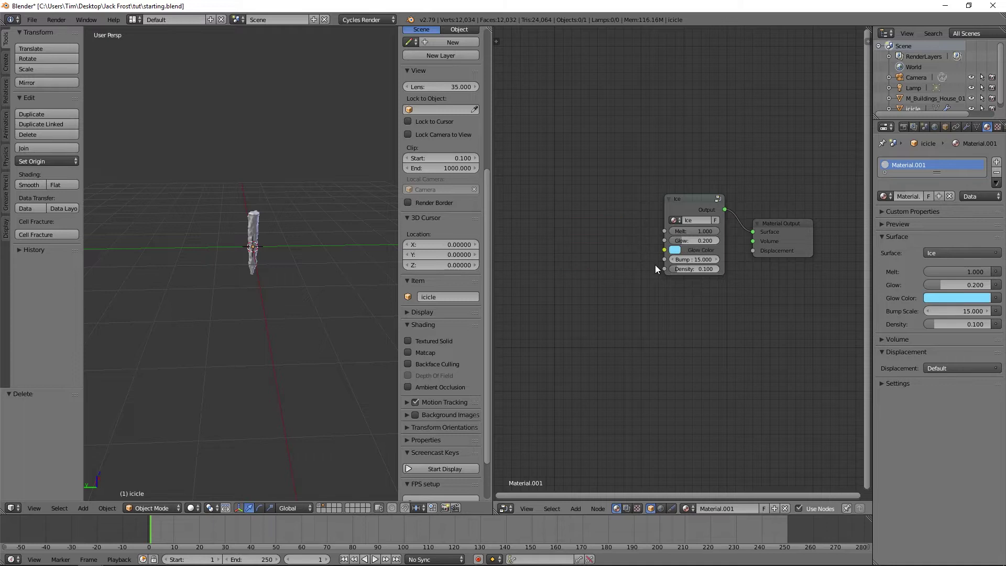
Set the Ice node's Bump Scale to 10 and its Density to 0.35
{"action": "scroll", "coordinate": [648, 273], "scroll_direction": "up", "scroll_amount": 1}
{"action": "left_click", "coordinate": [698, 261]}
{"action": "type", "text": "1"}
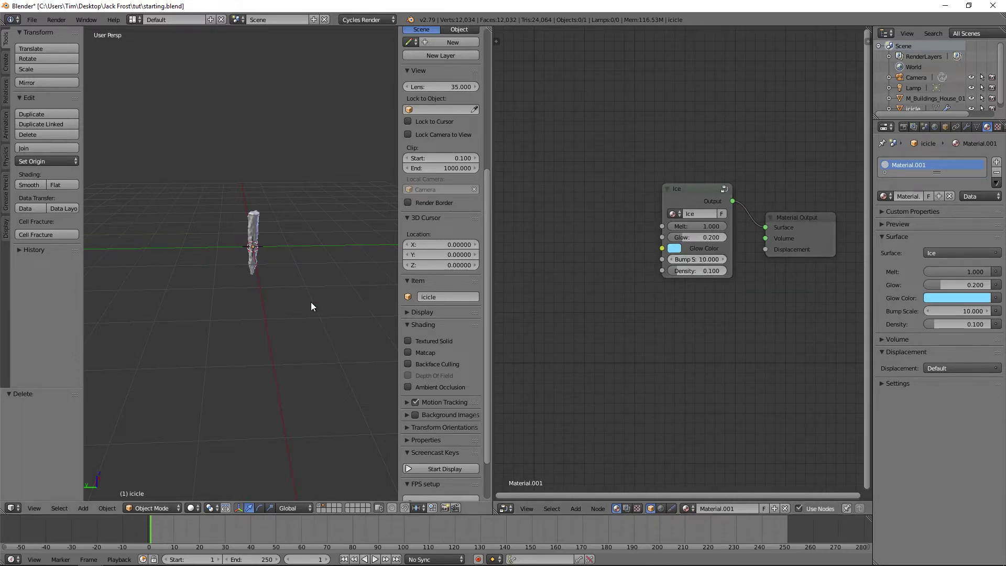
{"action": "scroll", "coordinate": [634, 284], "scroll_direction": "up", "scroll_amount": 1}
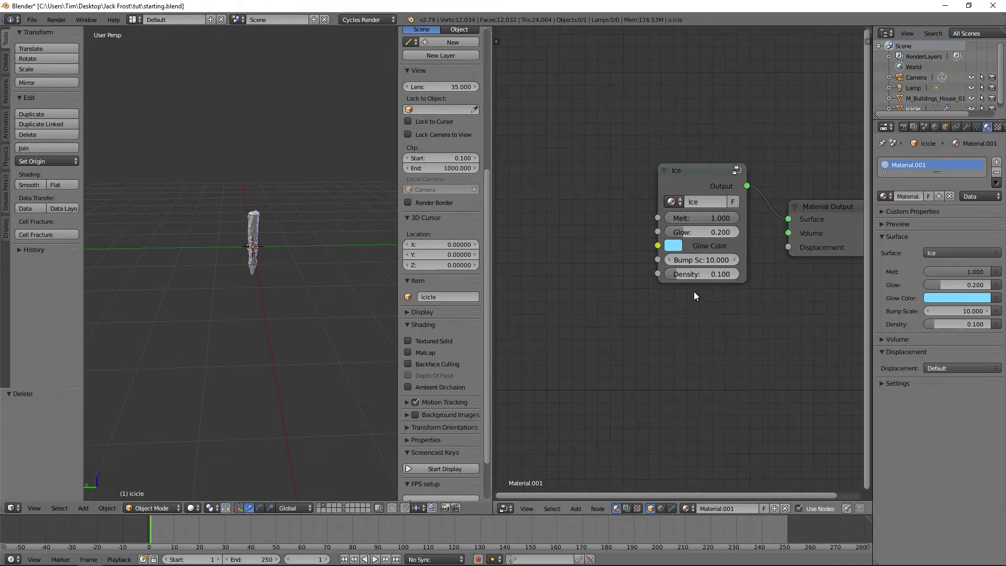
{"action": "left_click", "coordinate": [704, 273]}
{"action": "type", "text": ".35"}
{"action": "key", "text": "Return"}
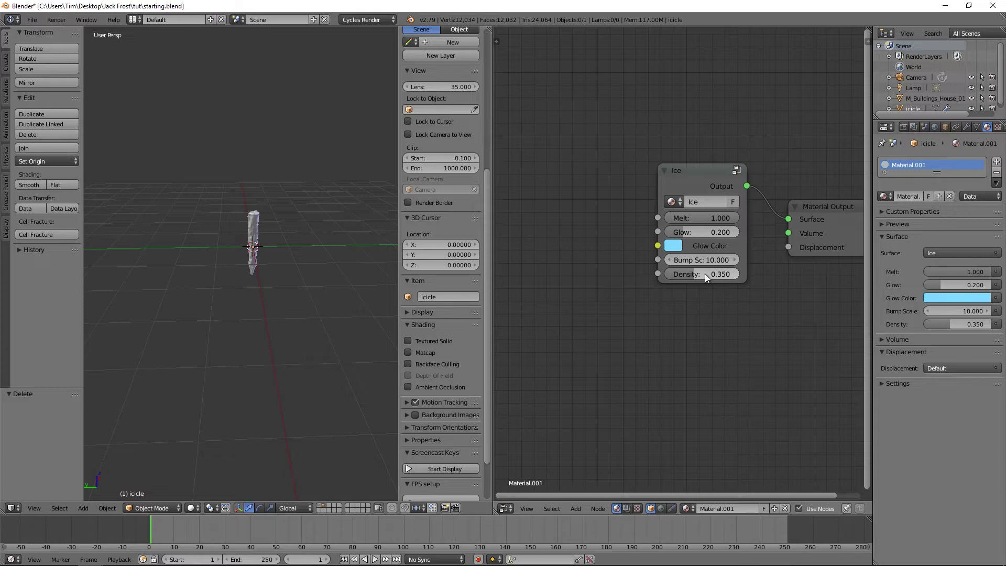
Show the material preview, try a lower Density on the Ice node, and restore it to 0.35
{"action": "left_click", "coordinate": [882, 223]}
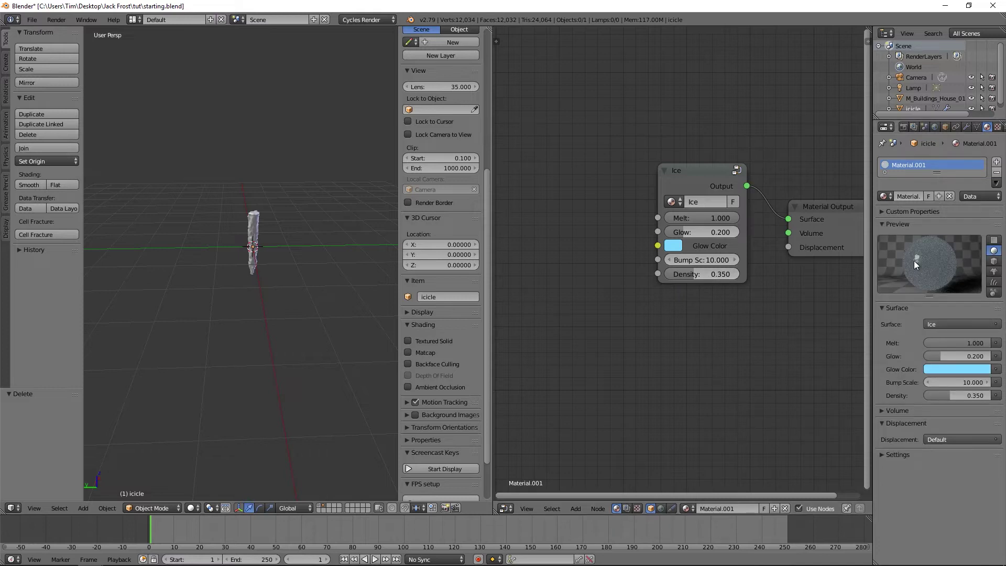
{"action": "left_click_drag", "start_coordinate": [716, 277], "coordinate": [674, 274]}
{"action": "left_click", "coordinate": [684, 273]}
{"action": "type", "text": ".35"}
{"action": "key", "text": "Return"}
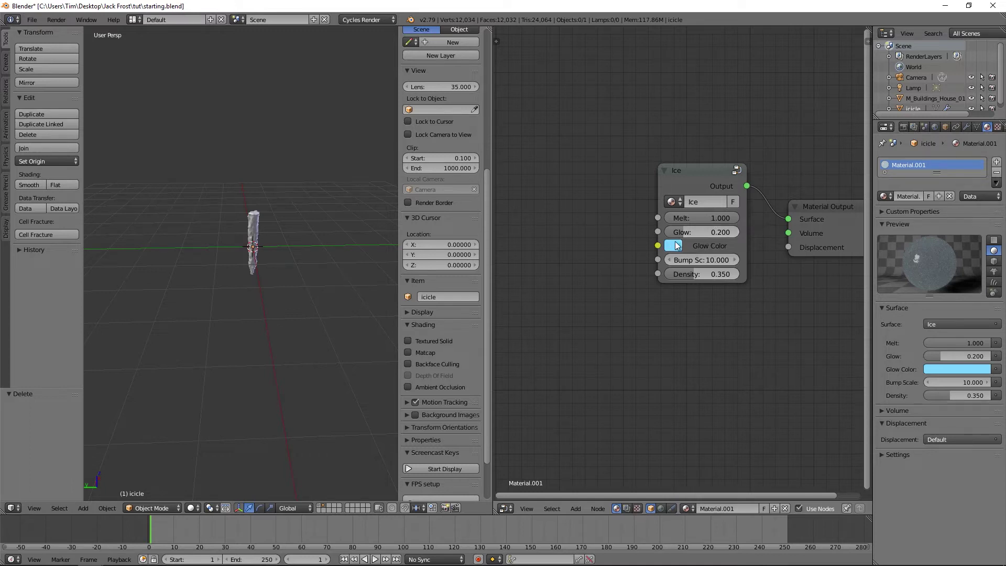
Set the Ice node's Melt value to 0.85
{"action": "left_click", "coordinate": [718, 218]}
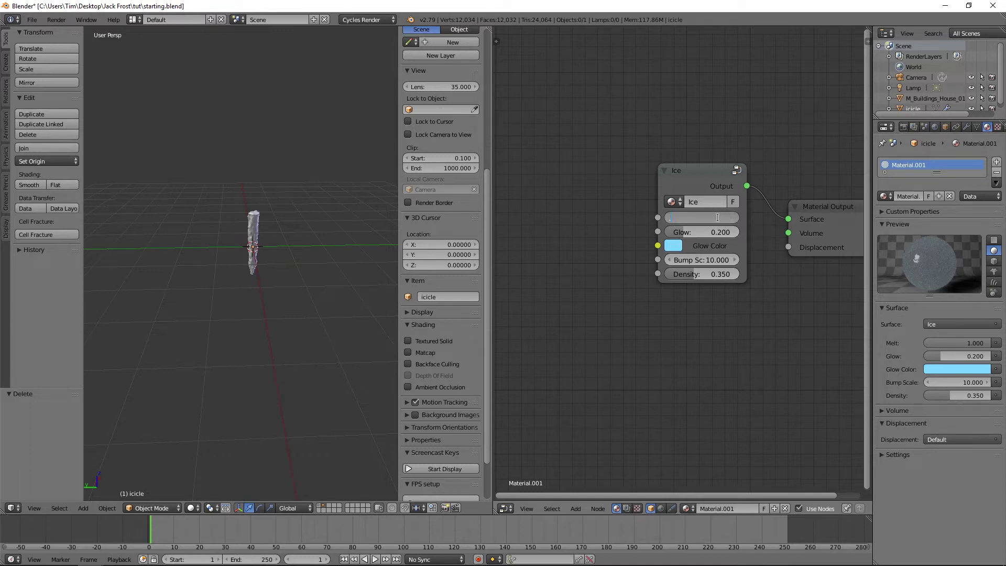
{"action": "type", "text": ".85"}
{"action": "key", "text": "Return"}
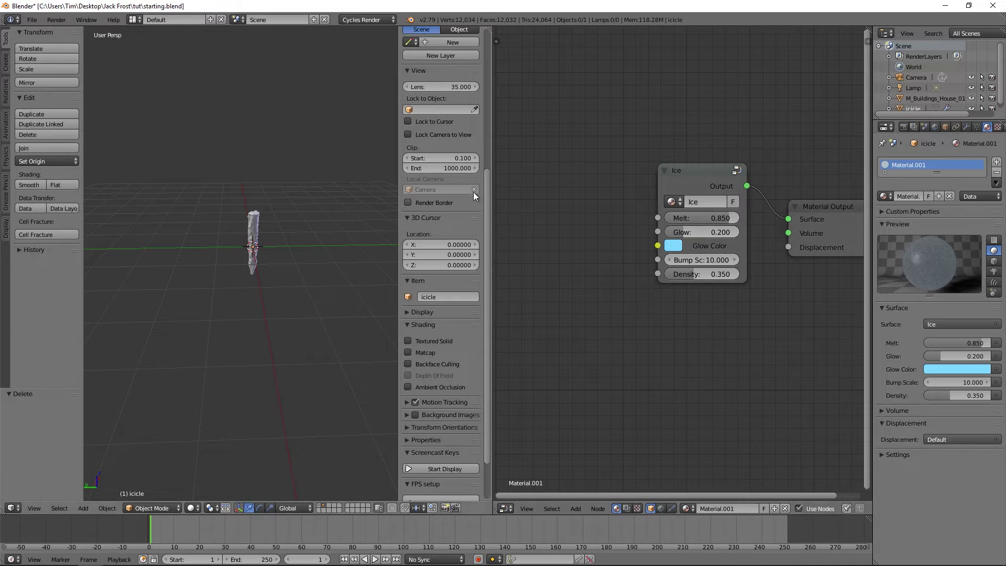
Hide the 3D view's properties region and tool shelf to enlarge the modelling area
{"action": "key", "text": "n"}
{"action": "key", "text": "t"}
{"action": "middle_click_drag", "start_coordinate": [396, 209], "coordinate": [236, 228]}
Duplicate the icicle twice to start a row beside the original, rotating each copy differently about global Z
{"action": "right_click", "coordinate": [264, 228]}
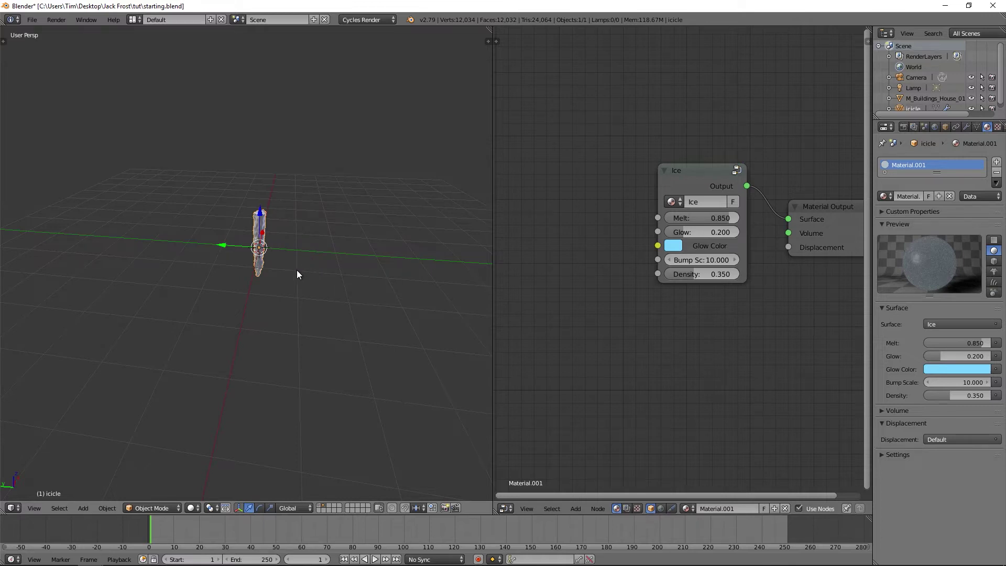
{"action": "key", "text": "shift+d"}
{"action": "key", "text": "r"}
{"action": "key", "text": "z"}
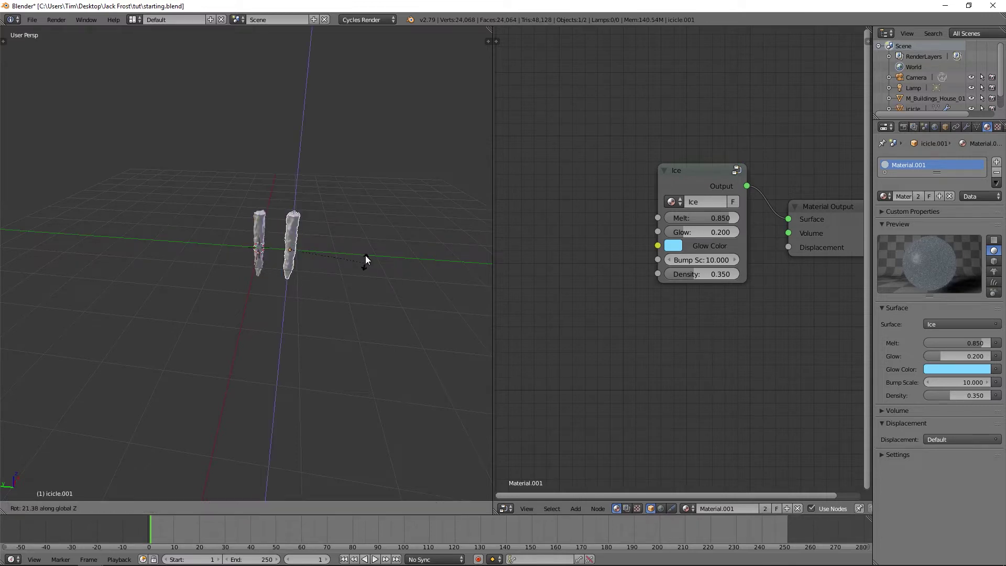
{"action": "left_click", "coordinate": [352, 260]}
{"action": "key", "text": "shift+d"}
{"action": "left_click", "coordinate": [336, 274]}
{"action": "key", "text": "r"}
{"action": "key", "text": "z"}
{"action": "left_click", "coordinate": [365, 212]}
Extend the row with two more icicle copies, each turned by a different amount about global Z
{"action": "key", "text": "shift+d"}
{"action": "left_click", "coordinate": [400, 275]}
{"action": "key", "text": "r"}
{"action": "key", "text": "z"}
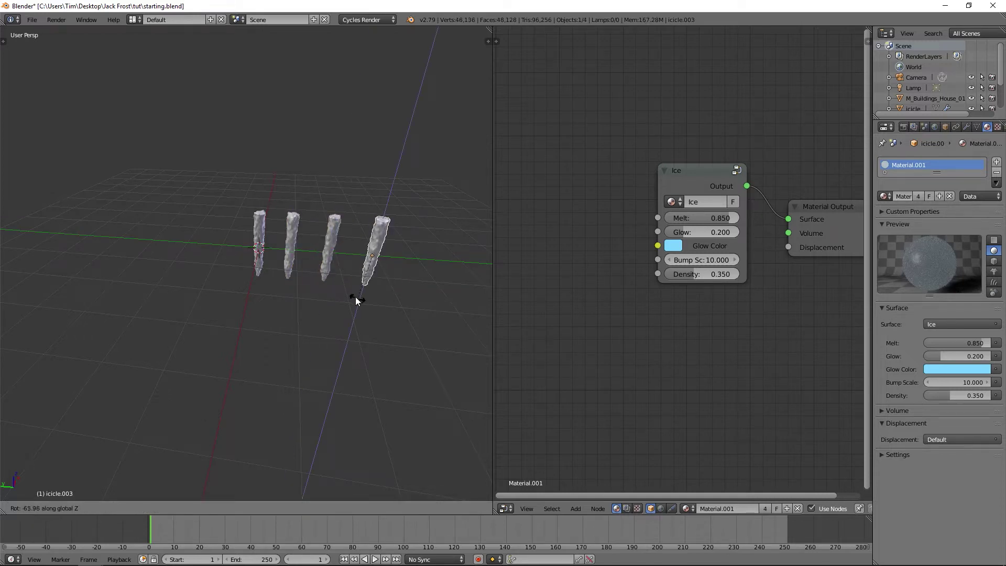
{"action": "left_click", "coordinate": [348, 298]}
{"action": "key", "text": "shift+d"}
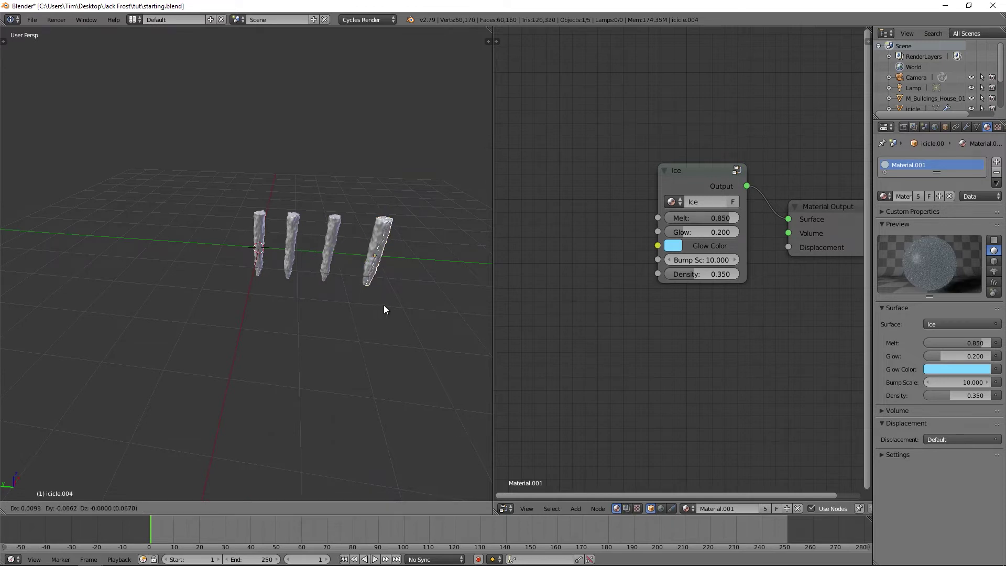
{"action": "left_click", "coordinate": [403, 309]}
{"action": "key", "text": "r"}
{"action": "key", "text": "z"}
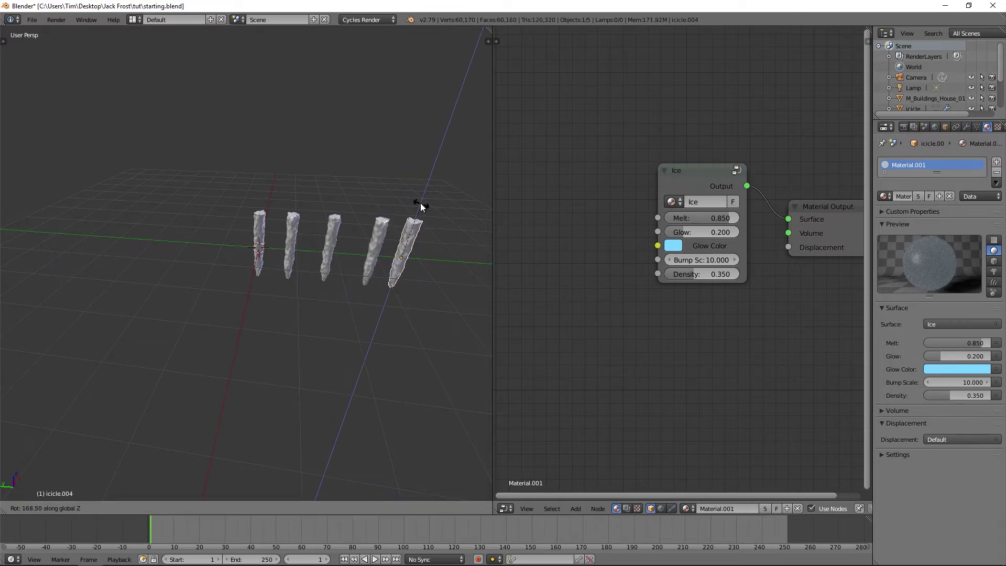
{"action": "left_click", "coordinate": [339, 346]}
Shorten the middle icicle of the row by scaling it along global Z
{"action": "key", "text": "KP_1"}
{"action": "right_click", "coordinate": [324, 241]}
{"action": "key", "text": "s"}
{"action": "key", "text": "z"}
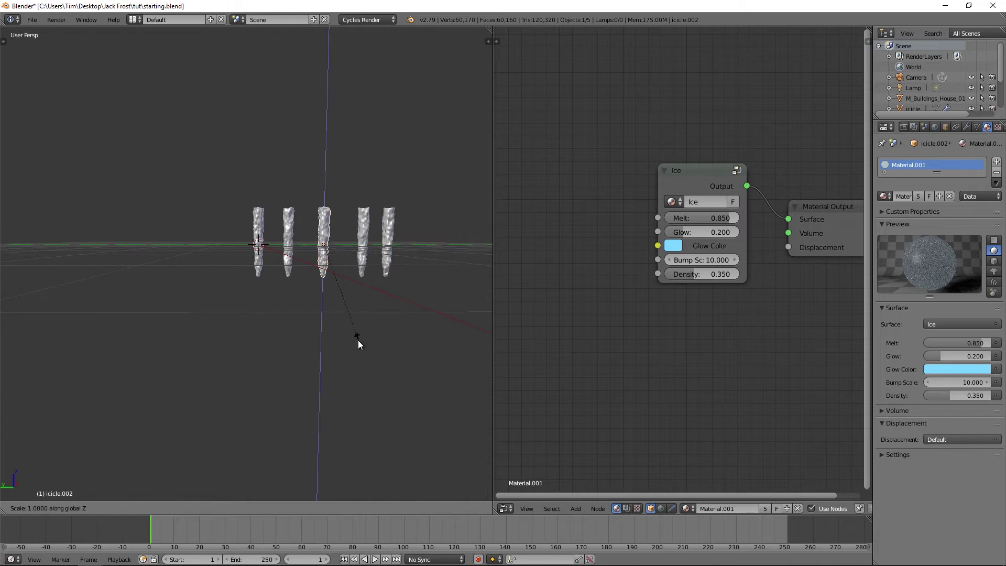
{"action": "left_click", "coordinate": [348, 296]}
Scale the last icicle copy in the row to about 0.82 along global Z and make it slimmer
{"action": "right_click", "coordinate": [388, 233]}
{"action": "key", "text": "s"}
{"action": "key", "text": "z"}
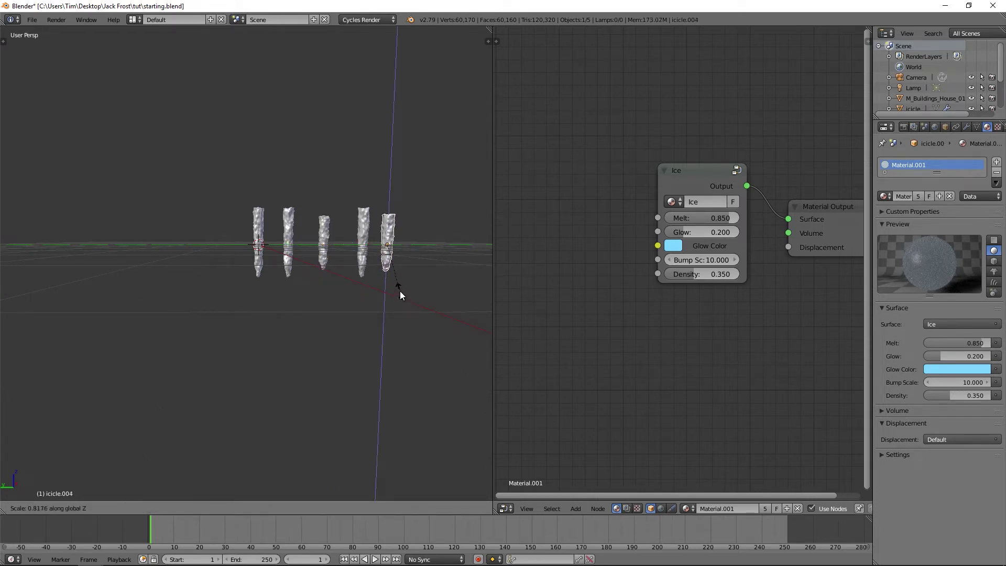
{"action": "left_click", "coordinate": [400, 294]}
{"action": "key", "text": "s"}
{"action": "key", "text": "z"}
{"action": "left_click", "coordinate": [374, 284]}
Snap the 3D cursor to the top edge loop of the first icicle in the row
{"action": "middle_click_drag", "start_coordinate": [374, 285], "coordinate": [306, 266]}
{"action": "scroll", "coordinate": [308, 267], "scroll_direction": "up", "scroll_amount": 4}
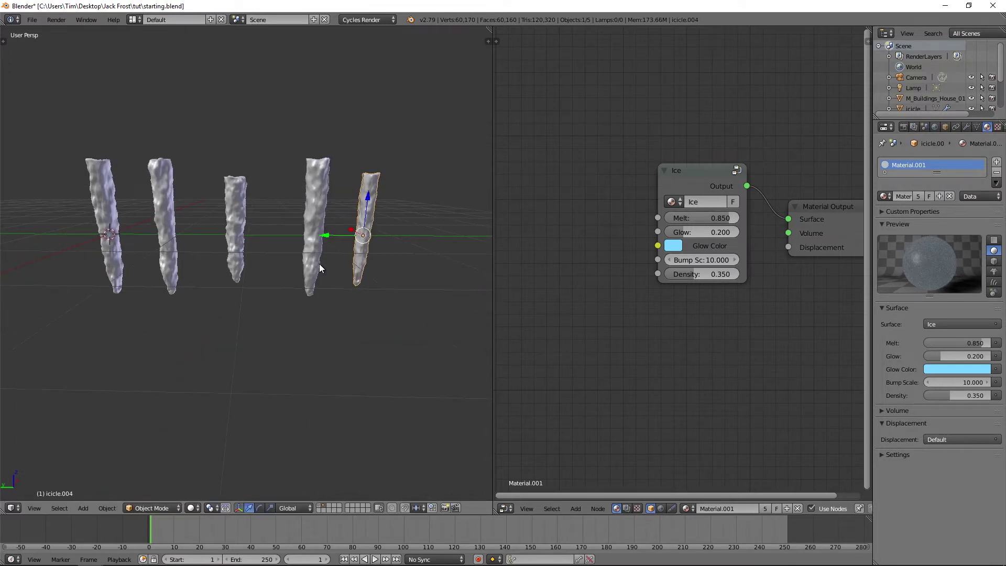
{"action": "right_click", "coordinate": [96, 225]}
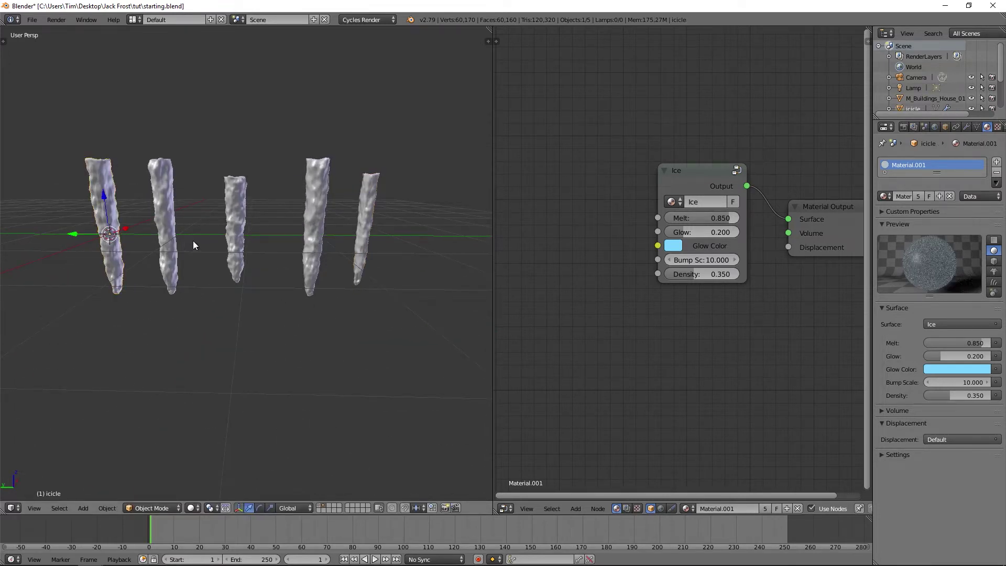
{"action": "middle_click_drag", "start_coordinate": [168, 225], "coordinate": [193, 250], "text": "shift"}
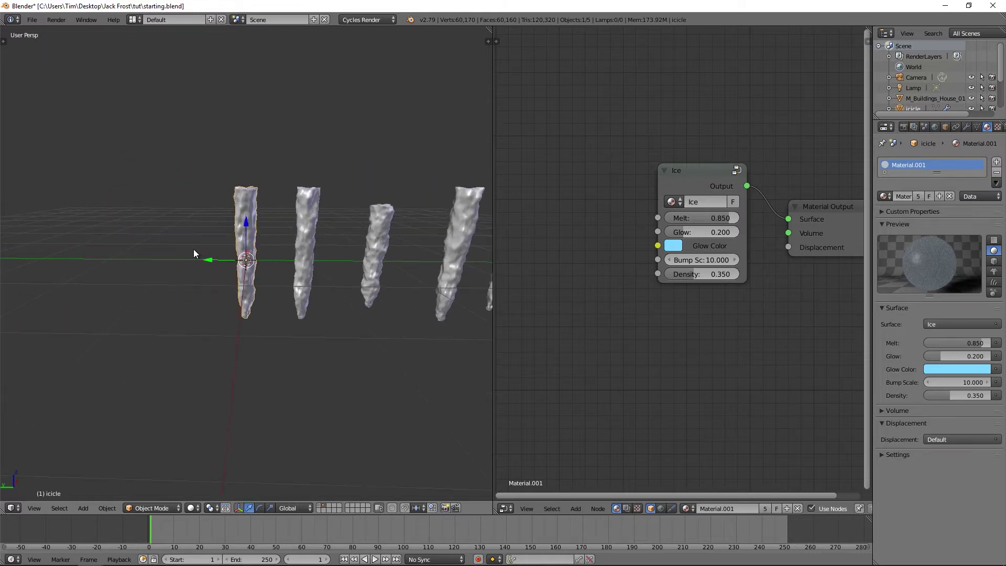
{"action": "key", "text": "Tab"}
{"action": "key", "text": "a"}
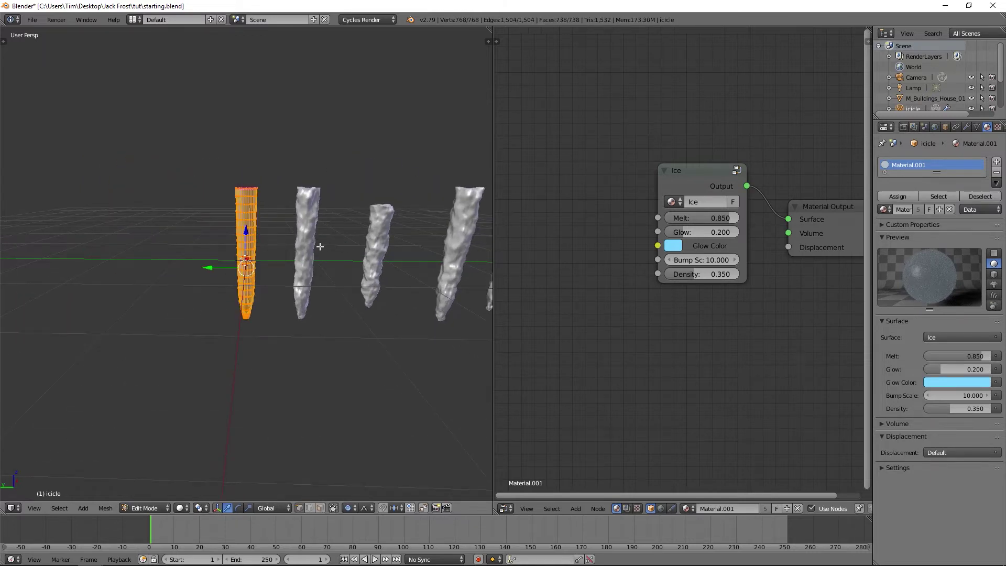
{"action": "key", "text": "a"}
{"action": "middle_click_drag", "start_coordinate": [272, 203], "coordinate": [282, 210]}
{"action": "right_click", "coordinate": [253, 198], "text": "alt"}
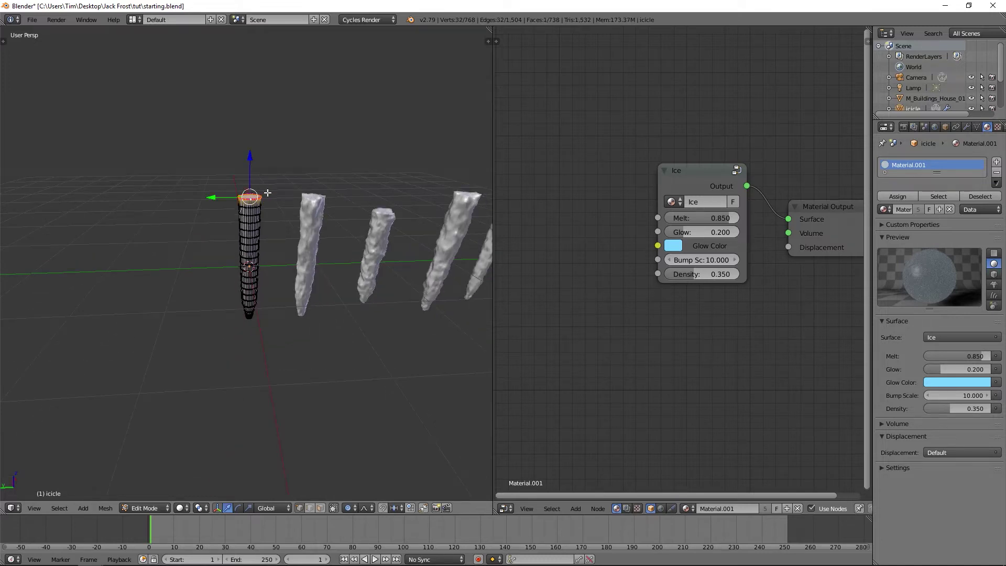
{"action": "key", "text": "shift+s"}
{"action": "left_click", "coordinate": [254, 241]}
Set the first icicle's origin to the 3D cursor in Object Mode
{"action": "key", "text": "Tab"}
{"action": "left_click", "coordinate": [200, 231]}
{"action": "key", "text": "t"}
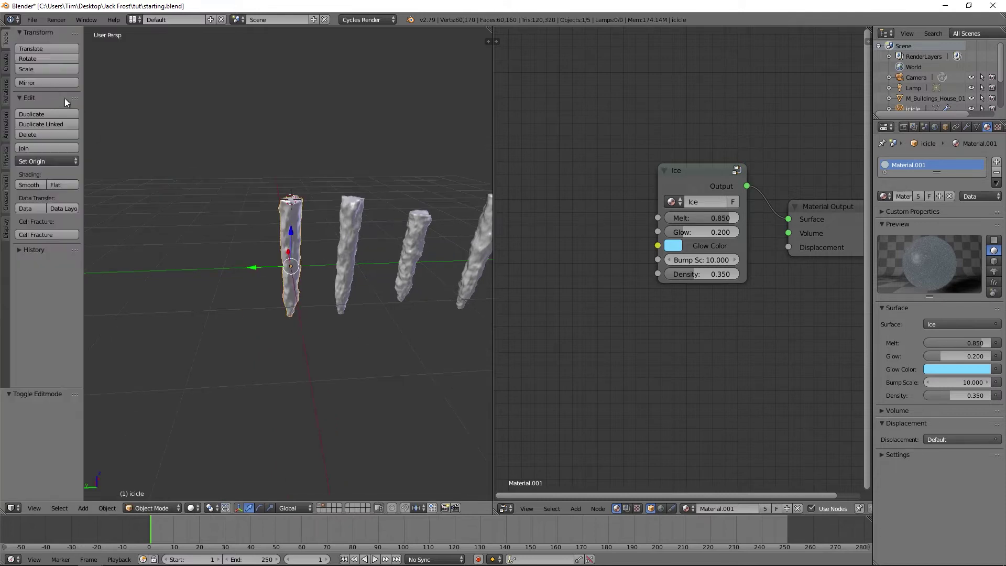
{"action": "left_click", "coordinate": [48, 162]}
{"action": "left_click", "coordinate": [61, 196]}
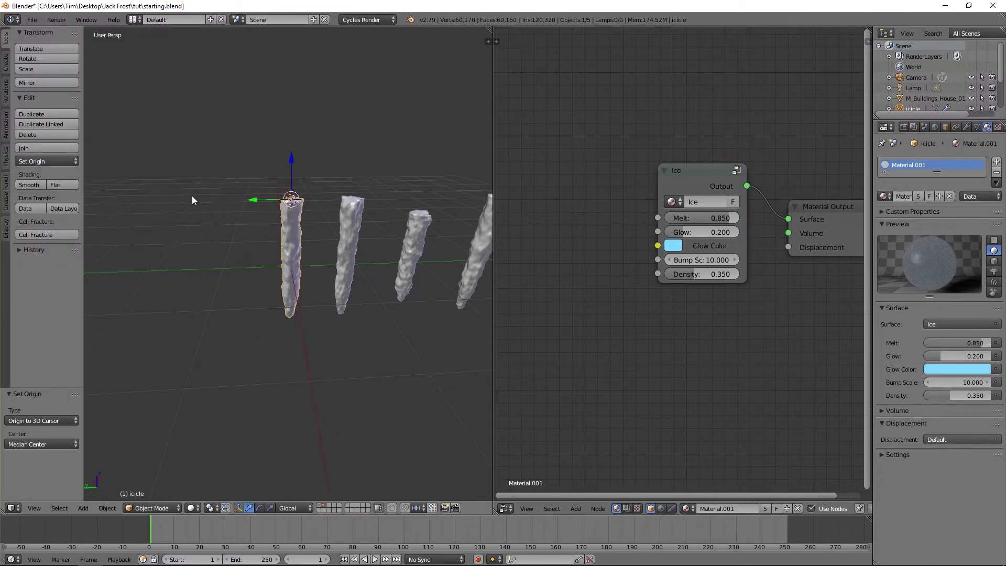
Snap the 3D cursor to the second icicle's top edge loop and set that icicle's origin to the cursor
{"action": "right_click", "coordinate": [344, 209]}
{"action": "key", "text": "Tab"}
{"action": "left_click", "coordinate": [426, 209]}
{"action": "key", "text": "a"}
{"action": "right_click", "coordinate": [352, 199], "text": "alt"}
{"action": "key", "text": "shift+s"}
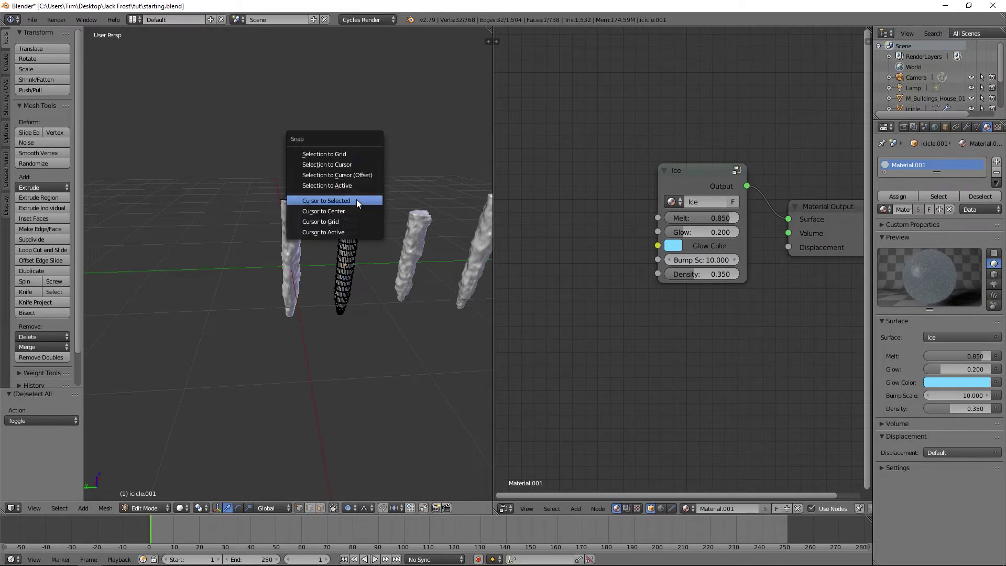
{"action": "left_click", "coordinate": [356, 199]}
{"action": "key", "text": "Tab"}
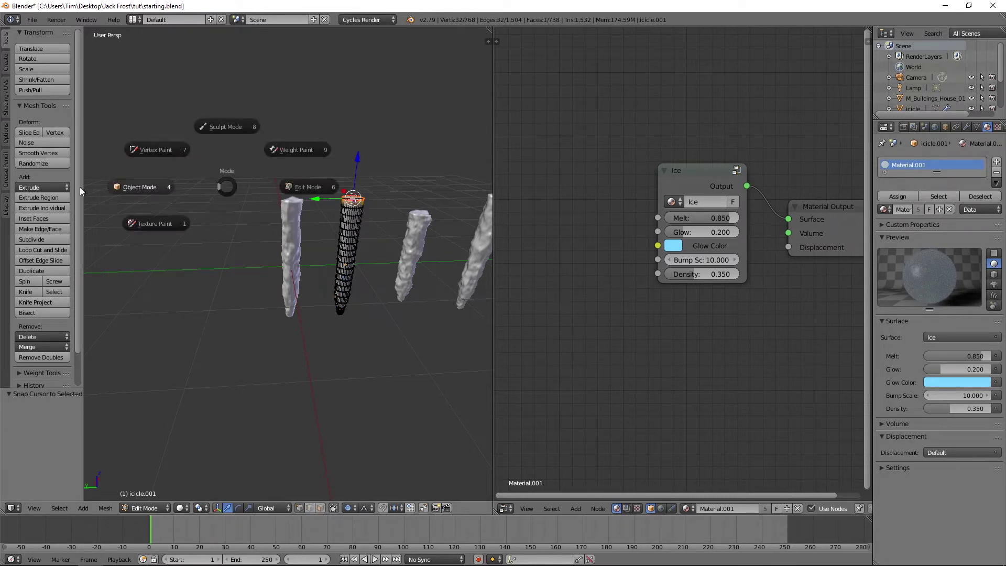
{"action": "left_click", "coordinate": [80, 187]}
{"action": "left_click", "coordinate": [53, 161]}
{"action": "left_click", "coordinate": [64, 196]}
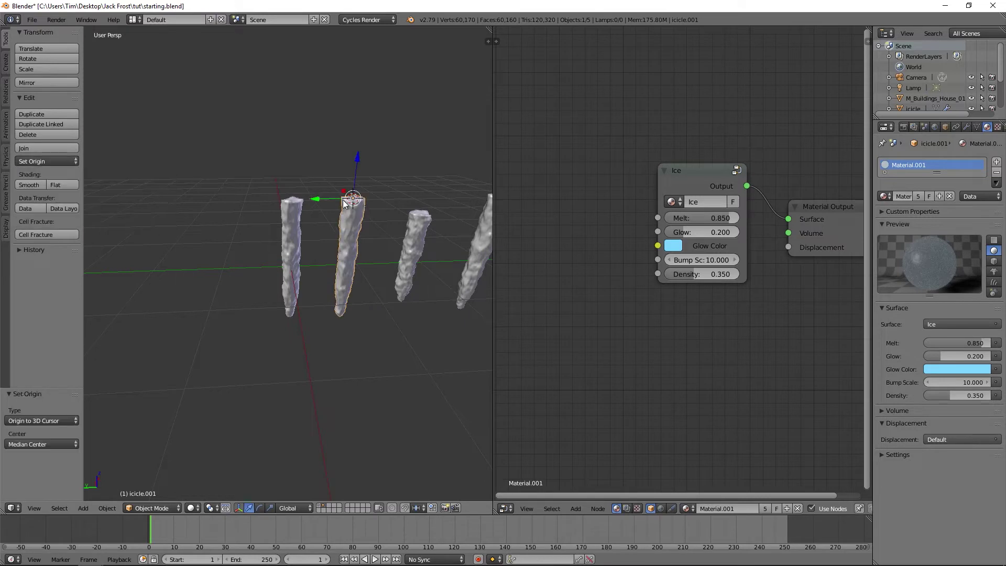
Move the short third icicle's origin to the 3D cursor, snapped to its top edge loop
{"action": "middle_click_drag", "start_coordinate": [293, 335], "coordinate": [341, 314]}
{"action": "right_click", "coordinate": [346, 251]}
{"action": "key", "text": "Tab"}
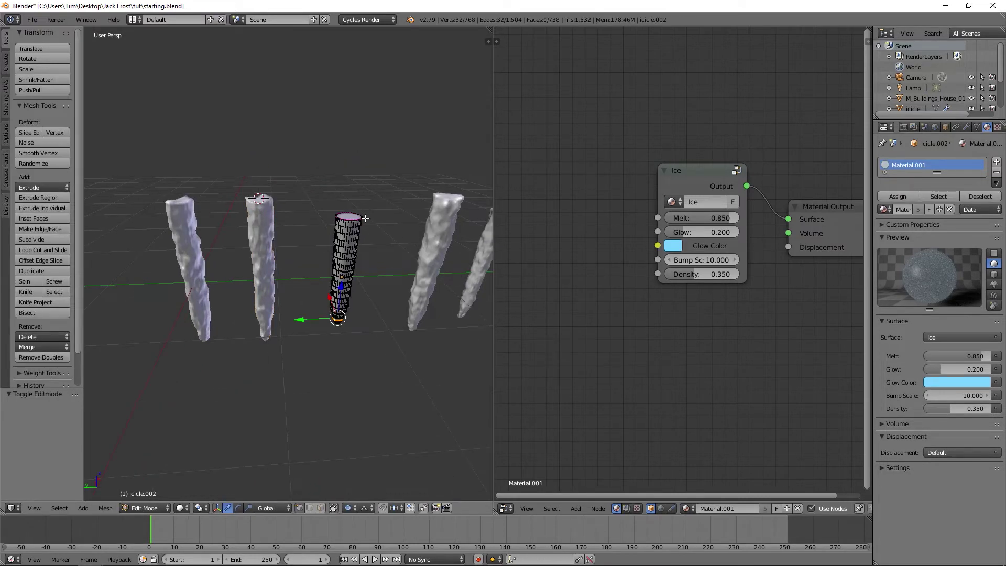
{"action": "right_click", "coordinate": [356, 217], "text": "alt"}
{"action": "key", "text": "shift+s"}
{"action": "left_click", "coordinate": [337, 218]}
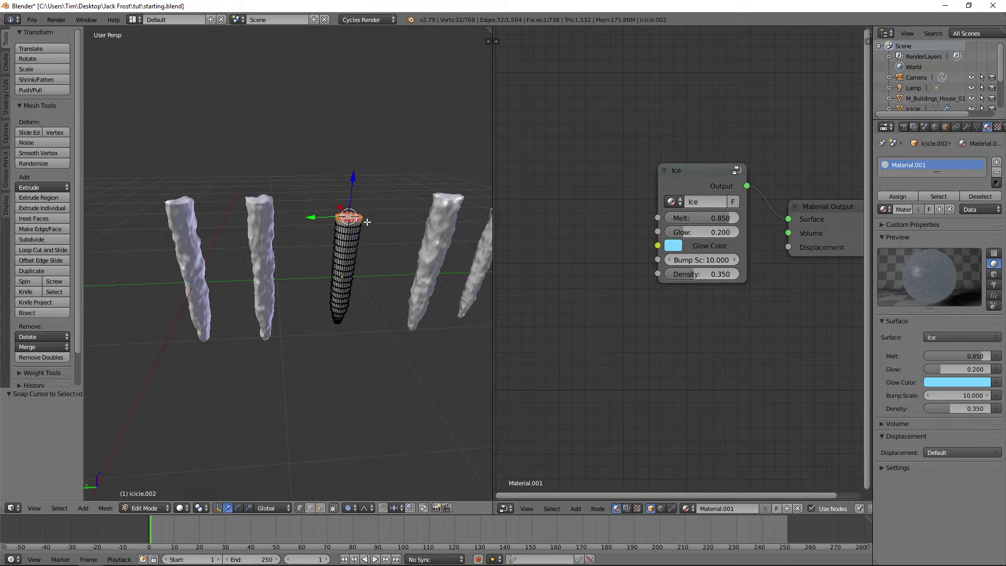
{"action": "key", "text": "Tab"}
{"action": "left_click", "coordinate": [47, 161]}
{"action": "left_click", "coordinate": [65, 195]}
Delete the fourth and fifth icicles, whose origins are still at mid-height
{"action": "middle_click_drag", "start_coordinate": [283, 201], "coordinate": [279, 249]}
{"action": "right_click", "coordinate": [321, 233]}
{"action": "right_click", "coordinate": [367, 262], "text": "shift"}
{"action": "key", "text": "Delete"}
Duplicate the short third icicle along global Y and lengthen the copy along global Z
{"action": "right_click", "coordinate": [267, 250]}
{"action": "key", "text": "shift+d"}
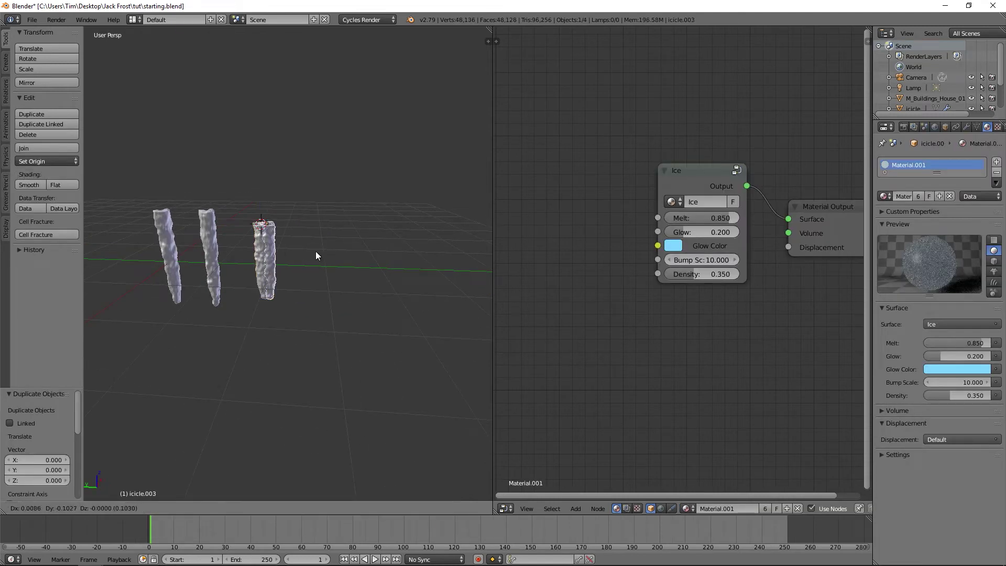
{"action": "key", "text": "y"}
{"action": "left_click", "coordinate": [342, 254]}
{"action": "key", "text": "s"}
{"action": "key", "text": "z"}
{"action": "left_click", "coordinate": [351, 265]}
Slim the new icicle to 0.816 in X and Y and raise its top level with the first two icicles
{"action": "key", "text": "s"}
{"action": "key", "text": "shift+z"}
{"action": "left_click", "coordinate": [333, 265]}
{"action": "key", "text": "g"}
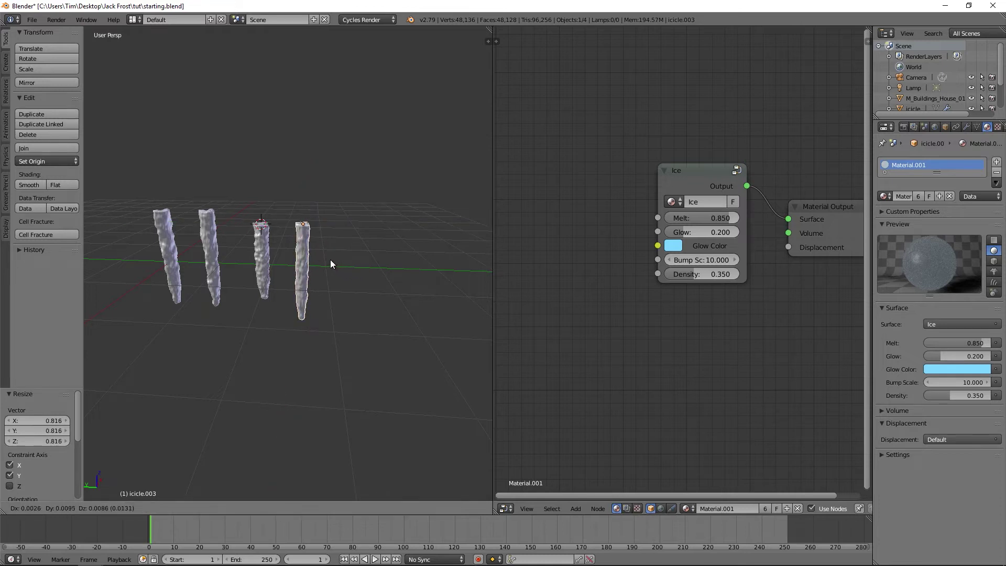
{"action": "left_click", "coordinate": [334, 248]}
Duplicate the fourth icicle, move the copy -0.897 along Y and rotate it 150° about global Z
{"action": "key", "text": "shift+d"}
{"action": "right_click", "coordinate": [335, 246]}
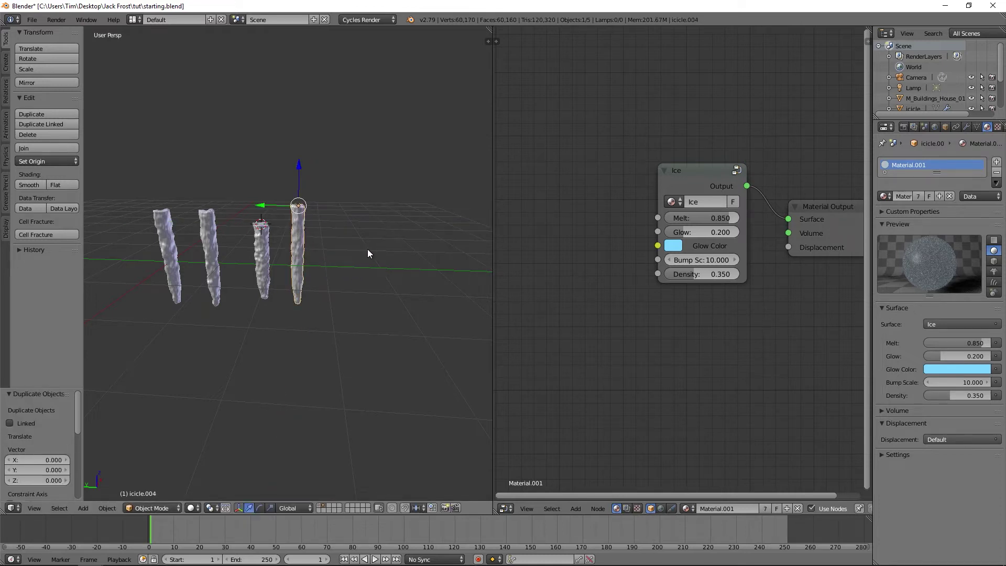
{"action": "key", "text": "g"}
{"action": "key", "text": "y"}
{"action": "left_click", "coordinate": [400, 254]}
{"action": "key", "text": "r"}
{"action": "key", "text": "z"}
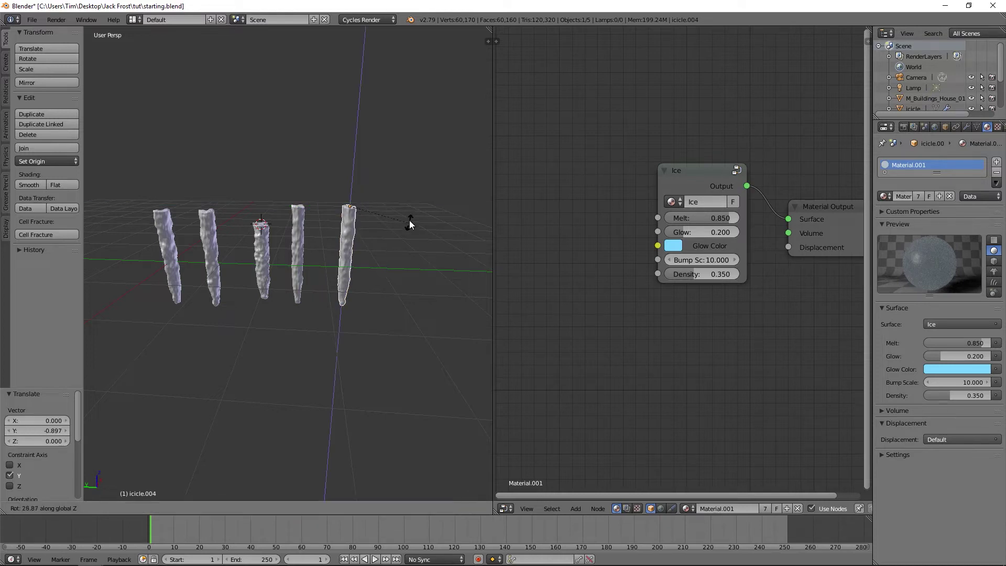
{"action": "left_click", "coordinate": [340, 163]}
Rotate the fourth icicle about global Z so its bumps differ from its neighbours
{"action": "right_click", "coordinate": [302, 227]}
{"action": "key", "text": "r"}
{"action": "key", "text": "z"}
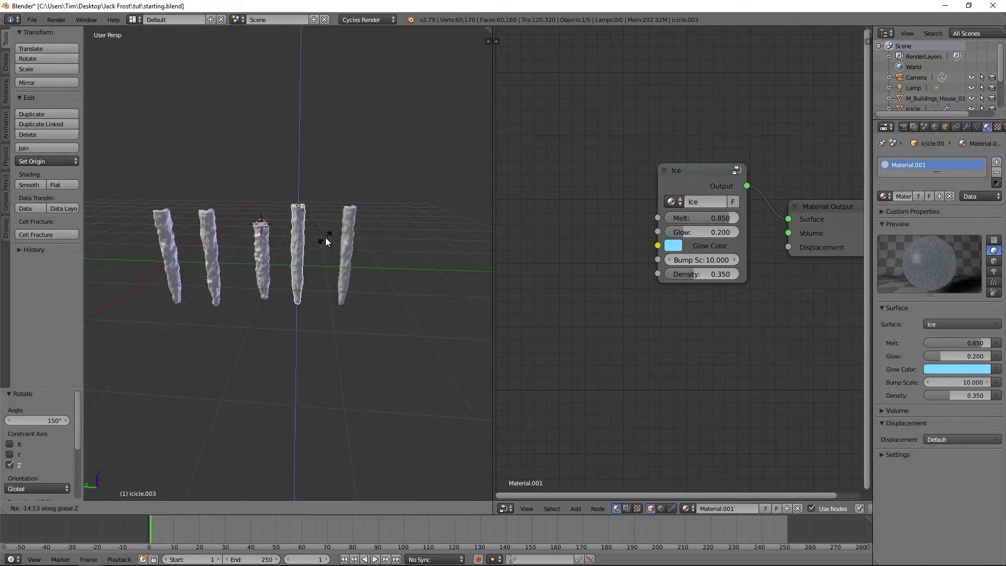
{"action": "left_click", "coordinate": [260, 241]}
{"action": "middle_click_drag", "start_coordinate": [260, 241], "coordinate": [316, 258]}
Shorten the fifth icicle by scaling it to about 0.86 along global Z
{"action": "right_click", "coordinate": [340, 247]}
{"action": "key", "text": "Tab"}
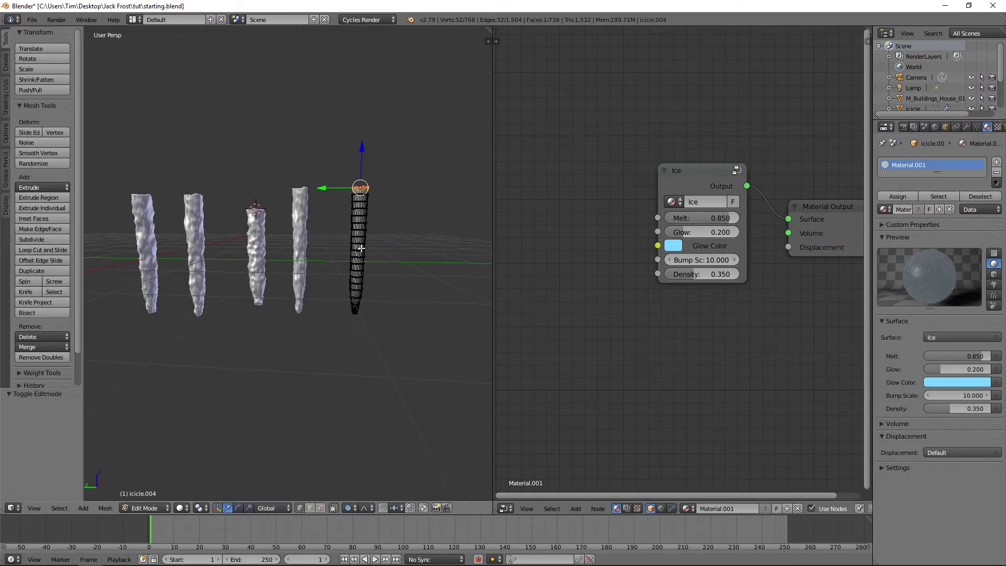
{"action": "key", "text": "Tab"}
{"action": "left_click", "coordinate": [275, 243]}
{"action": "key", "text": "s"}
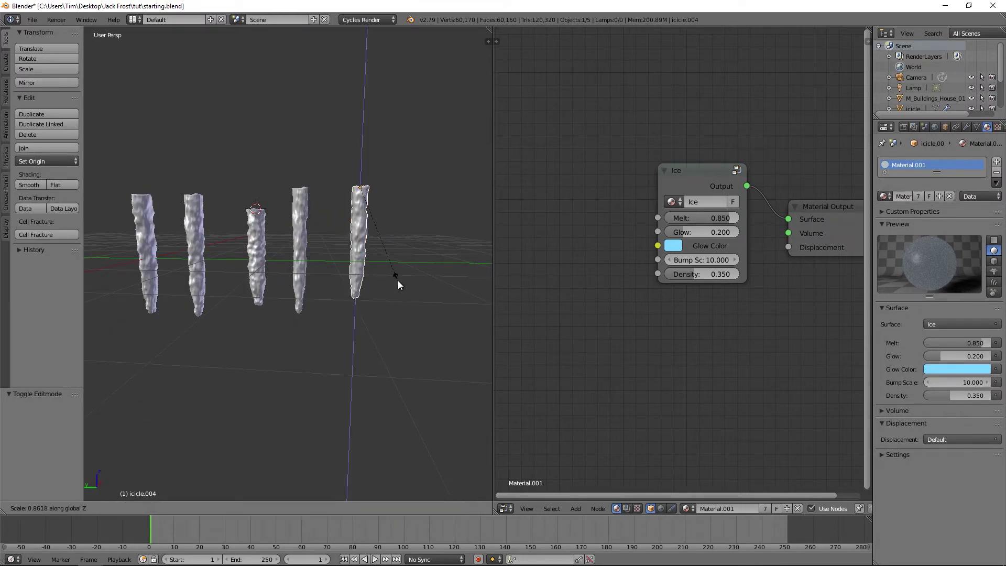
{"action": "left_click", "coordinate": [398, 281]}
Scale the first icicle to 0.927 along global Z
{"action": "right_click", "coordinate": [153, 247]}
{"action": "key", "text": "s"}
{"action": "key", "text": "z"}
{"action": "left_click", "coordinate": [274, 274]}
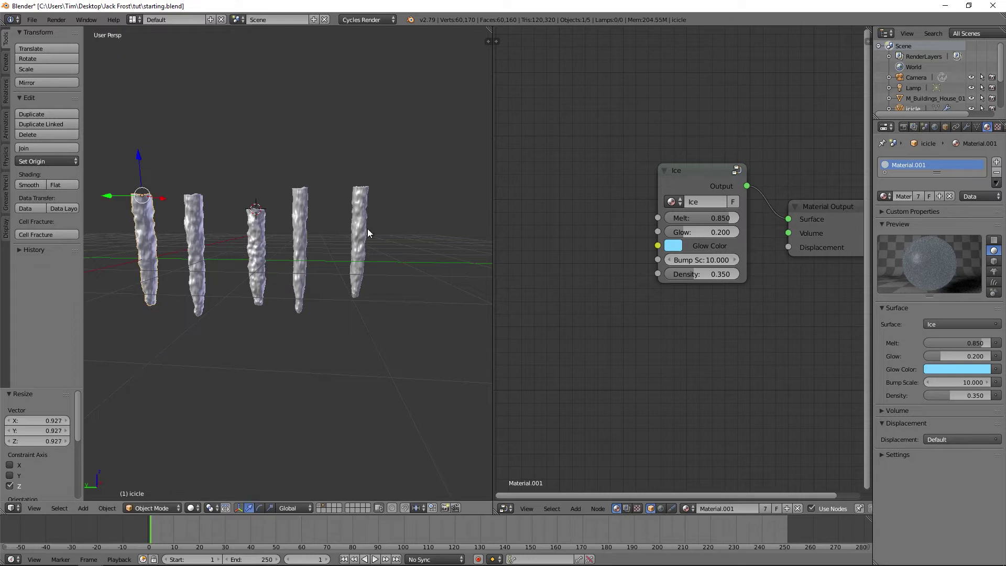
Try to bulge the fifth icicle by scaling two of its edge loops to 1.115 with smooth proportional editing
{"action": "right_click", "coordinate": [366, 224]}
{"action": "key", "text": "Tab"}
{"action": "key", "text": "a"}
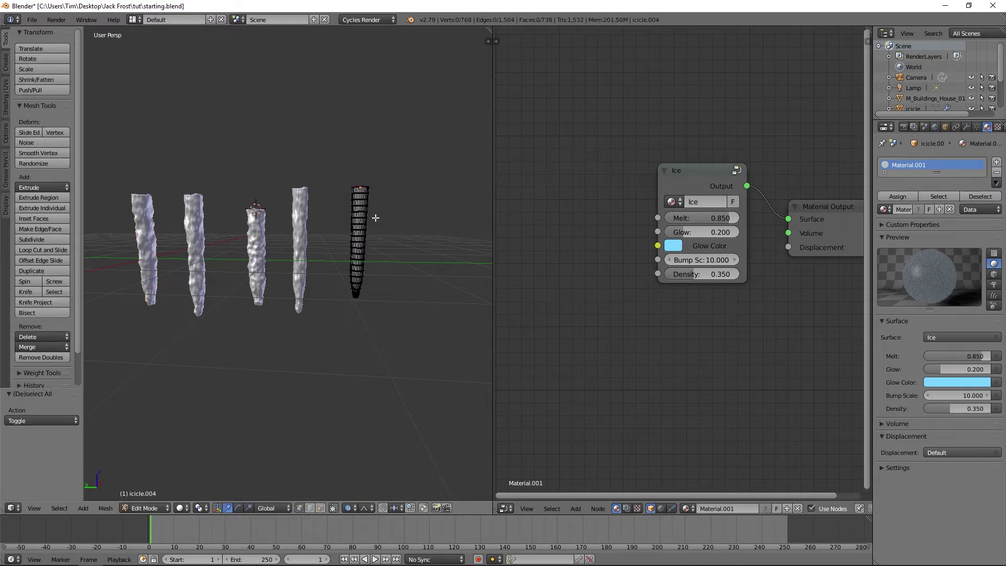
{"action": "scroll", "coordinate": [376, 217], "scroll_direction": "up", "scroll_amount": 3}
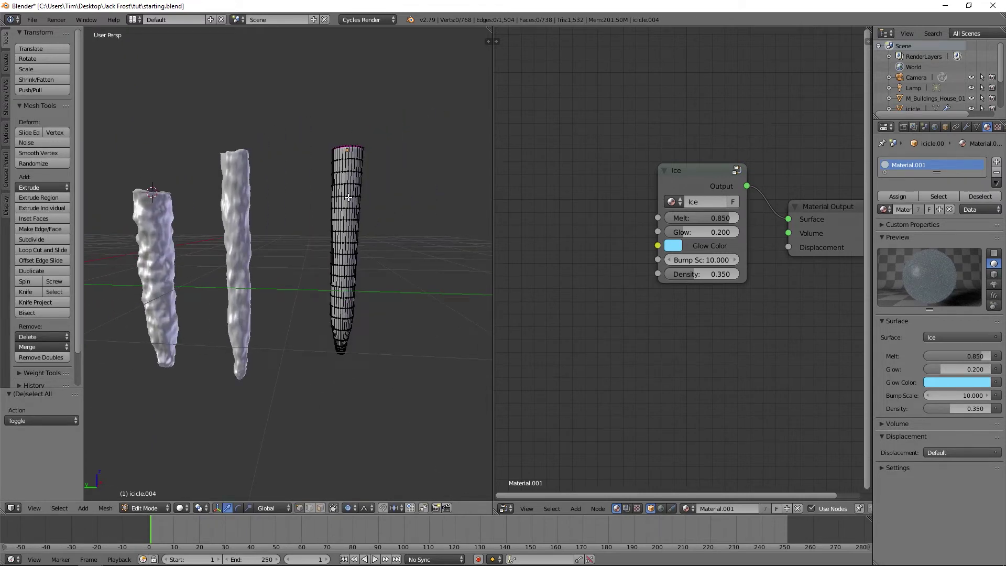
{"action": "right_click", "coordinate": [351, 197], "text": "alt"}
{"action": "right_click", "coordinate": [346, 196], "text": "alt"}
{"action": "key", "text": "a"}
{"action": "right_click", "coordinate": [354, 196], "text": "alt"}
{"action": "right_click", "coordinate": [348, 254], "text": "alt+shift"}
{"action": "key", "text": "s"}
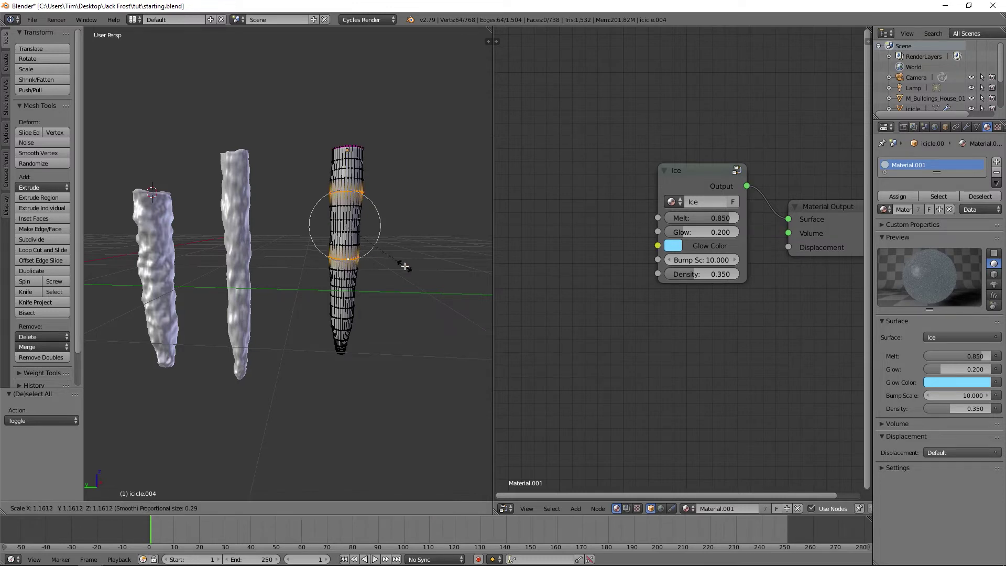
{"action": "left_click", "coordinate": [403, 267]}
{"action": "scroll", "coordinate": [403, 268], "scroll_direction": "down", "scroll_amount": 3}
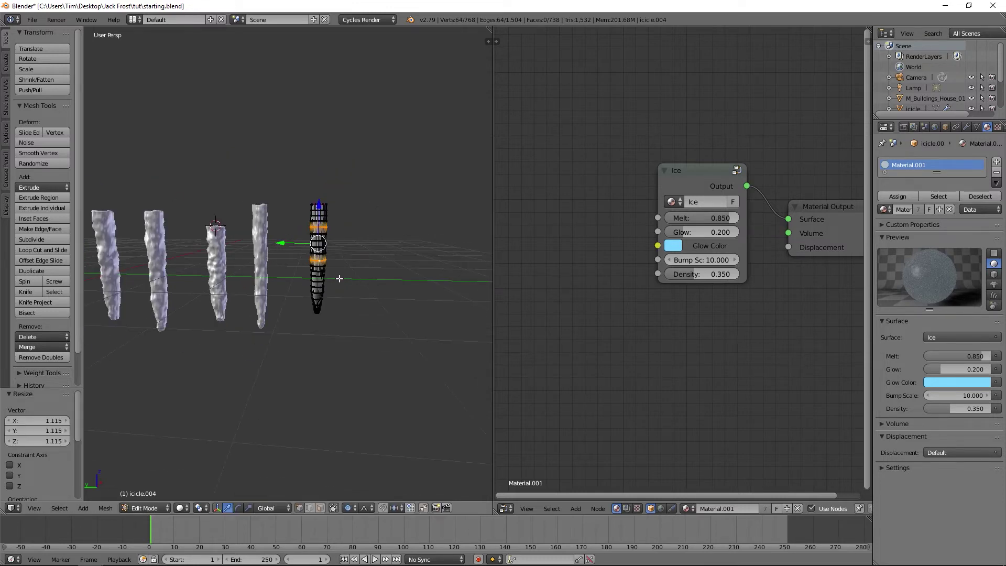
{"action": "key", "text": "Tab"}
{"action": "middle_click_drag", "start_coordinate": [296, 281], "coordinate": [199, 267]}
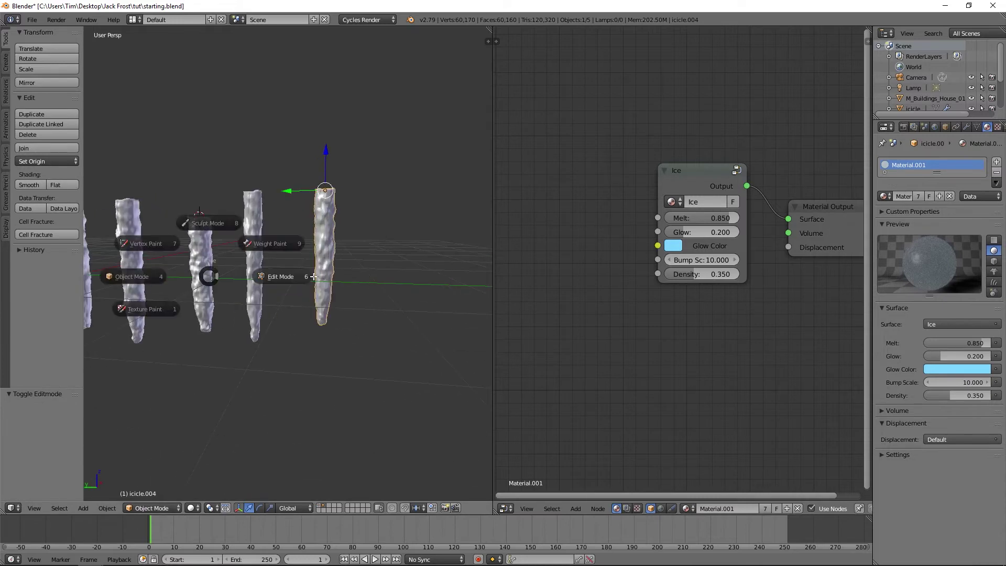
Widen the fifth icicle's upper part by scaling up one edge loop with proportional editing
{"action": "key", "text": "Tab"}
{"action": "scroll", "coordinate": [359, 227], "scroll_direction": "up", "scroll_amount": 2}
{"action": "right_click", "coordinate": [354, 208], "text": "alt"}
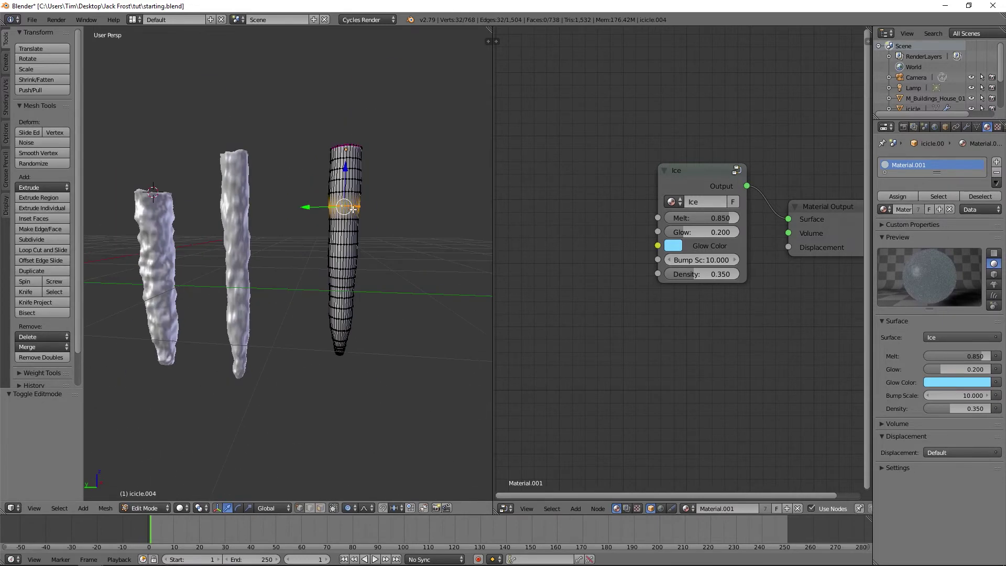
{"action": "key", "text": "s"}
{"action": "left_click", "coordinate": [389, 218]}
{"action": "key", "text": "Tab"}
{"action": "middle_click_drag", "start_coordinate": [281, 231], "coordinate": [316, 344]}
Narrow the fifth icicle near its tip by scaling one lower edge loop to about 0.7 with proportional editing
{"action": "key", "text": "Tab"}
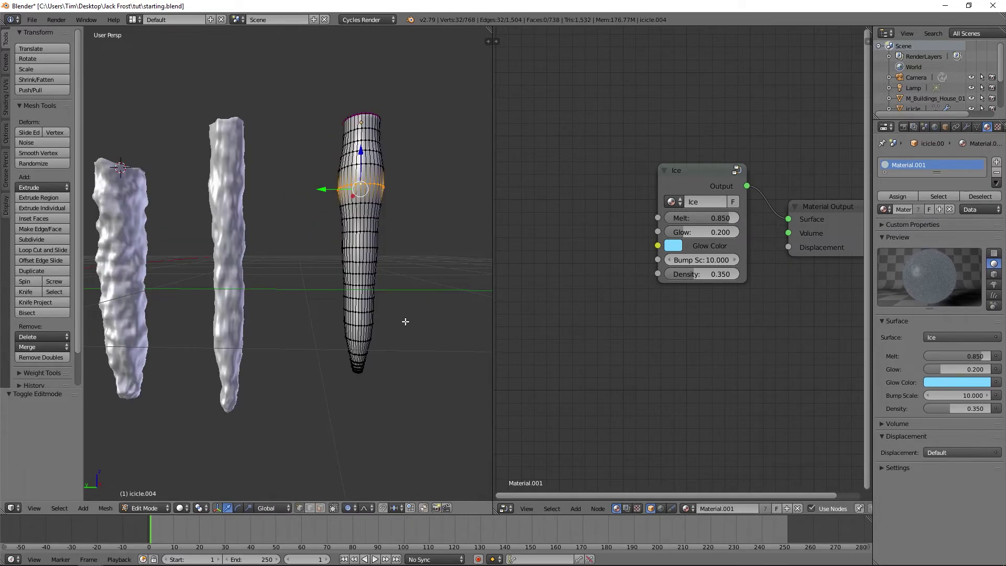
{"action": "right_click", "coordinate": [370, 310], "text": "alt"}
{"action": "key", "text": "s"}
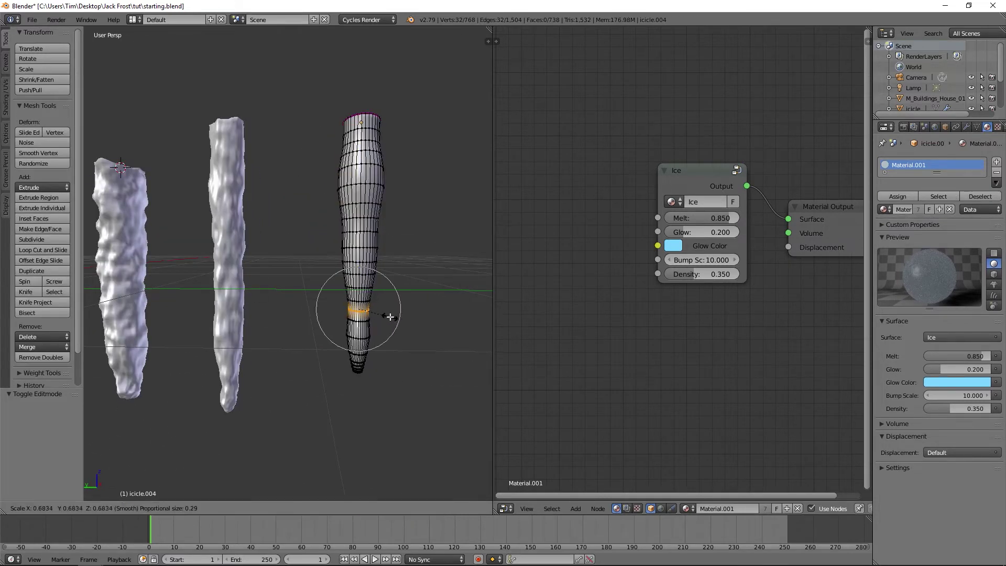
{"action": "left_click", "coordinate": [393, 318]}
{"action": "key", "text": "Tab"}
{"action": "middle_click_drag", "start_coordinate": [393, 318], "coordinate": [309, 293]}
Bulge the second icicle by scaling three edge loops, one upper and two lower, to about 1.19 with proportional editing
{"action": "right_click", "coordinate": [287, 283]}
{"action": "middle_click_drag", "start_coordinate": [243, 274], "coordinate": [218, 264]}
{"action": "right_click", "coordinate": [183, 276]}
{"action": "key", "text": "Tab"}
{"action": "right_click", "coordinate": [253, 208], "text": "alt"}
{"action": "right_click", "coordinate": [248, 207], "text": "alt"}
{"action": "right_click", "coordinate": [254, 265], "text": "alt+shift"}
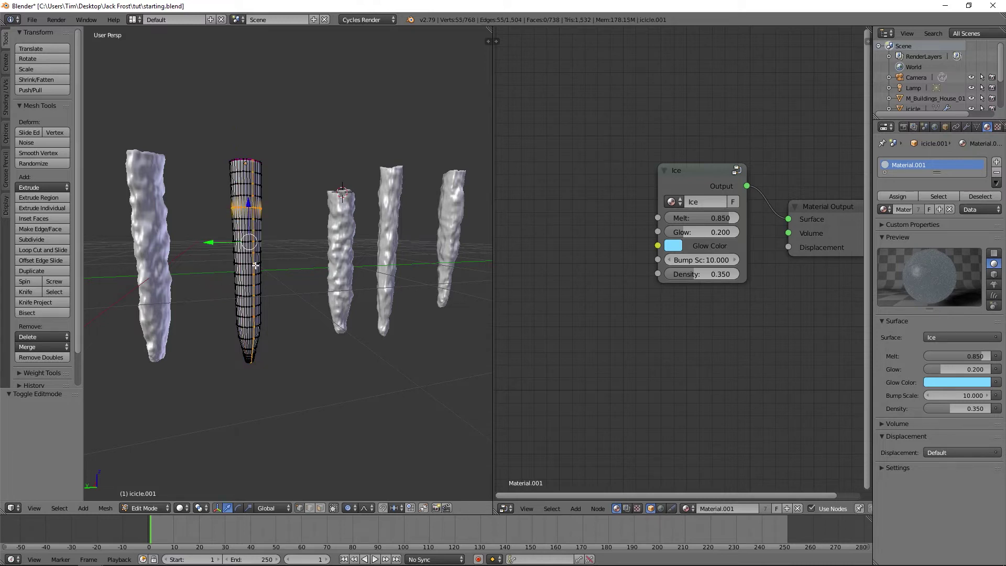
{"action": "key", "text": "a"}
{"action": "right_click", "coordinate": [248, 208], "text": "alt"}
{"action": "scroll", "coordinate": [261, 255], "scroll_direction": "up", "scroll_amount": 5}
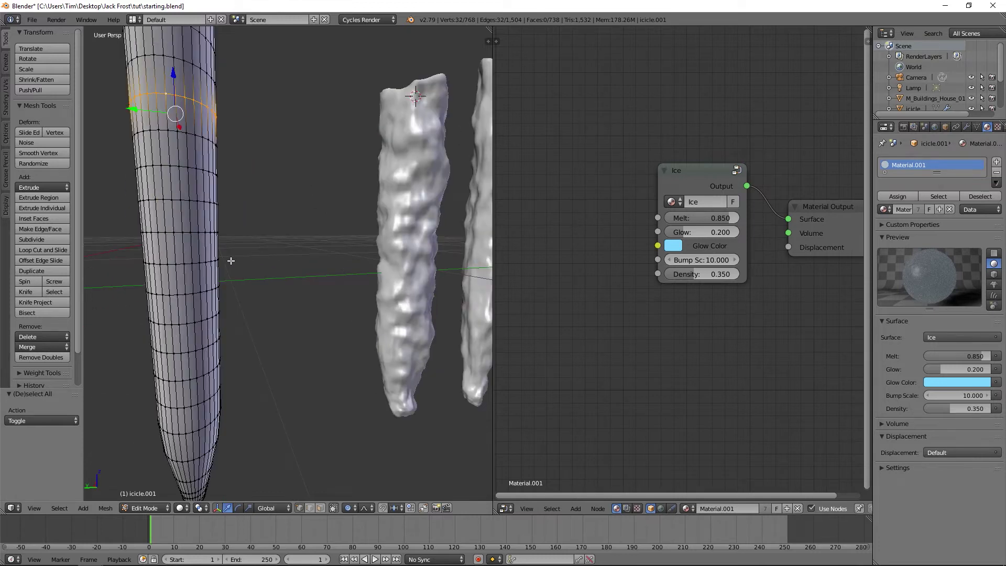
{"action": "right_click", "coordinate": [191, 263], "text": "alt+shift"}
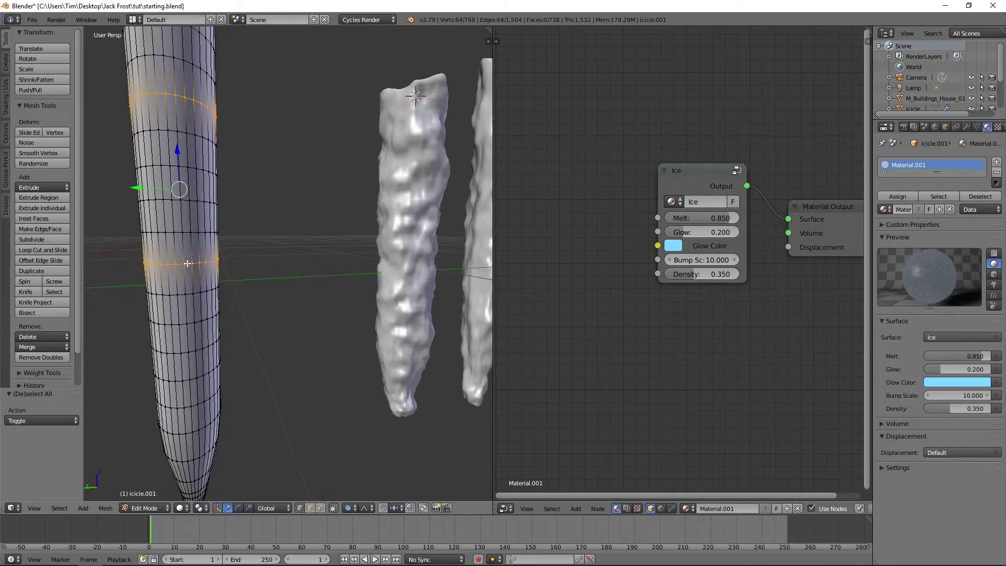
{"action": "right_click", "coordinate": [199, 321], "text": "alt+shift"}
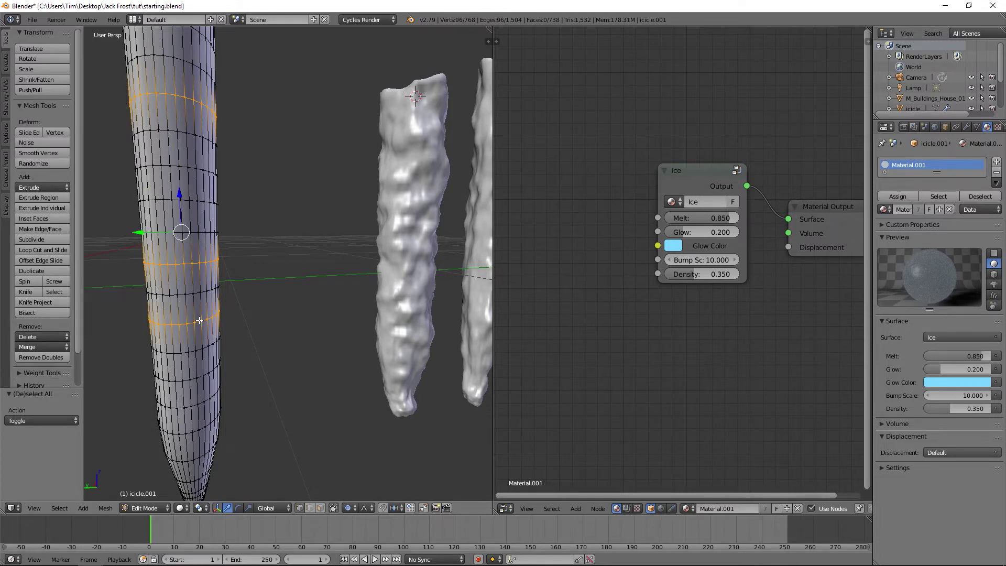
{"action": "scroll", "coordinate": [270, 303], "scroll_direction": "down", "scroll_amount": 5}
{"action": "key", "text": "s"}
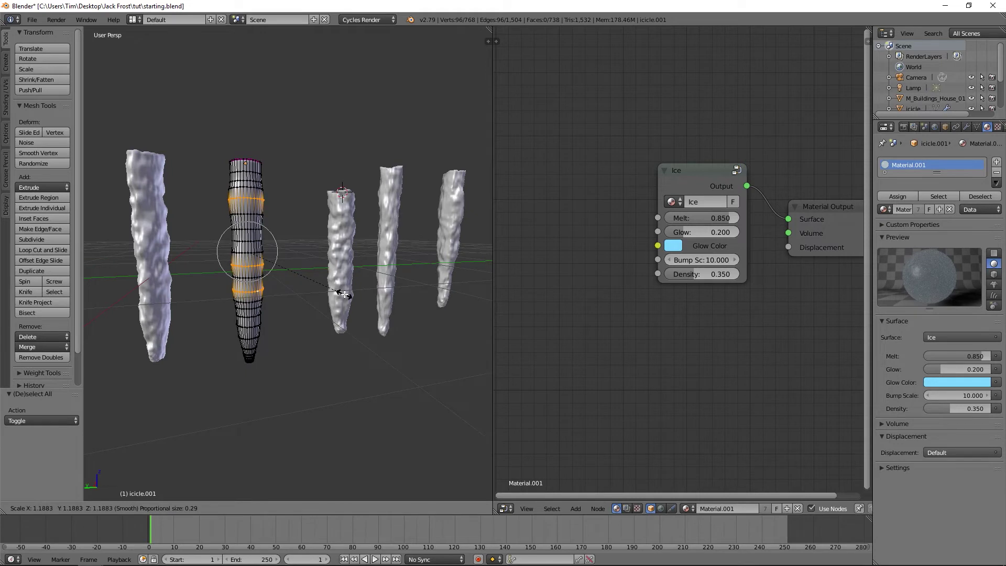
{"action": "left_click", "coordinate": [343, 295]}
{"action": "key", "text": "Tab"}
Select all five icicles and put them in a new group
{"action": "scroll", "coordinate": [294, 303], "scroll_direction": "down", "scroll_amount": 5}
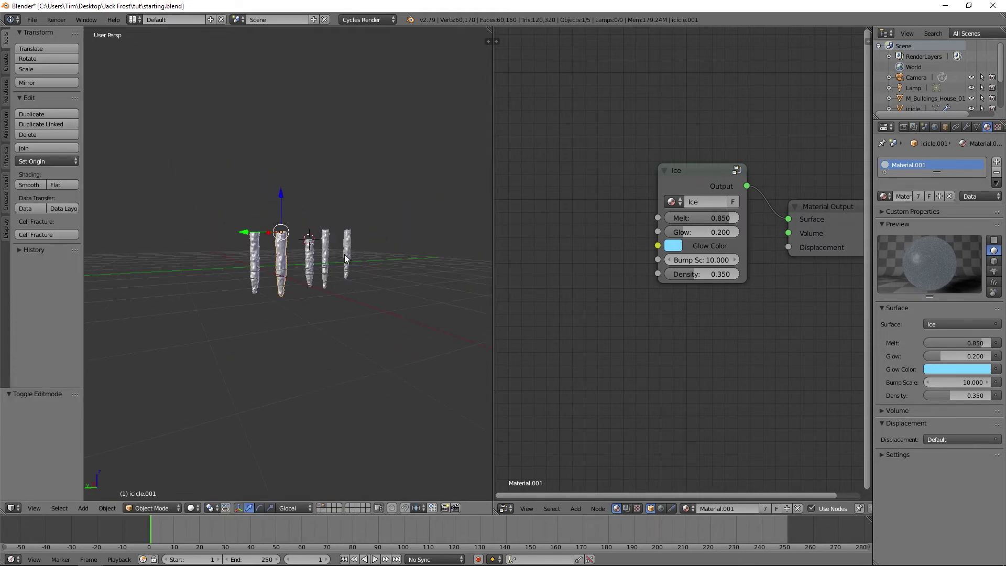
{"action": "middle_click_drag", "start_coordinate": [345, 254], "coordinate": [252, 266]}
{"action": "key", "text": "b"}
{"action": "left_click_drag", "start_coordinate": [216, 233], "coordinate": [409, 286]}
{"action": "key", "text": "ctrl+g"}
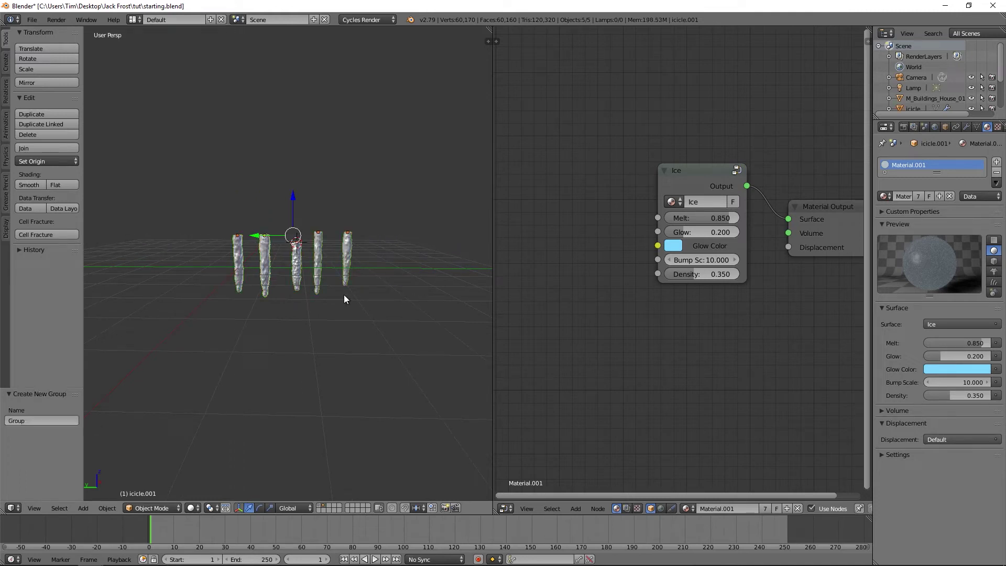
Name the new group of icicles "icicles"
{"action": "left_click", "coordinate": [60, 419]}
{"action": "type", "text": "icicles"}
{"action": "key", "text": "Return"}
Show only the house's layer 1, add a plane and move it along the Y axis to beside the porch stairs
{"action": "key", "text": "1"}
{"action": "middle_click_drag", "start_coordinate": [353, 267], "coordinate": [193, 269]}
{"action": "scroll", "coordinate": [293, 308], "scroll_direction": "up", "scroll_amount": 5}
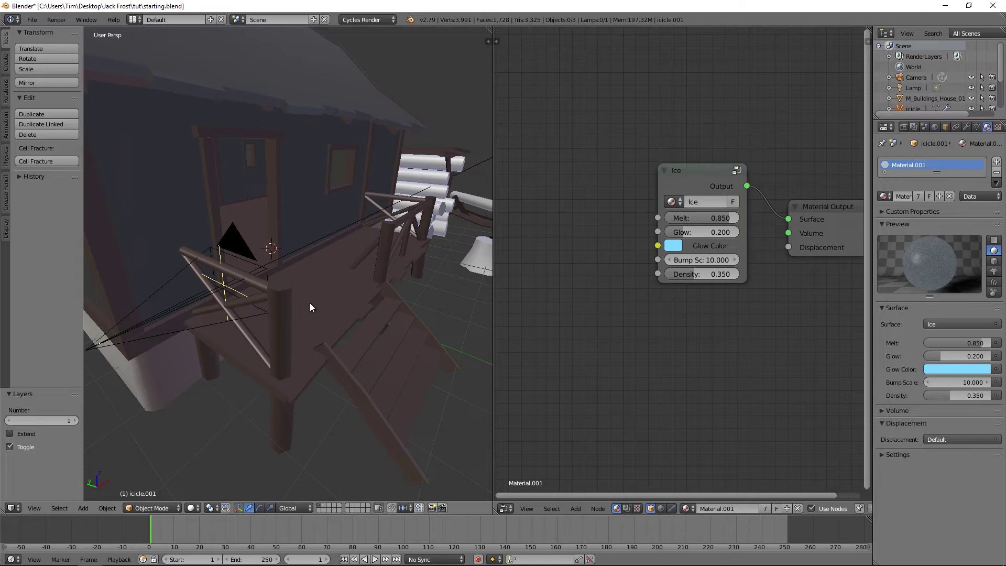
{"action": "scroll", "coordinate": [309, 304], "scroll_direction": "down", "scroll_amount": 5}
{"action": "middle_click_drag", "start_coordinate": [306, 293], "coordinate": [331, 275]}
{"action": "key", "text": "shift+a"}
{"action": "mouse_move", "coordinate": [331, 274]}
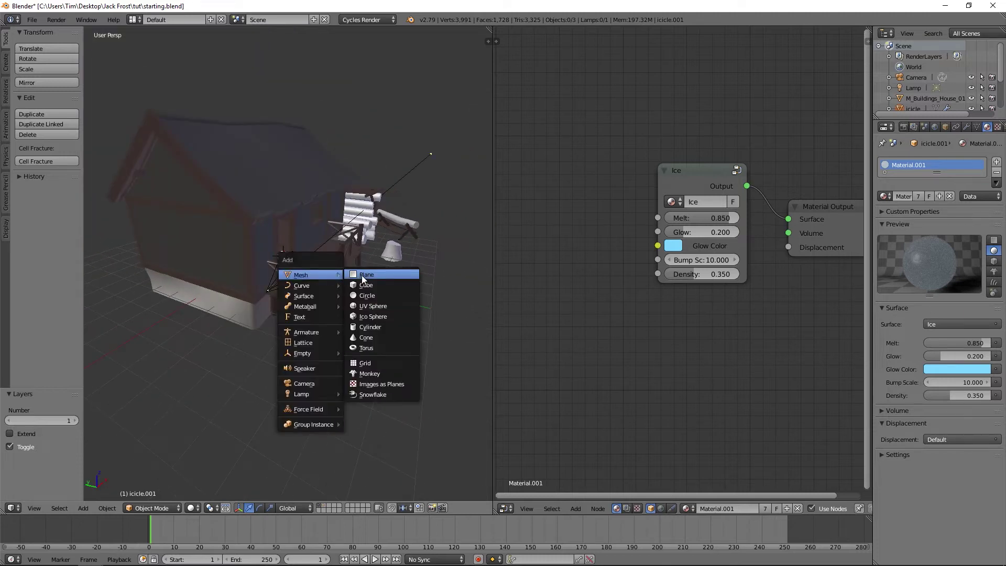
{"action": "left_click", "coordinate": [362, 276]}
{"action": "key", "text": "g"}
{"action": "key", "text": "y"}
{"action": "left_click", "coordinate": [426, 333]}
Collapse the plane to a single edge by merging the two vertices of each opposite side at their centre
{"action": "middle_click_drag", "start_coordinate": [426, 332], "coordinate": [244, 368]}
{"action": "scroll", "coordinate": [305, 326], "scroll_direction": "up", "scroll_amount": 3}
{"action": "key", "text": "Tab"}
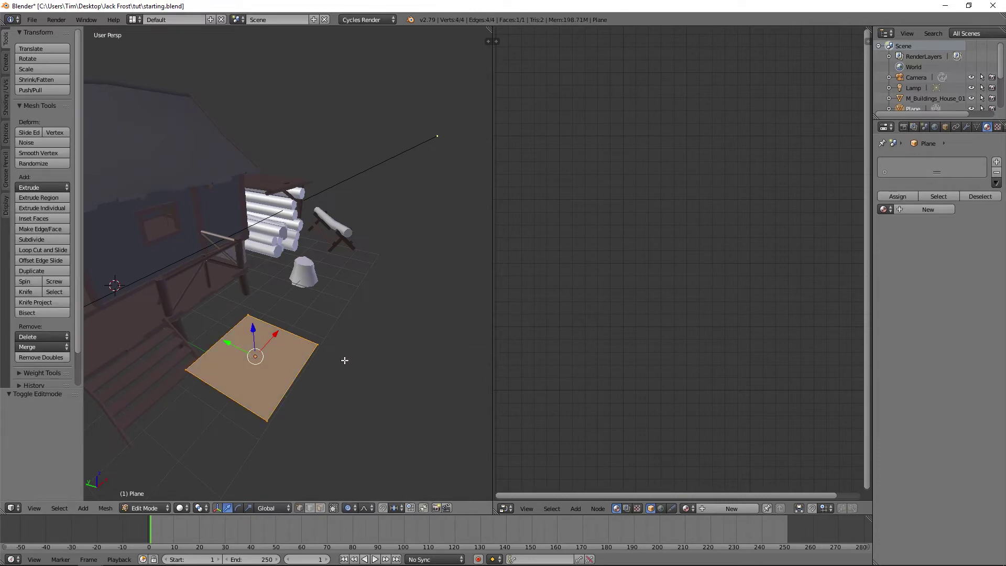
{"action": "right_click", "coordinate": [313, 340]}
{"action": "right_click", "coordinate": [268, 412], "text": "shift"}
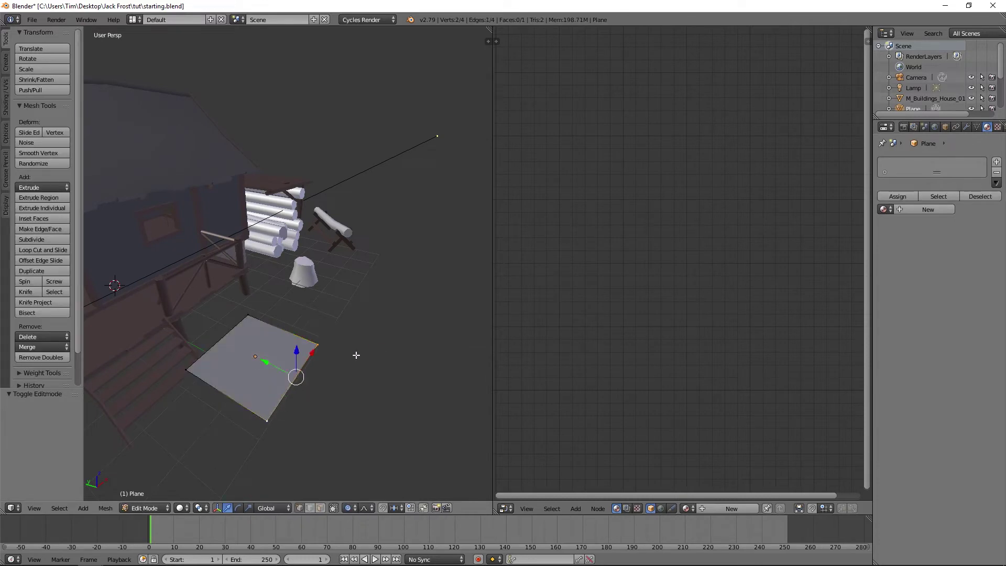
{"action": "key", "text": "alt+m"}
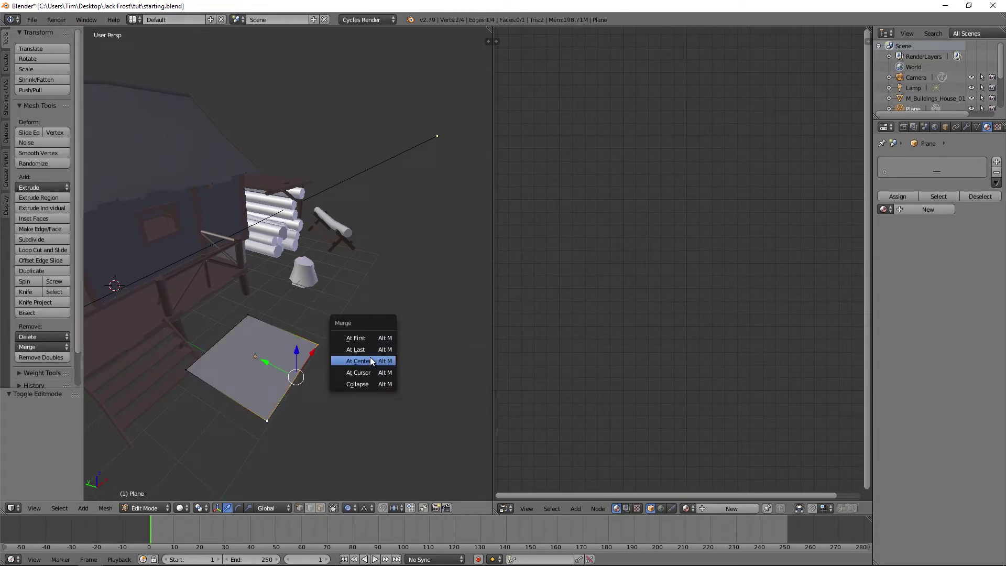
{"action": "left_click", "coordinate": [370, 361]}
{"action": "right_click", "coordinate": [247, 316]}
{"action": "right_click", "coordinate": [186, 369], "text": "shift"}
{"action": "key", "text": "alt+m"}
{"action": "left_click", "coordinate": [311, 326]}
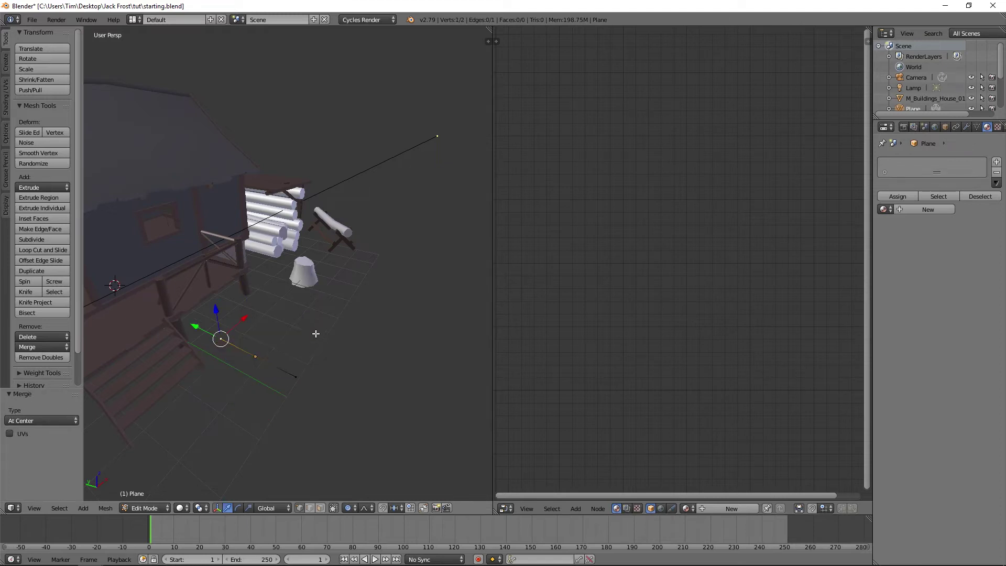
Subdivide the remaining edge with 10 cuts, subdivide all its segments again with 4 cuts, and return to Object Mode
{"action": "right_click", "coordinate": [296, 374], "text": "shift"}
{"action": "key", "text": "w"}
{"action": "left_click", "coordinate": [344, 317]}
{"action": "left_click_drag", "start_coordinate": [60, 411], "coordinate": [127, 413]}
{"action": "key", "text": "w"}
{"action": "left_click", "coordinate": [338, 295]}
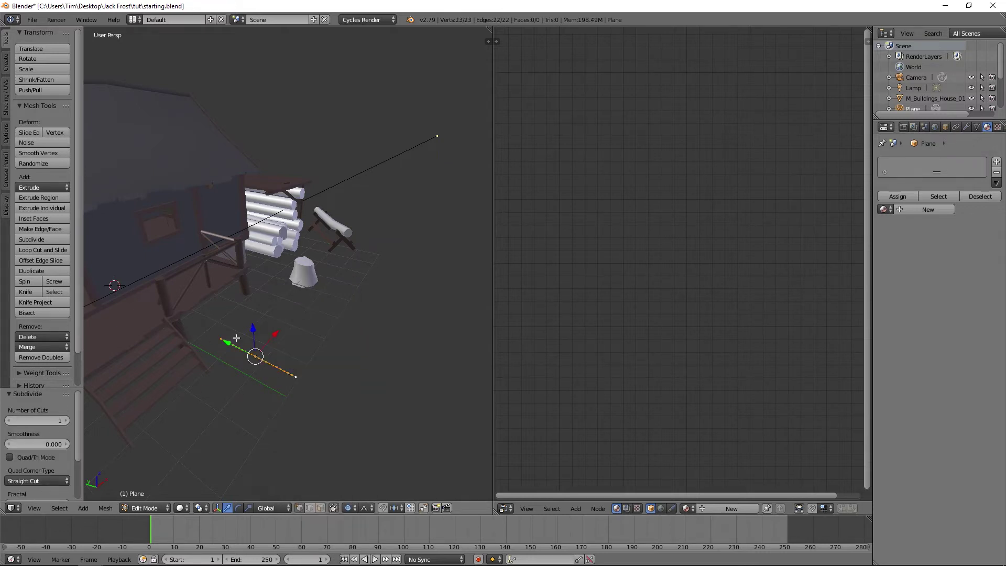
{"action": "left_click_drag", "start_coordinate": [40, 423], "coordinate": [51, 423]}
{"action": "middle_click_drag", "start_coordinate": [307, 401], "coordinate": [324, 368]}
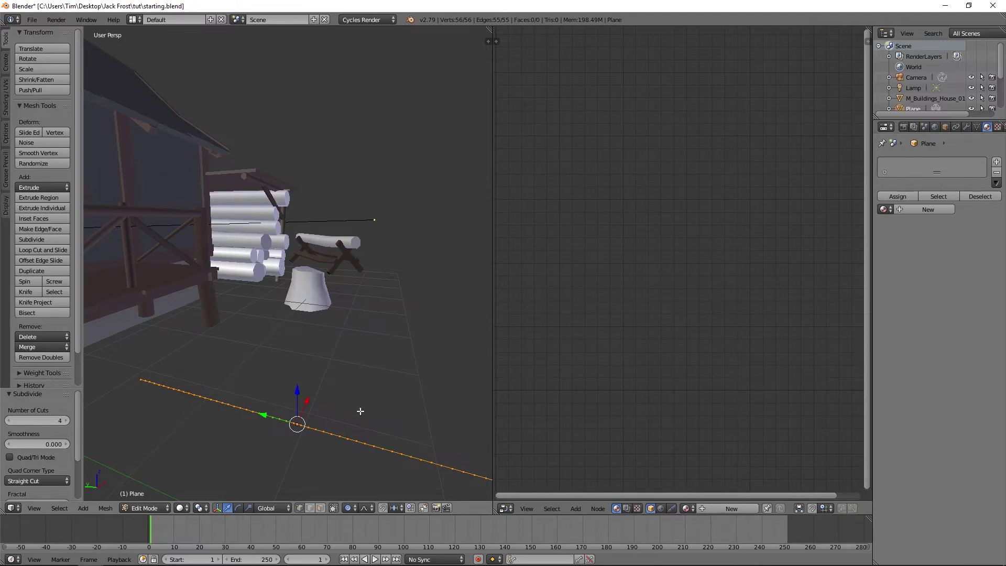
{"action": "key", "text": "Tab"}
Show the plane's particle settings, merge the node editor area into the 3D view and widen the properties editor
{"action": "scroll", "coordinate": [316, 319], "scroll_direction": "down", "scroll_amount": 3}
{"action": "middle_click_drag", "start_coordinate": [317, 318], "coordinate": [247, 289]}
{"action": "scroll", "coordinate": [970, 126], "scroll_direction": "down", "scroll_amount": 2}
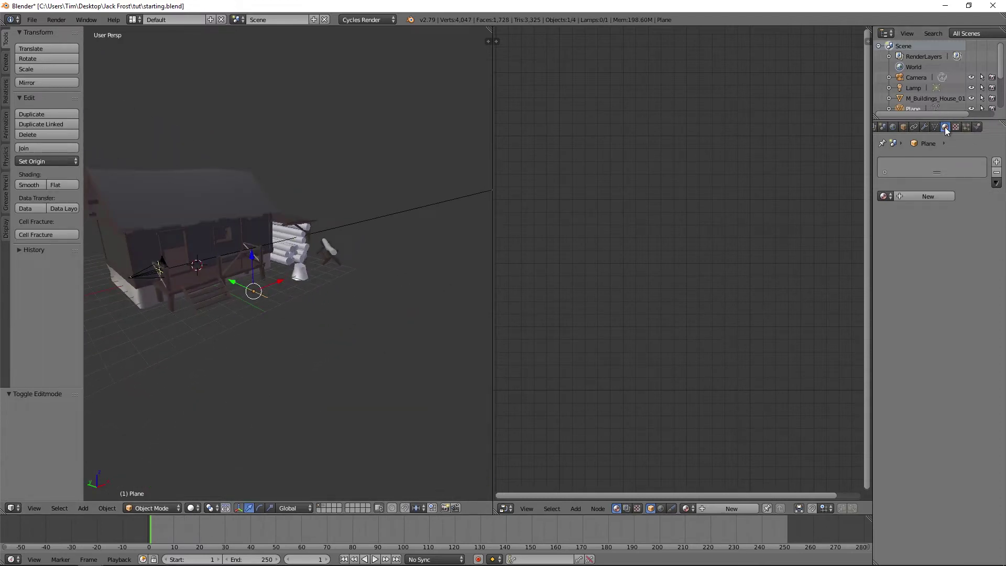
{"action": "left_click", "coordinate": [967, 127]}
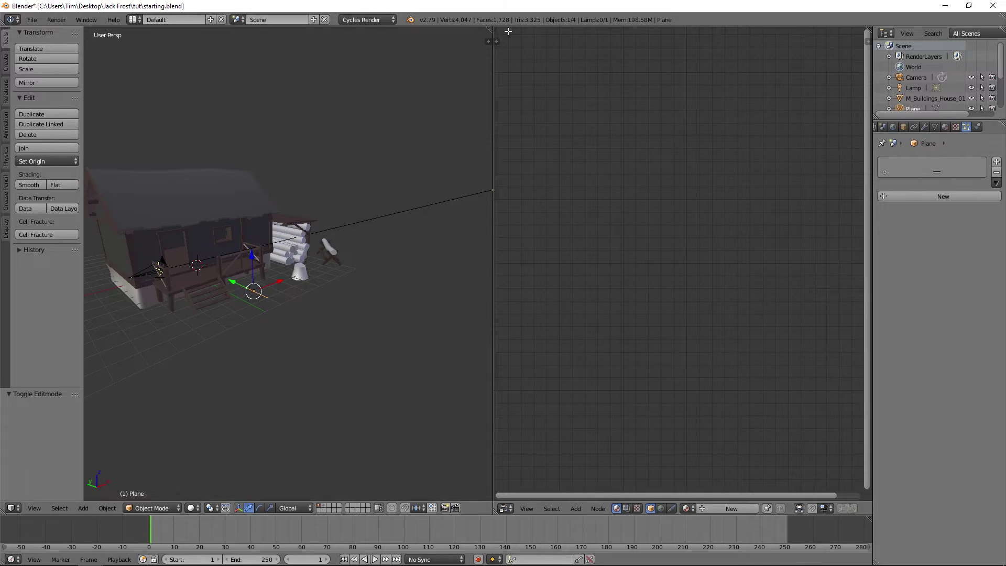
{"action": "left_click_drag", "start_coordinate": [508, 31], "coordinate": [664, 123]}
{"action": "scroll", "coordinate": [509, 264], "scroll_direction": "up", "scroll_amount": 3}
{"action": "middle_click_drag", "start_coordinate": [508, 264], "coordinate": [577, 252]}
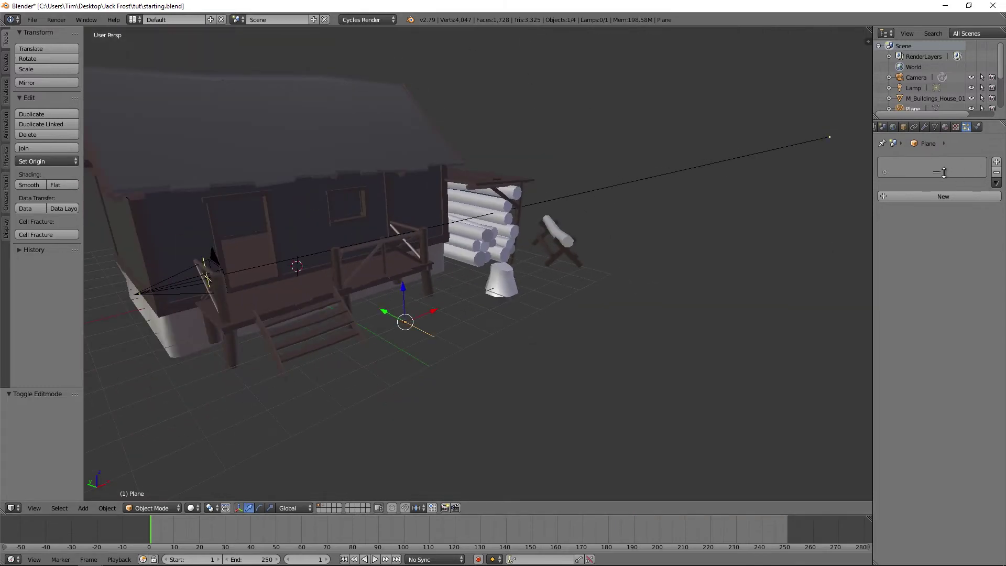
{"action": "left_click_drag", "start_coordinate": [870, 169], "coordinate": [728, 173]}
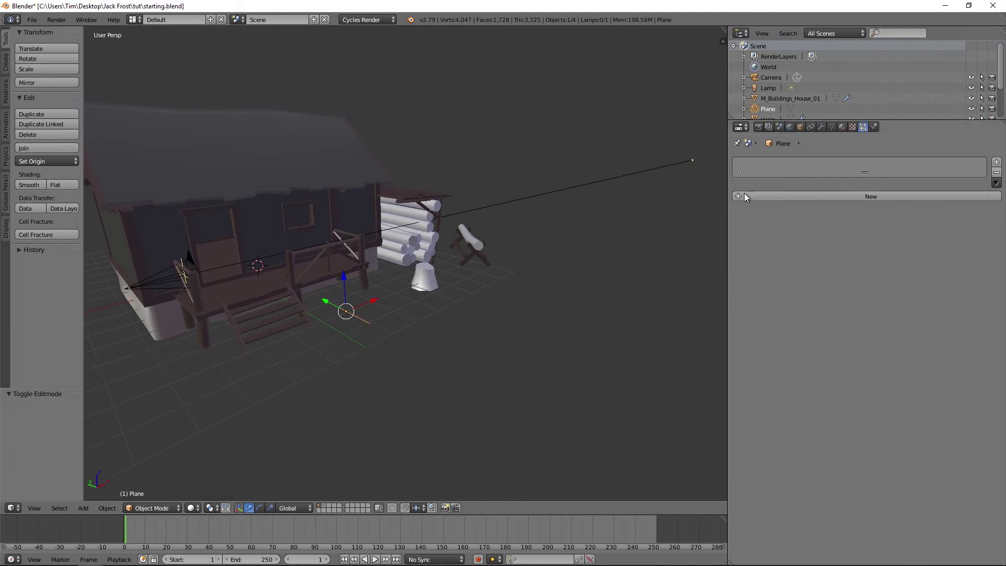
Add a Hair particle system with Advanced settings enabled, emitting from Verts with Random turned off
{"action": "left_click", "coordinate": [747, 197]}
{"action": "left_click", "coordinate": [848, 208]}
{"action": "left_click", "coordinate": [847, 186]}
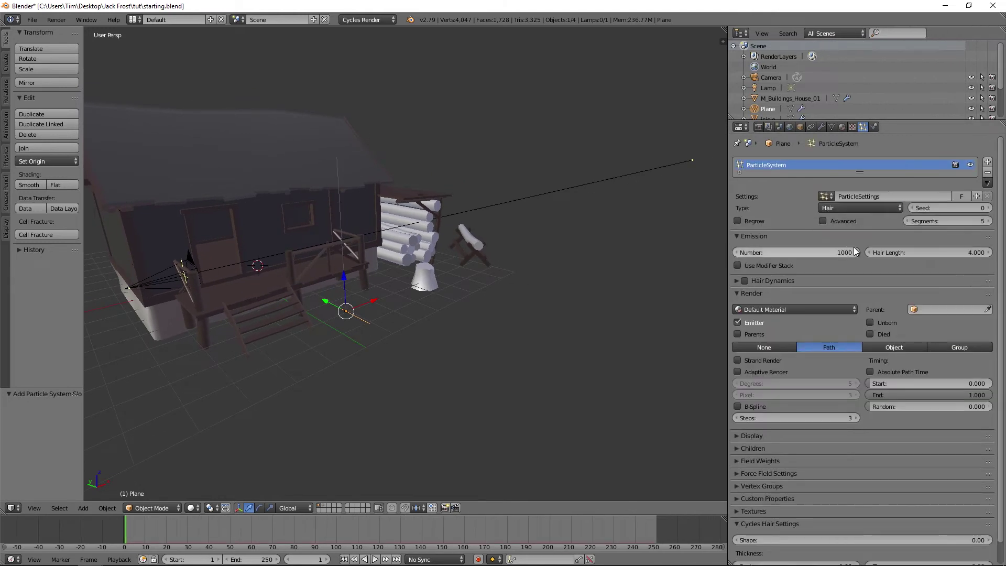
{"action": "left_click", "coordinate": [828, 220]}
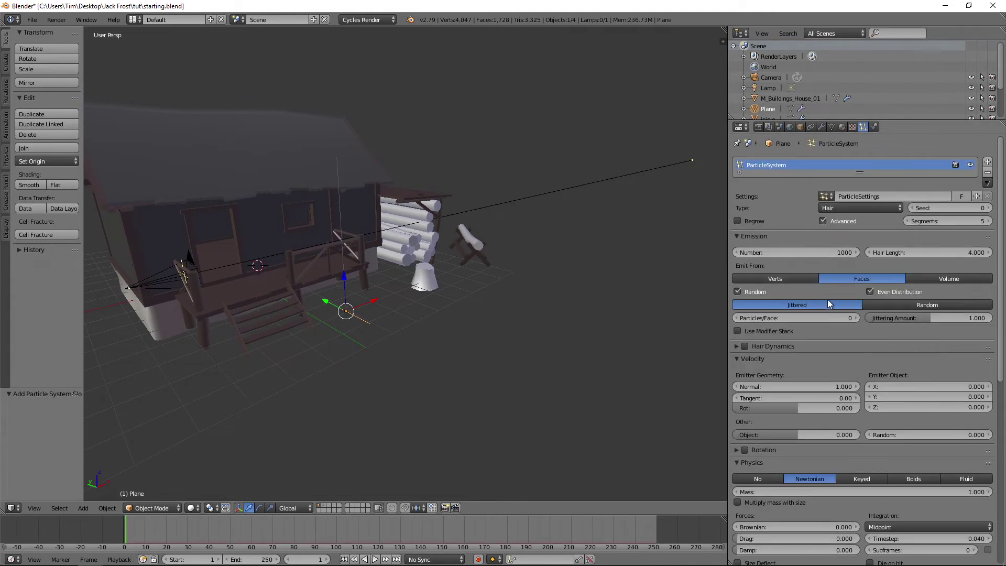
{"action": "left_click", "coordinate": [798, 278]}
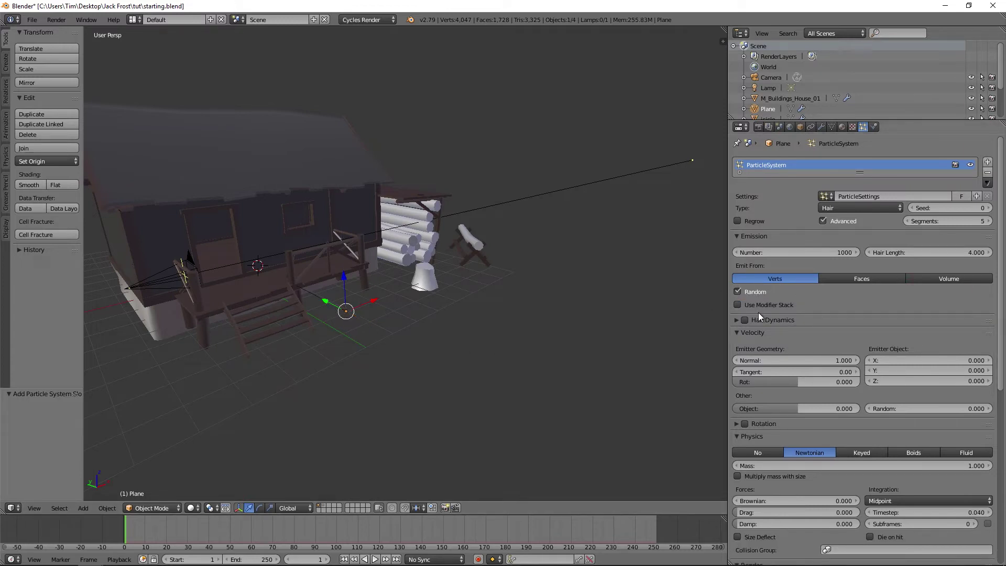
{"action": "middle_click_drag", "start_coordinate": [503, 299], "coordinate": [410, 320]}
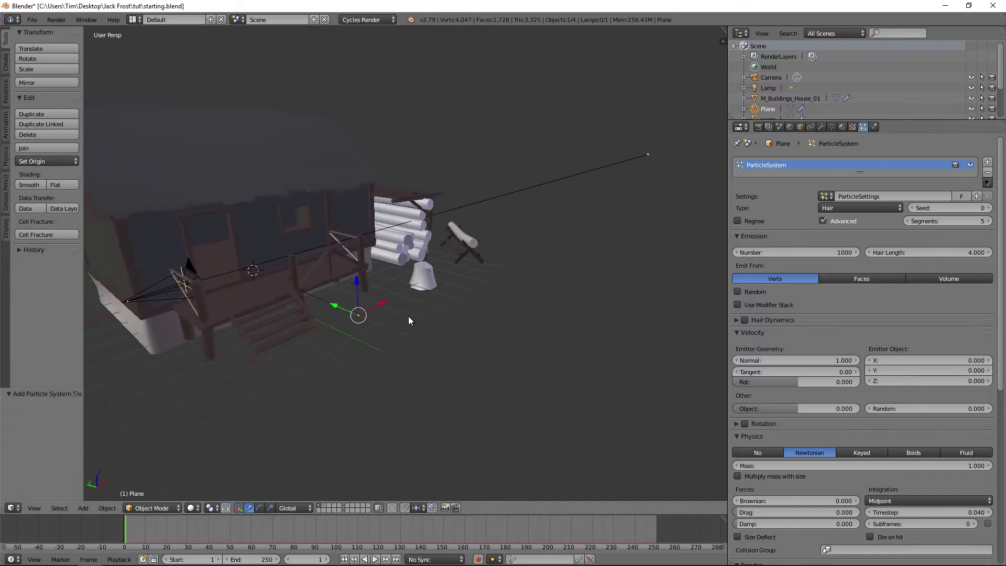
Render the particles as the "icicles" group and increase their size
{"action": "scroll", "coordinate": [913, 296], "scroll_direction": "down", "scroll_amount": 10}
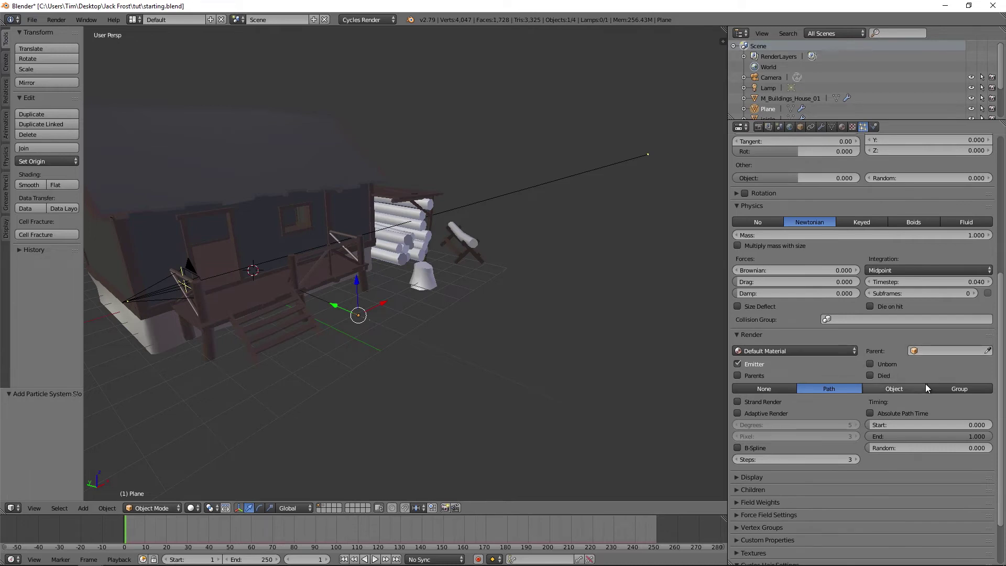
{"action": "left_click", "coordinate": [955, 389]}
{"action": "left_click", "coordinate": [913, 401]}
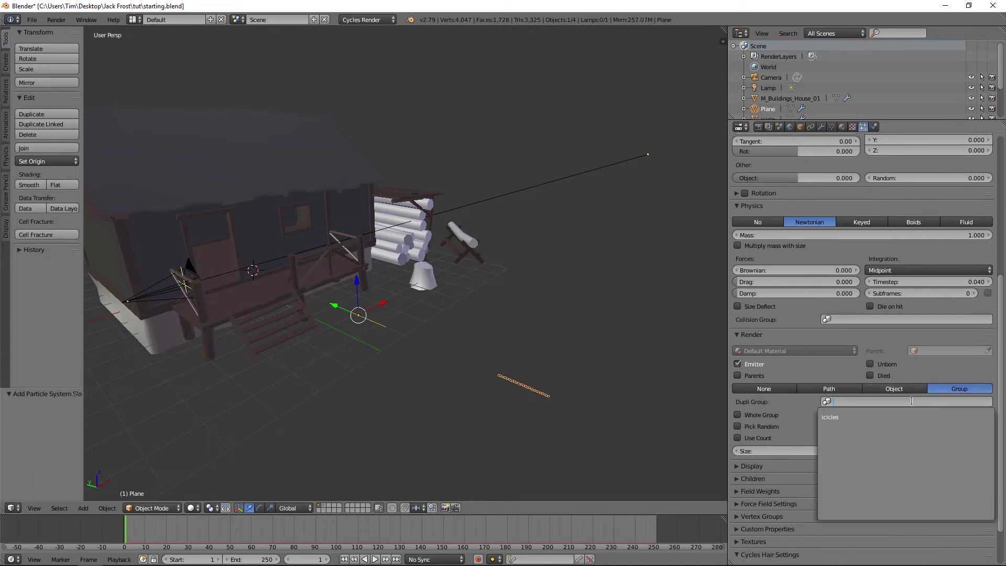
{"action": "left_click", "coordinate": [877, 416]}
{"action": "scroll", "coordinate": [874, 414], "scroll_direction": "up", "scroll_amount": 3}
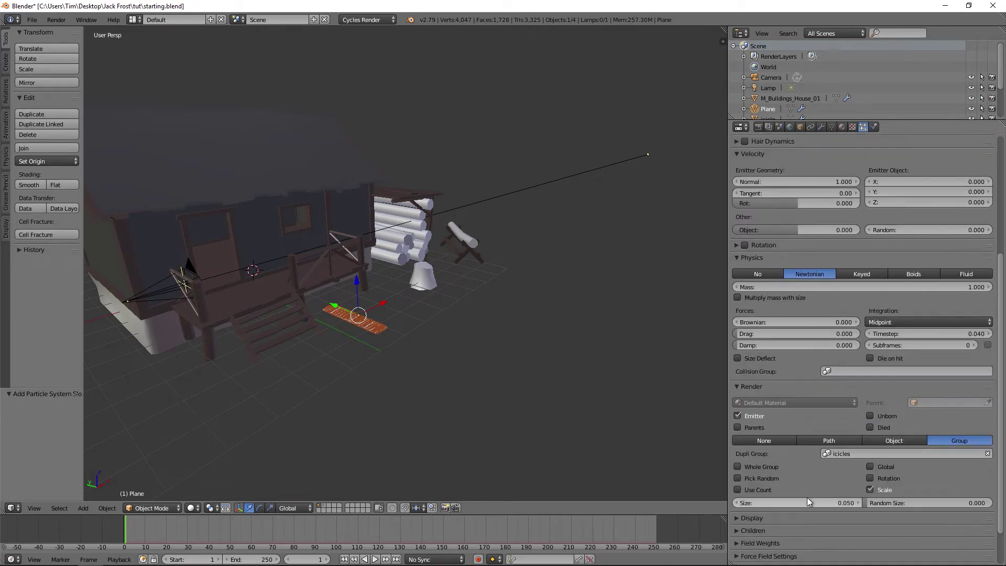
{"action": "left_click_drag", "start_coordinate": [828, 502], "coordinate": [891, 502]}
Reduce the number of emitted particles to 50, and further to 40
{"action": "scroll", "coordinate": [341, 306], "scroll_direction": "up", "scroll_amount": 2}
{"action": "middle_click_drag", "start_coordinate": [341, 309], "coordinate": [442, 365]}
{"action": "scroll", "coordinate": [894, 298], "scroll_direction": "up", "scroll_amount": 7}
{"action": "scroll", "coordinate": [892, 295], "scroll_direction": "up", "scroll_amount": 2}
{"action": "left_click", "coordinate": [777, 253]}
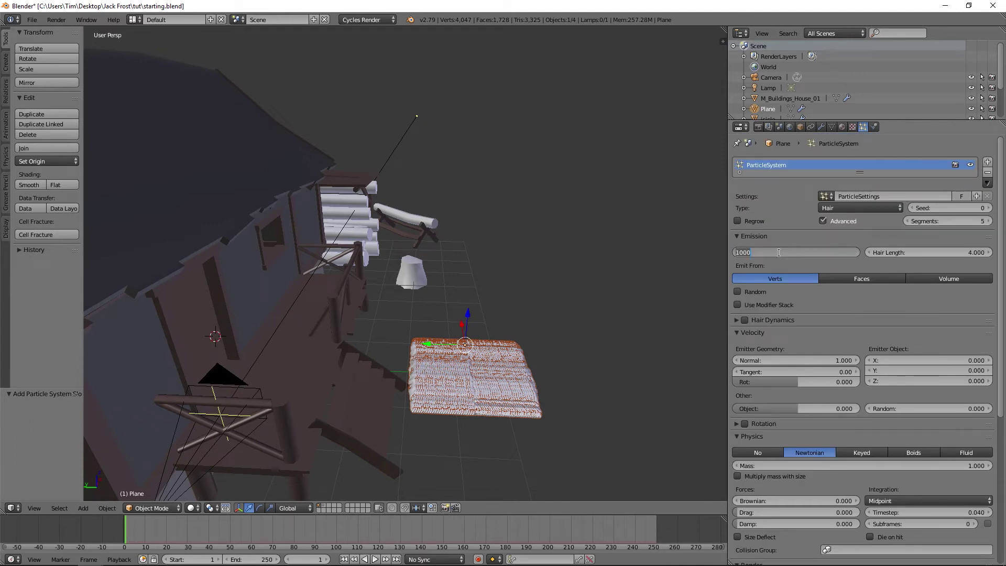
{"action": "type", "text": "50"}
{"action": "key", "text": "Return"}
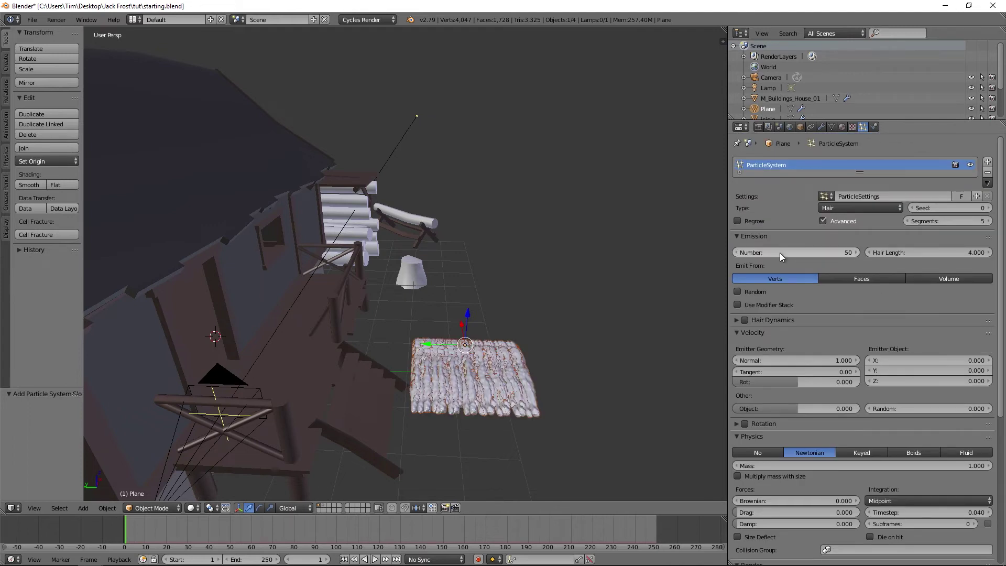
{"action": "left_click", "coordinate": [779, 253]}
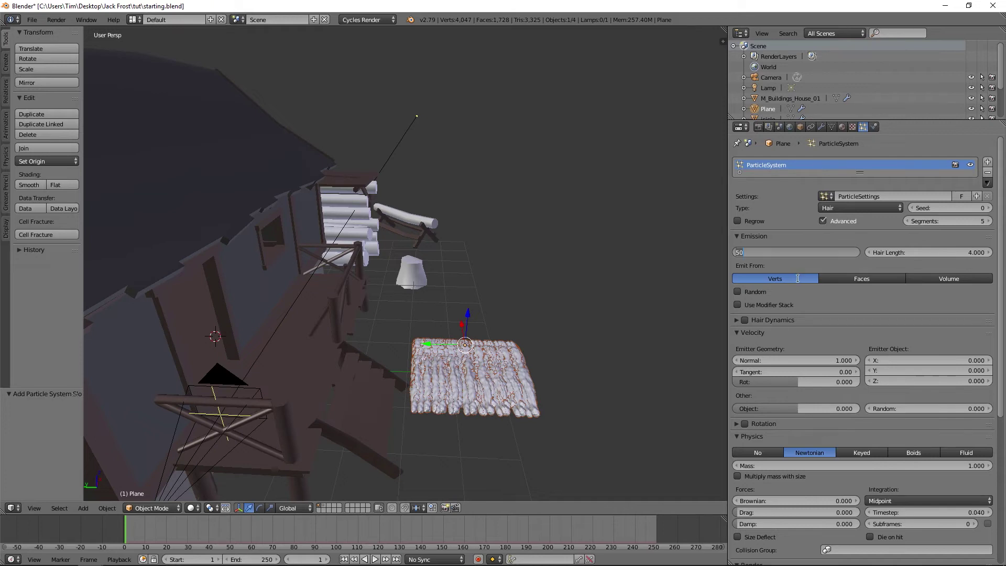
{"action": "key", "text": "Return"}
Set the particle size to 0.090, enable Pick Random and set the random size to 0.707
{"action": "scroll", "coordinate": [912, 378], "scroll_direction": "down", "scroll_amount": 10}
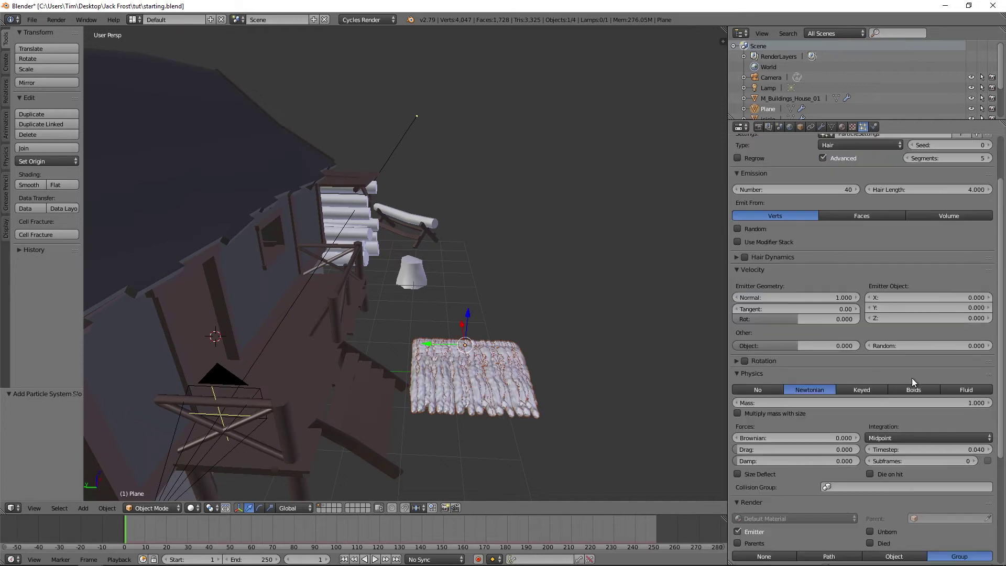
{"action": "left_click_drag", "start_coordinate": [817, 456], "coordinate": [776, 455]}
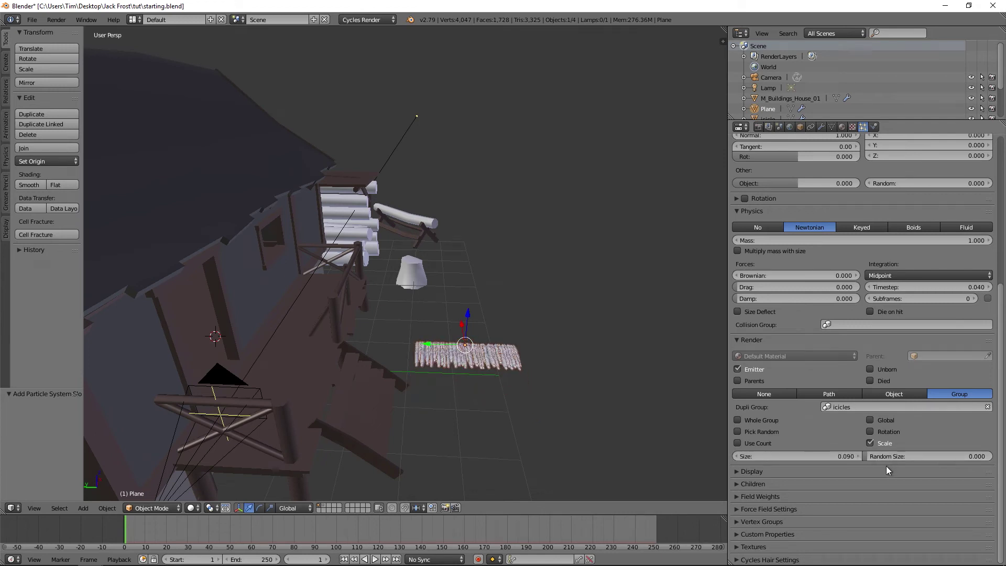
{"action": "left_click", "coordinate": [762, 433]}
{"action": "left_click_drag", "start_coordinate": [876, 456], "coordinate": [971, 456]}
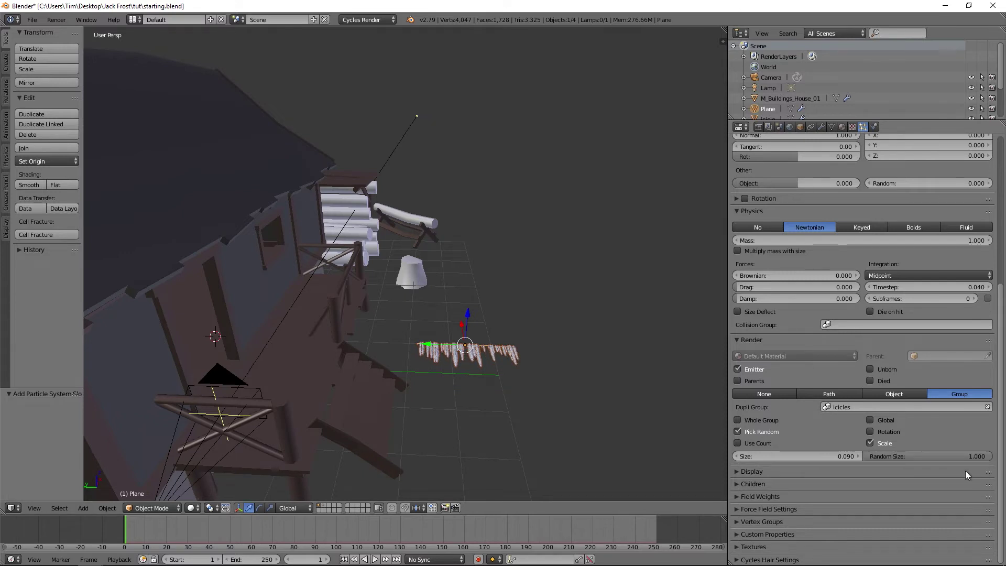
{"action": "left_click_drag", "start_coordinate": [977, 457], "coordinate": [960, 457]}
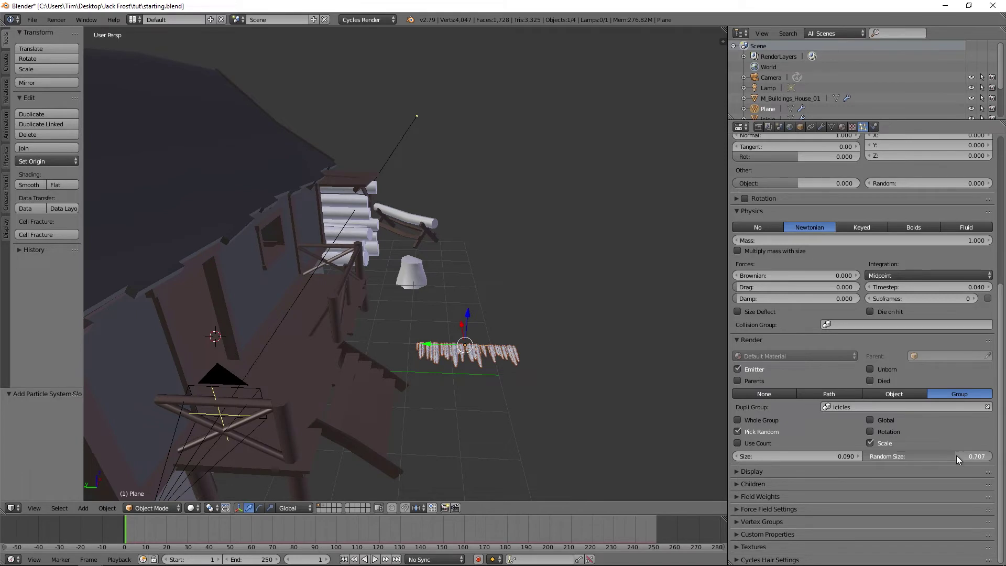
Try a particle size of 0.050 and raise it to 0.070 to suit the row of icicles
{"action": "mouse_move", "coordinate": [839, 457]}
{"action": "left_mouse_down"}
{"action": "mouse_move", "coordinate": [851, 457]}
{"action": "mouse_move", "coordinate": [838, 457]}
{"action": "left_mouse_up"}
{"action": "middle_click_drag", "start_coordinate": [551, 382], "coordinate": [548, 401]}
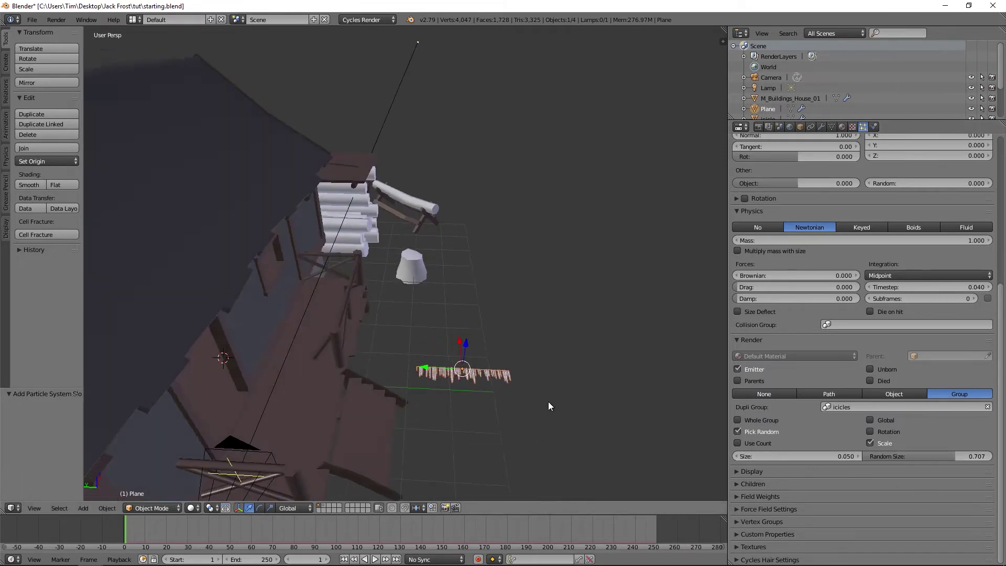
{"action": "scroll", "coordinate": [549, 401], "scroll_direction": "up", "scroll_amount": 3}
{"action": "scroll", "coordinate": [555, 398], "scroll_direction": "down", "scroll_amount": 2}
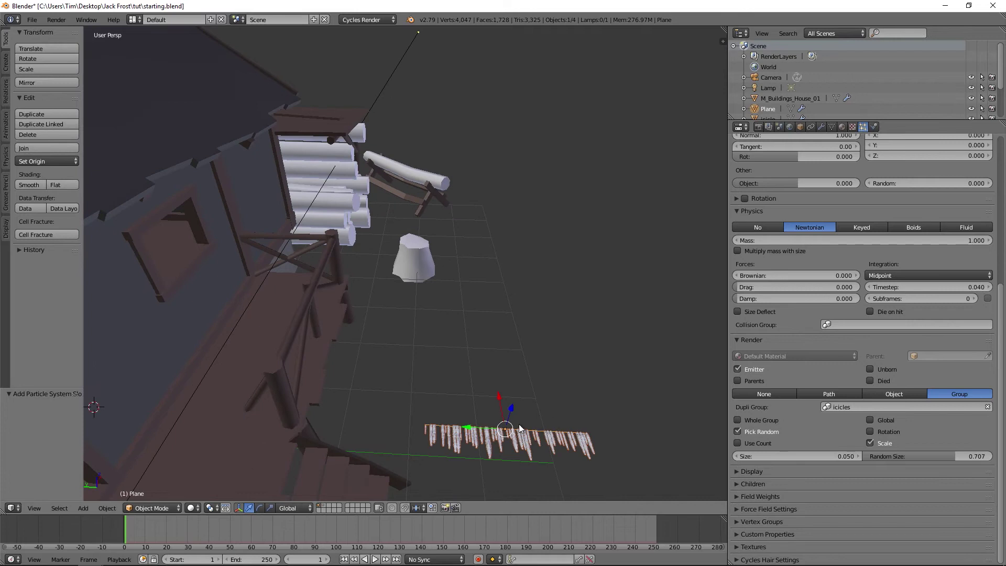
{"action": "left_click", "coordinate": [857, 456]}
{"action": "left_click", "coordinate": [856, 456]}
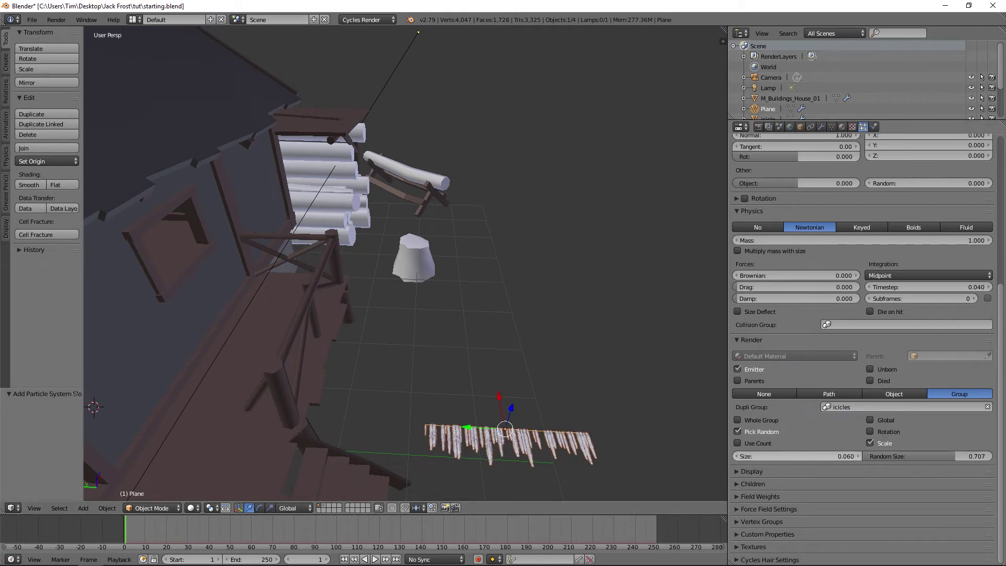
{"action": "scroll", "coordinate": [516, 403], "scroll_direction": "down", "scroll_amount": 2}
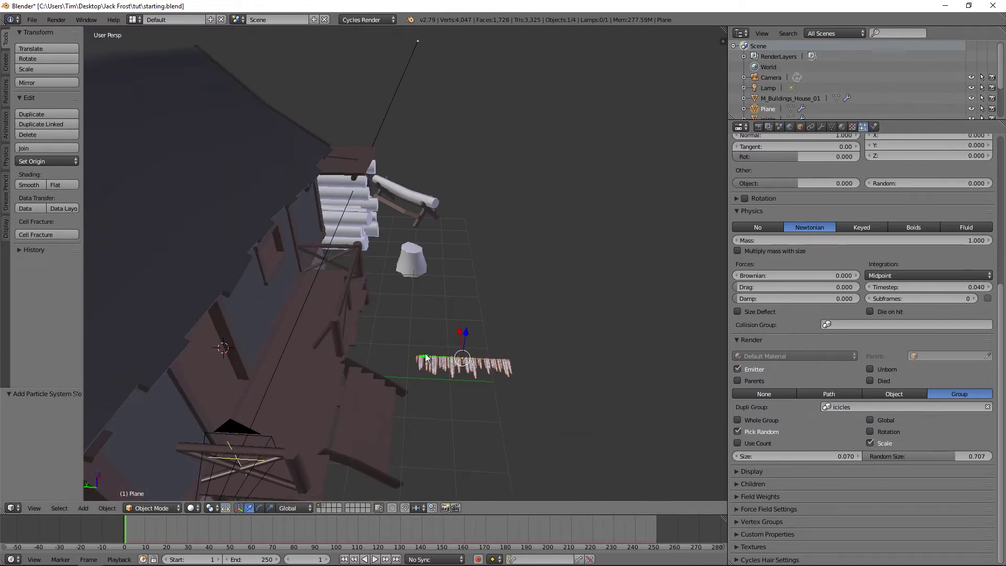
Enable particle rotation and set the initial orientation to Global Y, after trying Global Z
{"action": "middle_click_drag", "start_coordinate": [426, 358], "coordinate": [295, 333]}
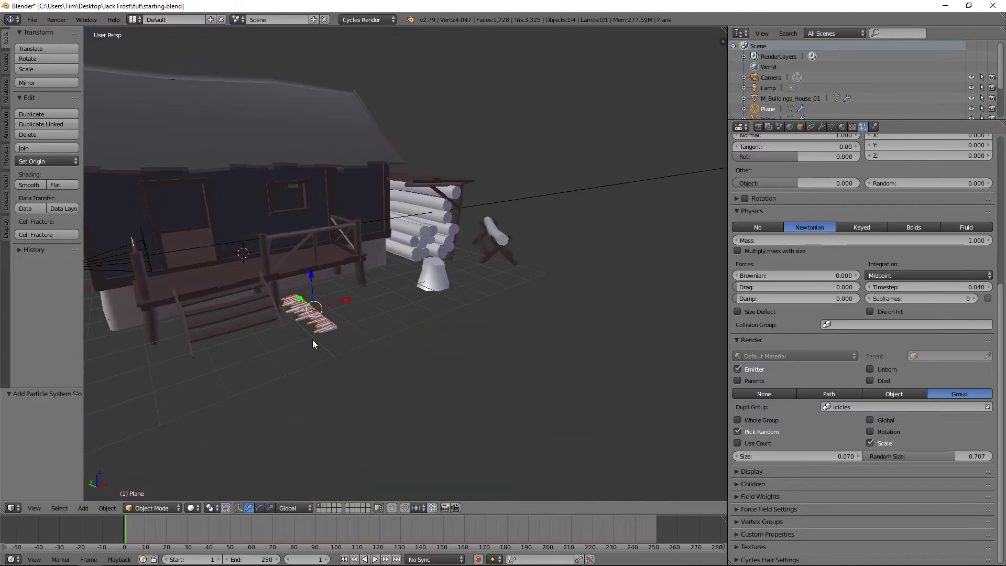
{"action": "scroll", "coordinate": [821, 275], "scroll_direction": "up", "scroll_amount": 10}
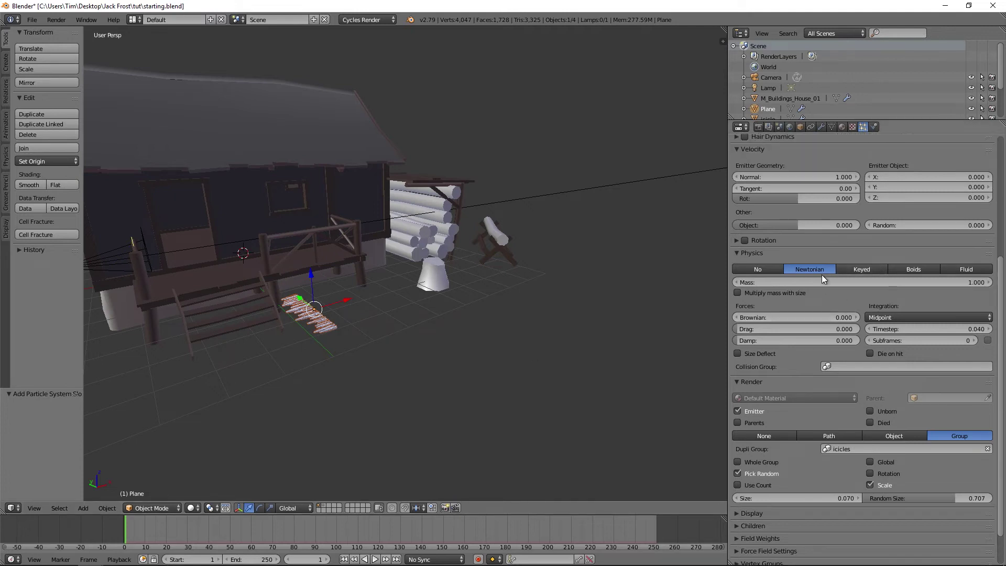
{"action": "left_click", "coordinate": [741, 408]}
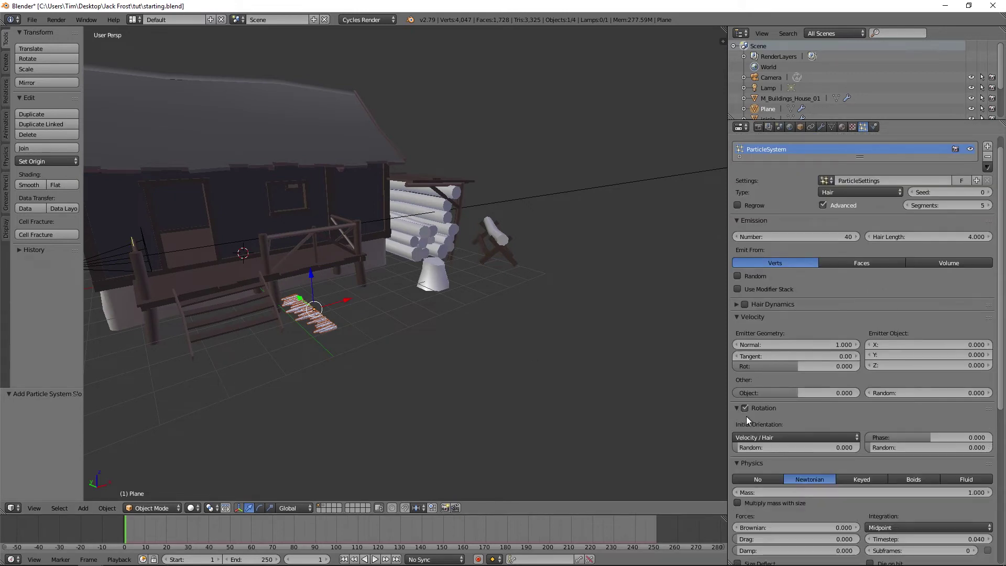
{"action": "scroll", "coordinate": [760, 382], "scroll_direction": "down", "scroll_amount": 4}
{"action": "left_click", "coordinate": [777, 353]}
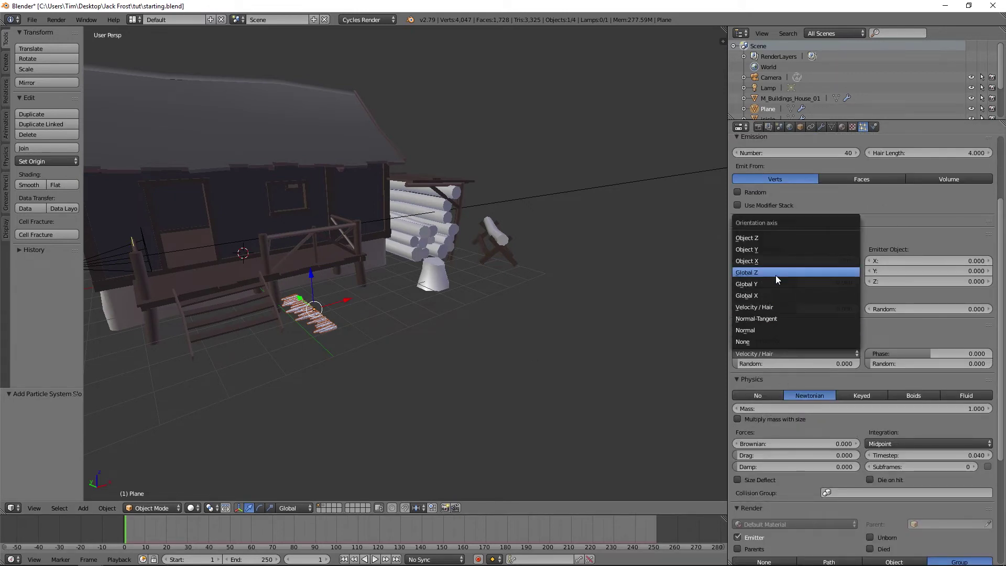
{"action": "left_click", "coordinate": [775, 273]}
{"action": "left_click", "coordinate": [776, 352]}
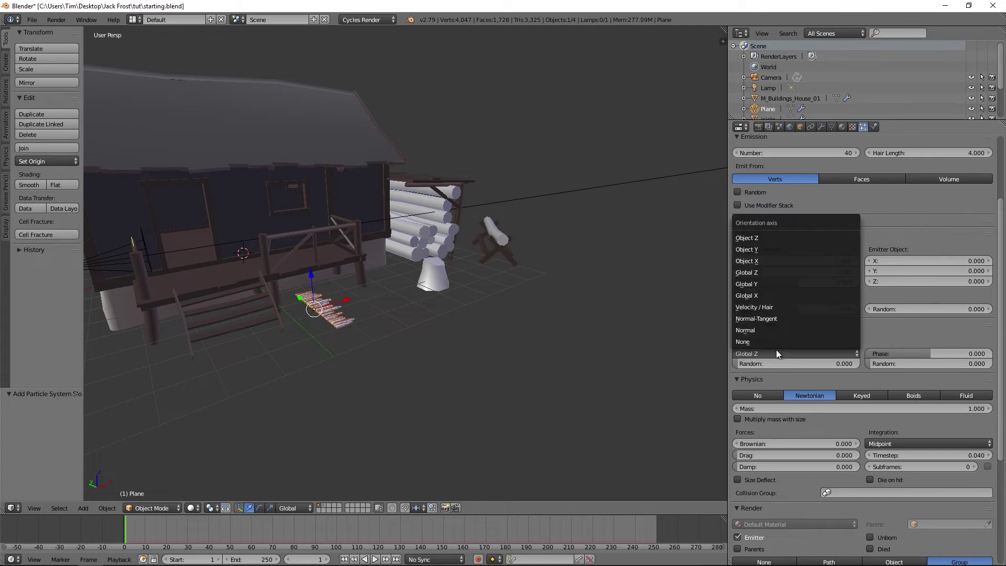
{"action": "left_click", "coordinate": [770, 284]}
Try tilting the icicle strip about the global X axis, rotate it back and clear its rotation
{"action": "middle_click_drag", "start_coordinate": [508, 355], "coordinate": [540, 297]}
{"action": "scroll", "coordinate": [504, 335], "scroll_direction": "up", "scroll_amount": 2}
{"action": "key", "text": "r"}
{"action": "key", "text": "x"}
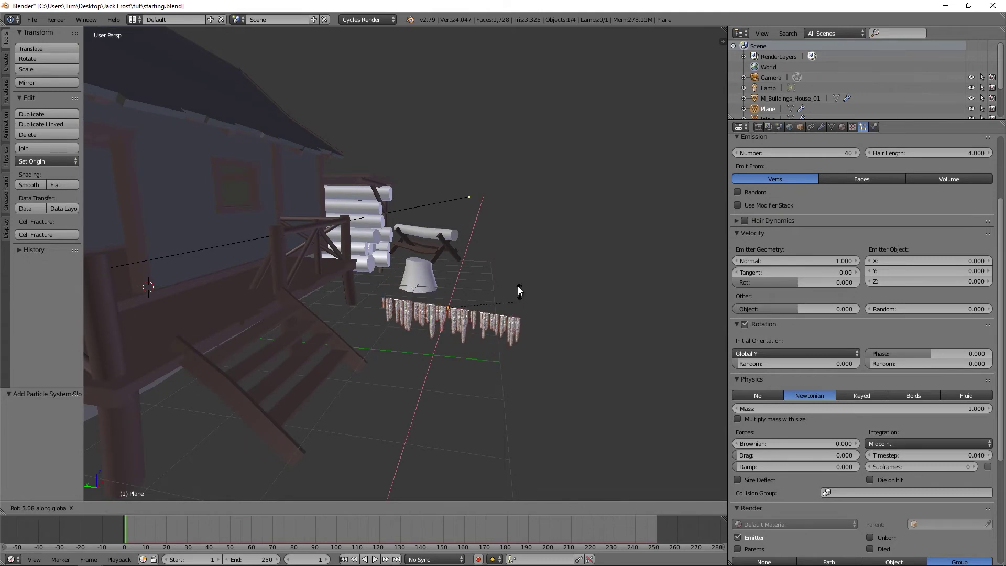
{"action": "left_click", "coordinate": [488, 347]}
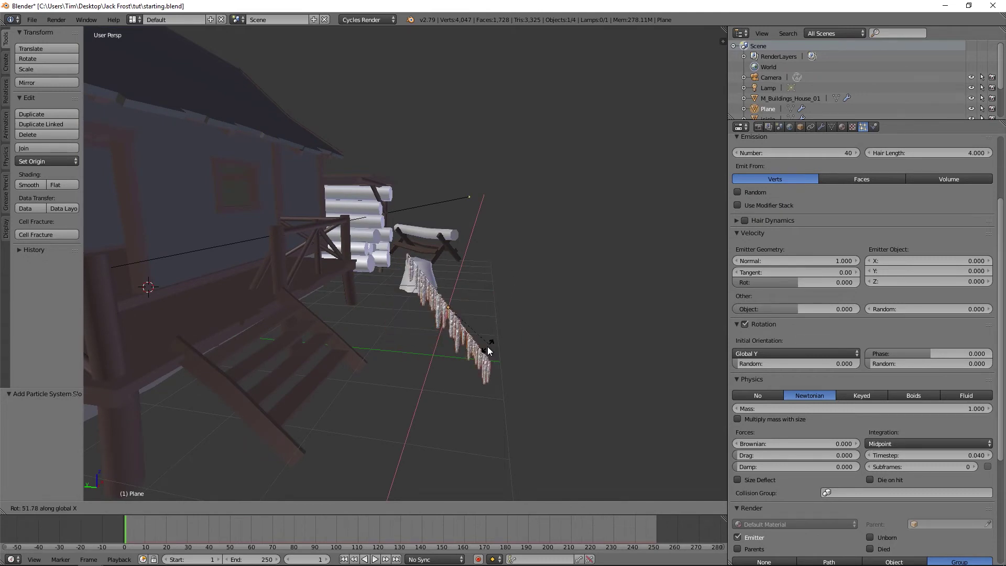
{"action": "middle_click_drag", "start_coordinate": [488, 347], "coordinate": [479, 310]}
{"action": "key", "text": "r"}
{"action": "key", "text": "x"}
{"action": "left_click", "coordinate": [444, 265]}
{"action": "middle_click_drag", "start_coordinate": [445, 266], "coordinate": [365, 316]}
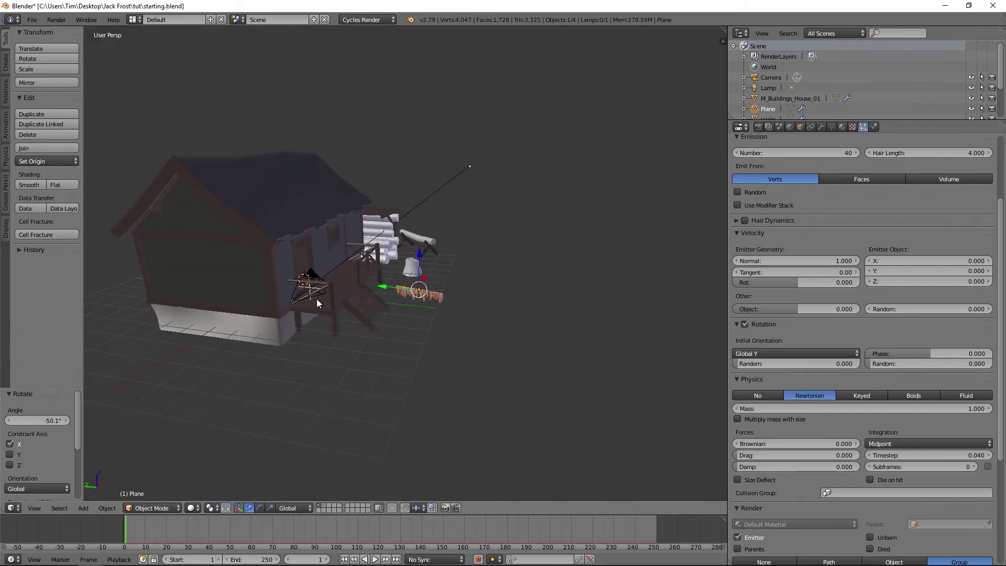
{"action": "scroll", "coordinate": [430, 321], "scroll_direction": "up", "scroll_amount": 3}
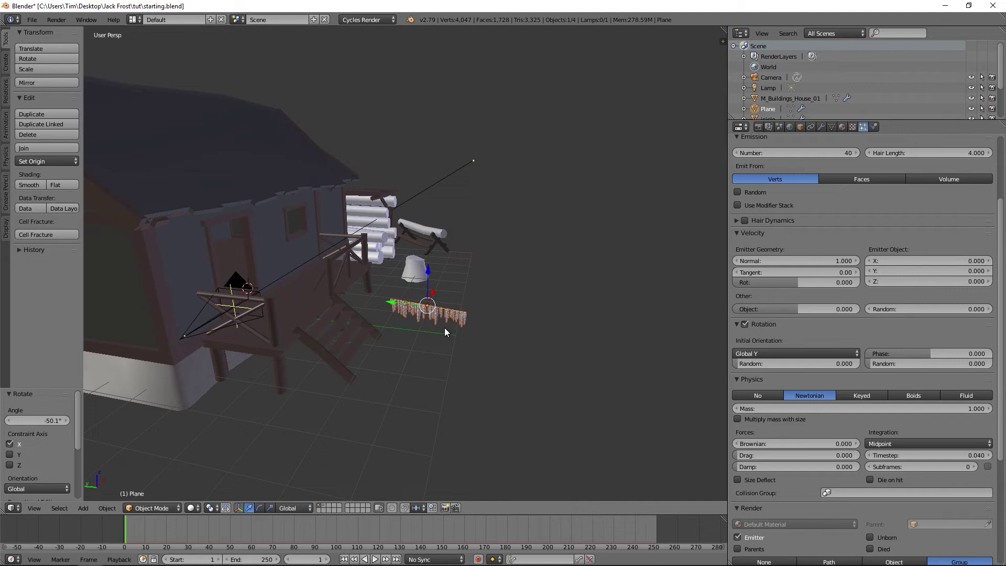
{"action": "key", "text": "alt+r"}
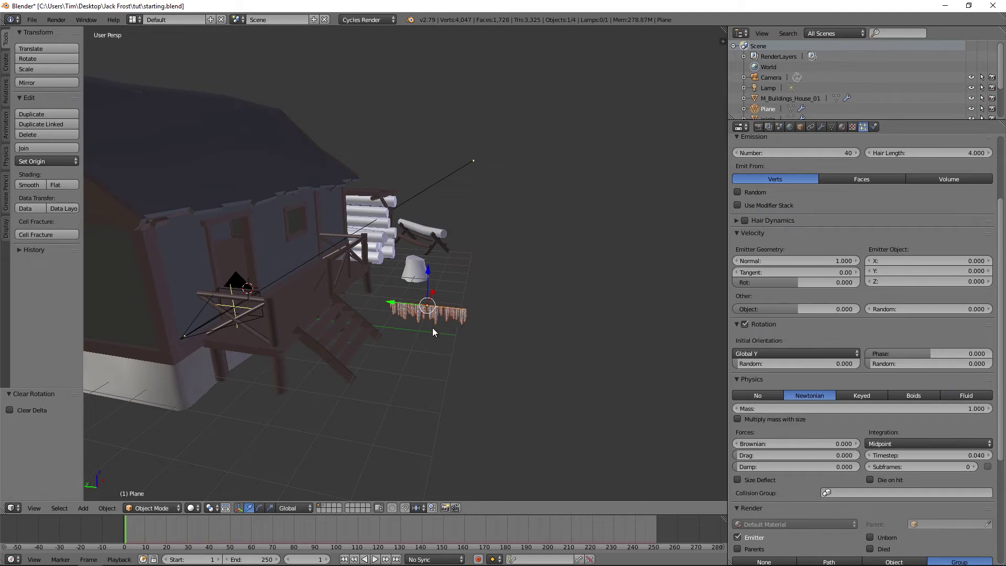
Move the icicle strip along X toward the porch, 1.906 along Y and 1.143 up along Z
{"action": "scroll", "coordinate": [433, 328], "scroll_direction": "down", "scroll_amount": 4}
{"action": "key", "text": "g"}
{"action": "key", "text": "x"}
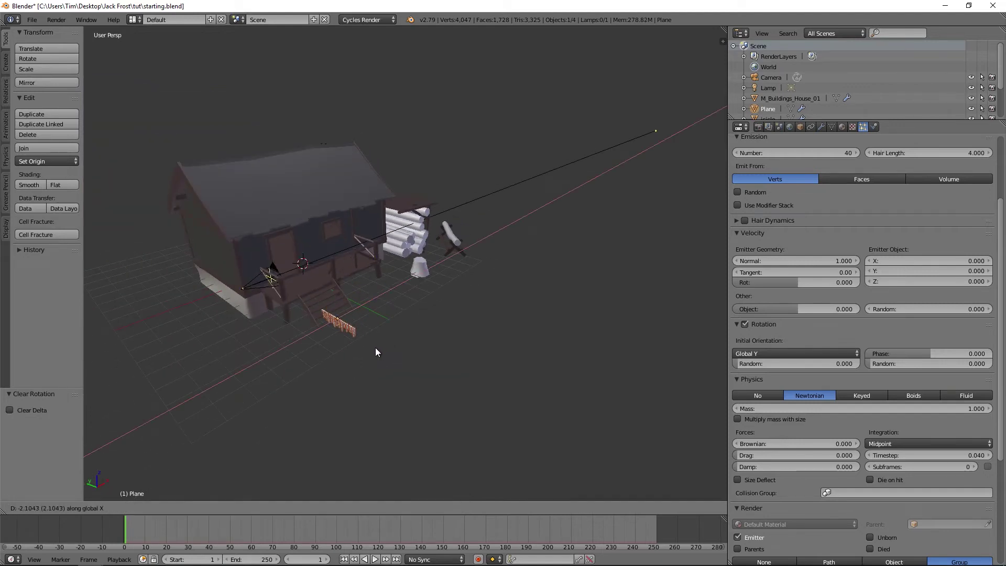
{"action": "left_click", "coordinate": [373, 349]}
{"action": "key", "text": "g"}
{"action": "key", "text": "y"}
{"action": "key", "text": "z"}
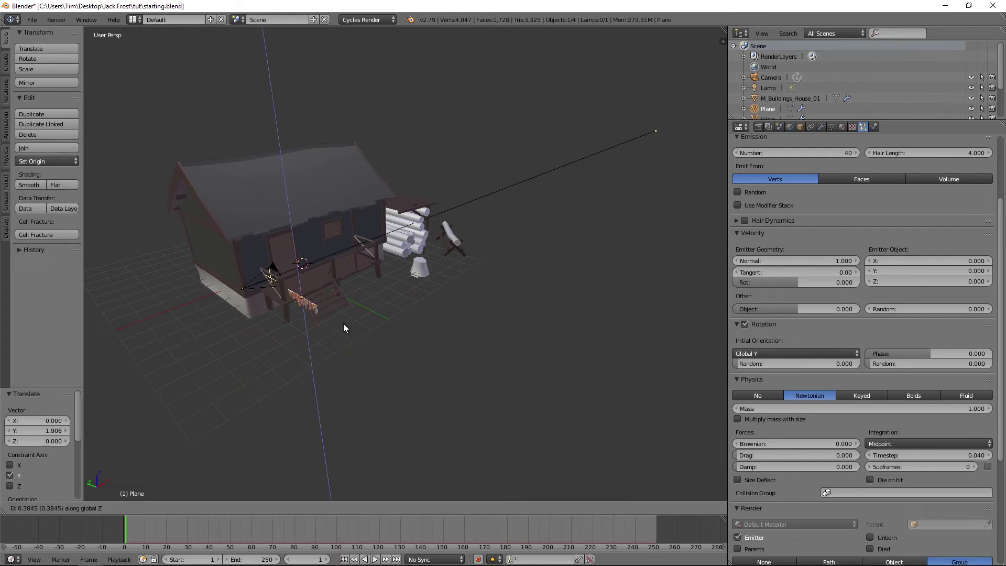
{"action": "left_click", "coordinate": [339, 316]}
{"action": "scroll", "coordinate": [371, 310], "scroll_direction": "up", "scroll_amount": 2}
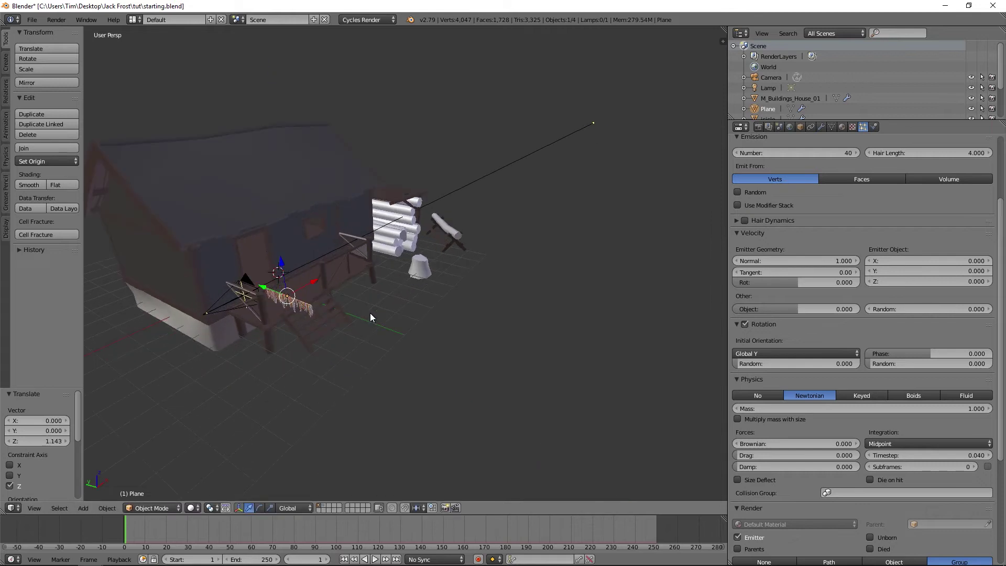
Disable the Subsurf modifier's viewport display on the source icicles on layer 2, and return to layer 1
{"action": "left_click", "coordinate": [821, 127]}
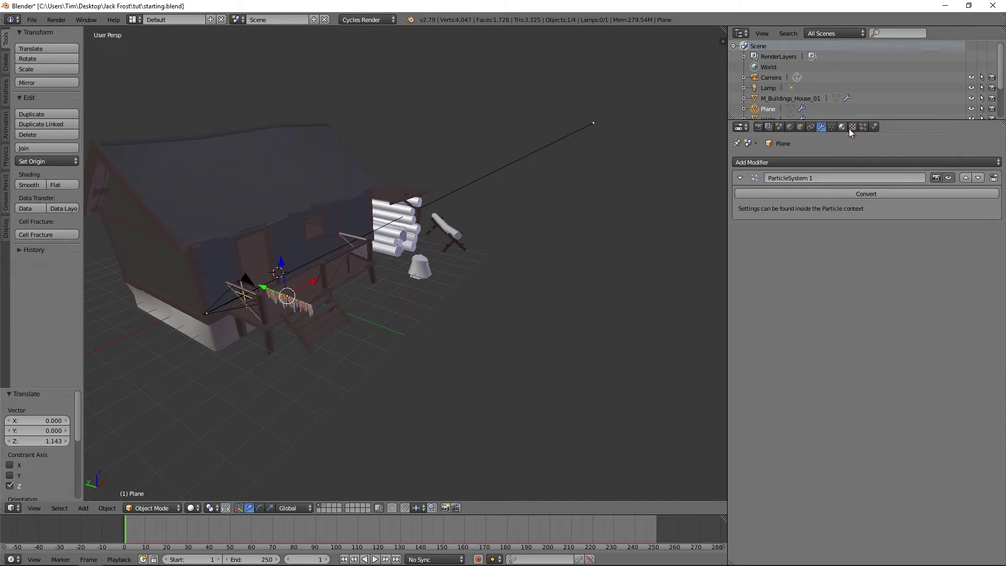
{"action": "left_click", "coordinate": [842, 127]}
{"action": "key", "text": "2"}
{"action": "right_click", "coordinate": [308, 283]}
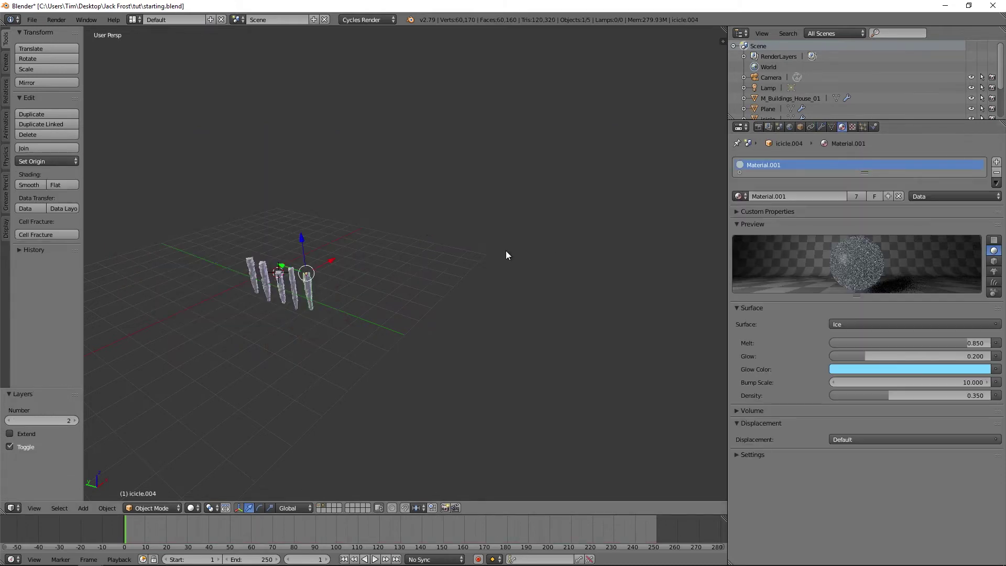
{"action": "left_click", "coordinate": [821, 127]}
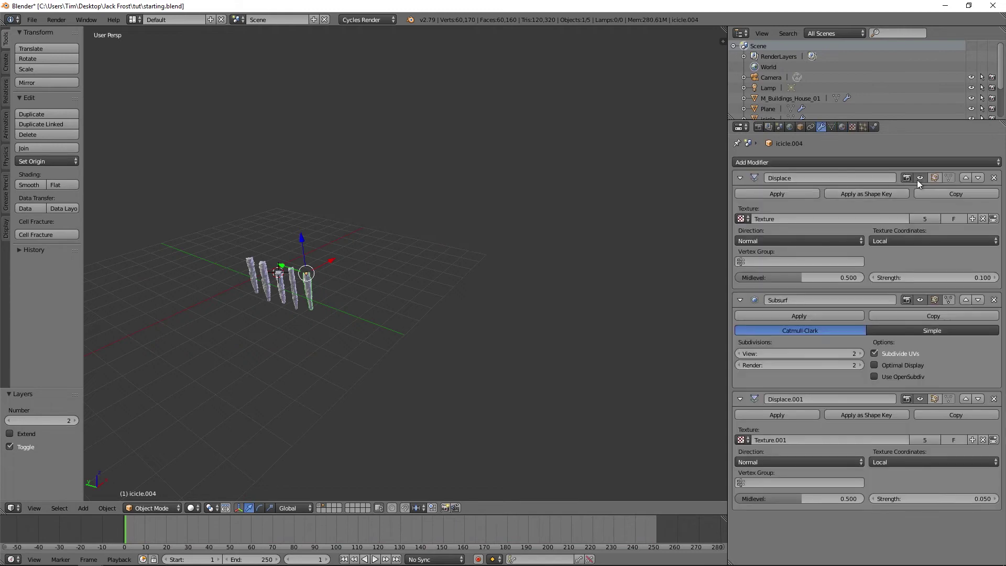
{"action": "left_click", "coordinate": [920, 300]}
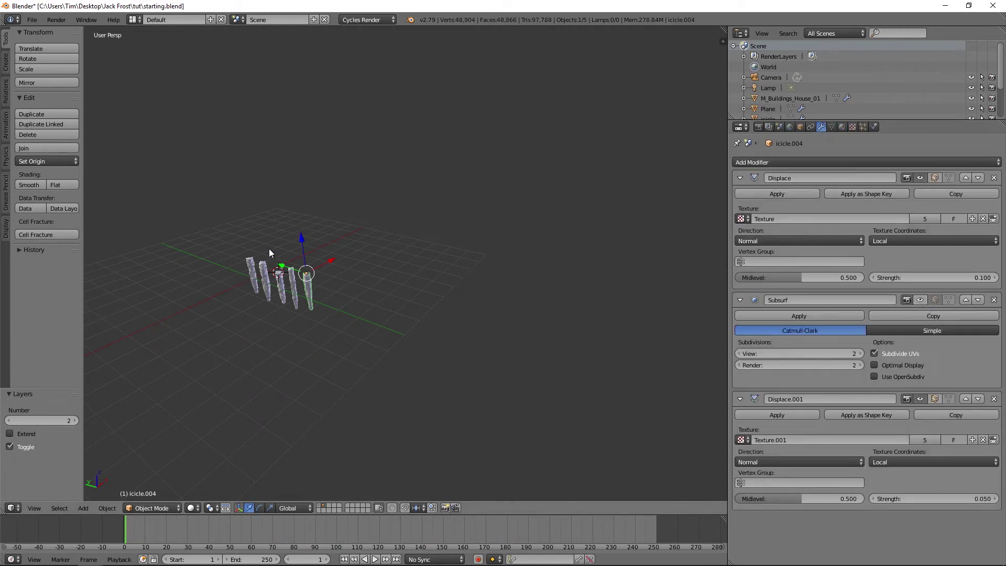
{"action": "right_click", "coordinate": [291, 283]}
{"action": "left_click", "coordinate": [920, 300]}
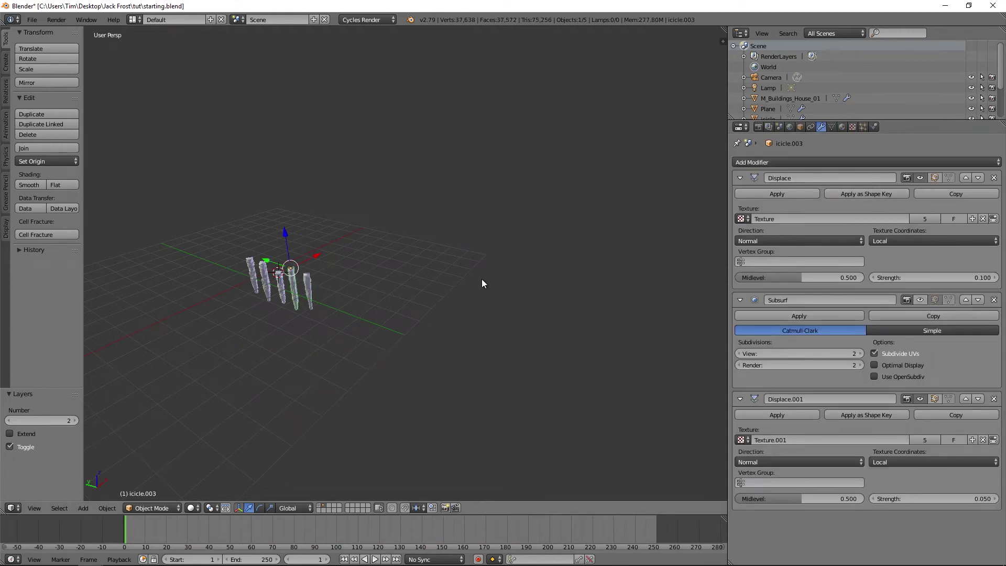
{"action": "key", "text": "1"}
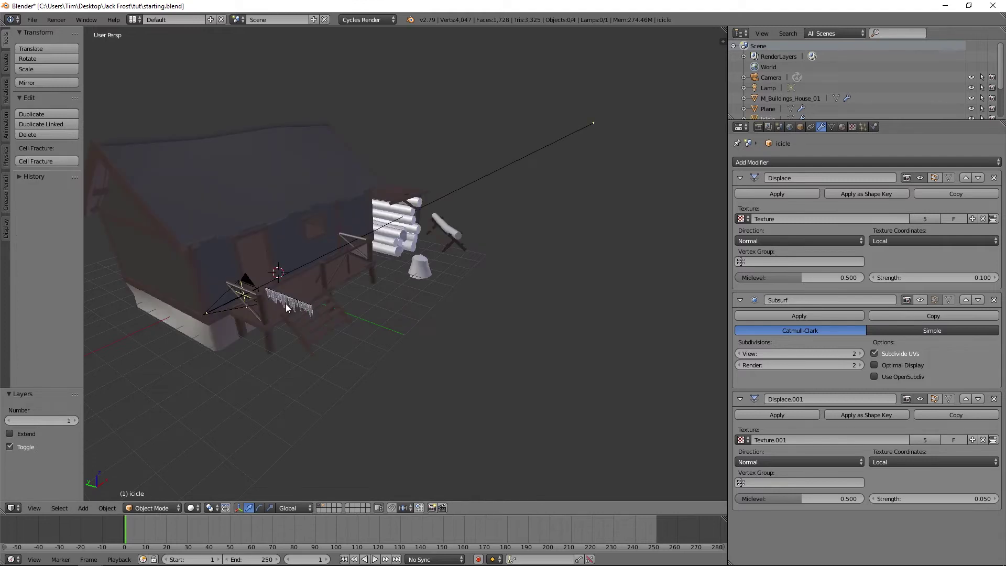
Move the icicle strip -0.403 along X and align it from above with the porch's end railing
{"action": "right_click", "coordinate": [294, 302]}
{"action": "middle_click_drag", "start_coordinate": [309, 297], "coordinate": [285, 303]}
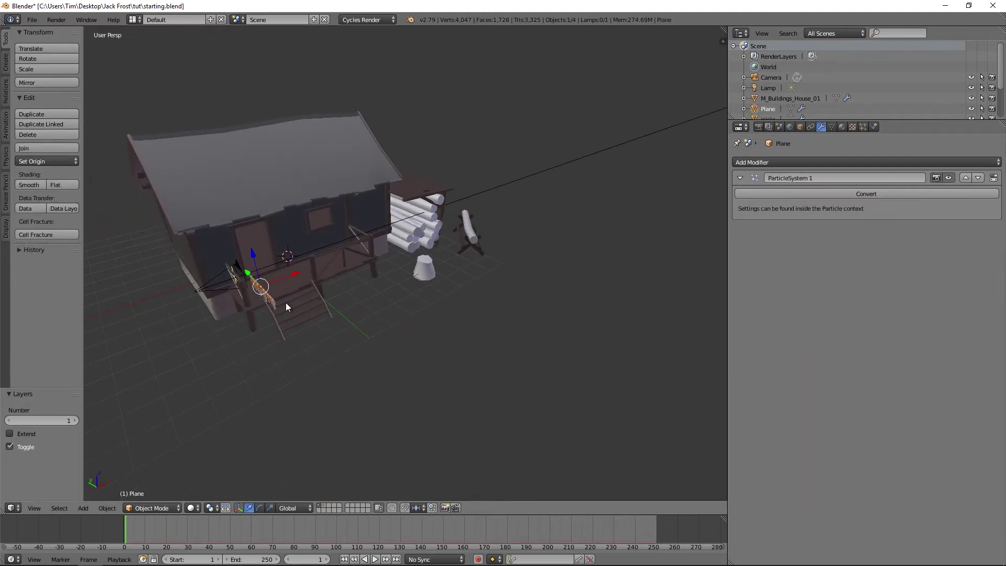
{"action": "key", "text": "g"}
{"action": "key", "text": "x"}
{"action": "left_click", "coordinate": [287, 297]}
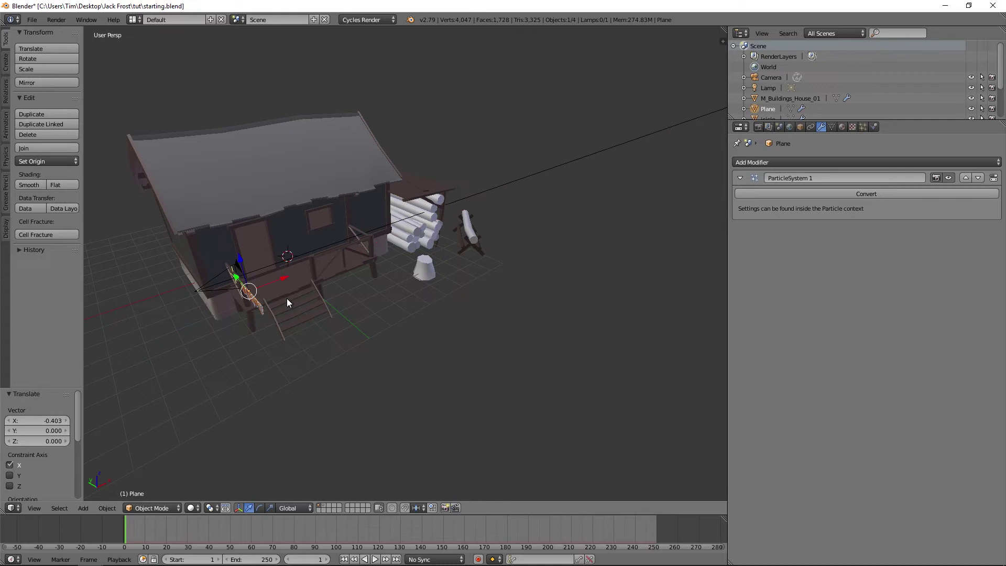
{"action": "key", "text": "KP_7"}
{"action": "scroll", "coordinate": [288, 303], "scroll_direction": "up", "scroll_amount": 7}
{"action": "key", "text": "g"}
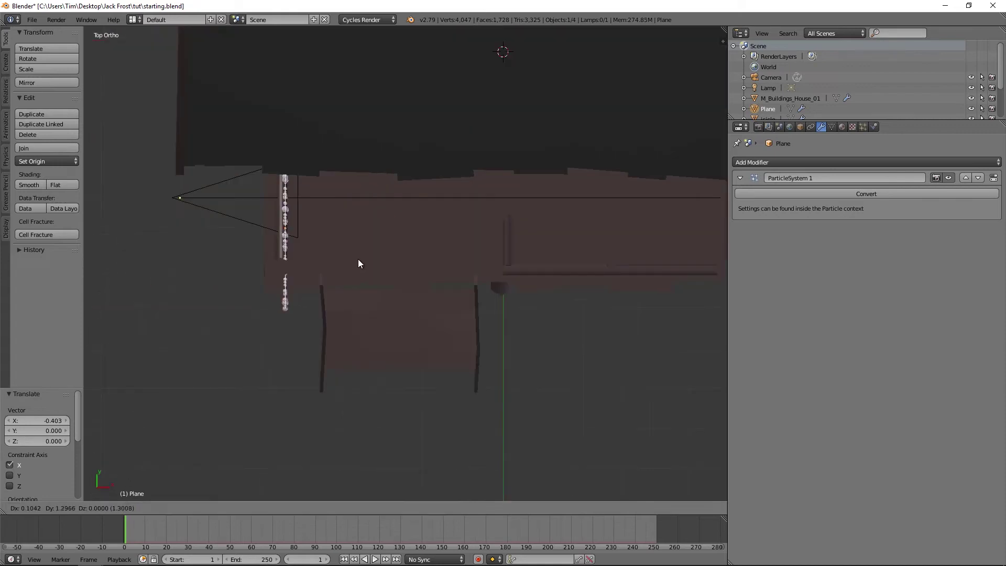
{"action": "left_click", "coordinate": [354, 256]}
Scale the icicle strip by 0.822 along Y and shift it along Y to fit between the railing posts
{"action": "scroll", "coordinate": [351, 306], "scroll_direction": "down", "scroll_amount": 2}
{"action": "middle_click_drag", "start_coordinate": [350, 307], "coordinate": [482, 266]}
{"action": "key", "text": "s"}
{"action": "left_click", "coordinate": [466, 260]}
{"action": "scroll", "coordinate": [445, 282], "scroll_direction": "up", "scroll_amount": 2}
{"action": "scroll", "coordinate": [446, 282], "scroll_direction": "up", "scroll_amount": 1}
{"action": "key", "text": "g"}
{"action": "key", "text": "y"}
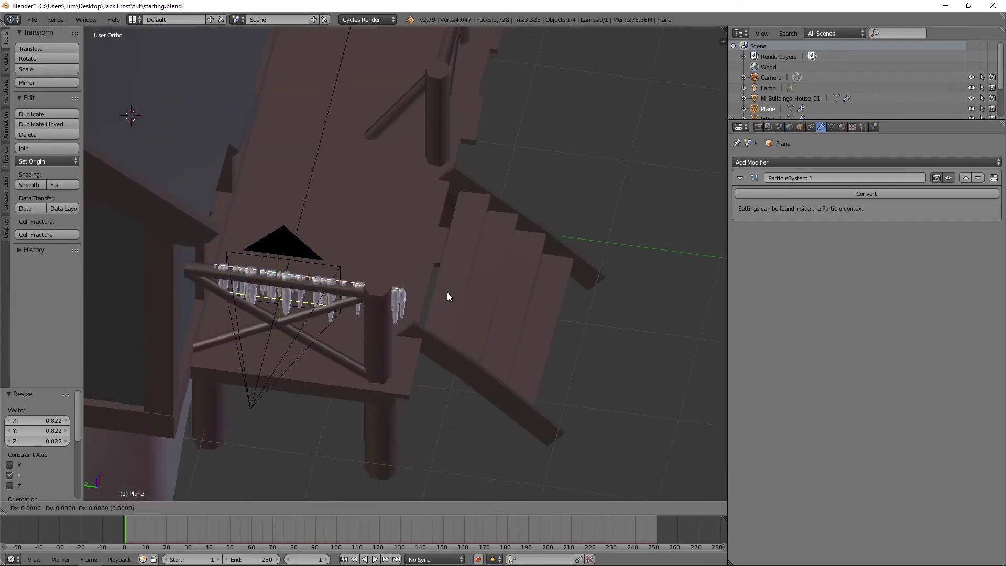
{"action": "left_click", "coordinate": [430, 304]}
Lower the icicle strip 0.058 along Z into the handrail and scale it down by 0.775 and by 0.954
{"action": "key", "text": "g"}
{"action": "key", "text": "z"}
{"action": "left_click", "coordinate": [451, 307]}
{"action": "middle_click_drag", "start_coordinate": [451, 307], "coordinate": [465, 268]}
{"action": "scroll", "coordinate": [465, 269], "scroll_direction": "up", "scroll_amount": 4}
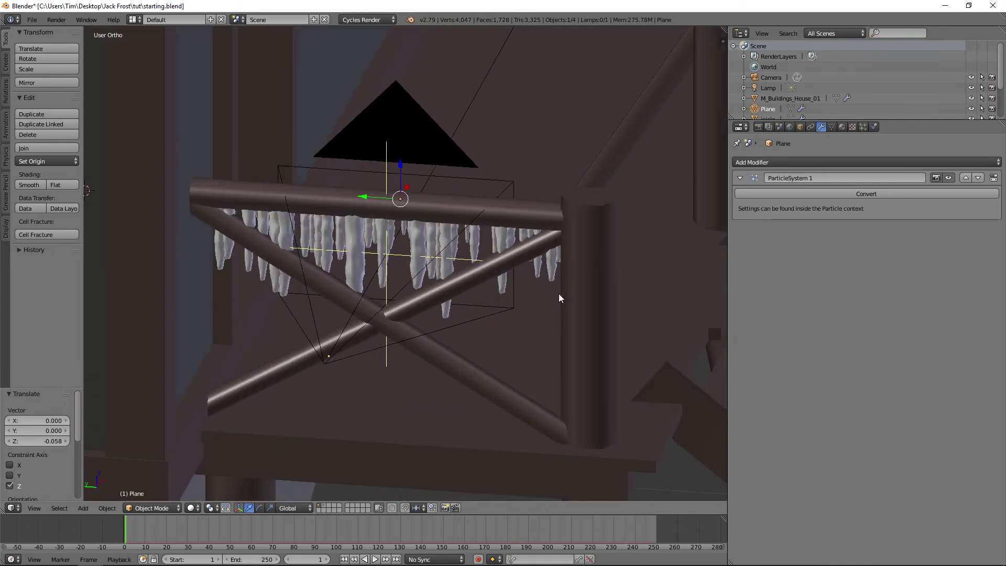
{"action": "key", "text": "s"}
{"action": "left_click", "coordinate": [522, 296]}
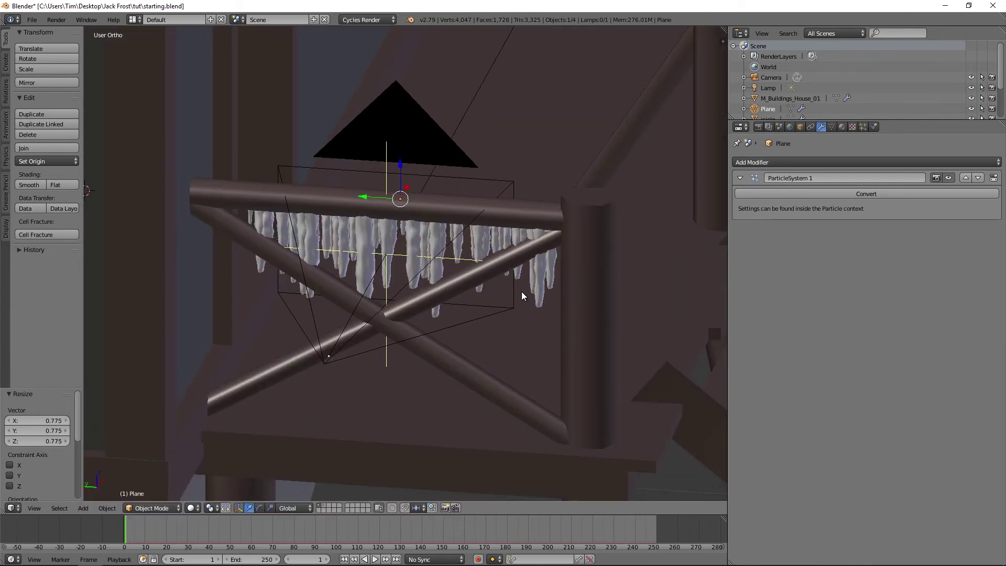
{"action": "key", "text": "s"}
{"action": "left_click", "coordinate": [558, 300]}
Shift the icicle strip 0.039 along Y under the handrail and scale it down slightly
{"action": "key", "text": "g"}
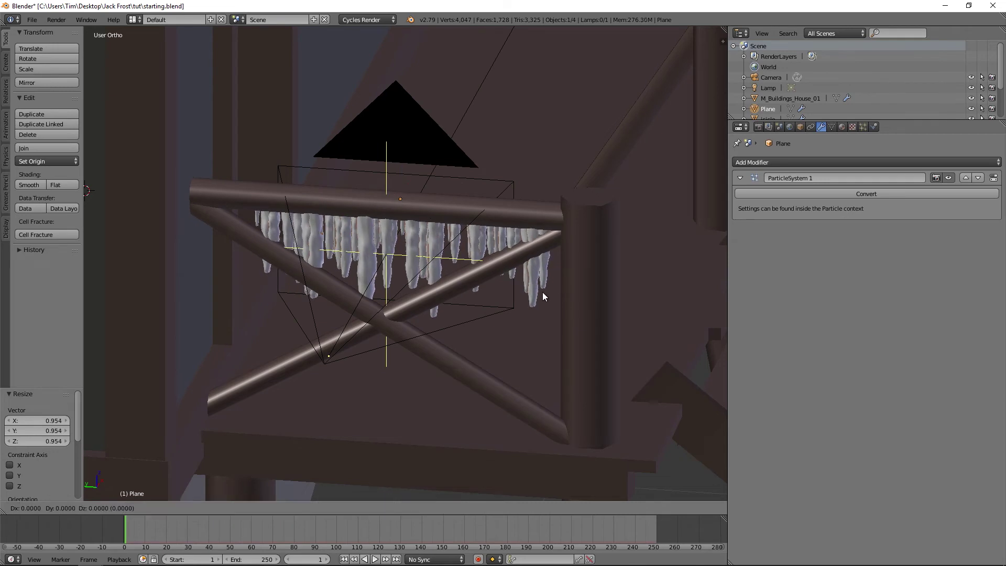
{"action": "key", "text": "y"}
{"action": "right_click", "coordinate": [532, 294]}
{"action": "key", "text": "s"}
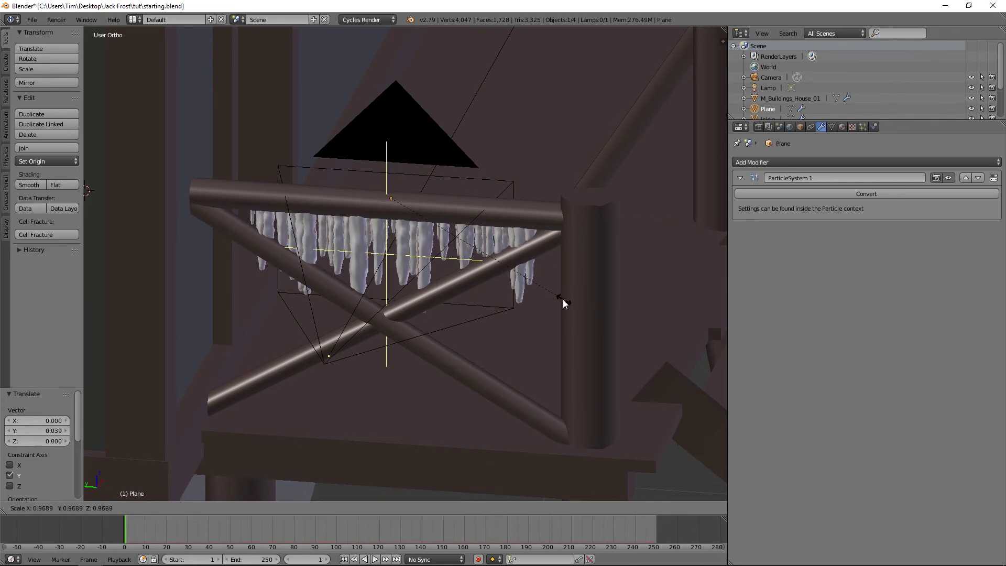
{"action": "left_click", "coordinate": [552, 298]}
{"action": "key", "text": "s"}
{"action": "left_click", "coordinate": [550, 297]}
Lower the icicle strip 0.016 along Z beneath the handrail
{"action": "key", "text": "g"}
{"action": "key", "text": "z"}
{"action": "left_click", "coordinate": [551, 302]}
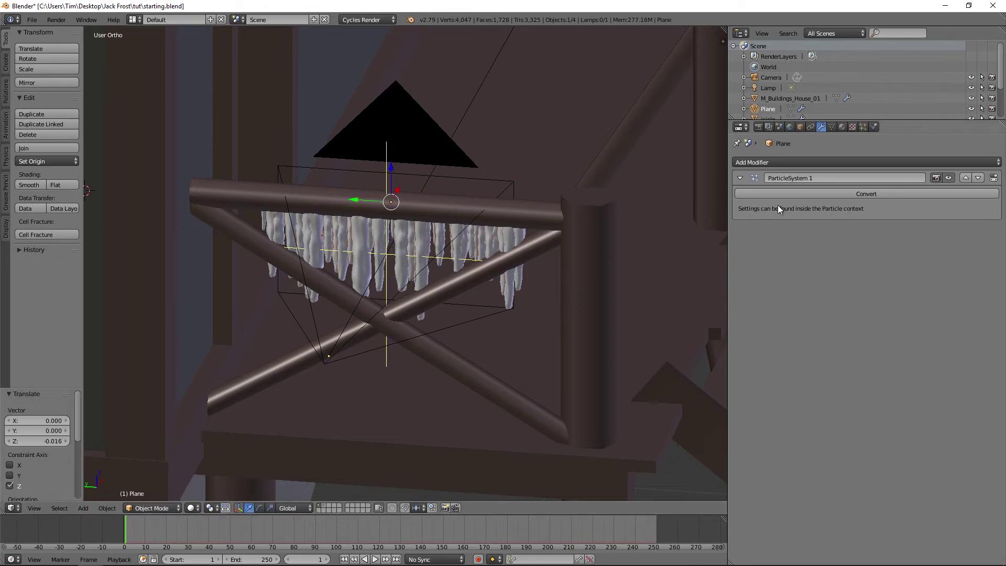
Reduce the icicle particle size to 0.040 in the particle render settings
{"action": "left_click", "coordinate": [862, 127]}
{"action": "scroll", "coordinate": [808, 446], "scroll_direction": "down", "scroll_amount": 10}
{"action": "scroll", "coordinate": [808, 446], "scroll_direction": "down", "scroll_amount": 2}
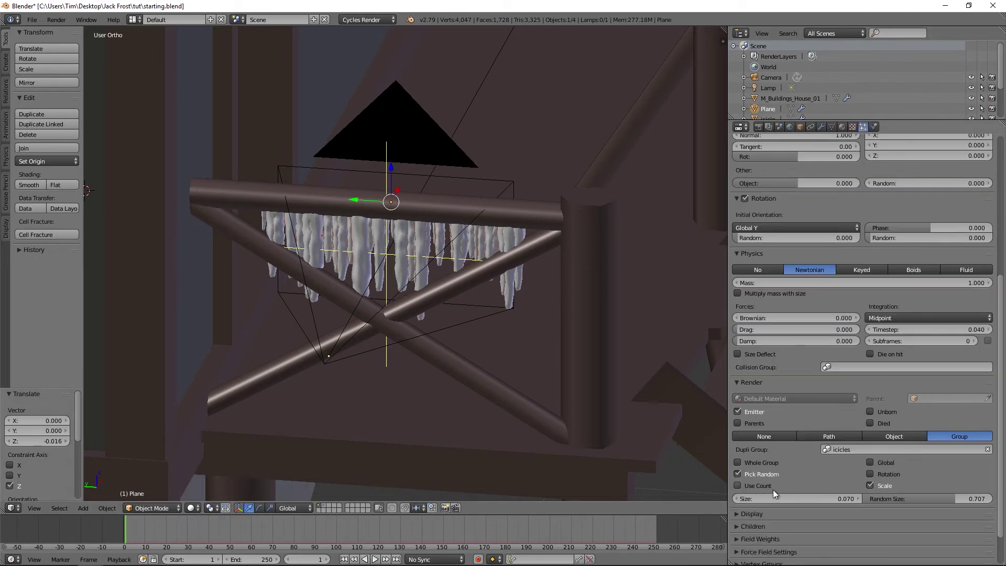
{"action": "left_click", "coordinate": [739, 499]}
{"action": "left_click", "coordinate": [739, 499]}
{"action": "left_click_drag", "start_coordinate": [797, 499], "coordinate": [786, 498]}
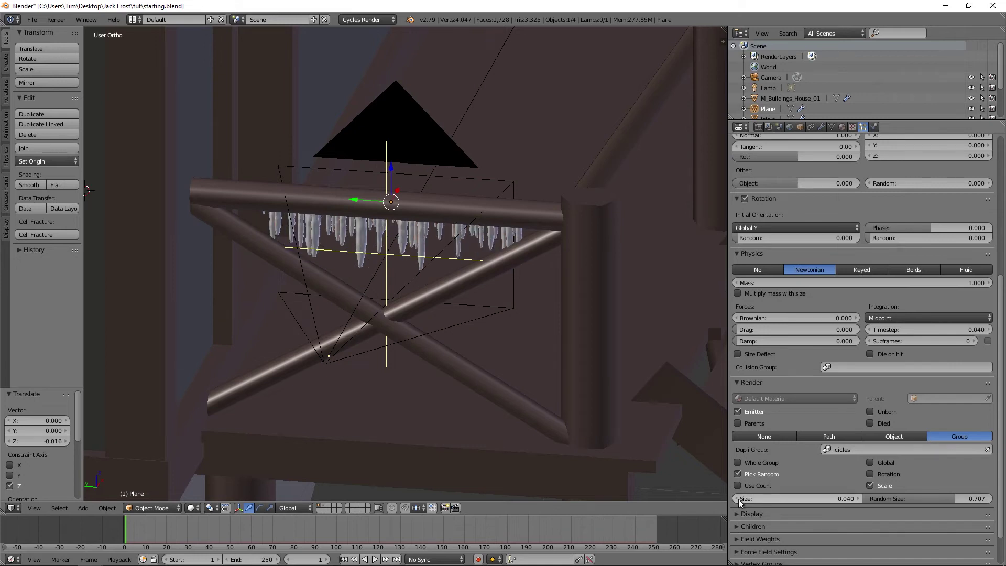
Switch to the camera's perspective view and scale the icicle strip by 0.883 along Y
{"action": "key", "text": "KP_5"}
{"action": "scroll", "coordinate": [406, 243], "scroll_direction": "up", "scroll_amount": 3}
{"action": "key", "text": "KP_0"}
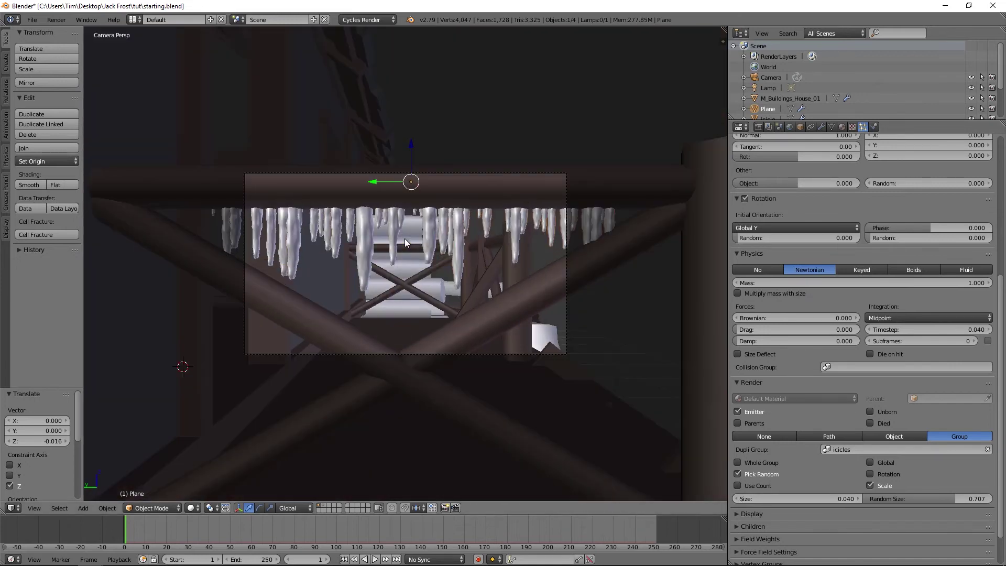
{"action": "key", "text": "s"}
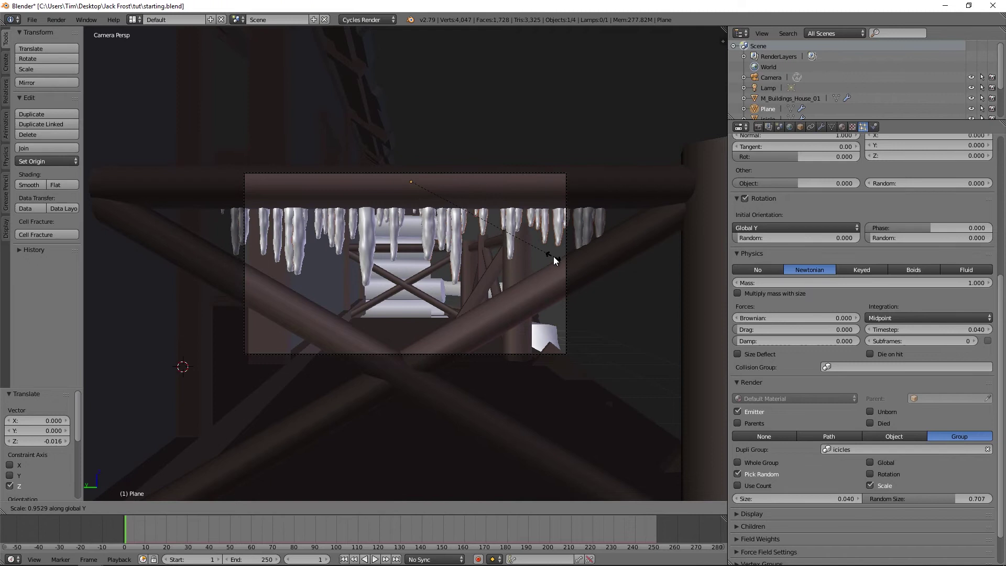
{"action": "key", "text": "y"}
{"action": "left_click", "coordinate": [550, 259]}
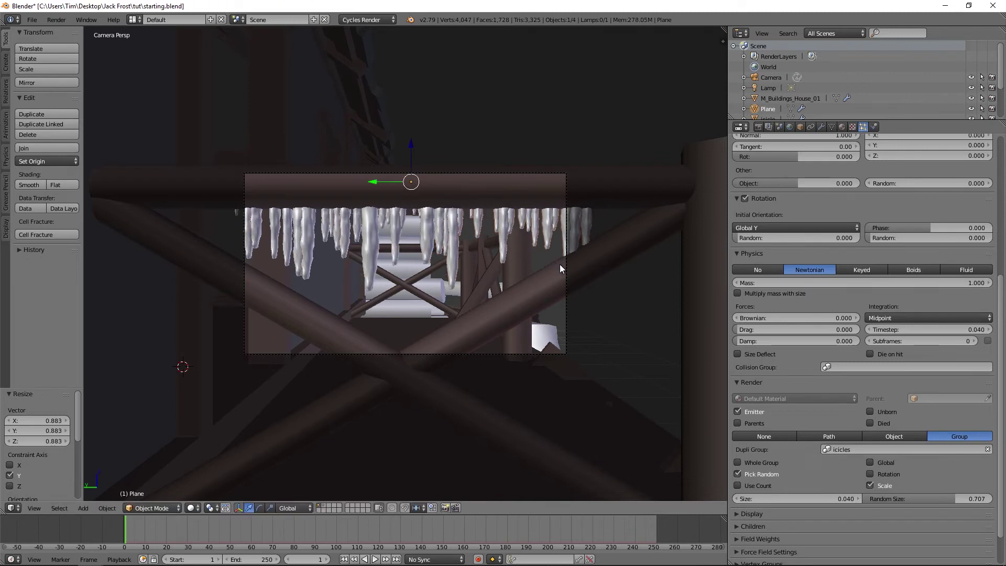
Set the particles' random size to 0.778 and lower the icicle strip 0.029 along Z
{"action": "left_click_drag", "start_coordinate": [922, 499], "coordinate": [953, 498]}
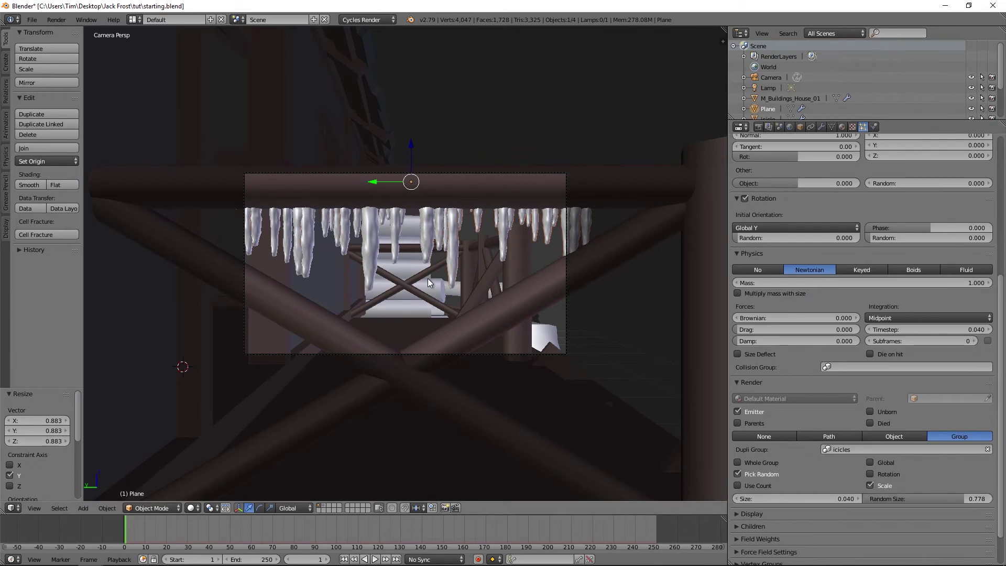
{"action": "key", "text": "g"}
{"action": "key", "text": "z"}
{"action": "left_click", "coordinate": [436, 377]}
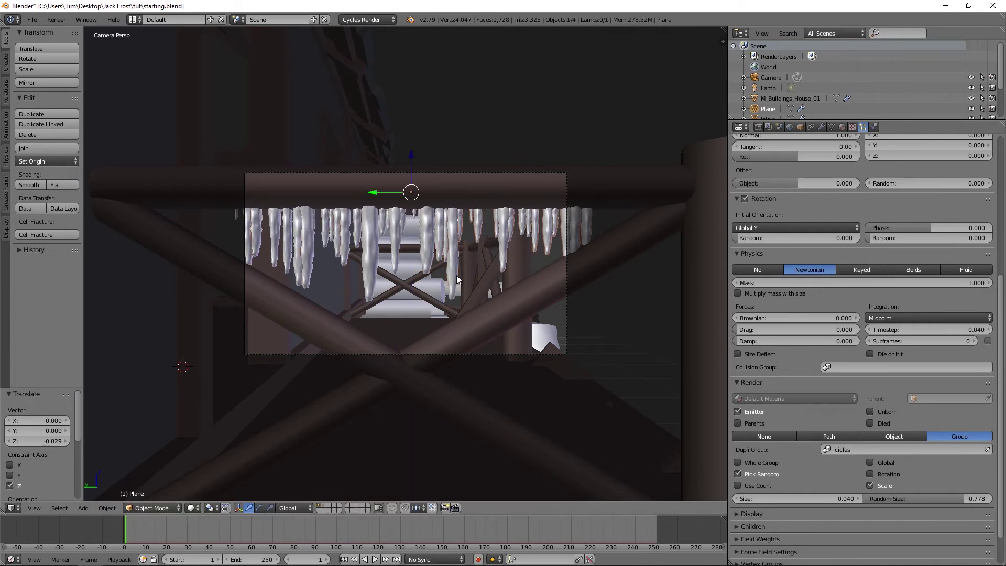
Duplicate the icicle strip 0.296 lower along Z and rotate the copy 26.9° about X to follow the diagonal brace
{"action": "key", "text": "shift+d"}
{"action": "right_click", "coordinate": [454, 269]}
{"action": "key", "text": "g"}
{"action": "key", "text": "z"}
{"action": "left_click", "coordinate": [475, 327]}
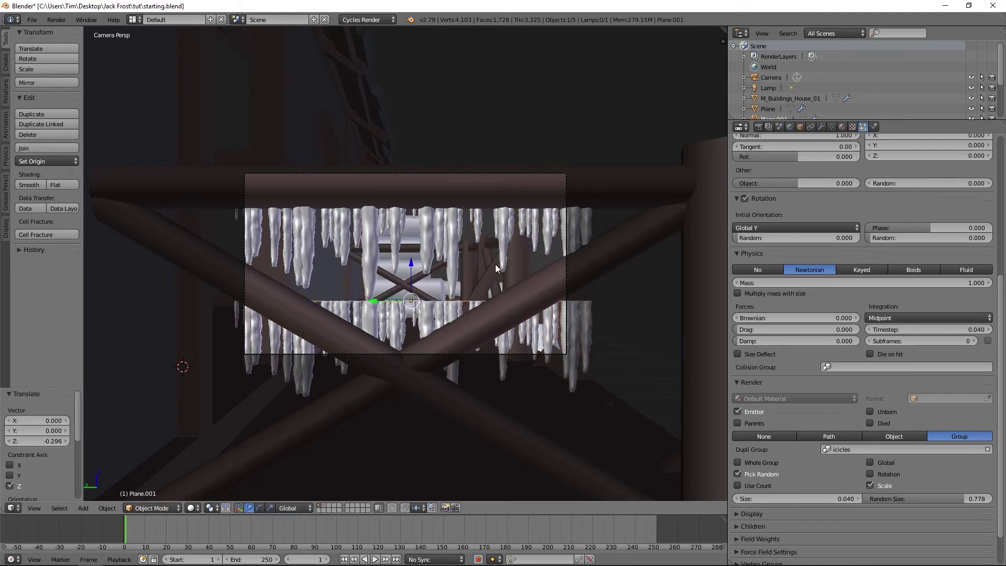
{"action": "key", "text": "r"}
{"action": "key", "text": "x"}
{"action": "left_click", "coordinate": [502, 305]}
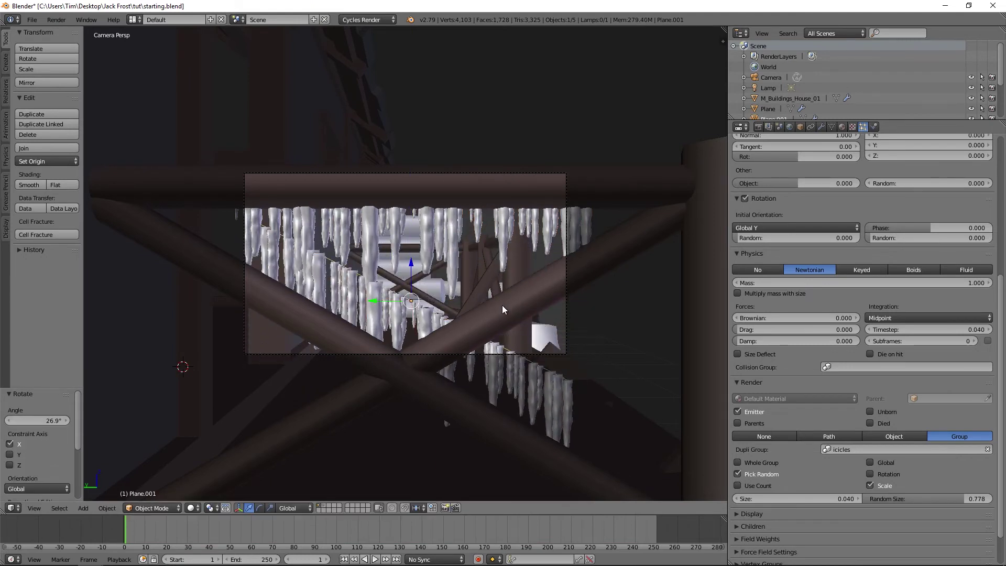
Move the tilted icicle strip 0.296 along Y toward the upper end of the diagonal brace
{"action": "middle_click_drag", "start_coordinate": [486, 287], "coordinate": [473, 317]}
{"action": "key", "text": "g"}
{"action": "key", "text": "y"}
{"action": "left_click", "coordinate": [424, 281]}
{"action": "scroll", "coordinate": [425, 280], "scroll_direction": "up", "scroll_amount": 5}
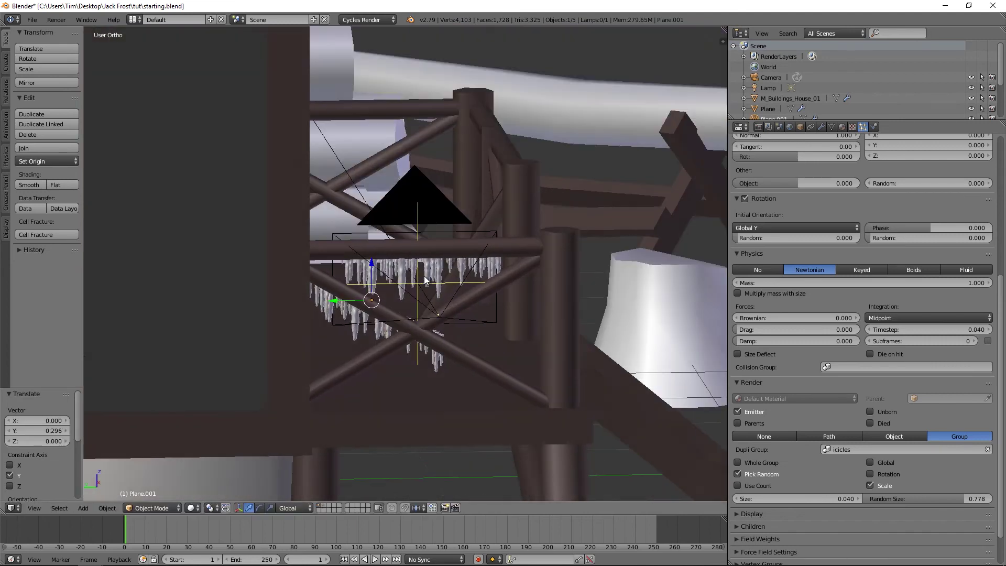
Rotate the tilted icicle strip slightly about X, lower it 0.024 along Z, and return to the camera view
{"action": "middle_click_drag", "start_coordinate": [425, 281], "coordinate": [419, 275]}
{"action": "key", "text": "r"}
{"action": "key", "text": "x"}
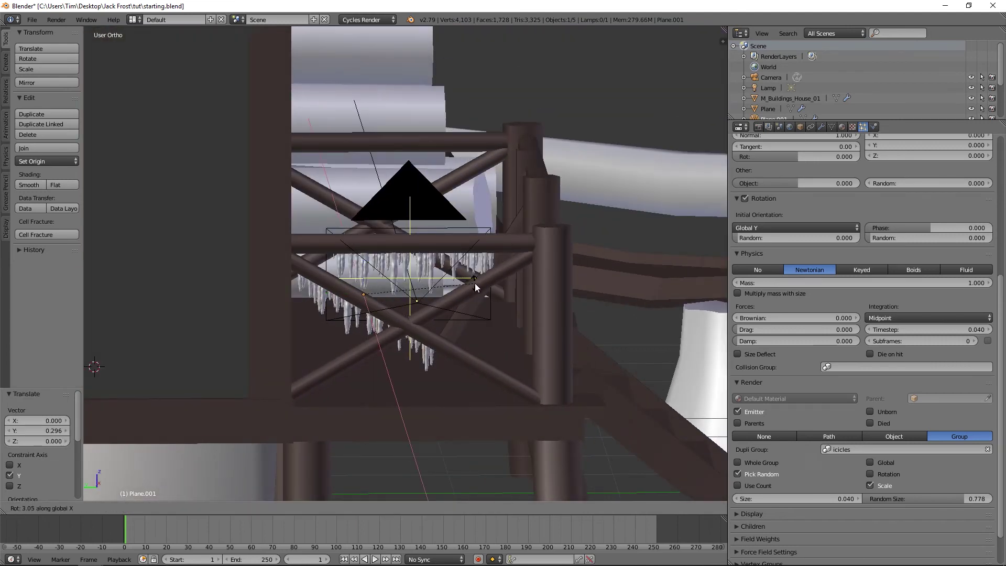
{"action": "key", "text": "g"}
{"action": "key", "text": "z"}
{"action": "left_click", "coordinate": [467, 288]}
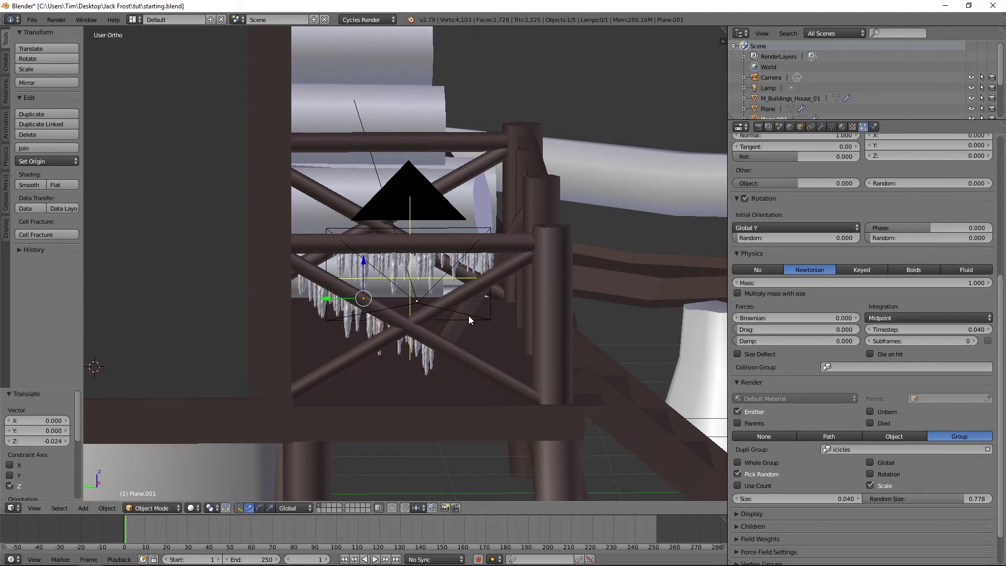
{"action": "key", "text": "KP_0"}
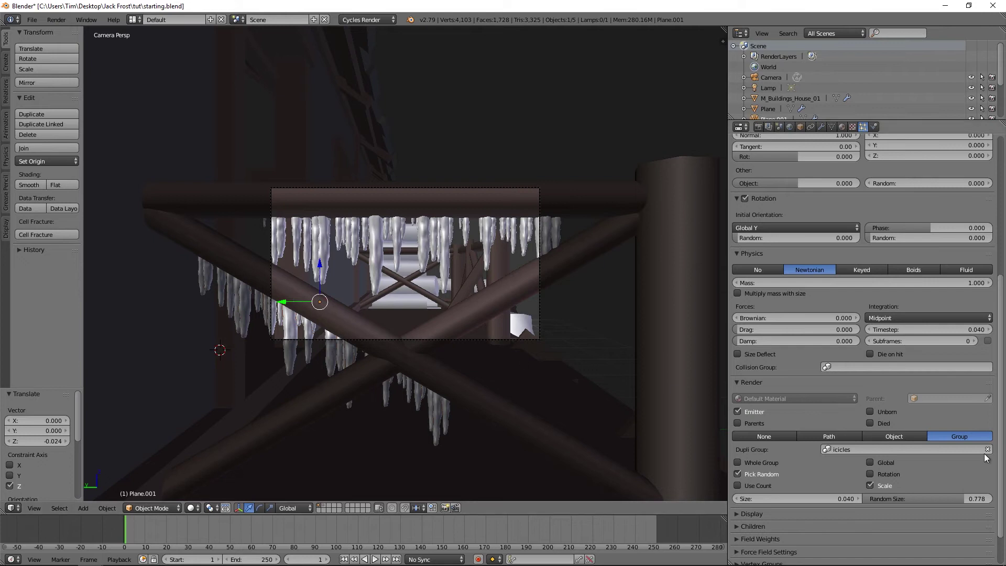
Duplicate the tilted icicle strip -0.554 along Y and rotate the copy -58.4° about X to match the opposite brace
{"action": "key", "text": "shift+d"}
{"action": "key", "text": "y"}
{"action": "left_click", "coordinate": [574, 330]}
{"action": "key", "text": "r"}
{"action": "key", "text": "x"}
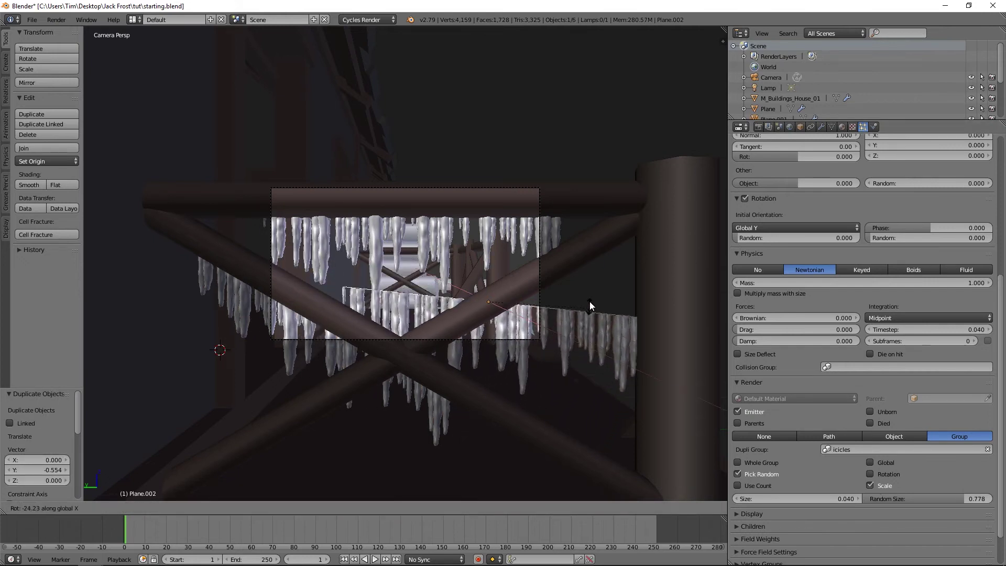
{"action": "left_click", "coordinate": [575, 252]}
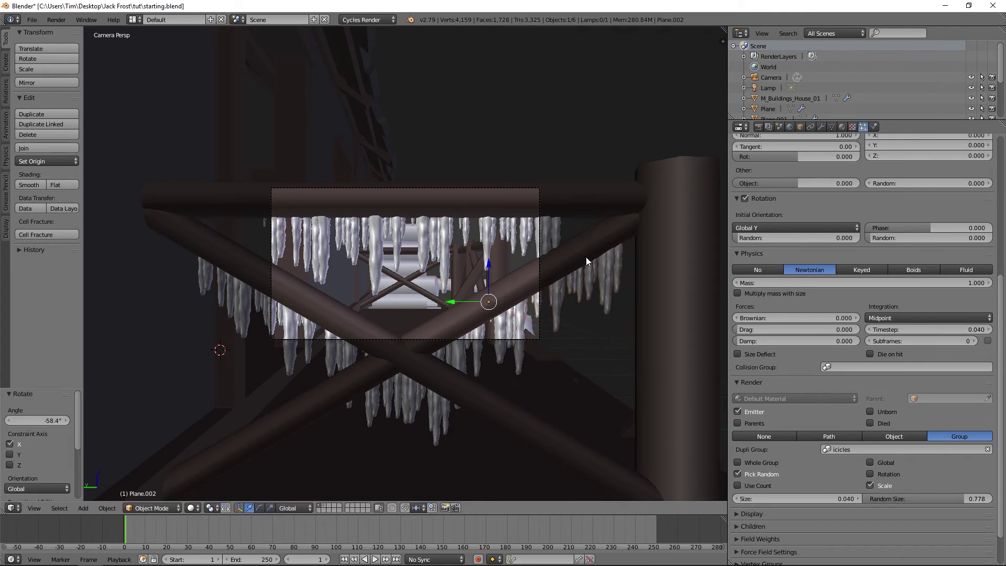
Move the new strip 0.155 along Y and -0.113 along Z, and the first tilted strip -0.086 along Y and -0.067 along Z
{"action": "key", "text": "g"}
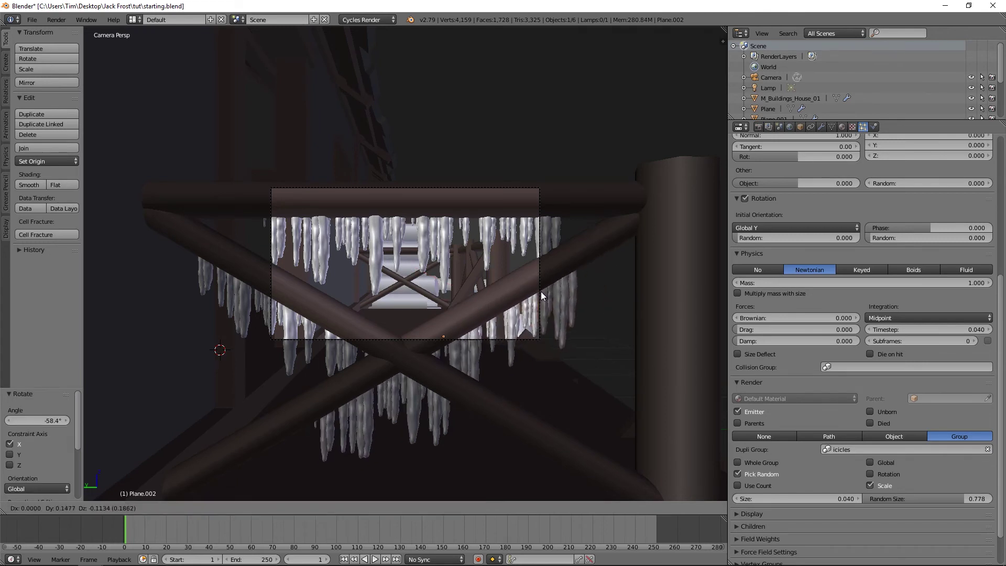
{"action": "left_click", "coordinate": [538, 292]}
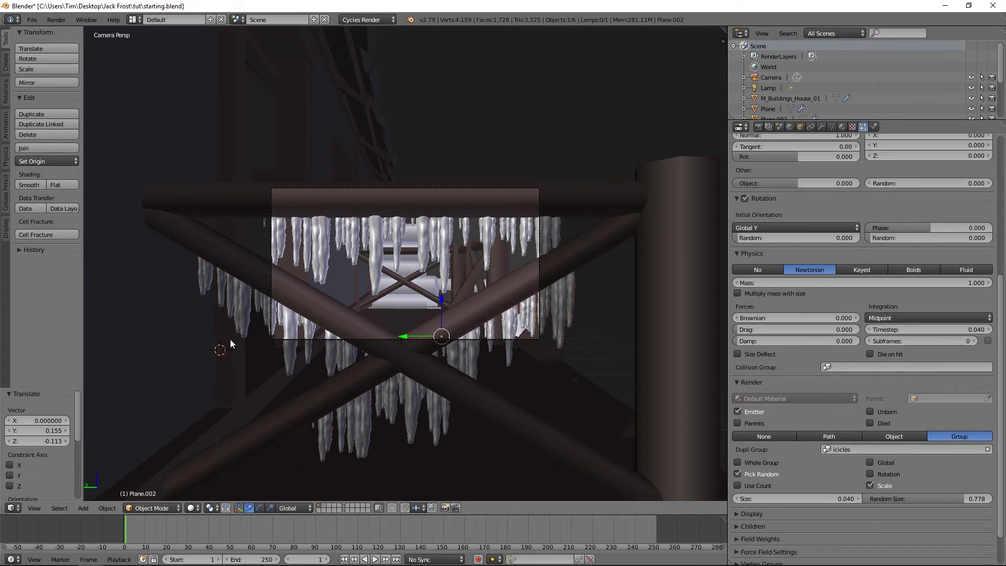
{"action": "right_click", "coordinate": [294, 321]}
{"action": "right_click", "coordinate": [293, 322]}
{"action": "key", "text": "g"}
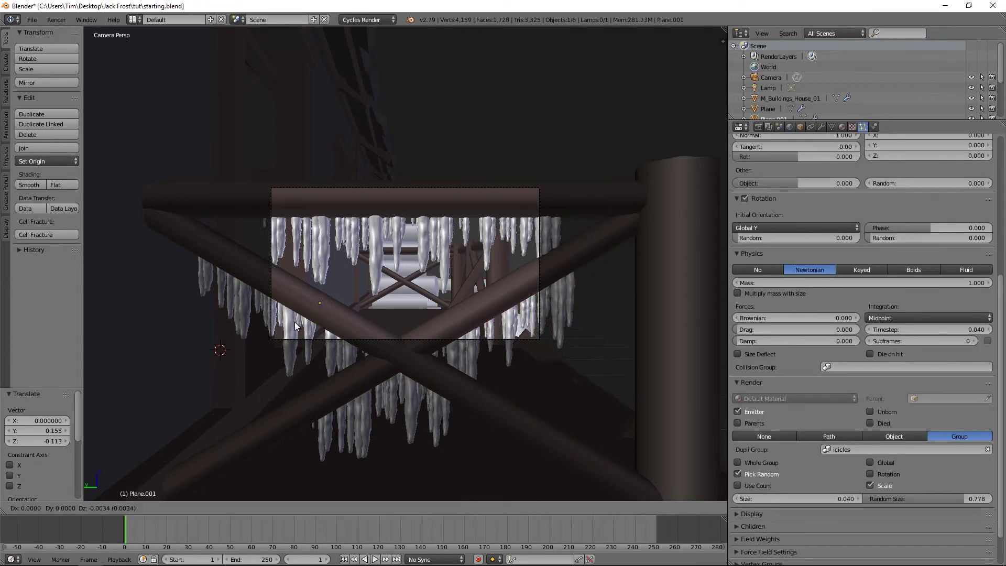
{"action": "left_click", "coordinate": [321, 341]}
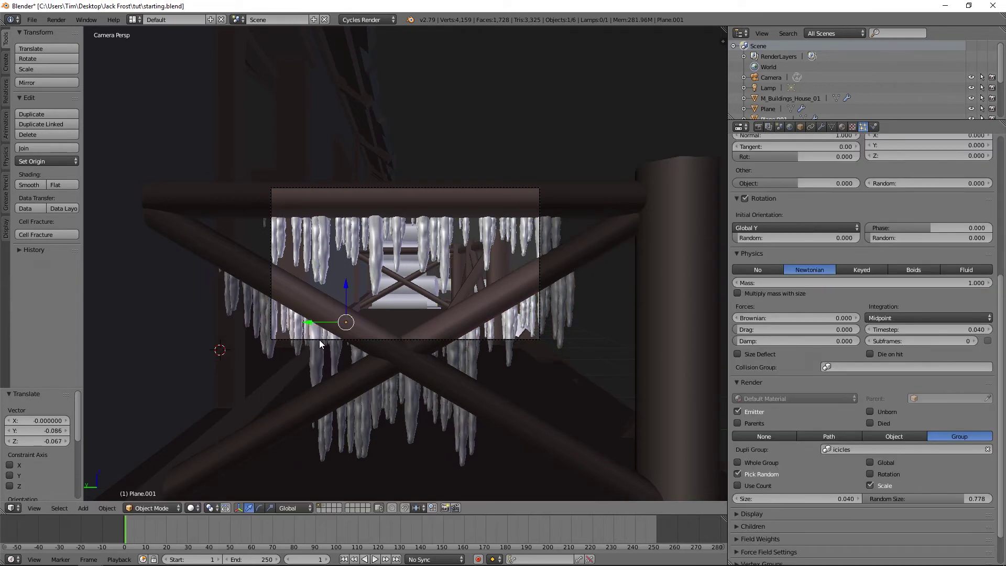
Leave the camera view, select the house object and show its material settings
{"action": "scroll", "coordinate": [419, 353], "scroll_direction": "up", "scroll_amount": 3}
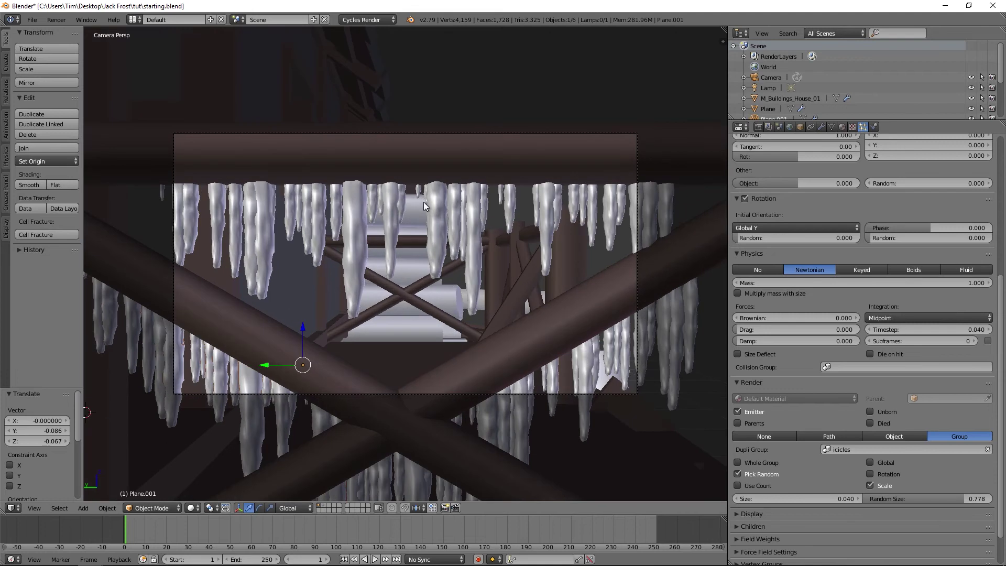
{"action": "scroll", "coordinate": [456, 248], "scroll_direction": "down", "scroll_amount": 4}
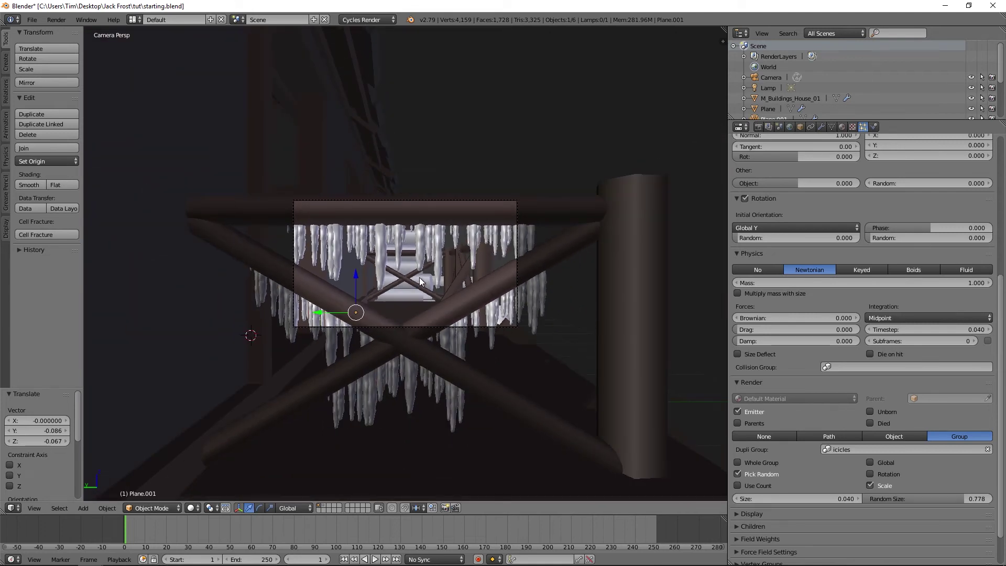
{"action": "scroll", "coordinate": [479, 270], "scroll_direction": "down", "scroll_amount": 3}
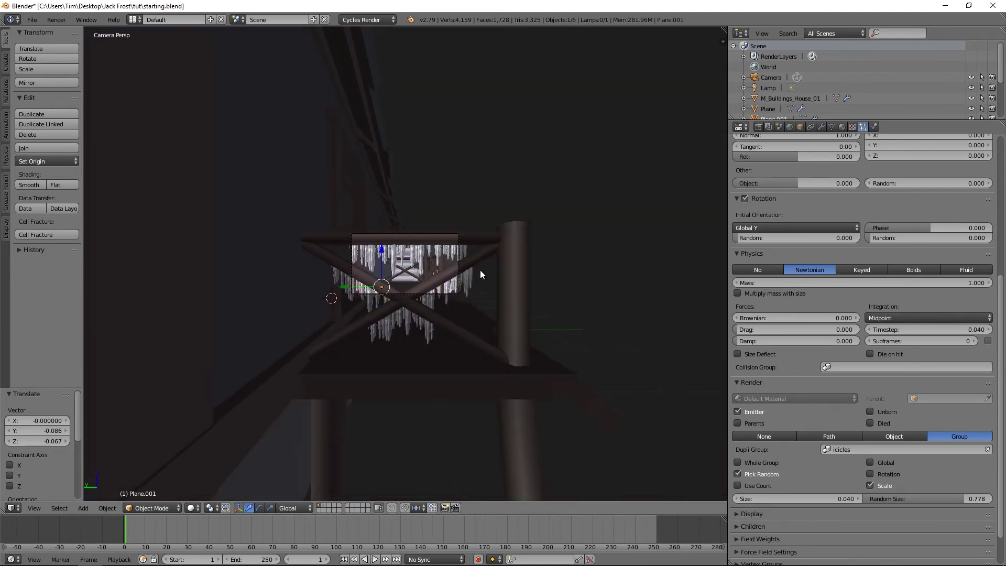
{"action": "middle_click_drag", "start_coordinate": [480, 269], "coordinate": [435, 303]}
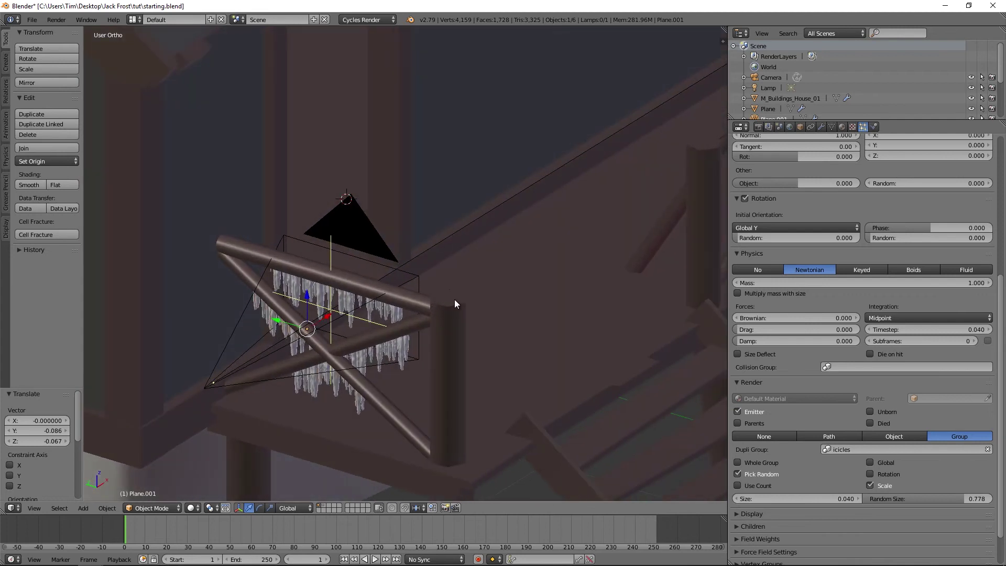
{"action": "scroll", "coordinate": [509, 283], "scroll_direction": "down", "scroll_amount": 5}
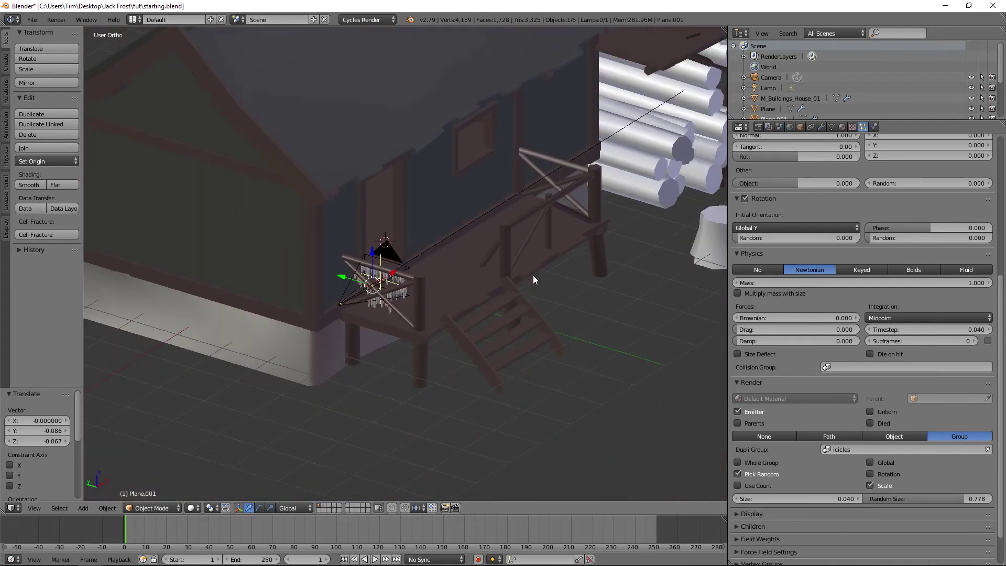
{"action": "left_click", "coordinate": [843, 127]}
{"action": "right_click", "coordinate": [546, 224]}
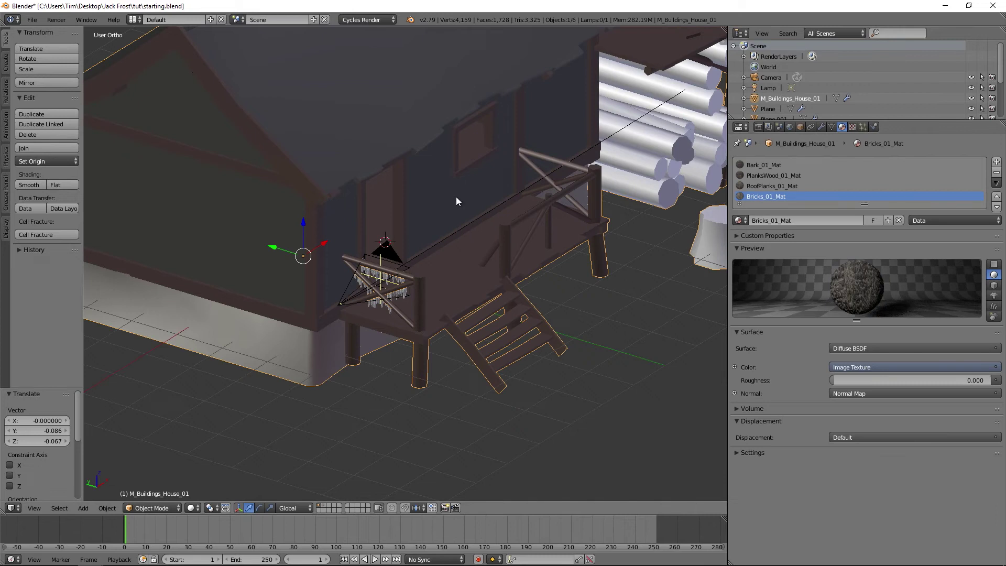
{"action": "scroll", "coordinate": [365, 203], "scroll_direction": "down", "scroll_amount": 3}
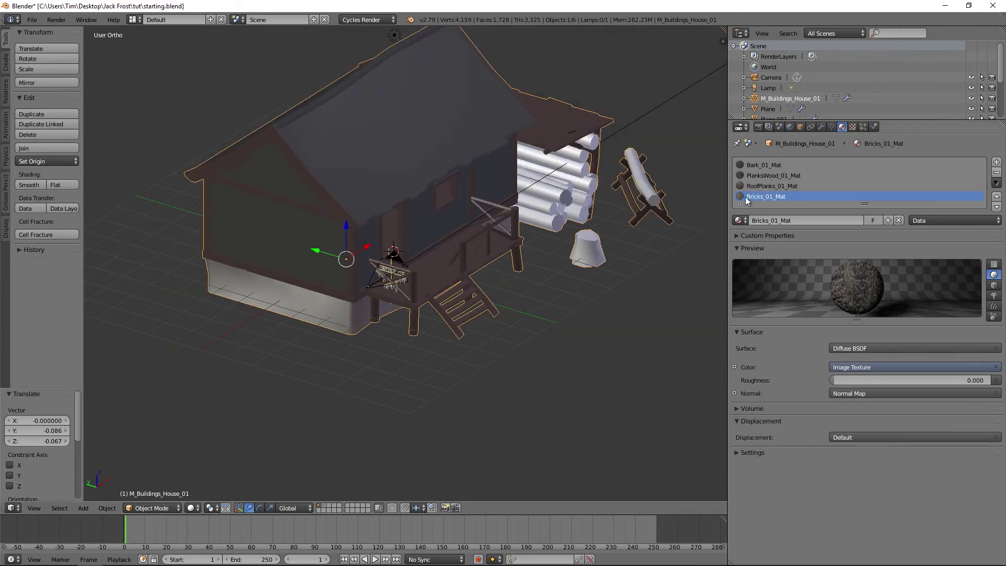
Split the 3D viewport into two side-by-side areas and turn one into a Node Editor showing the Bricks_01_Mat nodes
{"action": "left_click_drag", "start_coordinate": [724, 31], "coordinate": [434, 109]}
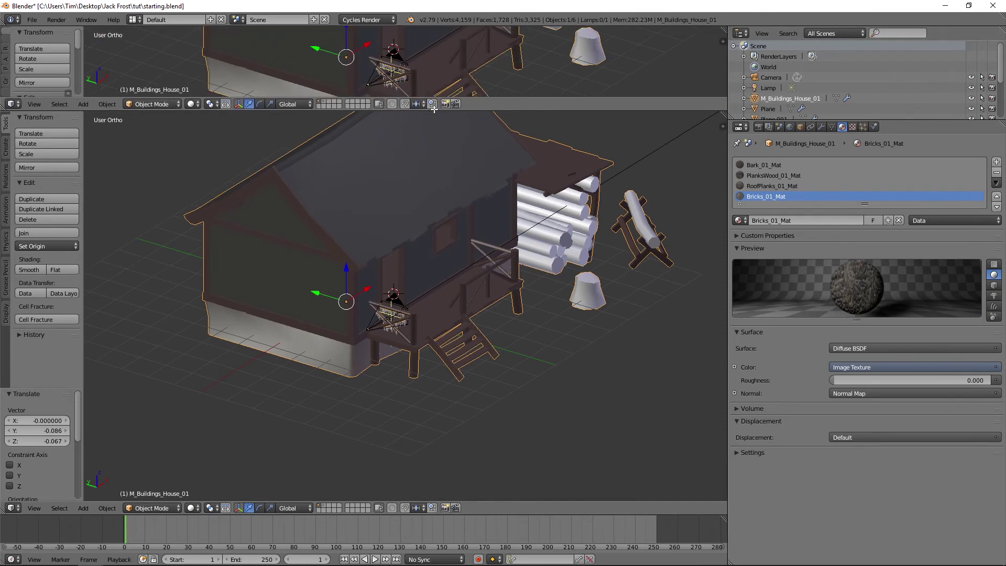
{"action": "left_click_drag", "start_coordinate": [724, 114], "coordinate": [340, 157]}
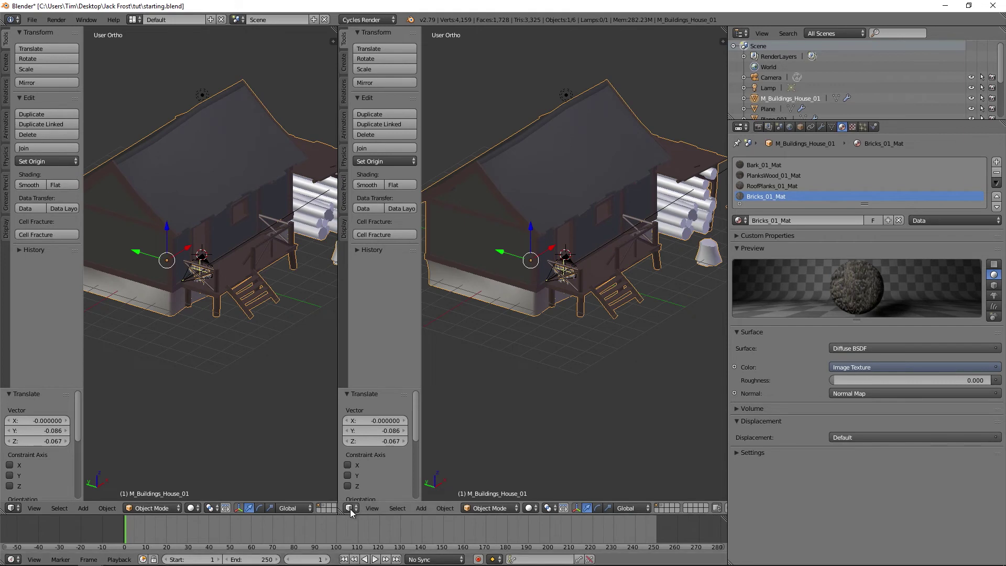
{"action": "left_click", "coordinate": [350, 508]}
{"action": "left_click", "coordinate": [393, 392]}
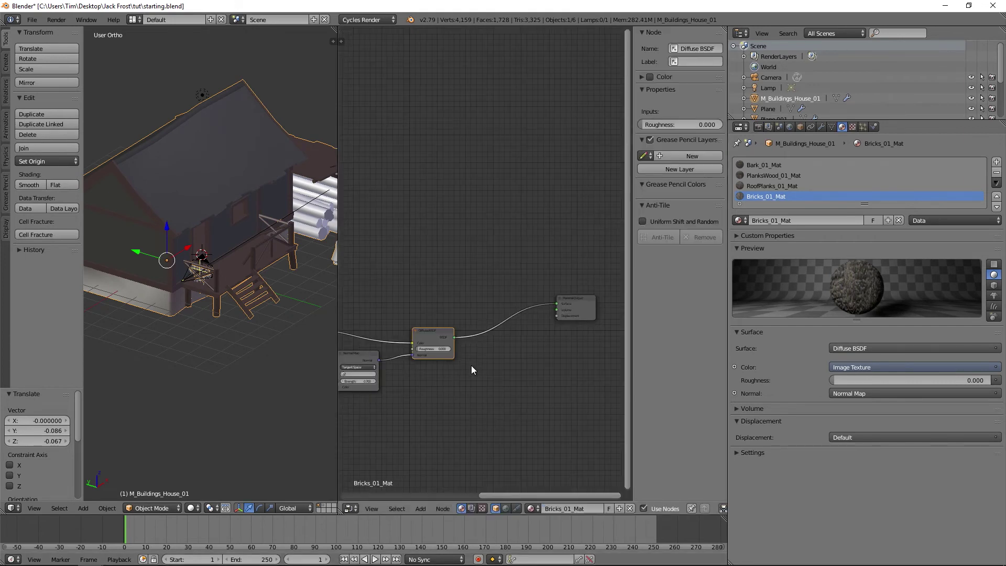
{"action": "key", "text": "Home"}
{"action": "middle_click_drag", "start_coordinate": [521, 314], "coordinate": [490, 299]}
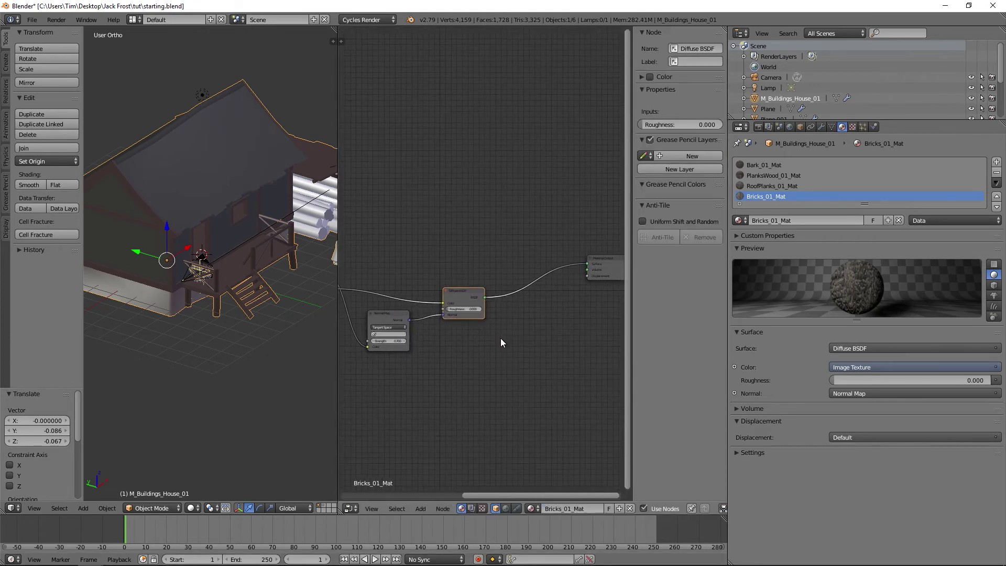
Append the GravitySnow node group from Jack Frost - Gravity Snow.blend in the Shaders folder
{"action": "left_click", "coordinate": [31, 20]}
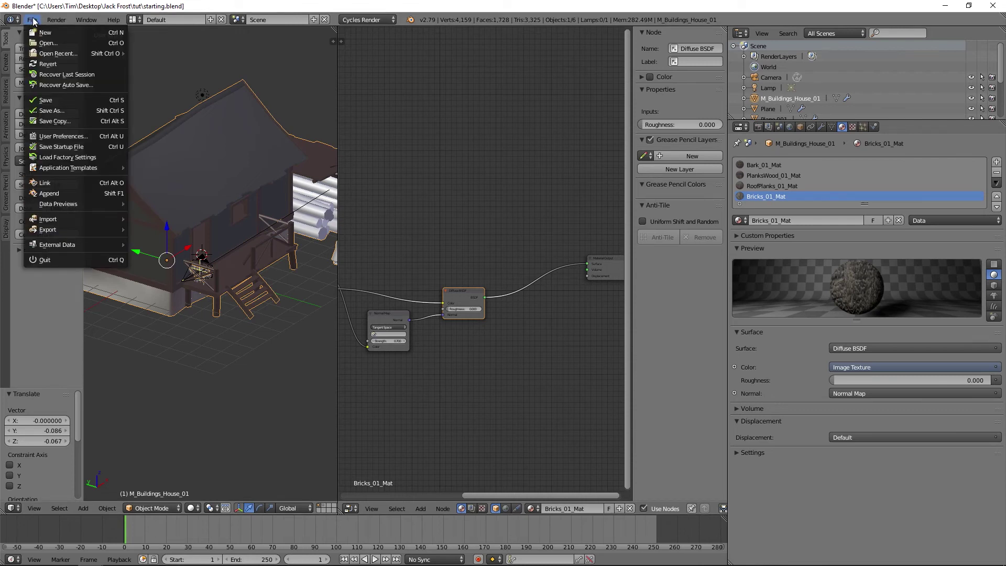
{"action": "left_click", "coordinate": [62, 191]}
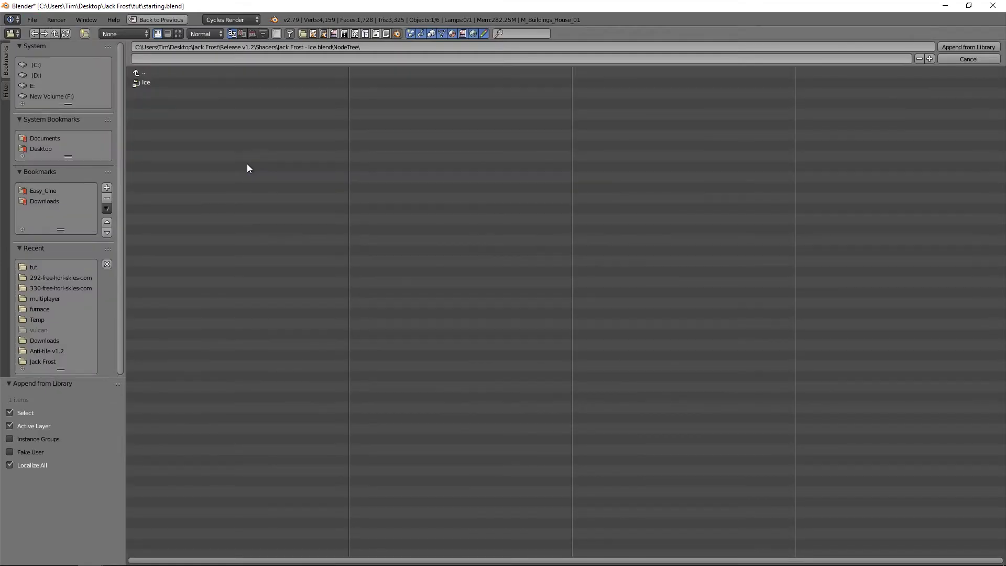
{"action": "left_click", "coordinate": [183, 71]}
{"action": "left_click", "coordinate": [191, 74]}
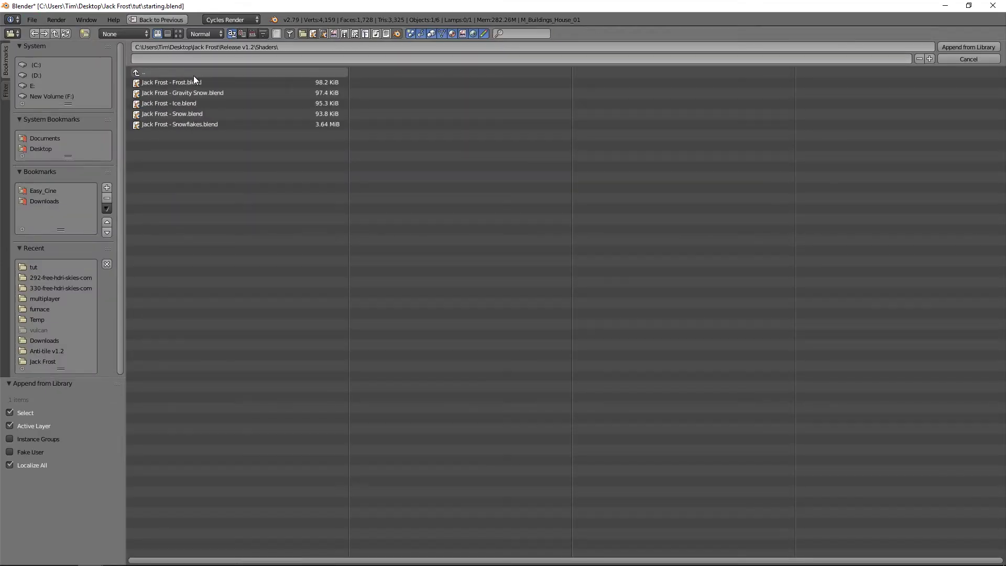
{"action": "left_click", "coordinate": [191, 93]}
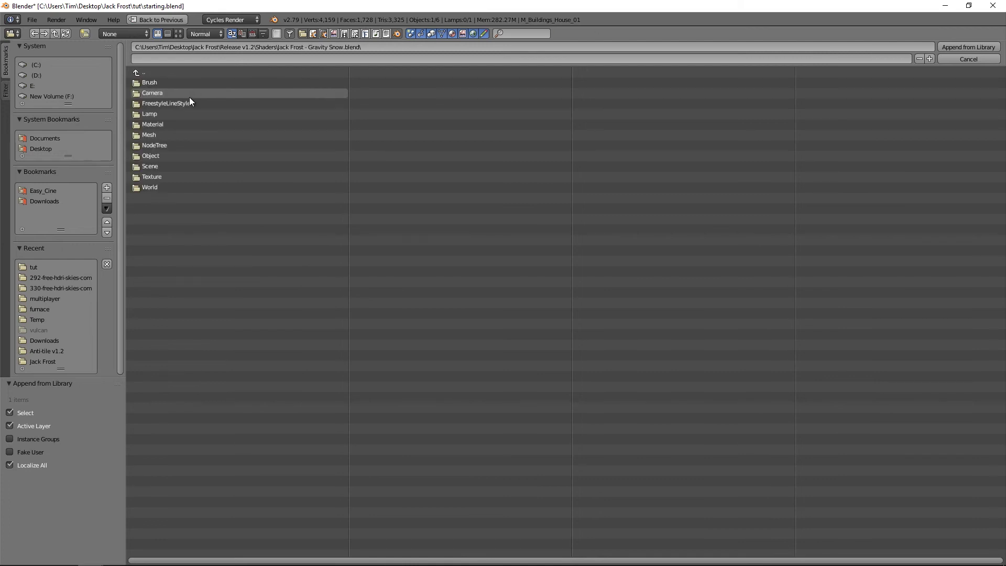
{"action": "left_click", "coordinate": [171, 145]}
{"action": "left_click", "coordinate": [199, 83]}
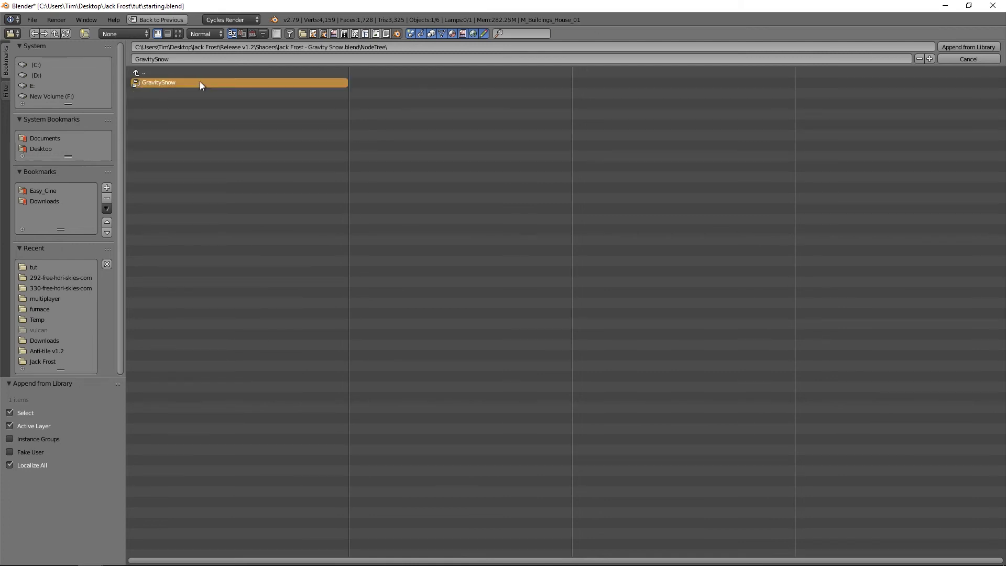
{"action": "left_click", "coordinate": [964, 46]}
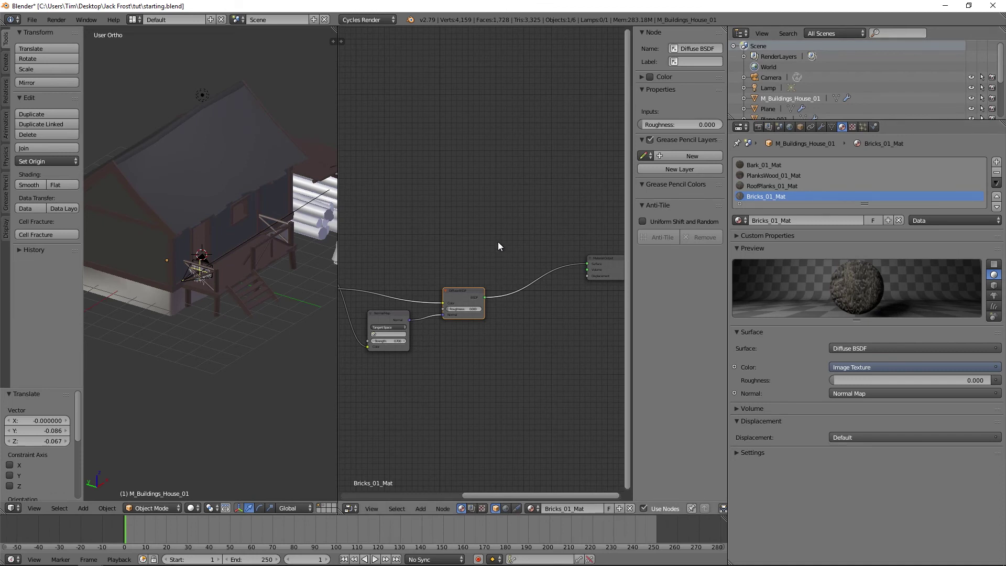
Insert the GravitySnow.001 node group between the Diffuse BSDF and the Material Output of Bricks_01_Mat
{"action": "key", "text": "shift+a"}
{"action": "mouse_move", "coordinate": [482, 309]}
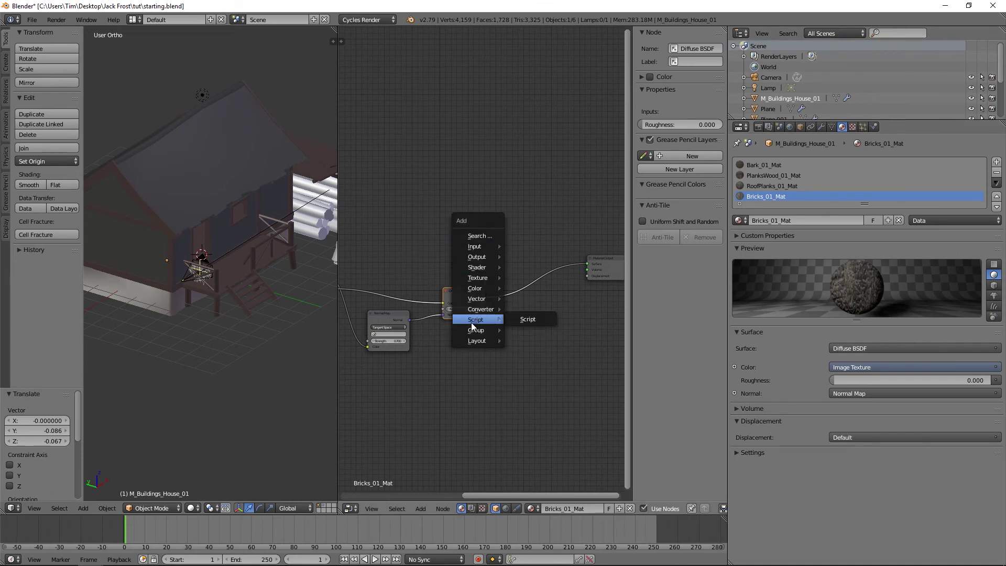
{"action": "mouse_move", "coordinate": [475, 330]}
{"action": "left_click", "coordinate": [541, 369]}
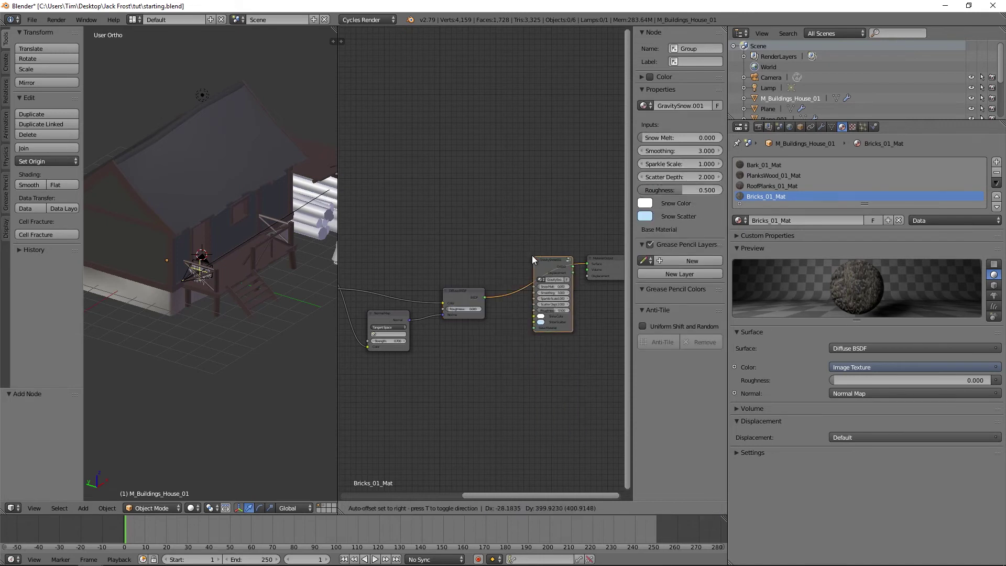
{"action": "left_click", "coordinate": [527, 284]}
{"action": "scroll", "coordinate": [539, 310], "scroll_direction": "up", "scroll_amount": 4}
{"action": "middle_click_drag", "start_coordinate": [493, 287], "coordinate": [482, 287]}
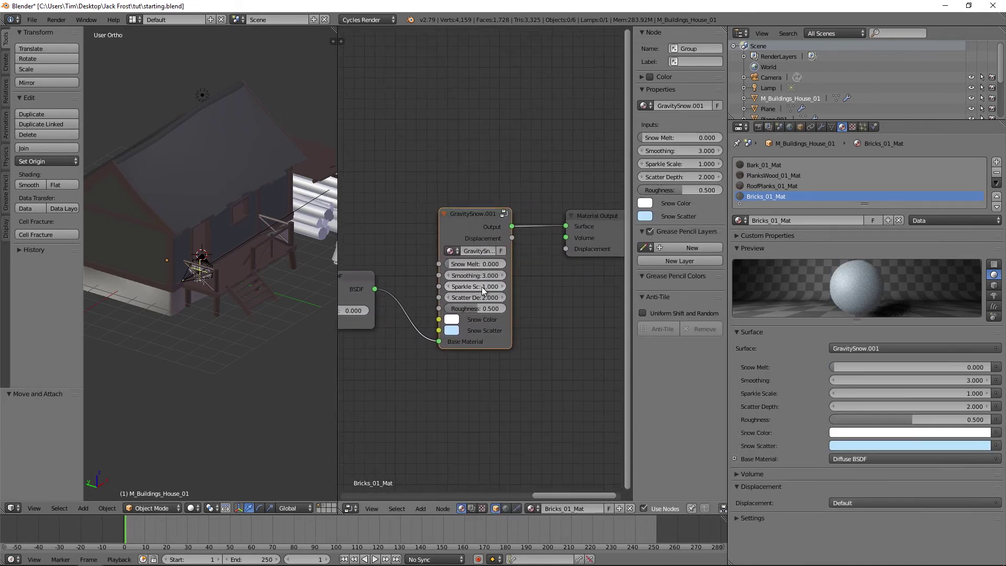
Set the GravitySnow group's Smoothing to 1.25 and its Snow Melt to 0.05
{"action": "left_click", "coordinate": [485, 275]}
{"action": "type", "text": "1.25"}
{"action": "key", "text": "Return"}
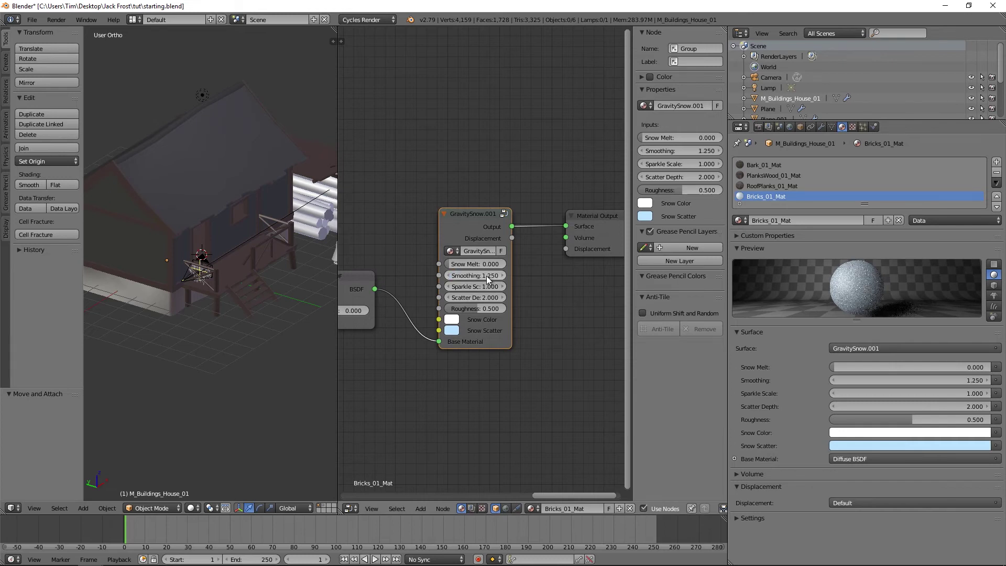
{"action": "left_click", "coordinate": [458, 264]}
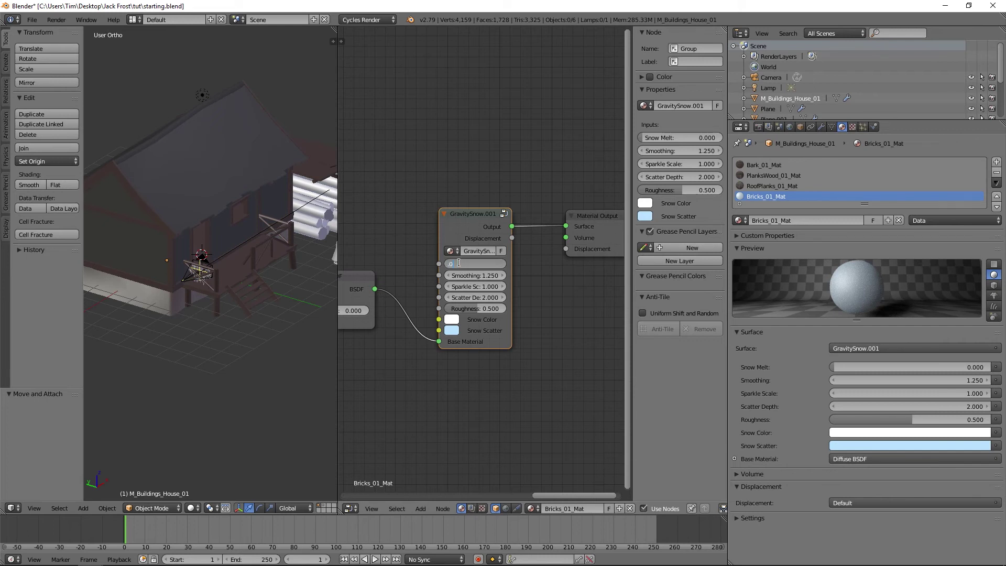
{"action": "type", "text": ".05"}
{"action": "key", "text": "Return"}
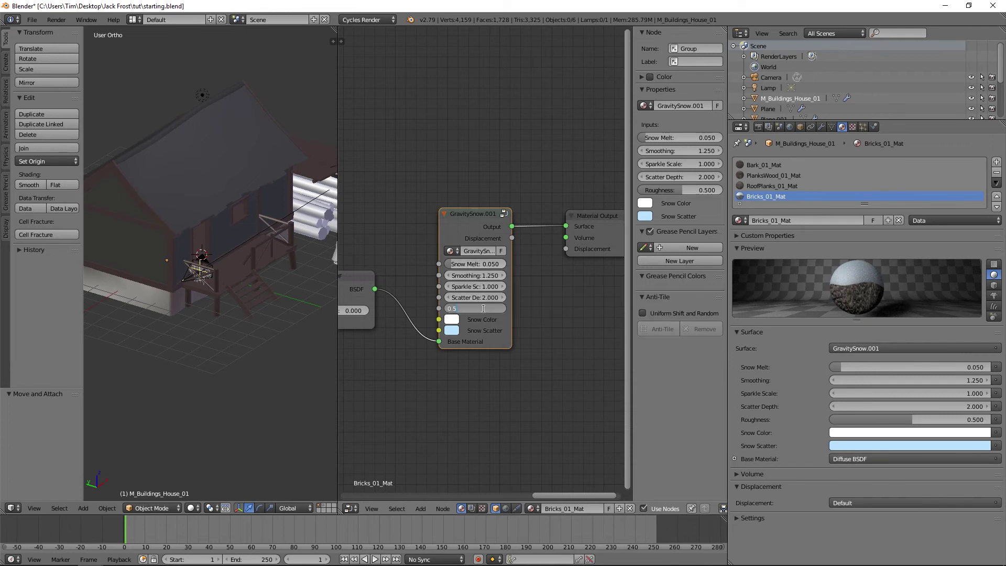
Set the GravitySnow group's Roughness to 0.6 and its Sparkle Scale to 1.25
{"action": "type", "text": ".6"}
{"action": "key", "text": "Return"}
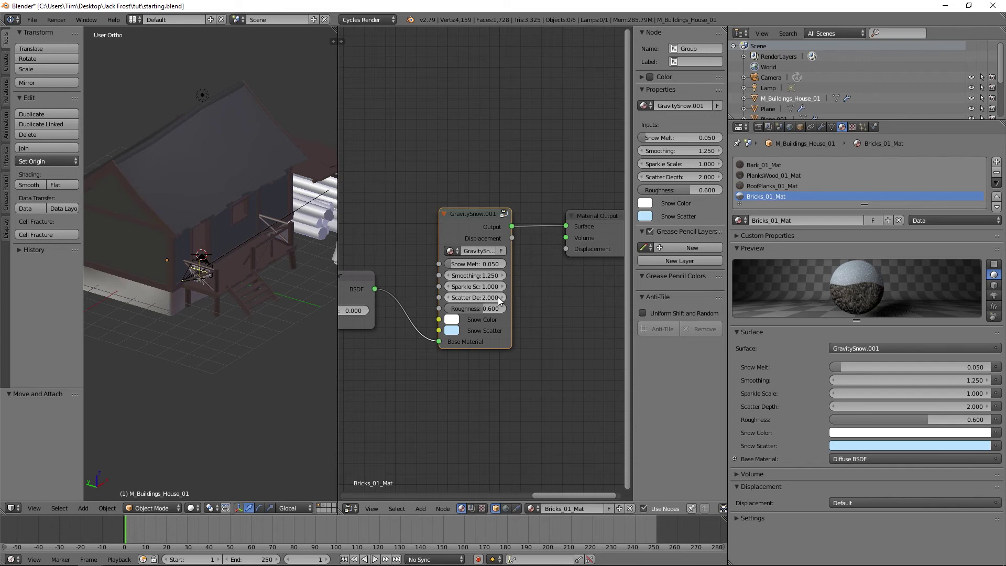
{"action": "left_click", "coordinate": [481, 287]}
{"action": "type", "text": "1."}
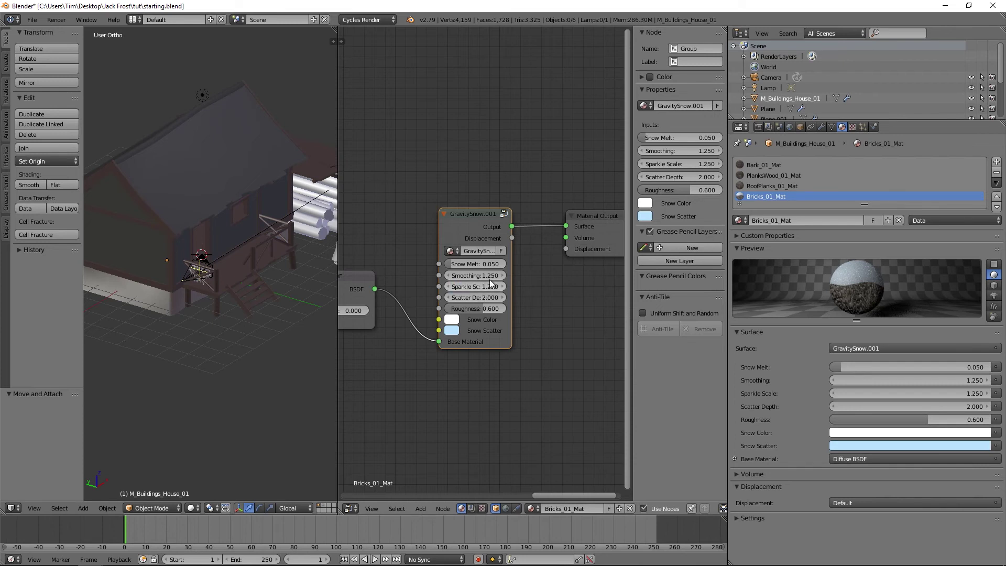
Connect the GravitySnow group's Displacement output to the Displacement input of the Material Output in Bricks_01_Mat
{"action": "scroll", "coordinate": [530, 281], "scroll_direction": "up", "scroll_amount": 1}
{"action": "middle_click_drag", "start_coordinate": [529, 280], "coordinate": [441, 275]}
{"action": "scroll", "coordinate": [466, 262], "scroll_direction": "down", "scroll_amount": 1}
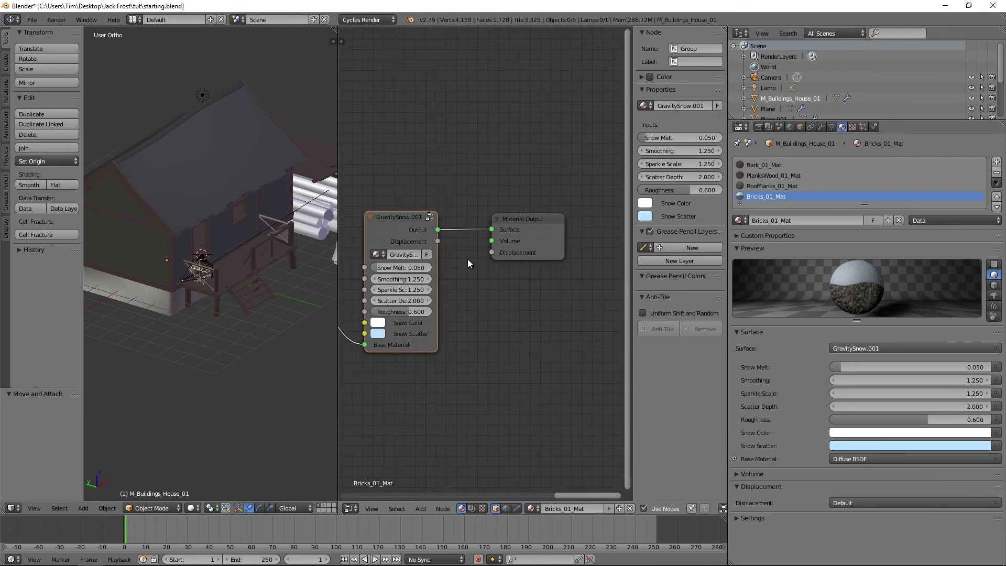
{"action": "left_click_drag", "start_coordinate": [437, 241], "coordinate": [492, 252]}
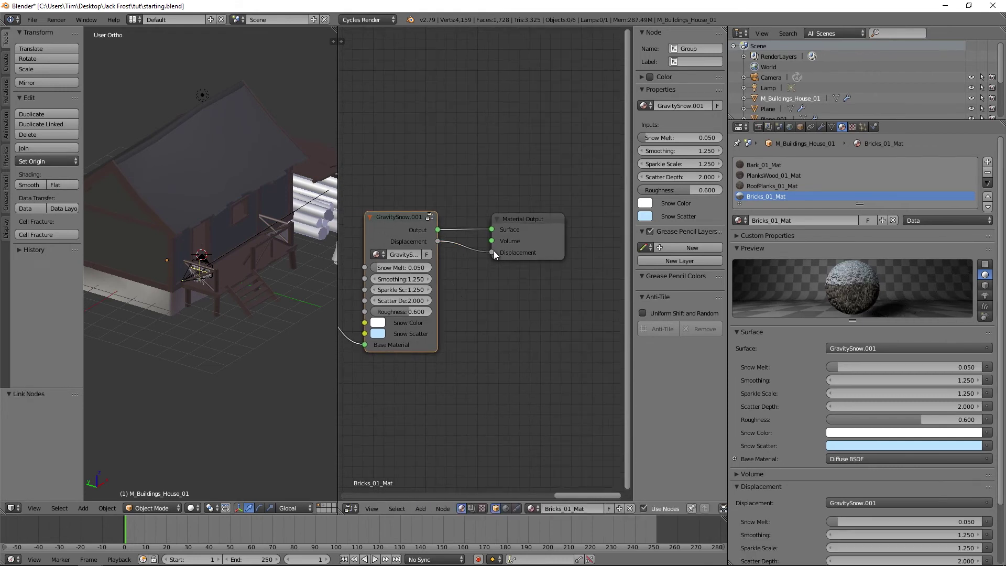
{"action": "scroll", "coordinate": [493, 257], "scroll_direction": "down", "scroll_amount": 1}
{"action": "middle_click_drag", "start_coordinate": [478, 264], "coordinate": [545, 263]}
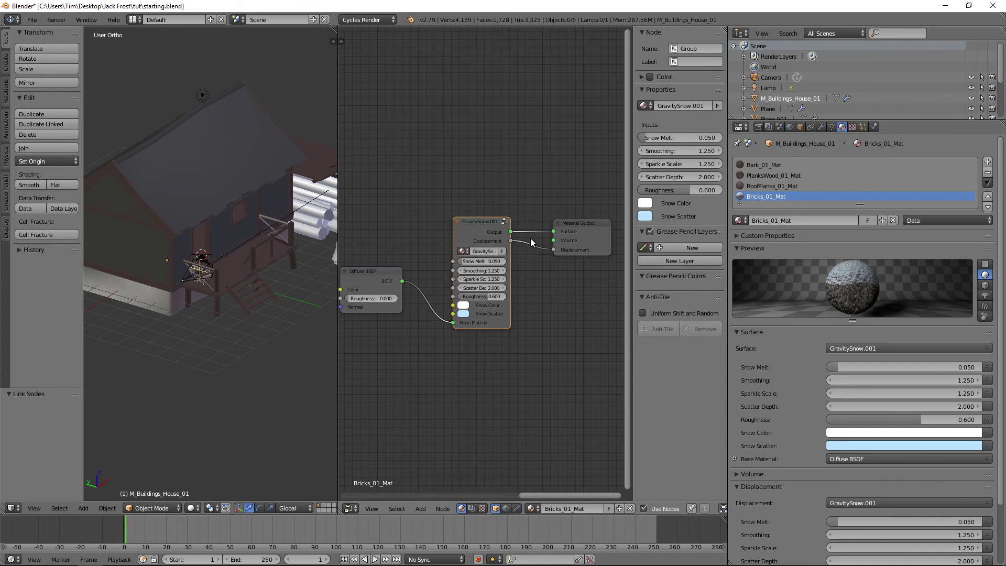
{"action": "scroll", "coordinate": [524, 252], "scroll_direction": "up", "scroll_amount": 1}
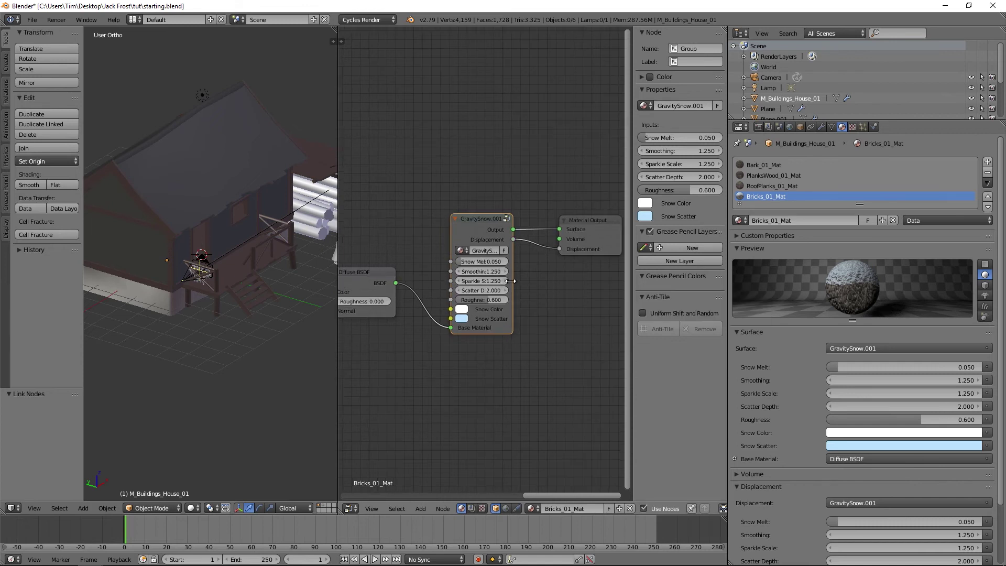
{"action": "scroll", "coordinate": [532, 287], "scroll_direction": "down", "scroll_amount": 1}
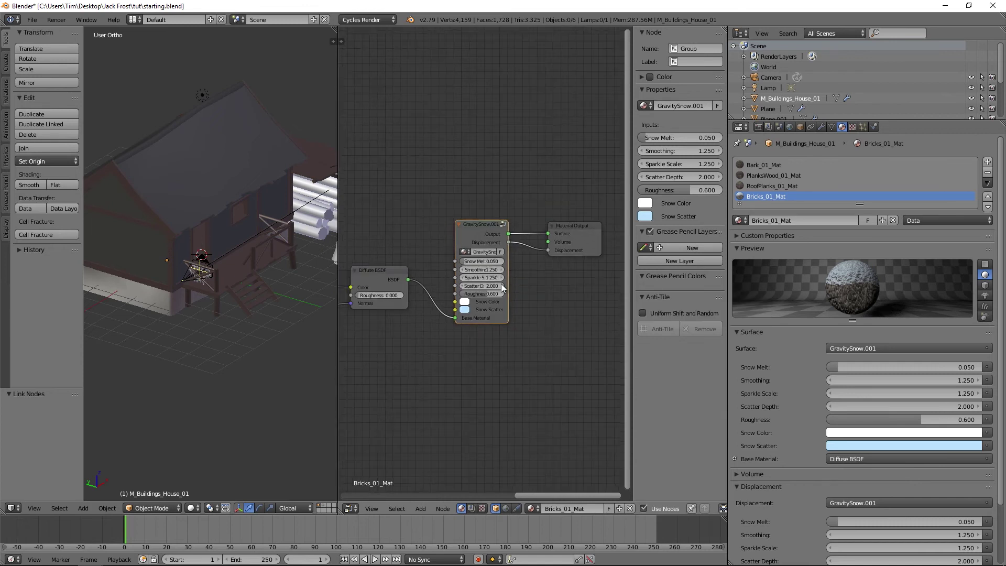
{"action": "middle_click_drag", "start_coordinate": [484, 288], "coordinate": [554, 287]}
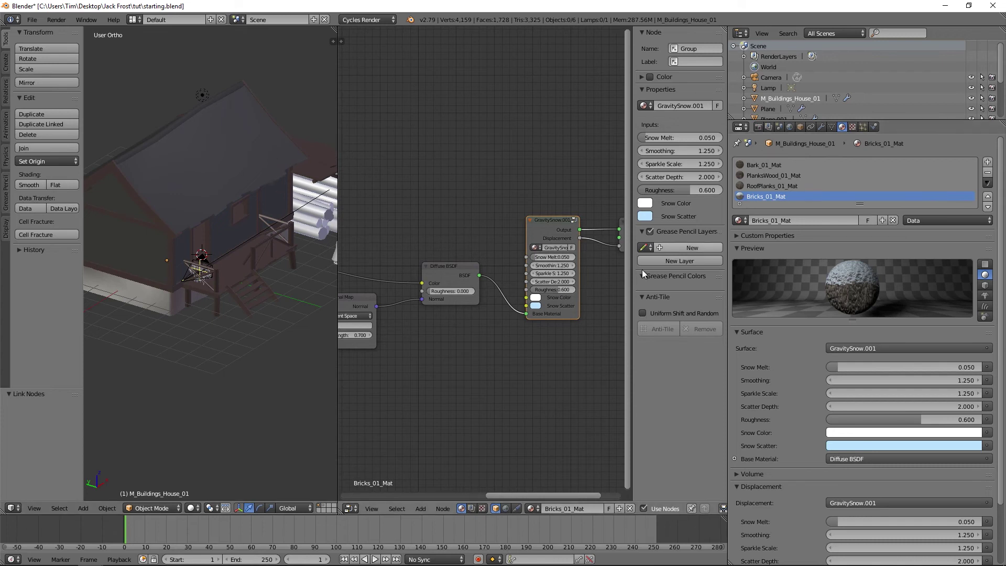
{"action": "middle_click_drag", "start_coordinate": [572, 221], "coordinate": [537, 237]}
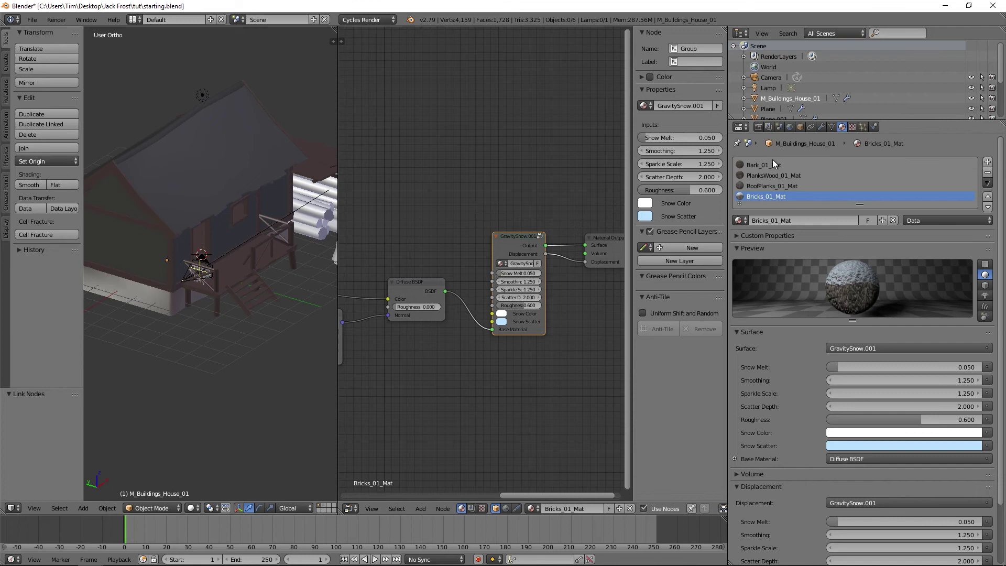
Copy the GravitySnow.001 node group into RoofPlanks_01_Mat and insert it between the Diffuse BSDF and the Material Output
{"action": "left_click", "coordinate": [517, 242]}
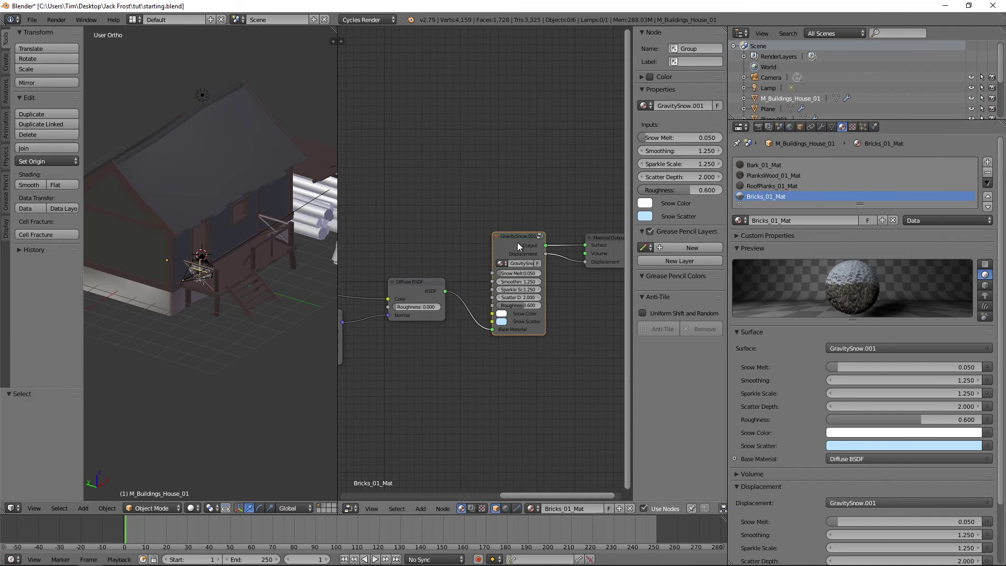
{"action": "key", "text": "ctrl+c"}
{"action": "left_click", "coordinate": [762, 187]}
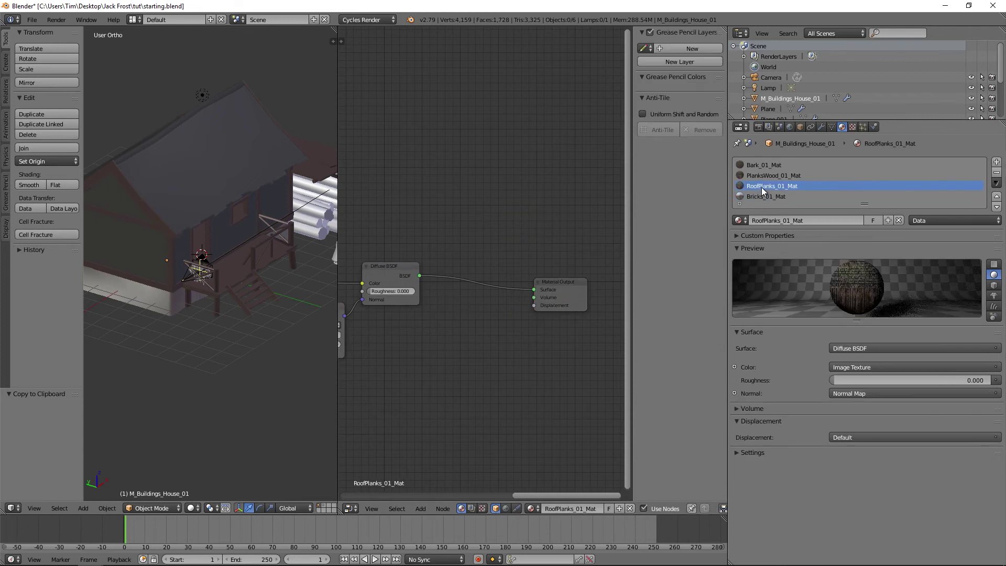
{"action": "key", "text": "ctrl+v"}
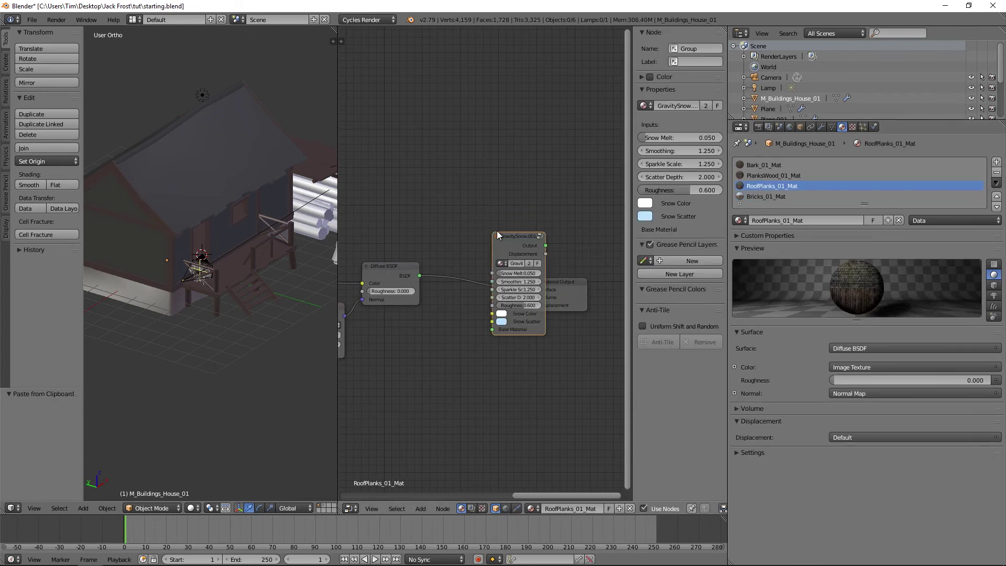
{"action": "left_click_drag", "start_coordinate": [508, 240], "coordinate": [486, 233]}
Paste the GravitySnow.001 group into PlanksWood_01_Mat and Bark_01_Mat, inserting it between the Diffuse BSDF and the Material Output
{"action": "left_click", "coordinate": [779, 175]}
{"action": "key", "text": "ctrl+v"}
{"action": "left_click", "coordinate": [764, 164]}
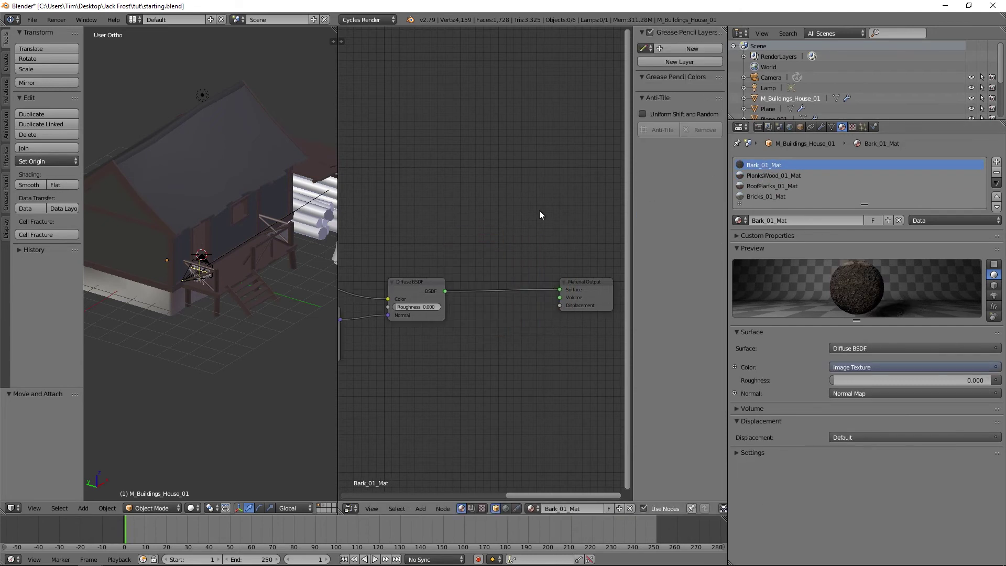
{"action": "key", "text": "ctrl+v"}
{"action": "left_click_drag", "start_coordinate": [513, 243], "coordinate": [502, 247]}
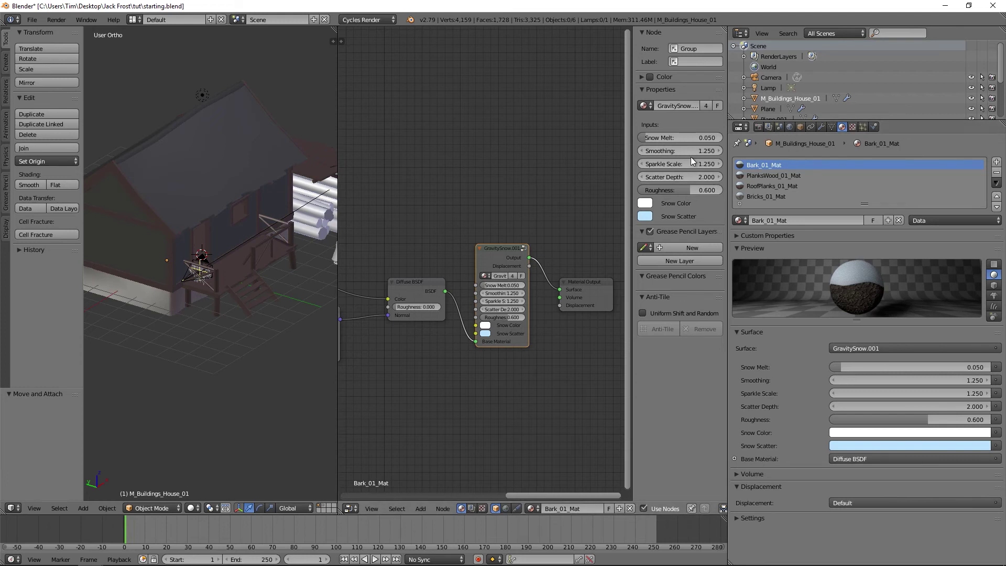
Choose GPU Compute as the Cycles render device
{"action": "left_click", "coordinate": [758, 127]}
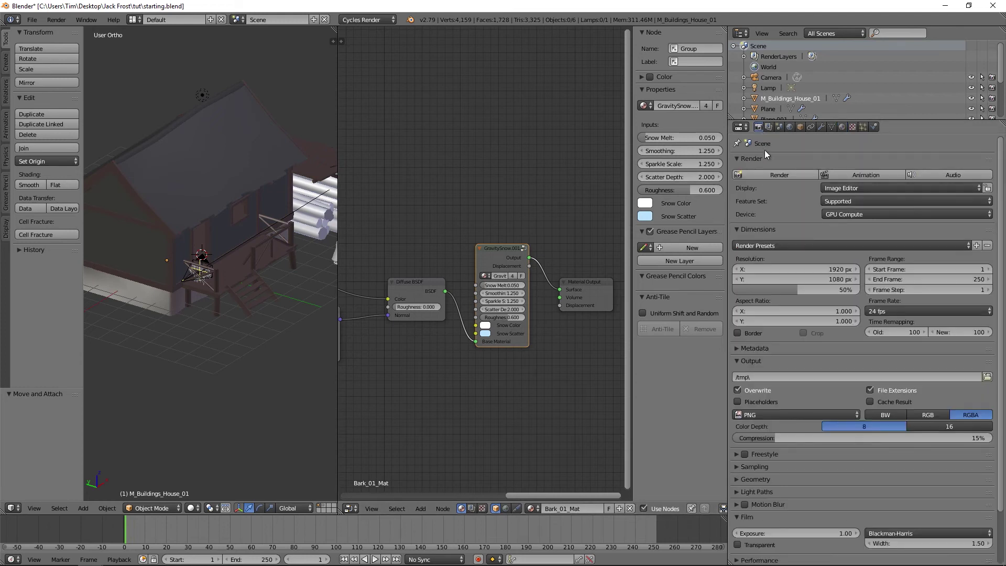
{"action": "left_click", "coordinate": [834, 215]}
{"action": "left_click", "coordinate": [841, 193]}
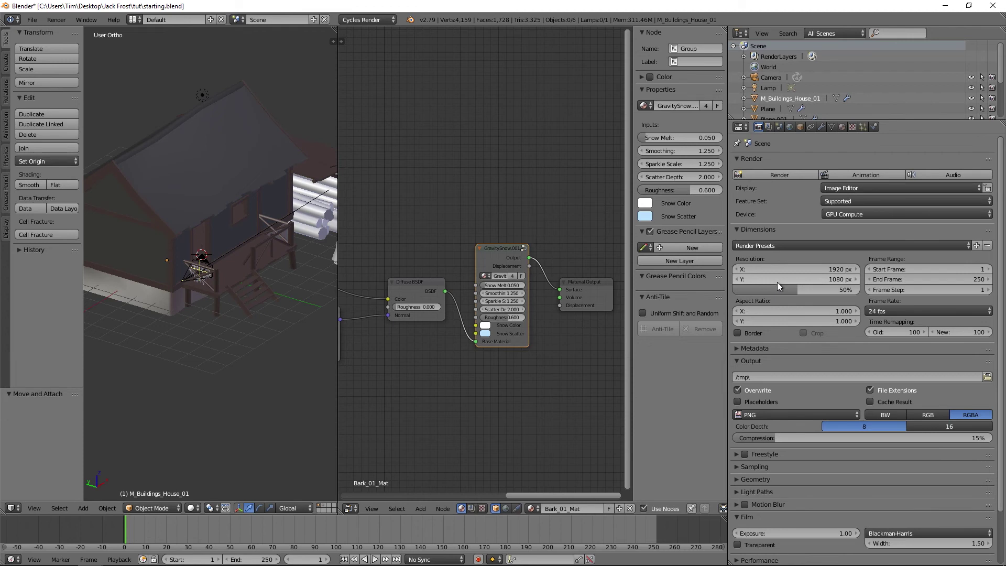
Set the render tile size to 256 by 256 in the Performance settings
{"action": "left_click", "coordinate": [761, 466]}
{"action": "left_click", "coordinate": [760, 466]}
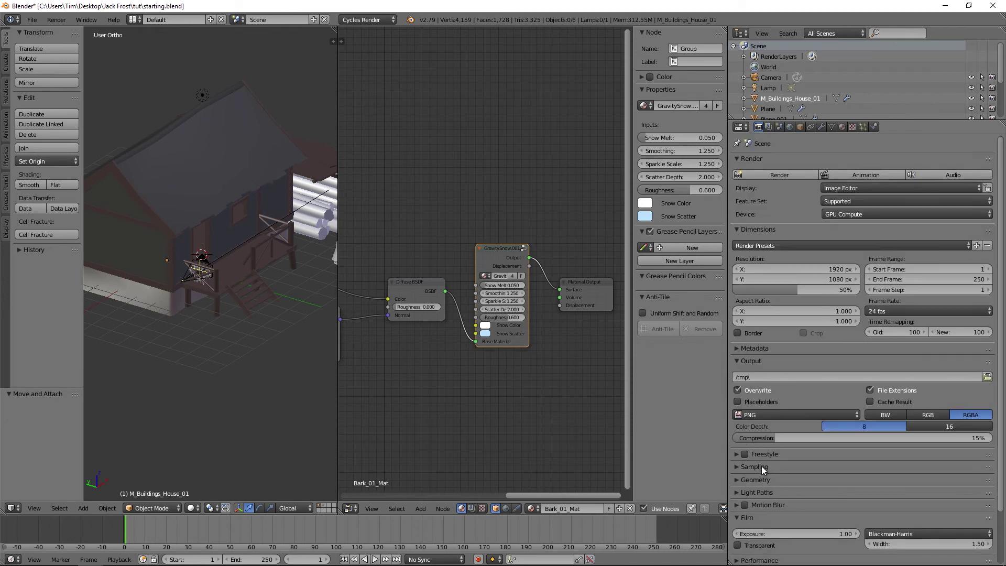
{"action": "scroll", "coordinate": [765, 461], "scroll_direction": "down", "scroll_amount": 3}
{"action": "left_click", "coordinate": [764, 459]}
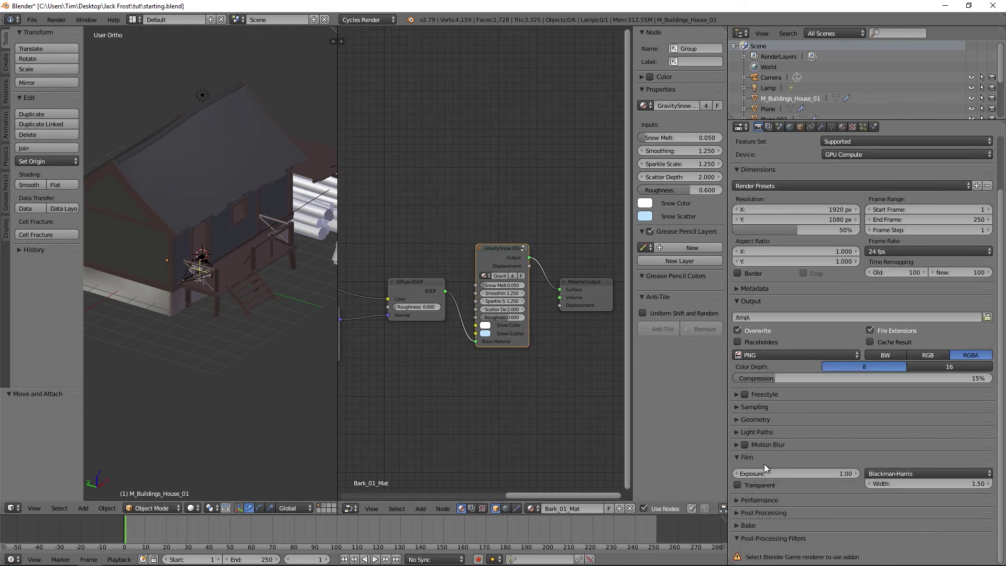
{"action": "left_click", "coordinate": [740, 500]}
{"action": "scroll", "coordinate": [775, 498], "scroll_direction": "down", "scroll_amount": 5}
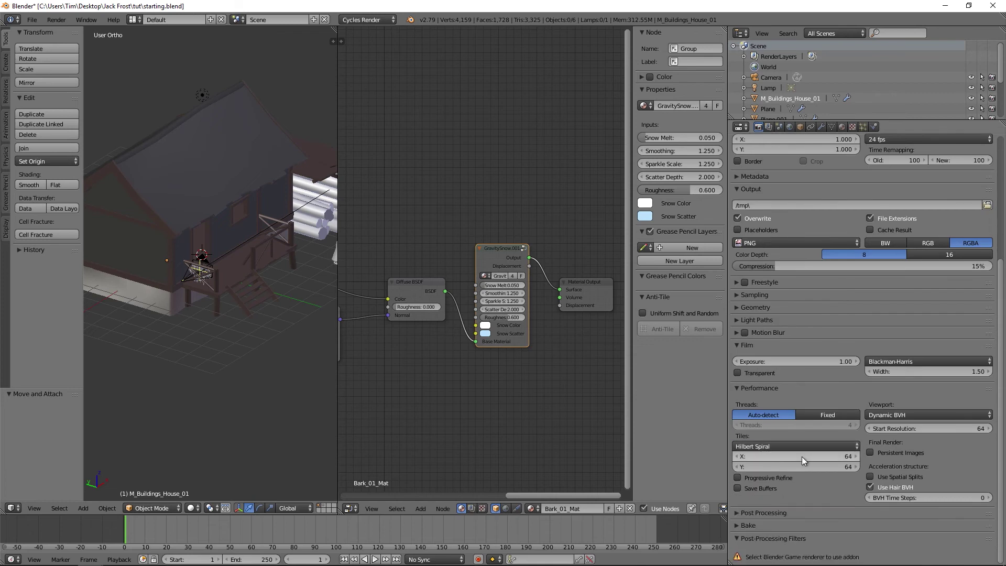
{"action": "left_click", "coordinate": [796, 456]}
{"action": "type", "text": "256"}
{"action": "key", "text": "Return"}
{"action": "left_click", "coordinate": [799, 467]}
{"action": "type", "text": "256"}
{"action": "key", "text": "Return"}
Turn off Use Hair BVH in the Performance settings and Use Hair in the Geometry settings
{"action": "left_click", "coordinate": [871, 487]}
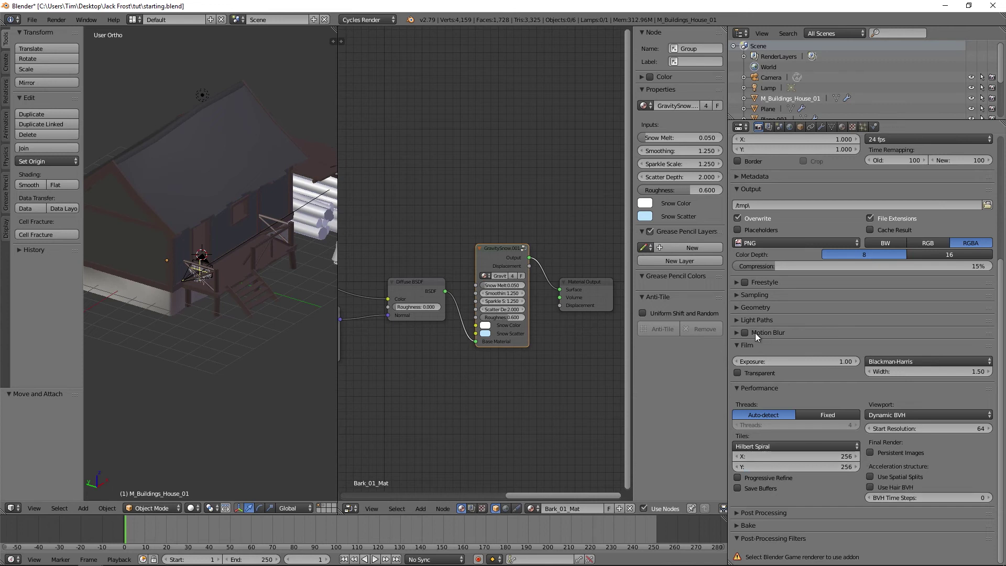
{"action": "left_click", "coordinate": [761, 307]}
{"action": "left_click", "coordinate": [746, 350]}
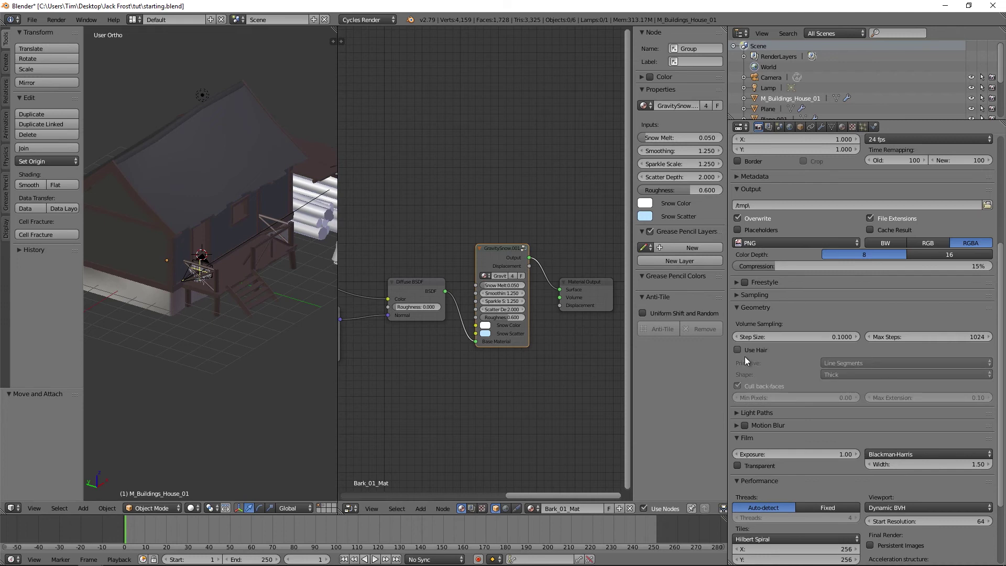
{"action": "left_click", "coordinate": [761, 309]}
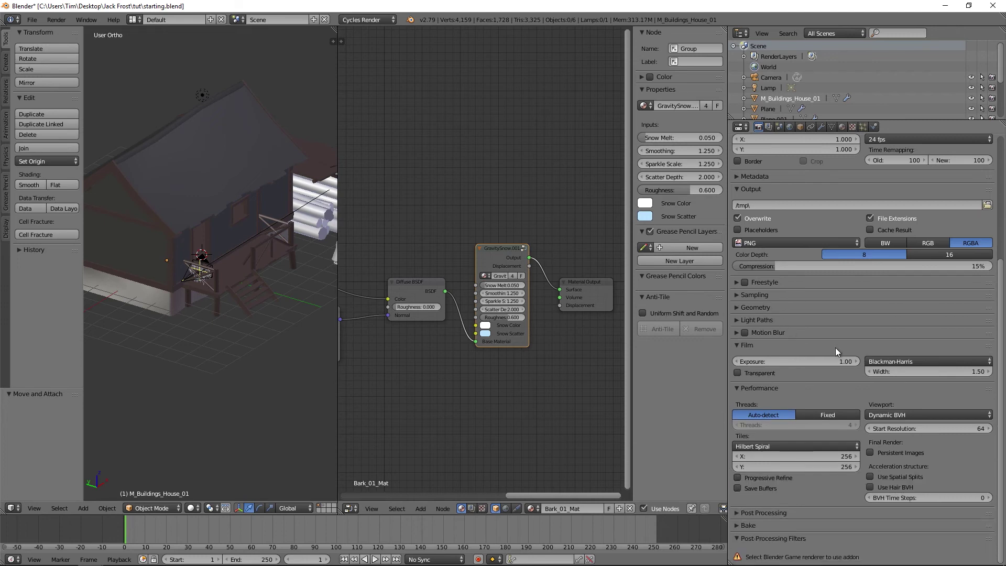
Set the render resolution percentage to 25%
{"action": "scroll", "coordinate": [839, 489], "scroll_direction": "up", "scroll_amount": 7}
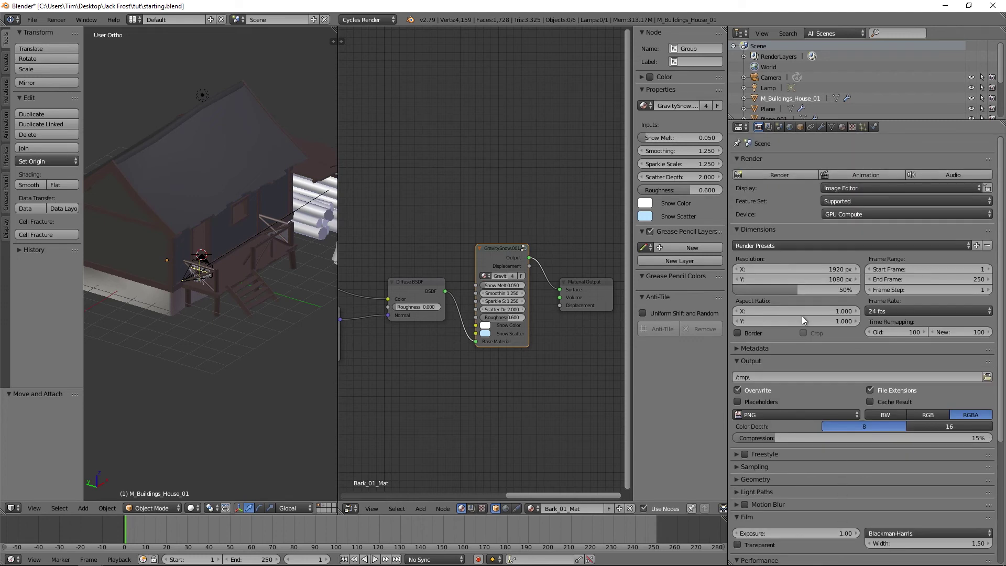
{"action": "left_click", "coordinate": [823, 290]}
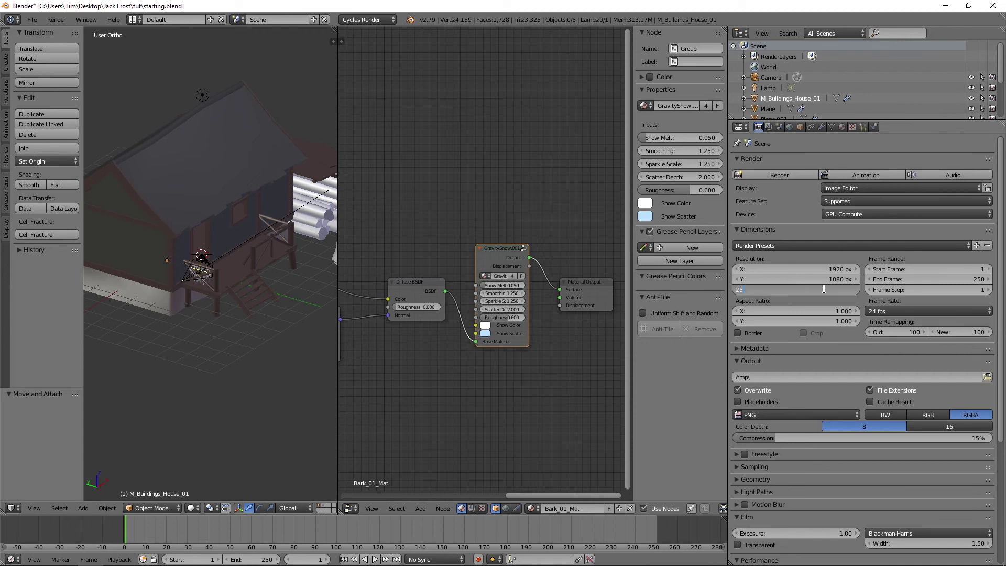
{"action": "key", "text": "Return"}
Change the lamp above the house to a Sun with an emission Strength of 5
{"action": "middle_click_drag", "start_coordinate": [310, 205], "coordinate": [256, 171]}
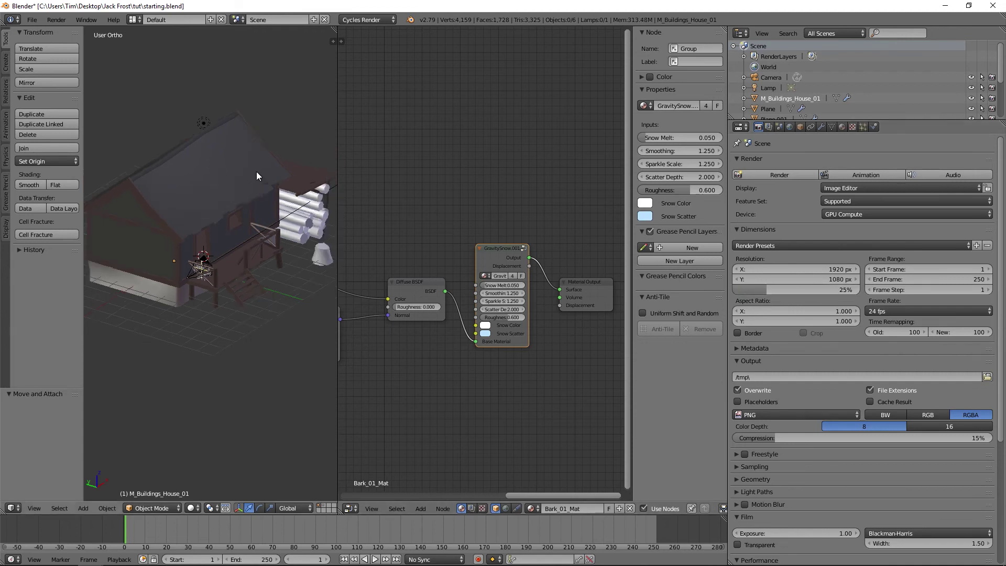
{"action": "scroll", "coordinate": [257, 171], "scroll_direction": "down", "scroll_amount": 6}
{"action": "scroll", "coordinate": [197, 227], "scroll_direction": "up", "scroll_amount": 5}
{"action": "right_click", "coordinate": [211, 208]}
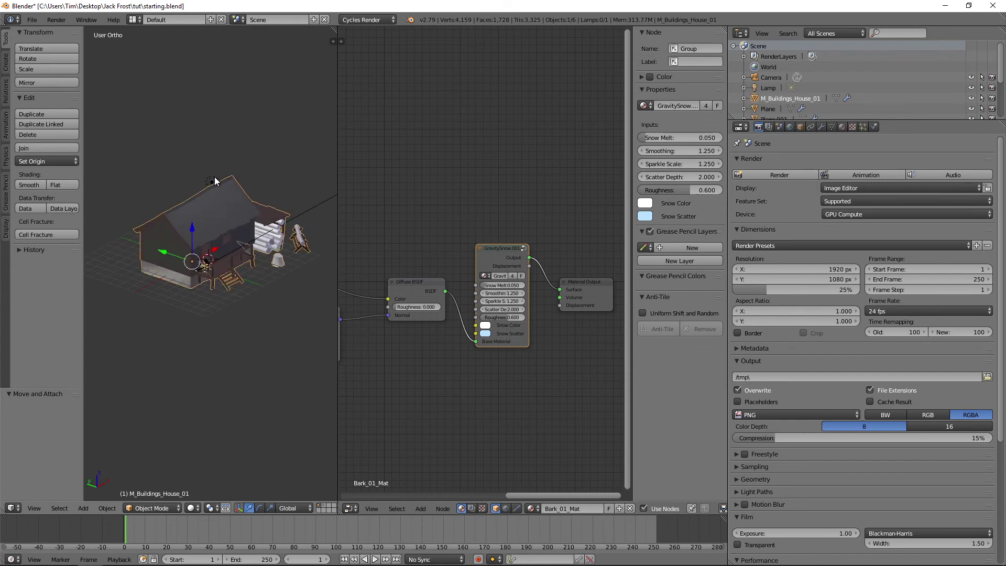
{"action": "right_click", "coordinate": [212, 182]}
{"action": "left_click", "coordinate": [821, 126]}
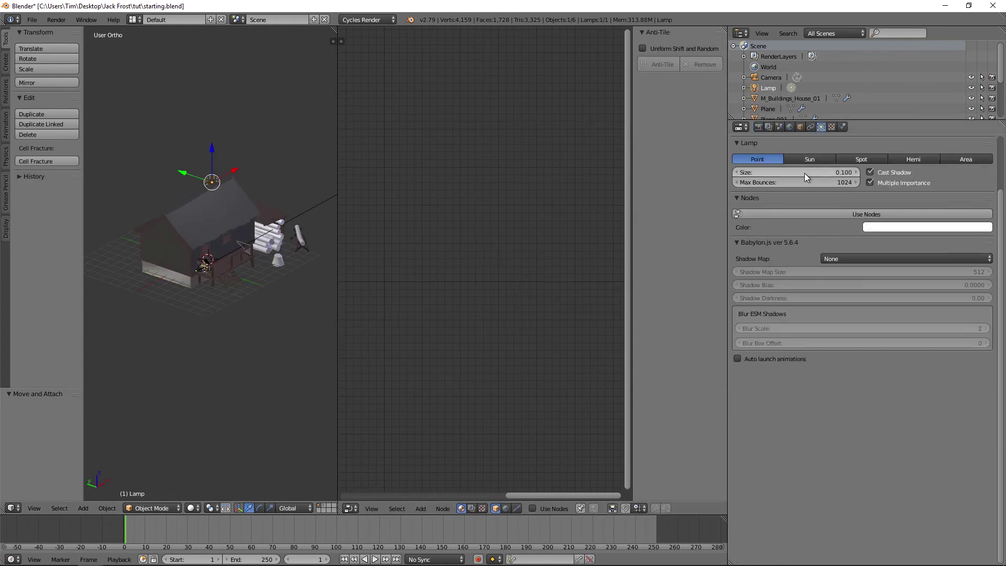
{"action": "left_click", "coordinate": [810, 159]}
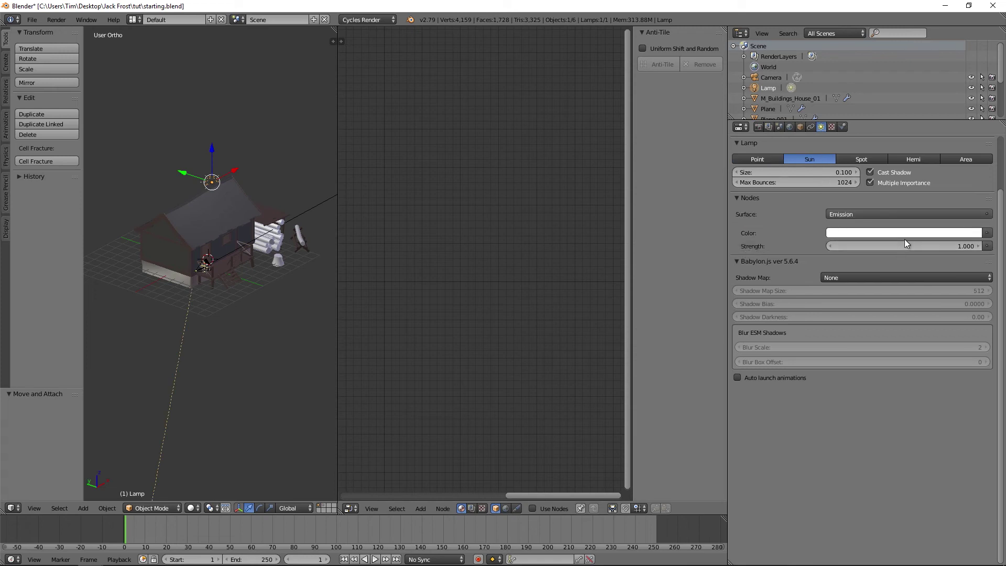
{"action": "left_click", "coordinate": [905, 246]}
{"action": "type", "text": "5"}
{"action": "key", "text": "Return"}
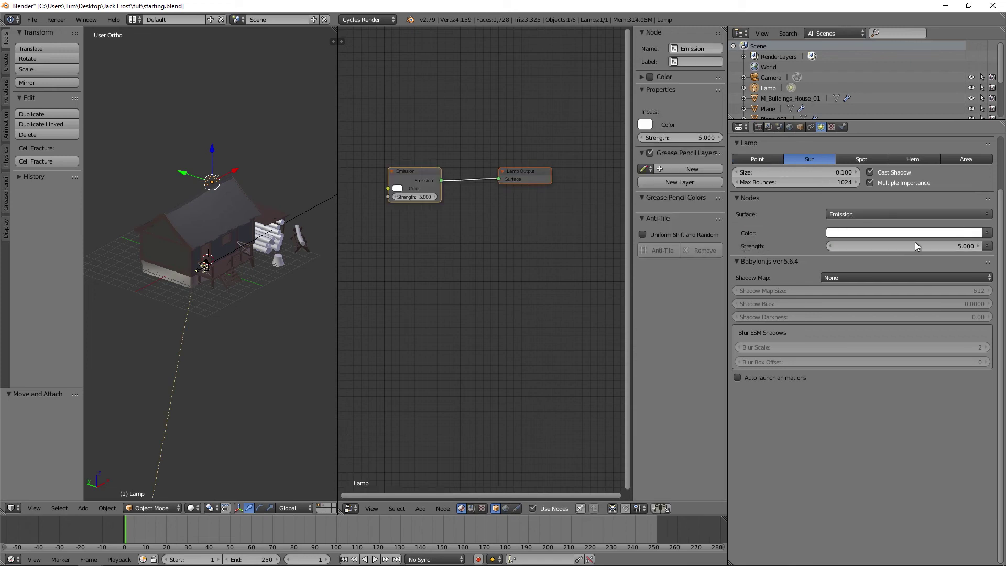
Set the sun lamp's Size to 0.5
{"action": "left_click", "coordinate": [798, 172]}
{"action": "type", "text": "0.25"}
{"action": "key", "text": "Return"}
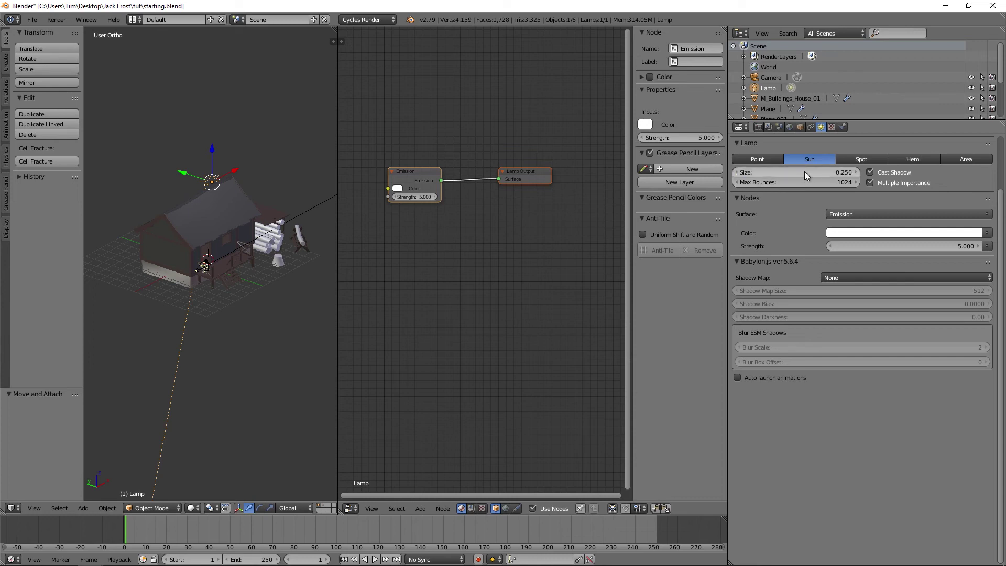
{"action": "left_click", "coordinate": [805, 172]}
{"action": "type", "text": "0.5"}
{"action": "key", "text": "Return"}
Clear the sun lamp's rotation and tilt it around the global Y axis
{"action": "middle_click_drag", "start_coordinate": [216, 225], "coordinate": [259, 208]}
{"action": "key", "text": "alt+r"}
{"action": "key", "text": "r"}
{"action": "key", "text": "x"}
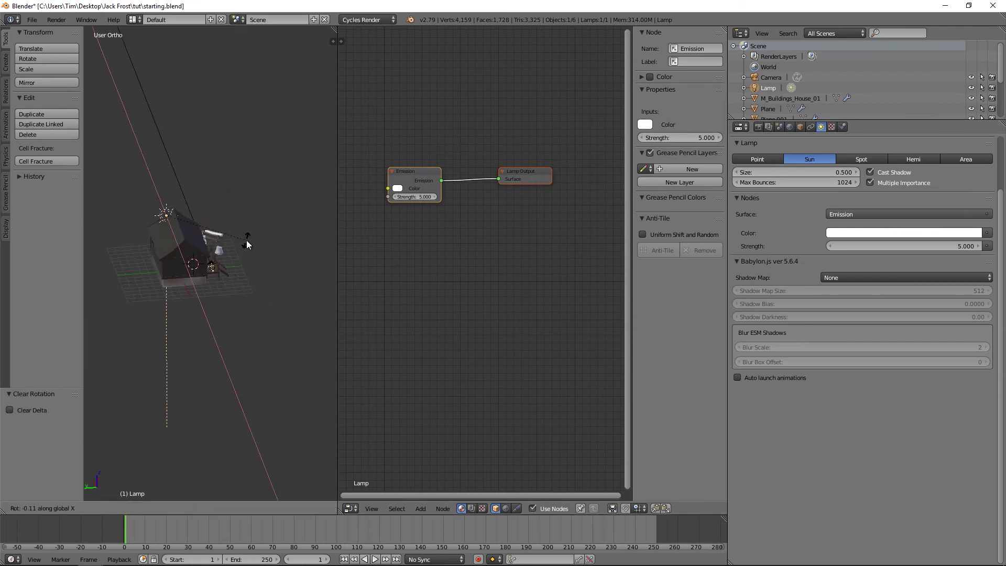
{"action": "right_click", "coordinate": [233, 283]}
{"action": "key", "text": "r"}
{"action": "key", "text": "y"}
{"action": "left_click", "coordinate": [234, 284]}
{"action": "key", "text": "r"}
{"action": "key", "text": "z"}
{"action": "right_click", "coordinate": [269, 261]}
Move the sun lamp about -13.1 units along the Y axis and rotate it about 33.8° around the Z axis
{"action": "key", "text": "g"}
{"action": "key", "text": "y"}
{"action": "left_click", "coordinate": [314, 268]}
{"action": "middle_click_drag", "start_coordinate": [314, 268], "coordinate": [272, 328]}
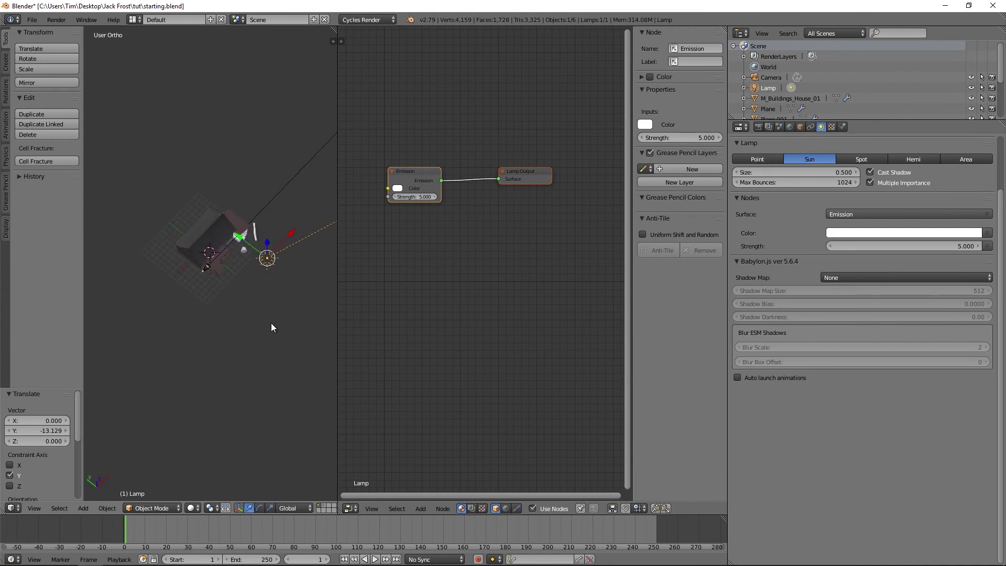
{"action": "key", "text": "r"}
{"action": "key", "text": "z"}
{"action": "left_click", "coordinate": [305, 309]}
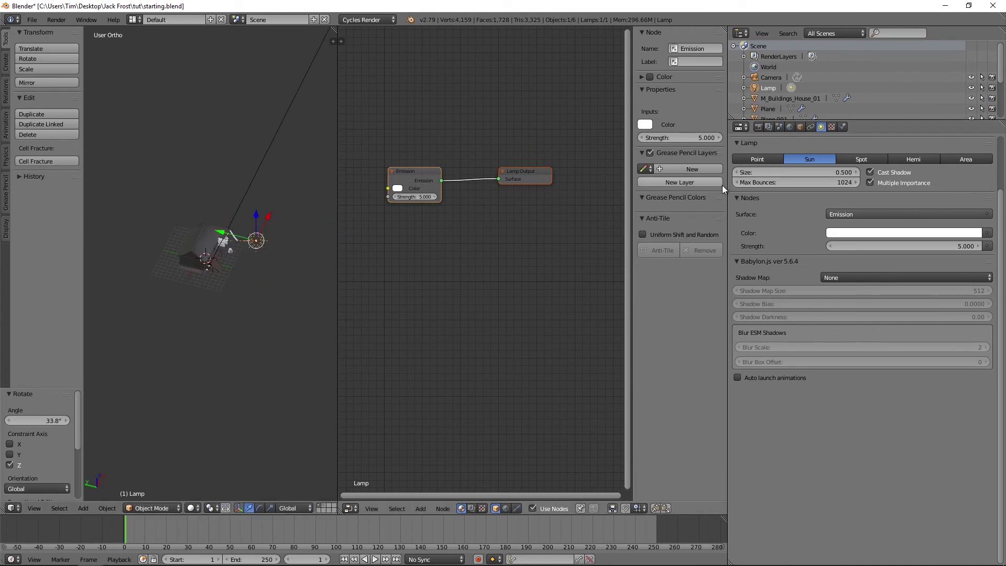
{"action": "scroll", "coordinate": [271, 267], "scroll_direction": "down", "scroll_amount": 3}
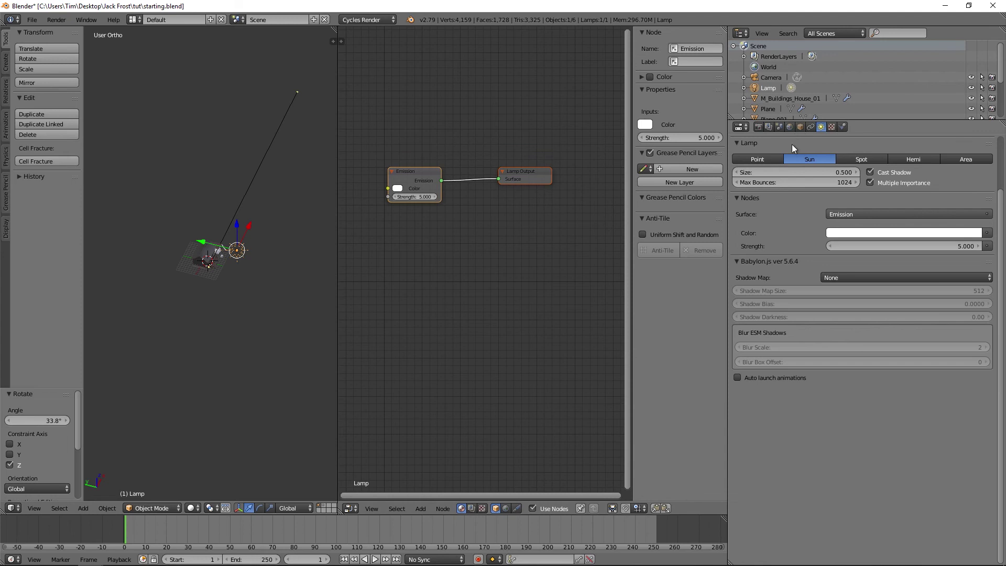
{"action": "scroll", "coordinate": [242, 241], "scroll_direction": "up", "scroll_amount": 5}
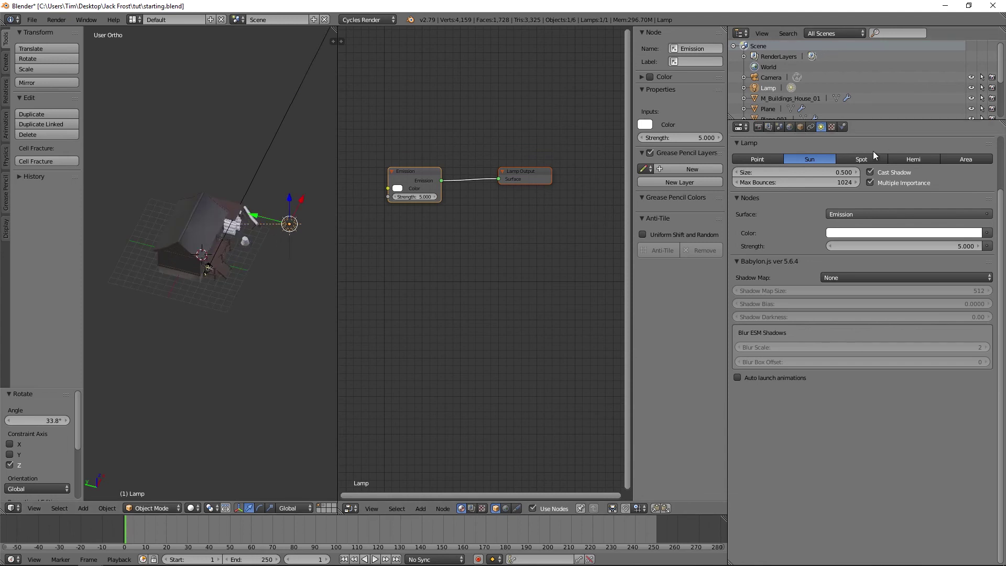
Enable nodes for the world and use 292-free-hdri-skies-com.hdr as an Environment Texture for the background color
{"action": "left_click", "coordinate": [789, 127]}
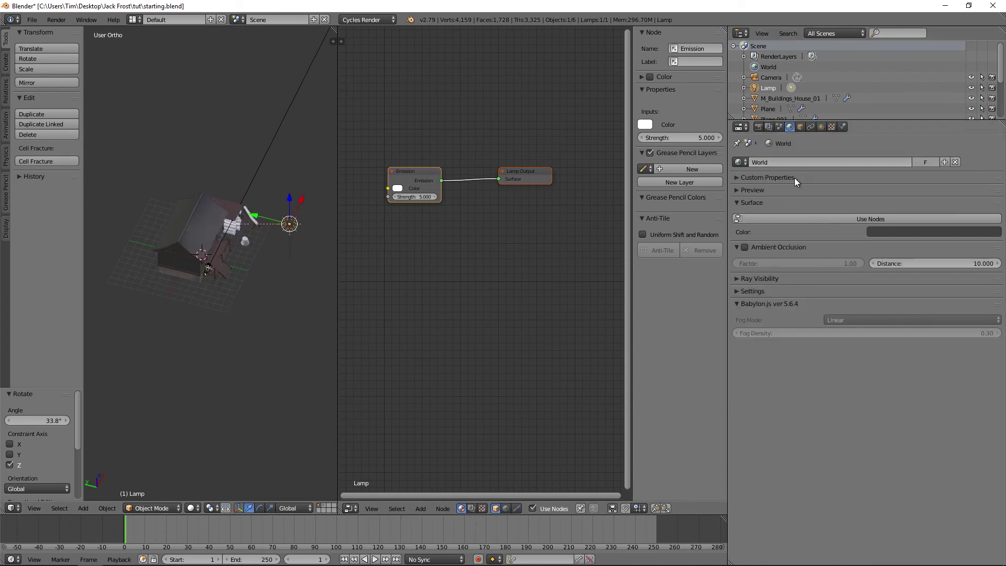
{"action": "left_click", "coordinate": [815, 223]}
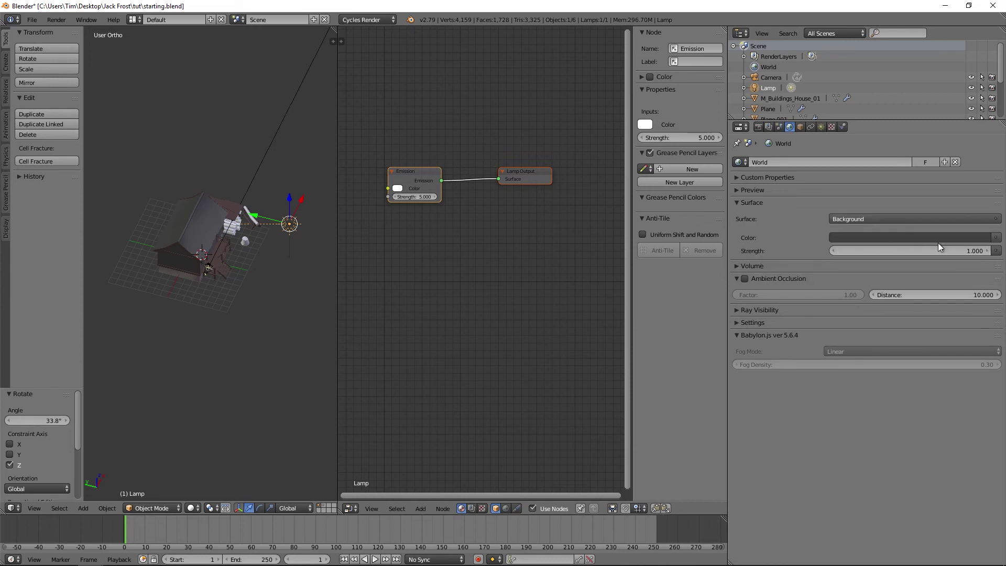
{"action": "left_click", "coordinate": [995, 238]}
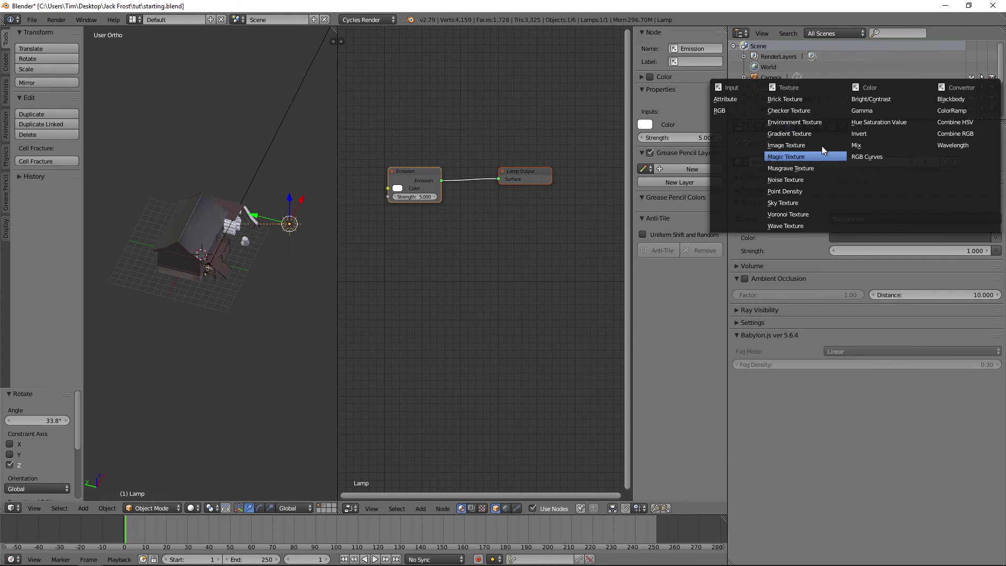
{"action": "left_click", "coordinate": [812, 122]}
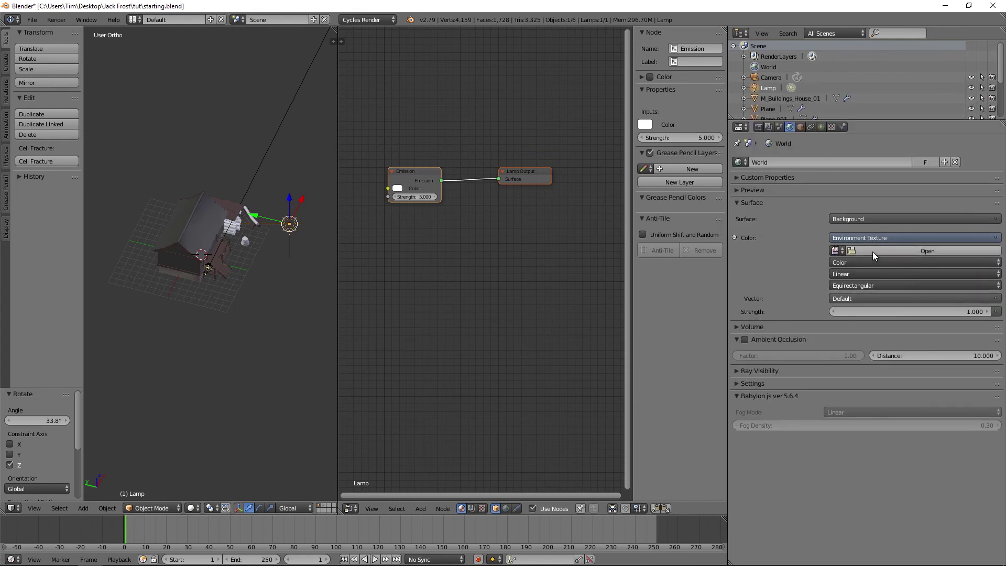
{"action": "left_click", "coordinate": [873, 251]}
{"action": "left_click", "coordinate": [225, 84]}
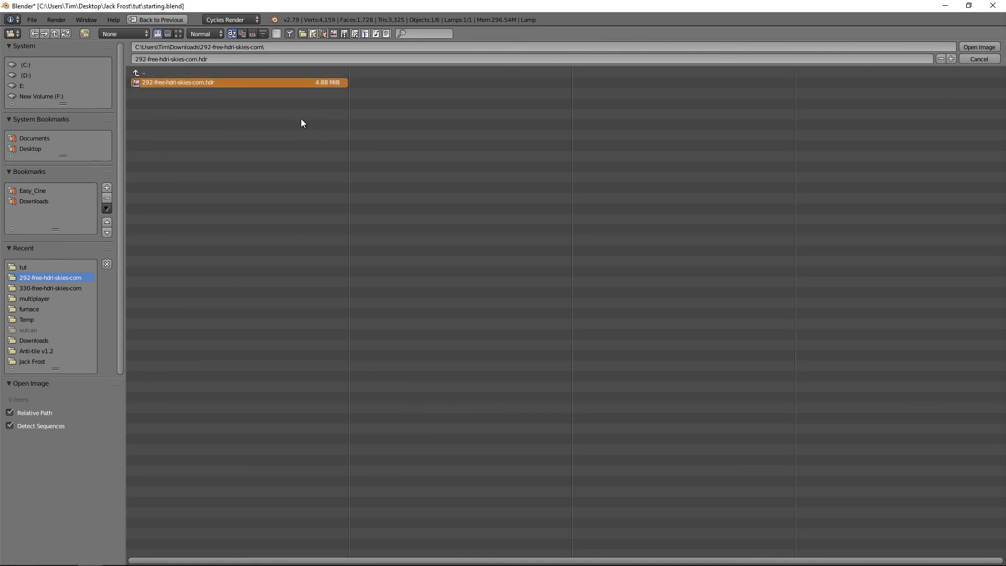
{"action": "left_click", "coordinate": [977, 46]}
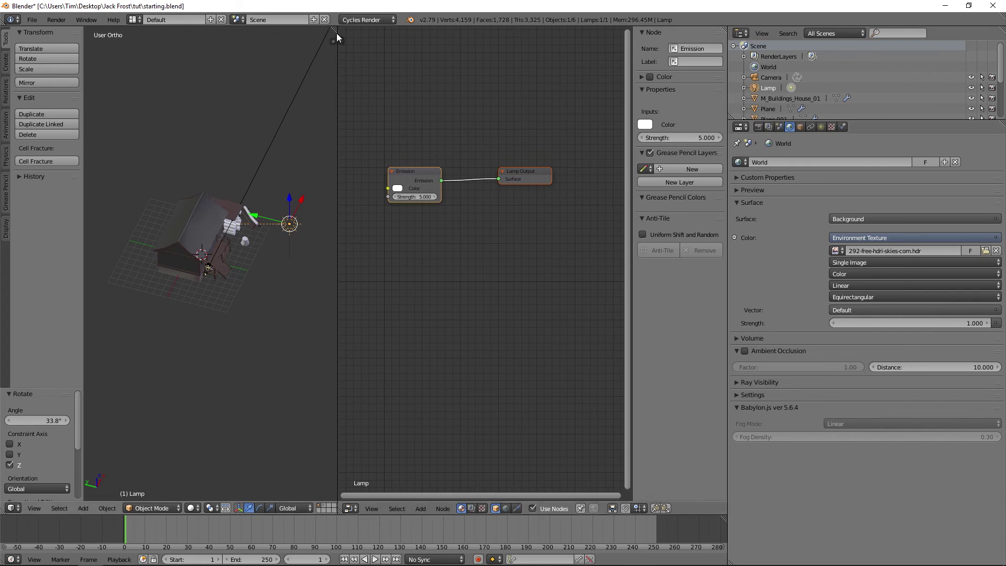
Look through the camera in an enlarged 3D view and render the icicle-covered porch railing
{"action": "middle_click_drag", "start_coordinate": [231, 222], "coordinate": [259, 205]}
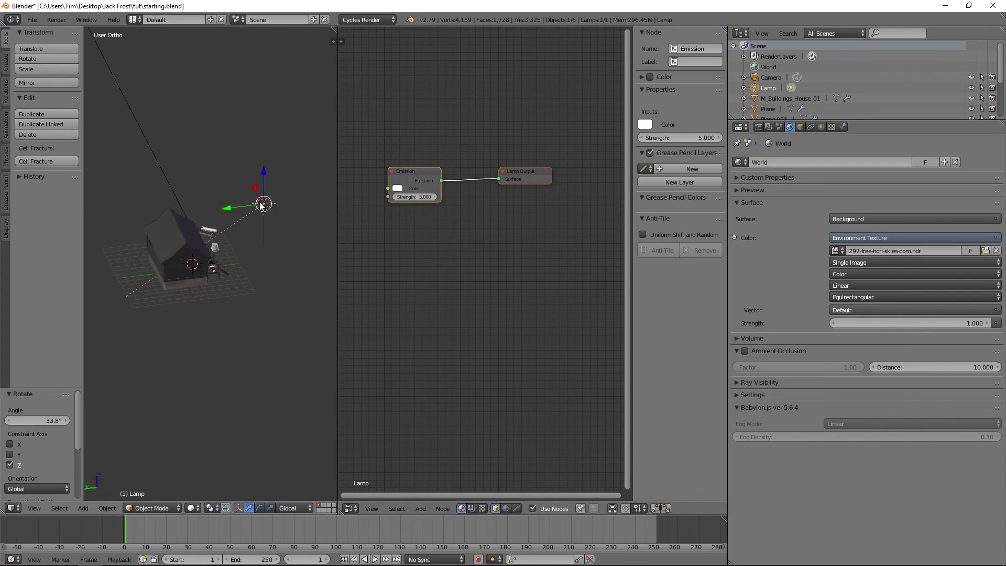
{"action": "key", "text": "KP_0"}
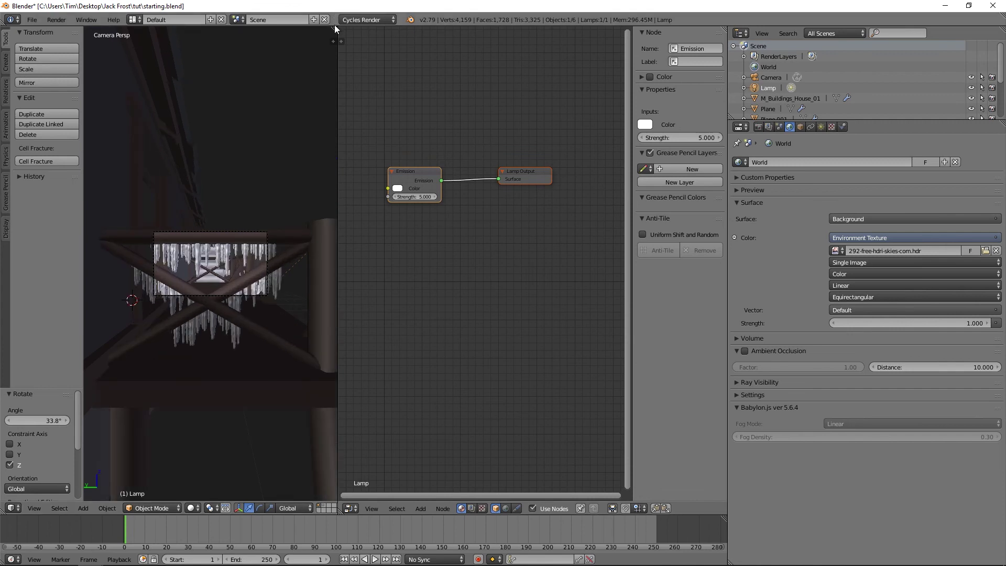
{"action": "key", "text": "shift+space"}
{"action": "key", "text": "t"}
{"action": "scroll", "coordinate": [360, 217], "scroll_direction": "up", "scroll_amount": 5}
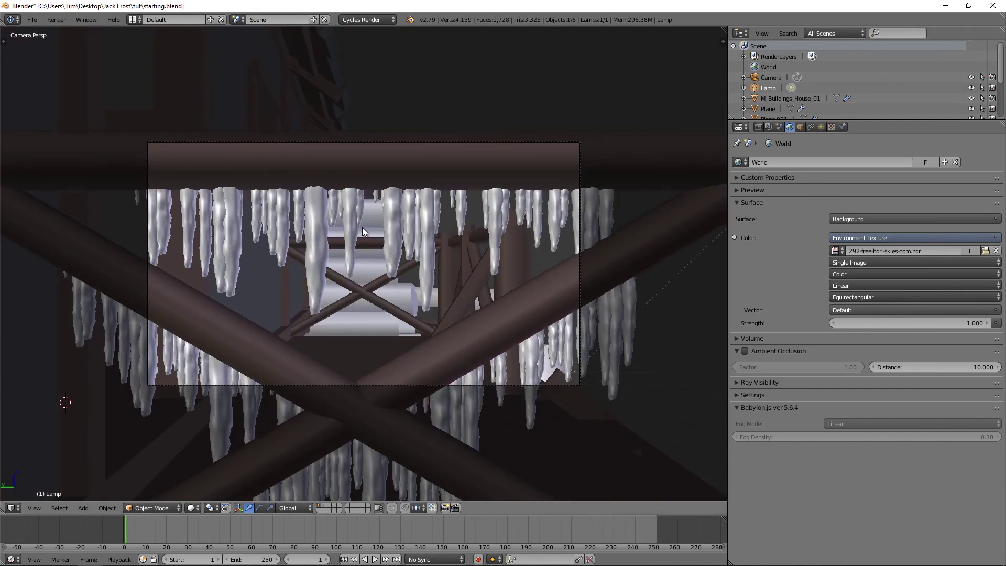
{"action": "scroll", "coordinate": [362, 228], "scroll_direction": "down", "scroll_amount": 1}
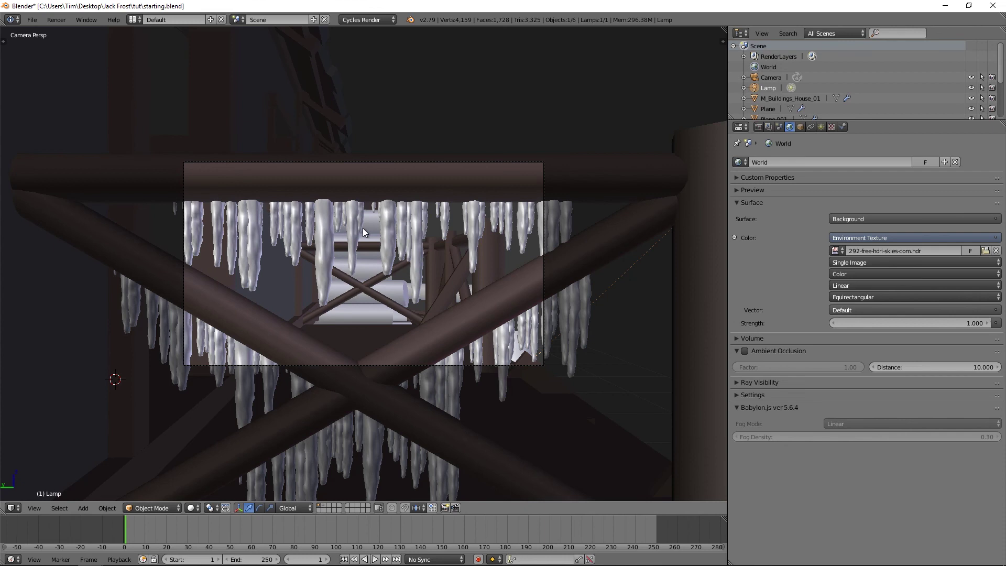
{"action": "key", "text": "F12"}
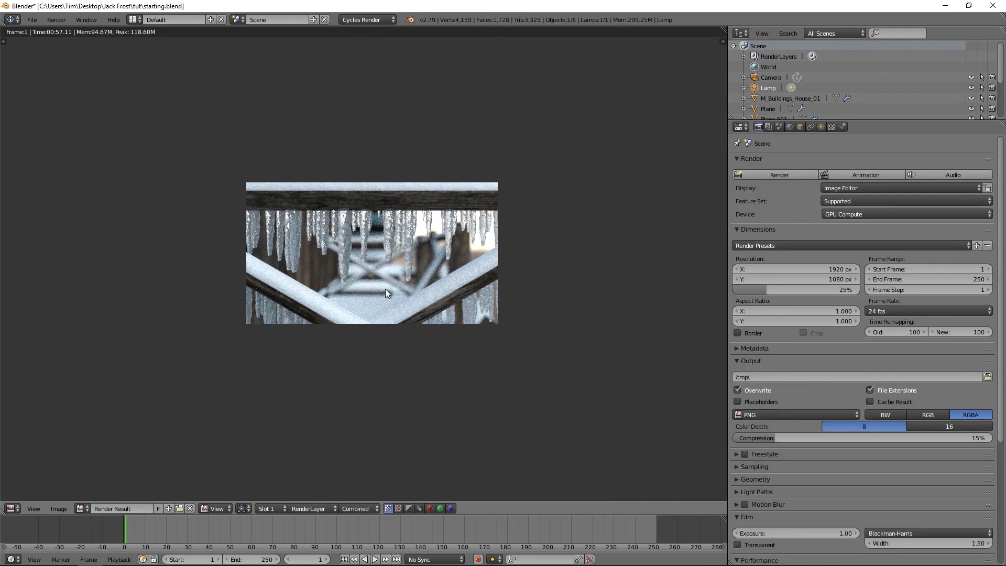
Set the scene's color management View to Filmic and its Look to Medium High Contrast
{"action": "left_click", "coordinate": [768, 128]}
{"action": "left_click", "coordinate": [780, 127]}
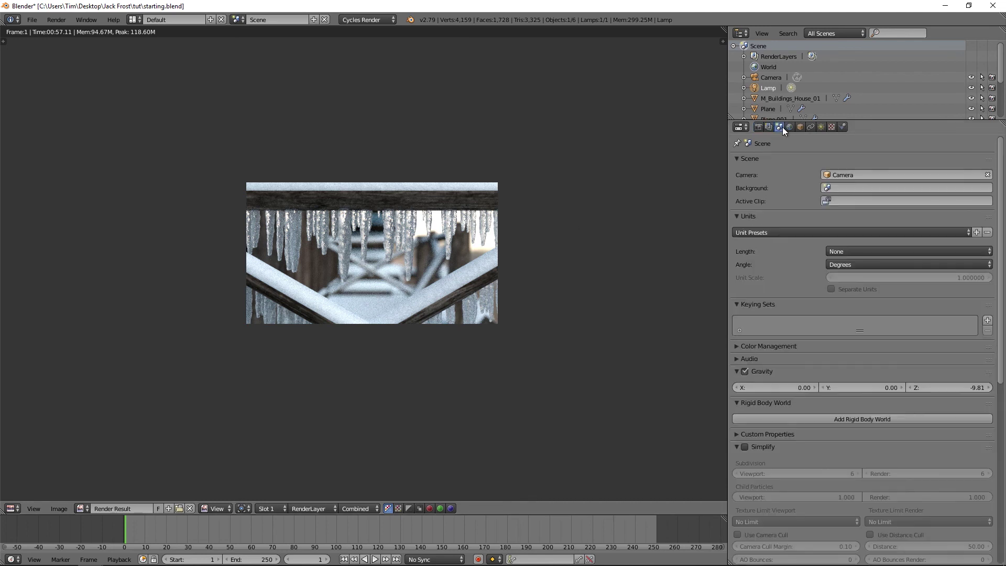
{"action": "left_click", "coordinate": [766, 346]}
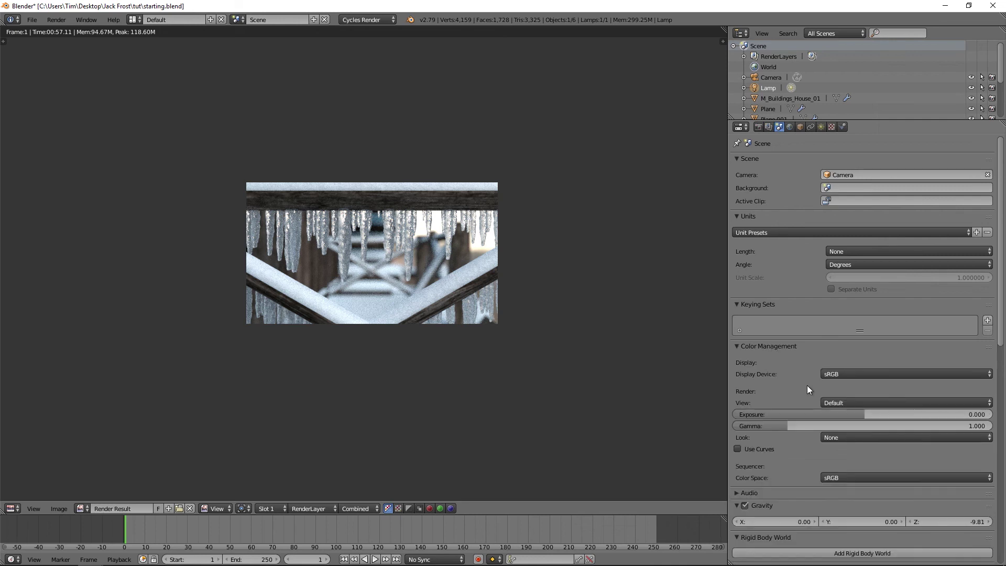
{"action": "left_click", "coordinate": [850, 402]}
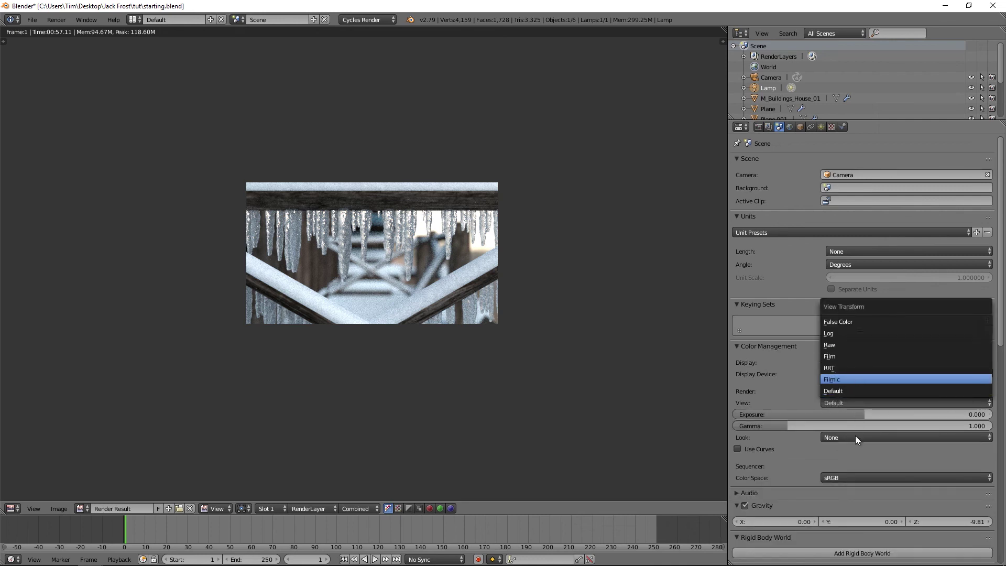
{"action": "key", "text": "Return"}
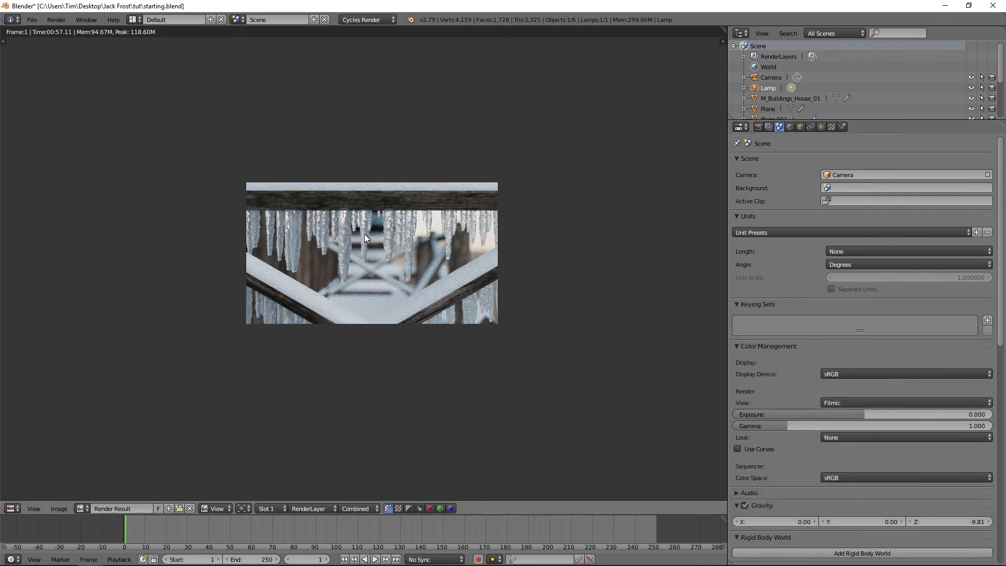
{"action": "left_click", "coordinate": [850, 437]}
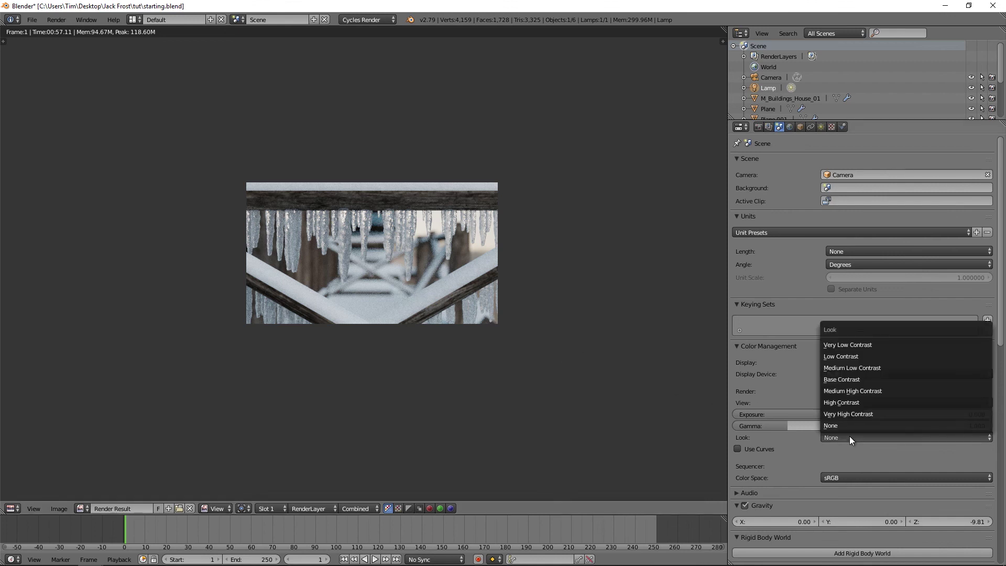
{"action": "left_click", "coordinate": [863, 390]}
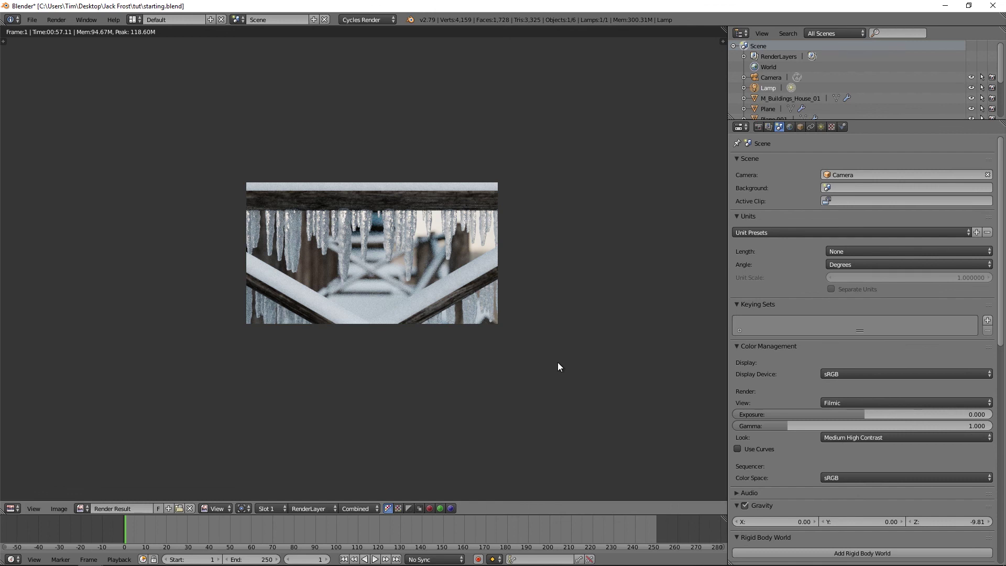
{"action": "scroll", "coordinate": [505, 336], "scroll_direction": "up", "scroll_amount": 3}
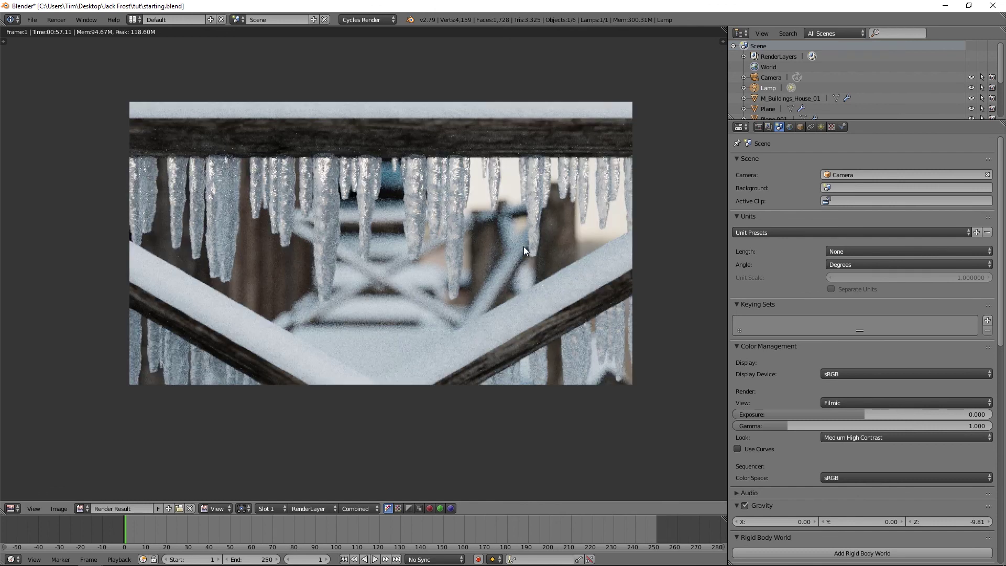
{"action": "scroll", "coordinate": [524, 246], "scroll_direction": "down", "scroll_amount": 1}
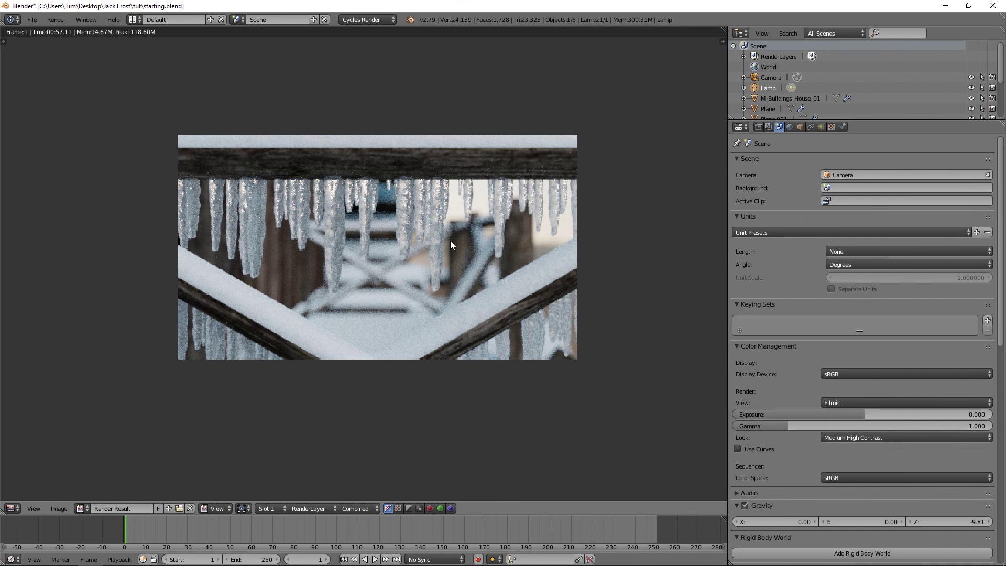
Select an icicle on the second layer and set its Ice material's Density to 0.3
{"action": "key", "text": "Escape"}
{"action": "key", "text": "2"}
{"action": "right_click", "coordinate": [328, 340]}
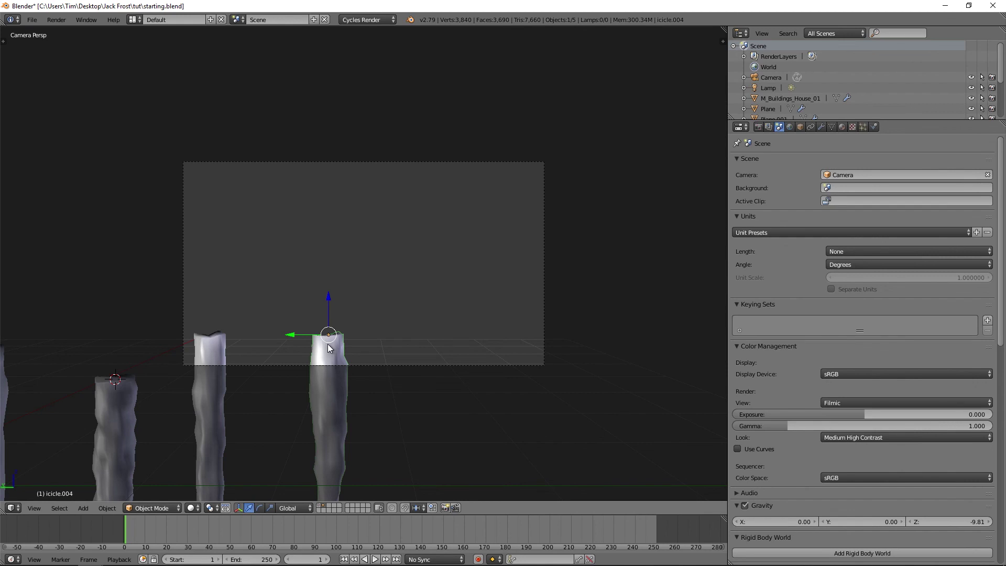
{"action": "left_click", "coordinate": [841, 128]}
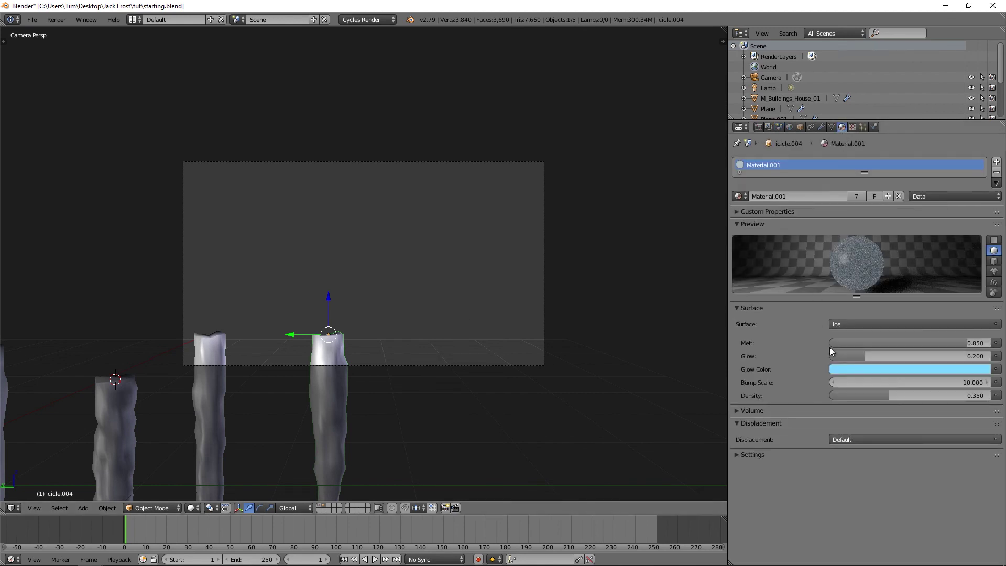
{"action": "left_click", "coordinate": [891, 393]}
{"action": "type", "text": "0.3"}
{"action": "key", "text": "Return"}
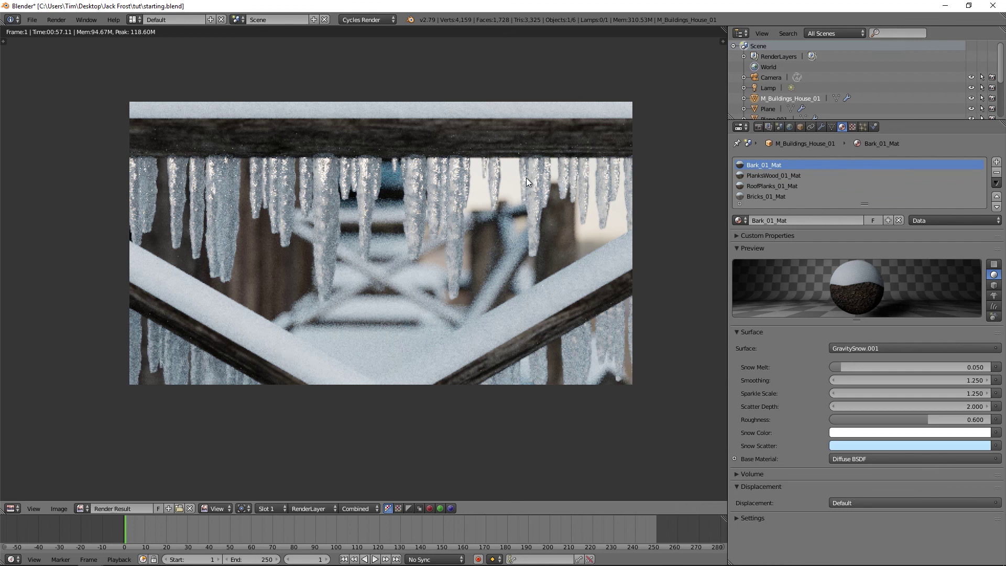
Change the render result area back to a 3D view and split off a Node Editor beside it
{"action": "scroll", "coordinate": [503, 136], "scroll_direction": "down", "scroll_amount": 4}
{"action": "left_click", "coordinate": [12, 509]}
{"action": "left_click", "coordinate": [32, 545]}
{"action": "left_click_drag", "start_coordinate": [726, 27], "coordinate": [449, 37]}
{"action": "left_click", "coordinate": [461, 508]}
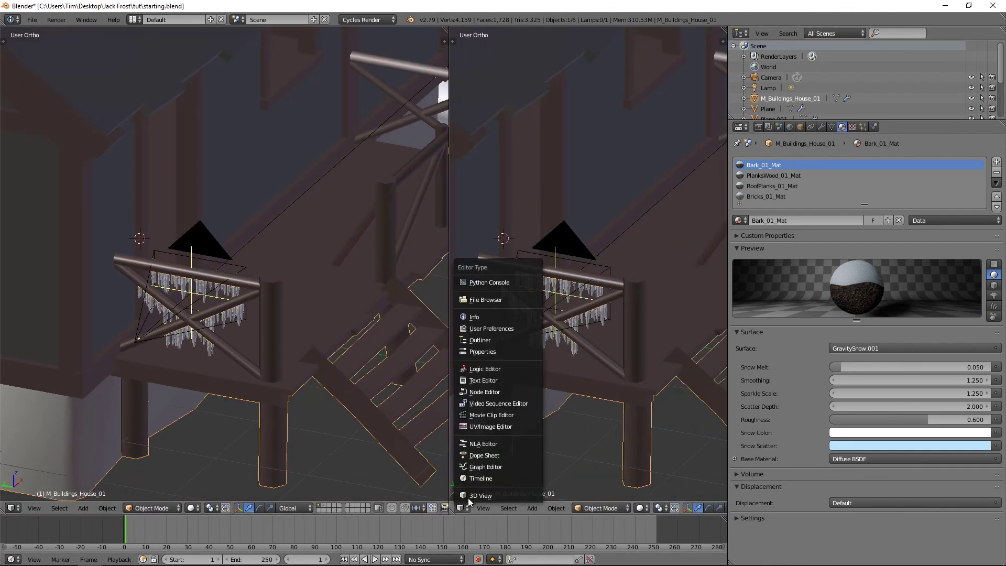
{"action": "left_click", "coordinate": [494, 392]}
Connect the GravitySnow Displacement output to the Material Output's Displacement input in Bark_01_Mat
{"action": "scroll", "coordinate": [503, 310], "scroll_direction": "up", "scroll_amount": 5}
{"action": "middle_click_drag", "start_coordinate": [523, 341], "coordinate": [536, 200]}
{"action": "scroll", "coordinate": [556, 270], "scroll_direction": "up", "scroll_amount": 2}
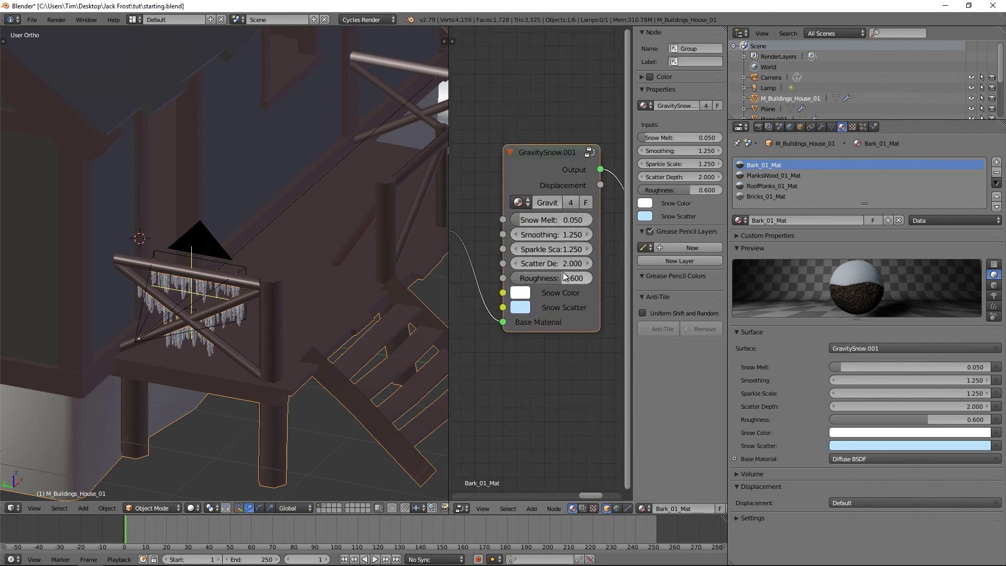
{"action": "scroll", "coordinate": [562, 272], "scroll_direction": "down", "scroll_amount": 5, "text": "ctrl"}
{"action": "left_click_drag", "start_coordinate": [502, 184], "coordinate": [557, 257]}
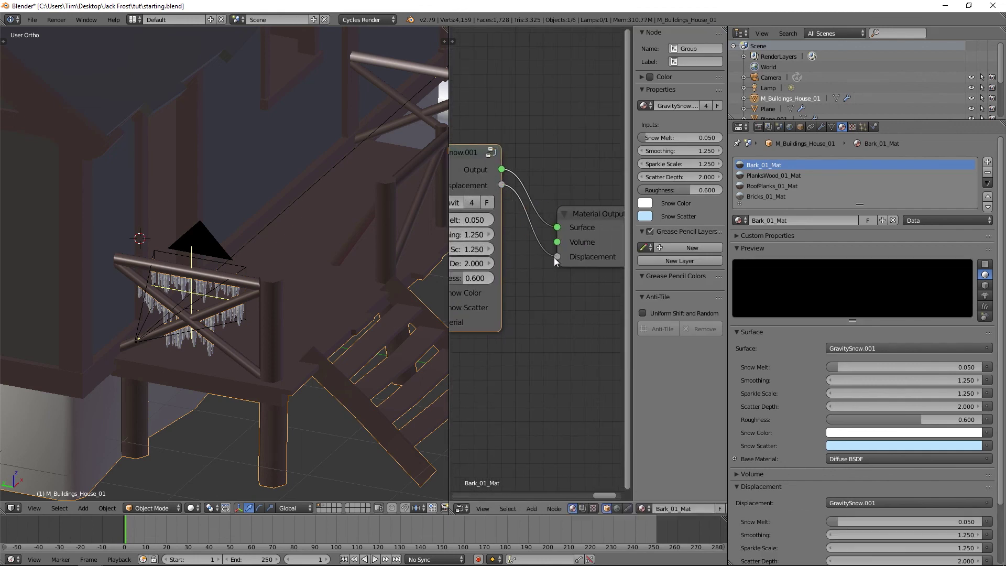
Link GravitySnow Displacement to the Material Output's Displacement in PlanksWood_01_Mat, RoofPlanks_01_Mat and Bricks_01_Mat
{"action": "left_click", "coordinate": [772, 176]}
{"action": "scroll", "coordinate": [516, 192], "scroll_direction": "down", "scroll_amount": 2, "text": "ctrl"}
{"action": "left_click_drag", "start_coordinate": [505, 187], "coordinate": [549, 263]}
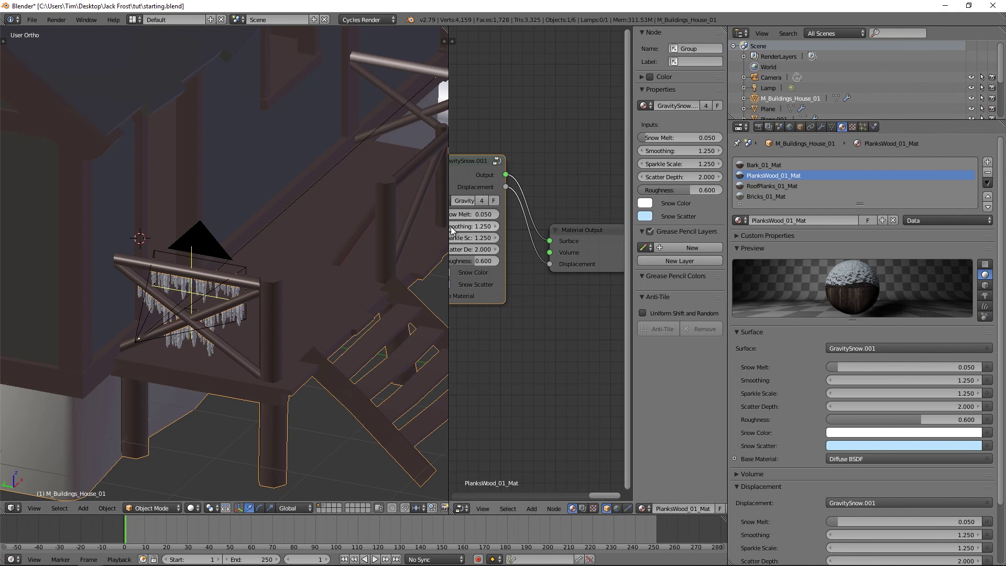
{"action": "left_click_drag", "start_coordinate": [452, 231], "coordinate": [345, 241]}
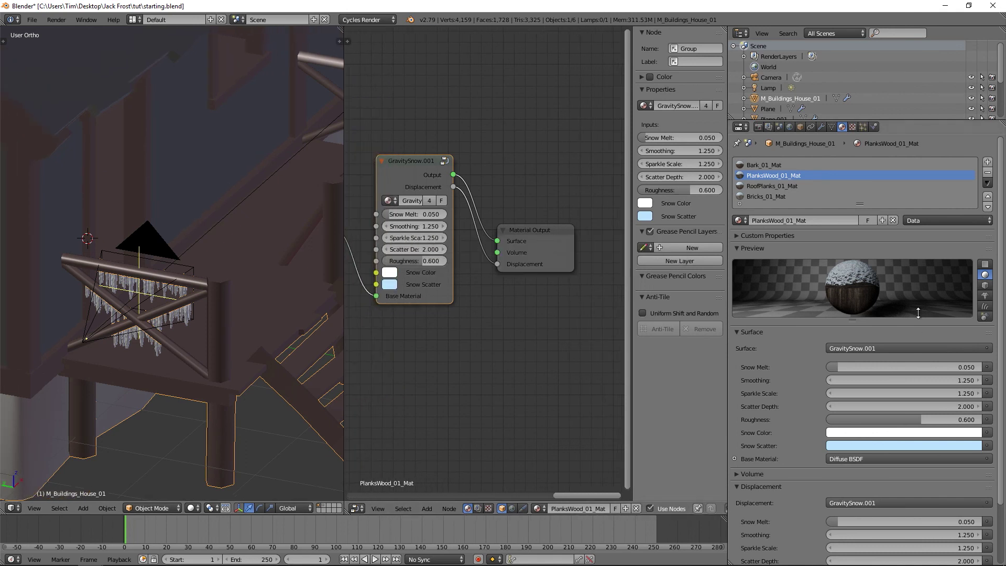
{"action": "left_click", "coordinate": [759, 185]}
{"action": "left_click_drag", "start_coordinate": [455, 190], "coordinate": [499, 264]}
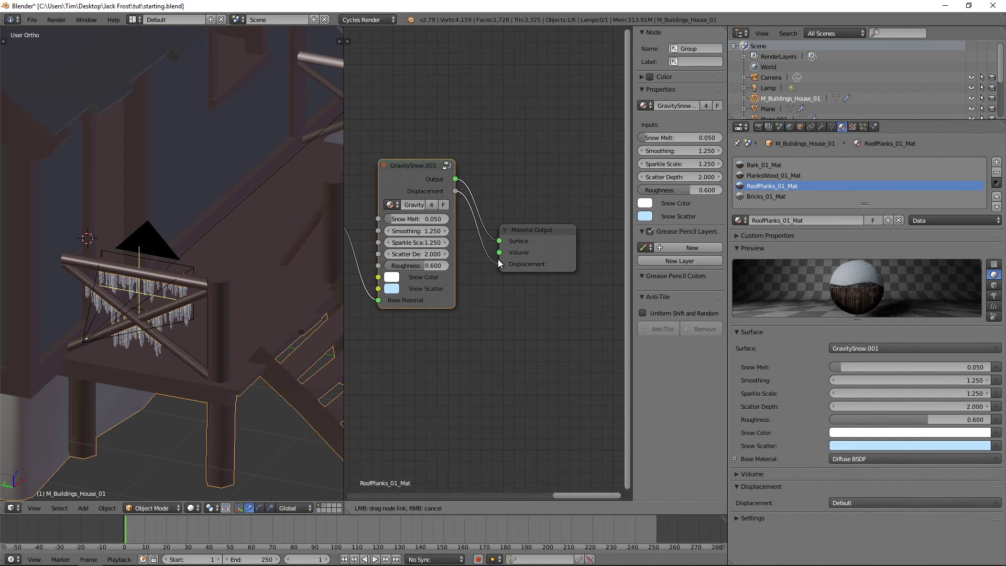
{"action": "left_click", "coordinate": [768, 196]}
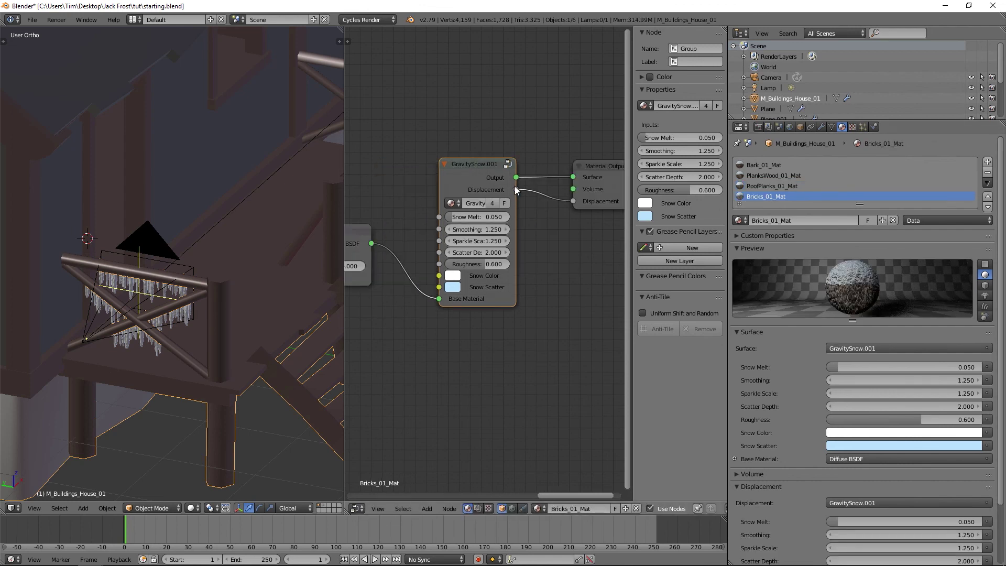
Set the Sparkle Scale of the GravitySnow node in Bark_01_Mat to 2
{"action": "left_click", "coordinate": [773, 176]}
{"action": "left_click", "coordinate": [769, 165]}
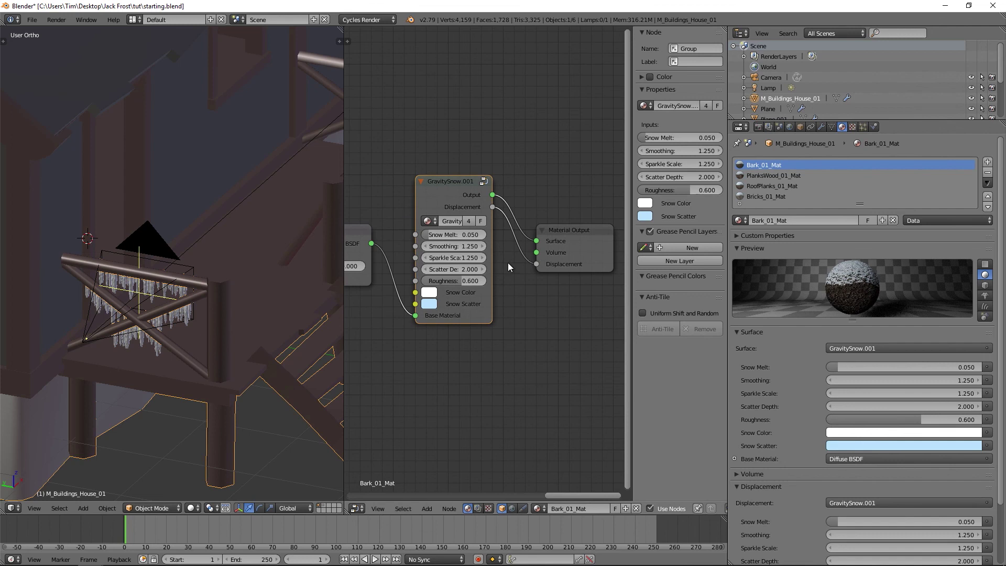
{"action": "left_click", "coordinate": [454, 258]}
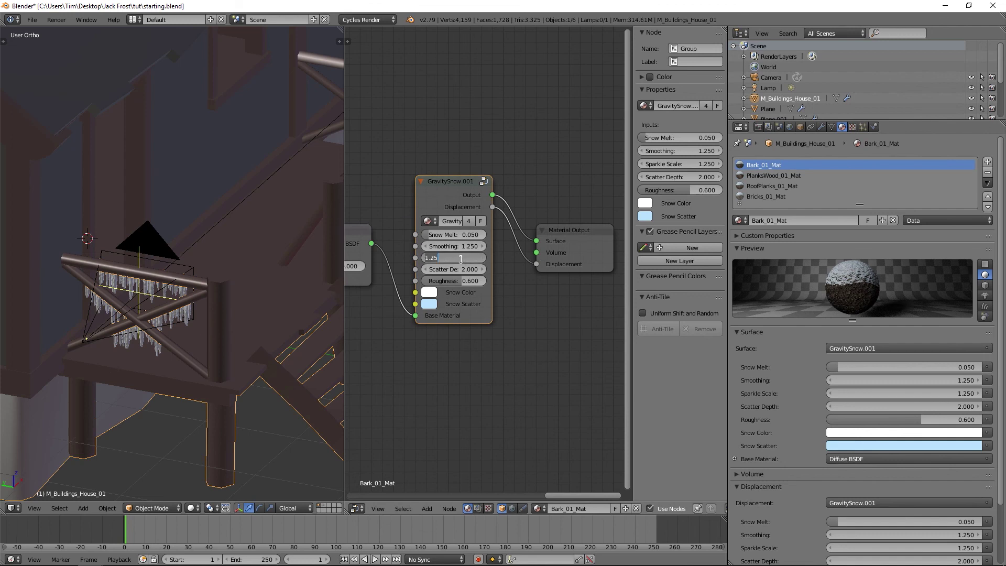
{"action": "type", "text": "2"}
{"action": "key", "text": "Return"}
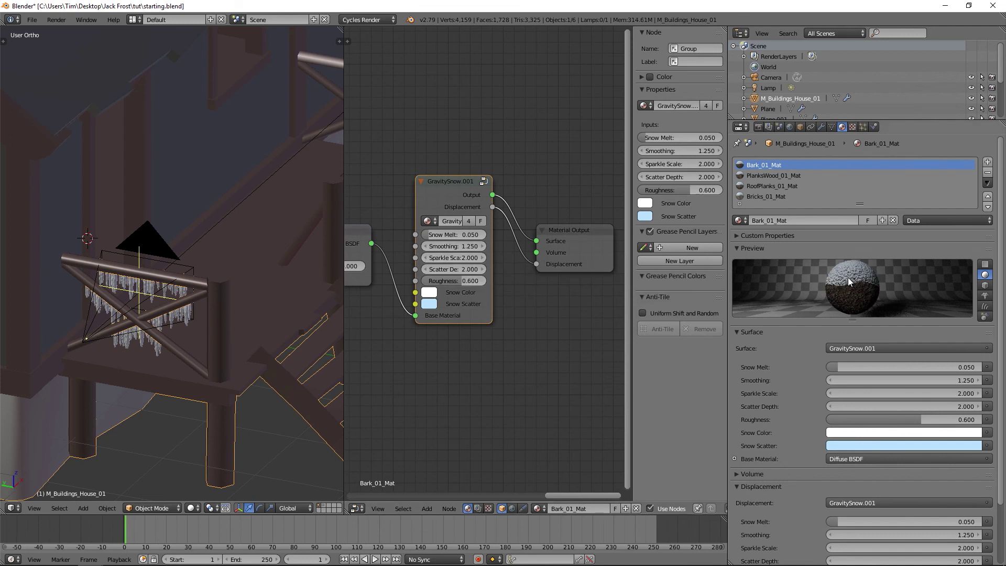
Merge the Node Editor area back into the 3D view, then render the scene again and inspect the snow displacement
{"action": "middle_click_drag", "start_coordinate": [266, 316], "coordinate": [269, 254]}
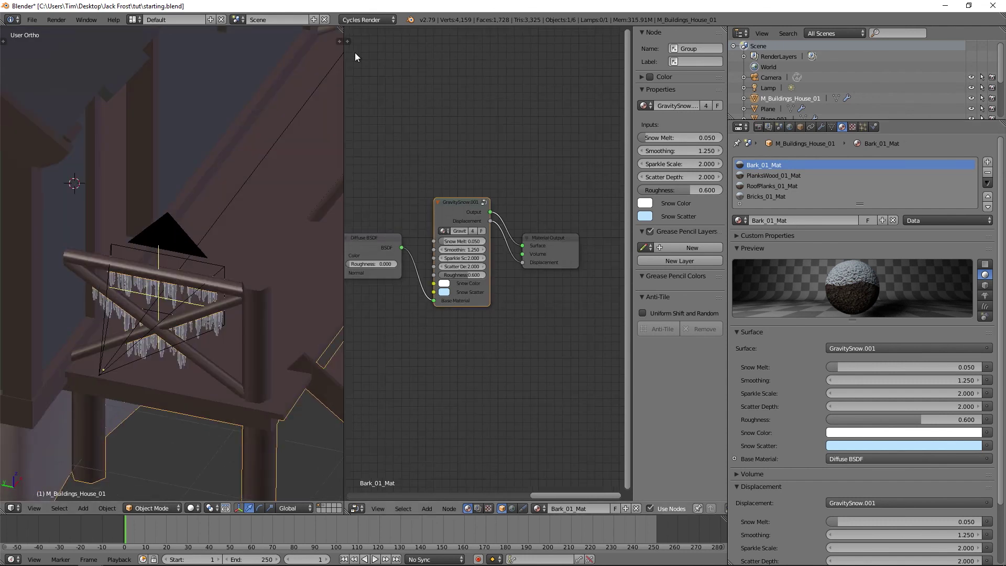
{"action": "left_click_drag", "start_coordinate": [341, 37], "coordinate": [389, 52]}
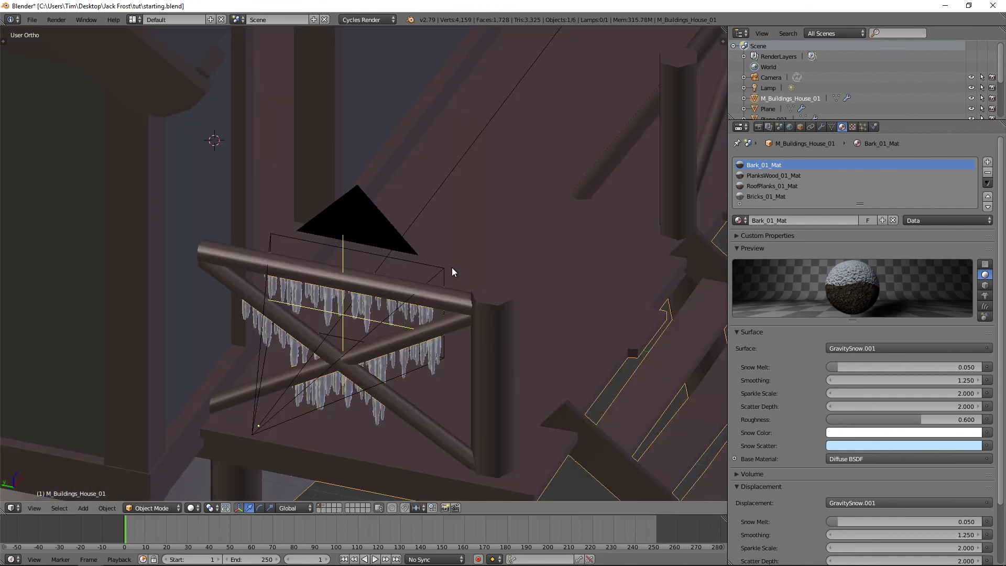
{"action": "key", "text": "F12"}
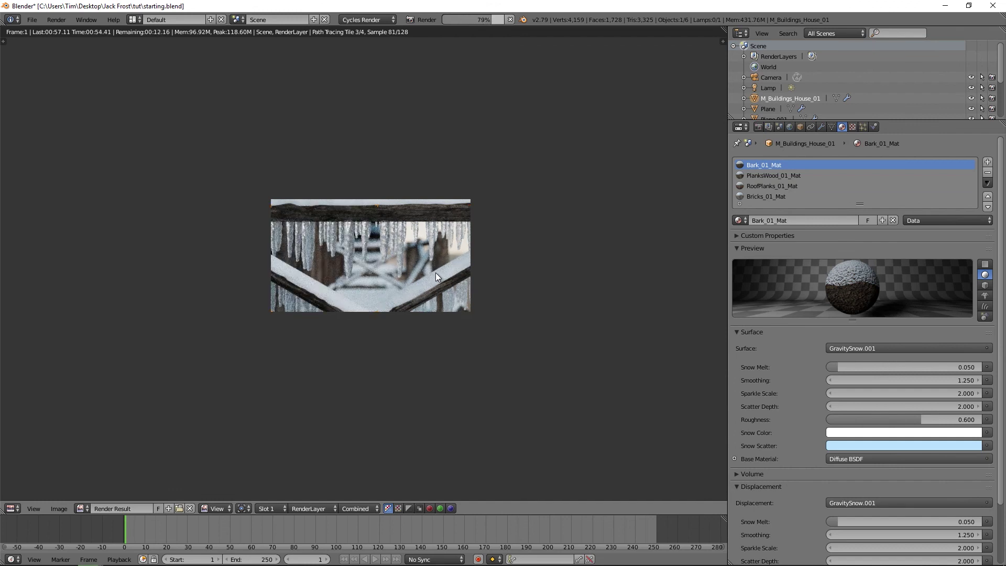
{"action": "scroll", "coordinate": [343, 370], "scroll_direction": "up", "scroll_amount": 2}
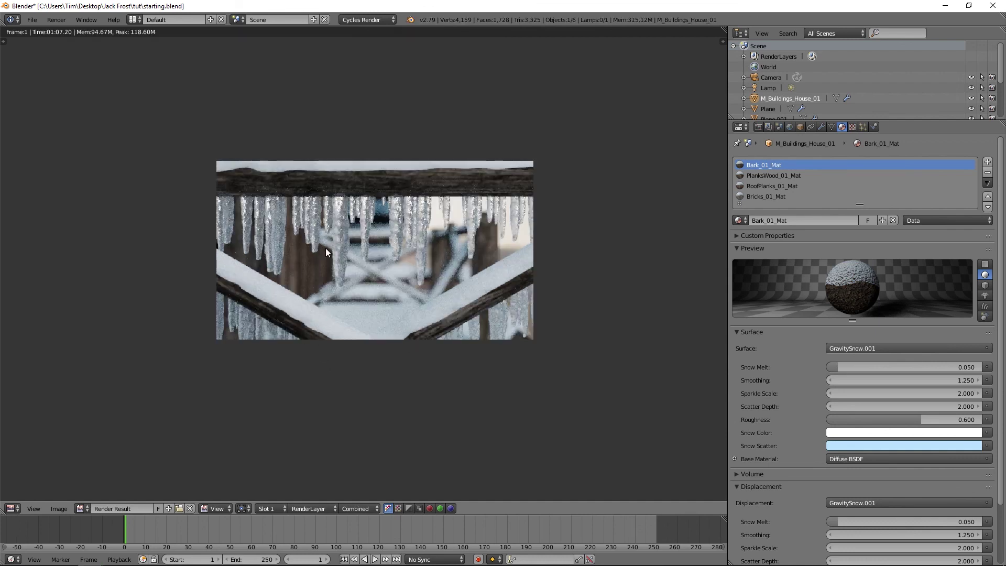
{"action": "scroll", "coordinate": [461, 330], "scroll_direction": "up", "scroll_amount": 1}
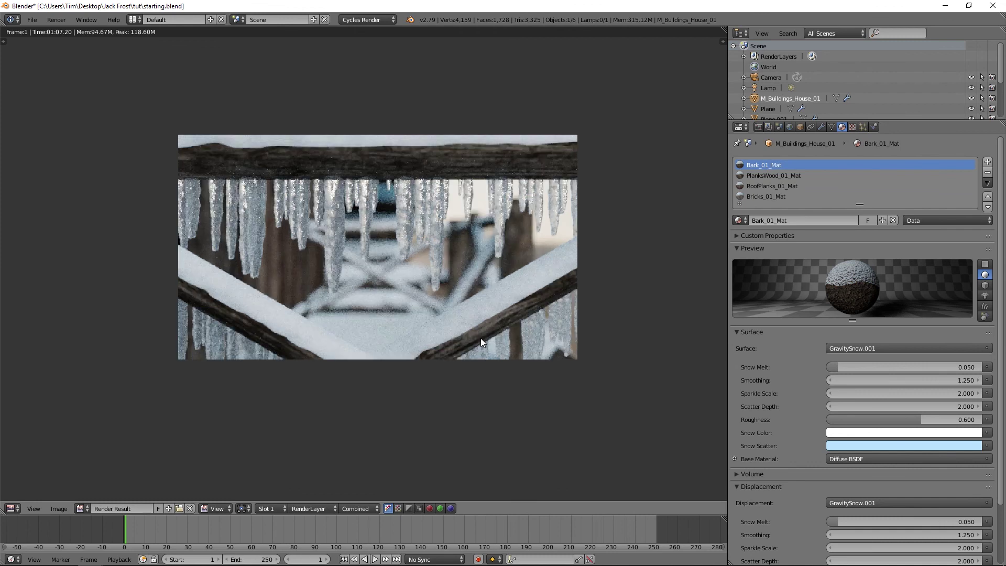